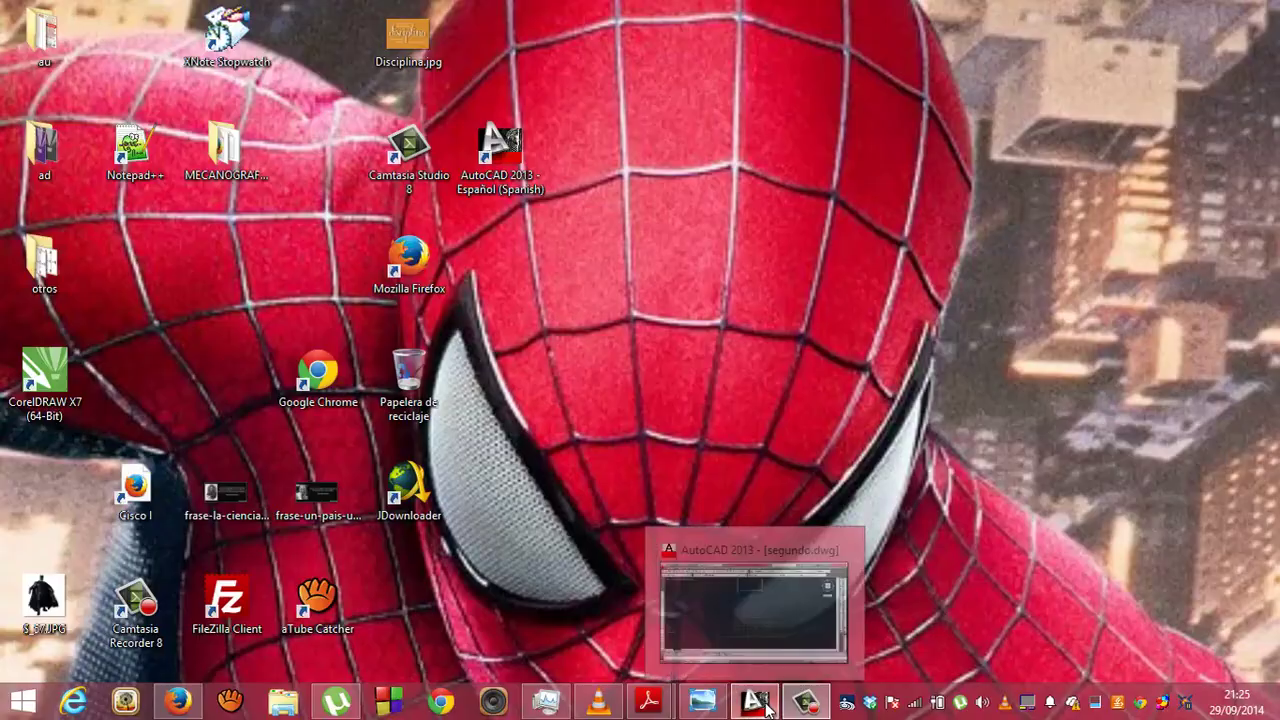
- Bring the segundo.dwg drawing window back up in AutoCAD 2013
left_click(766, 707)
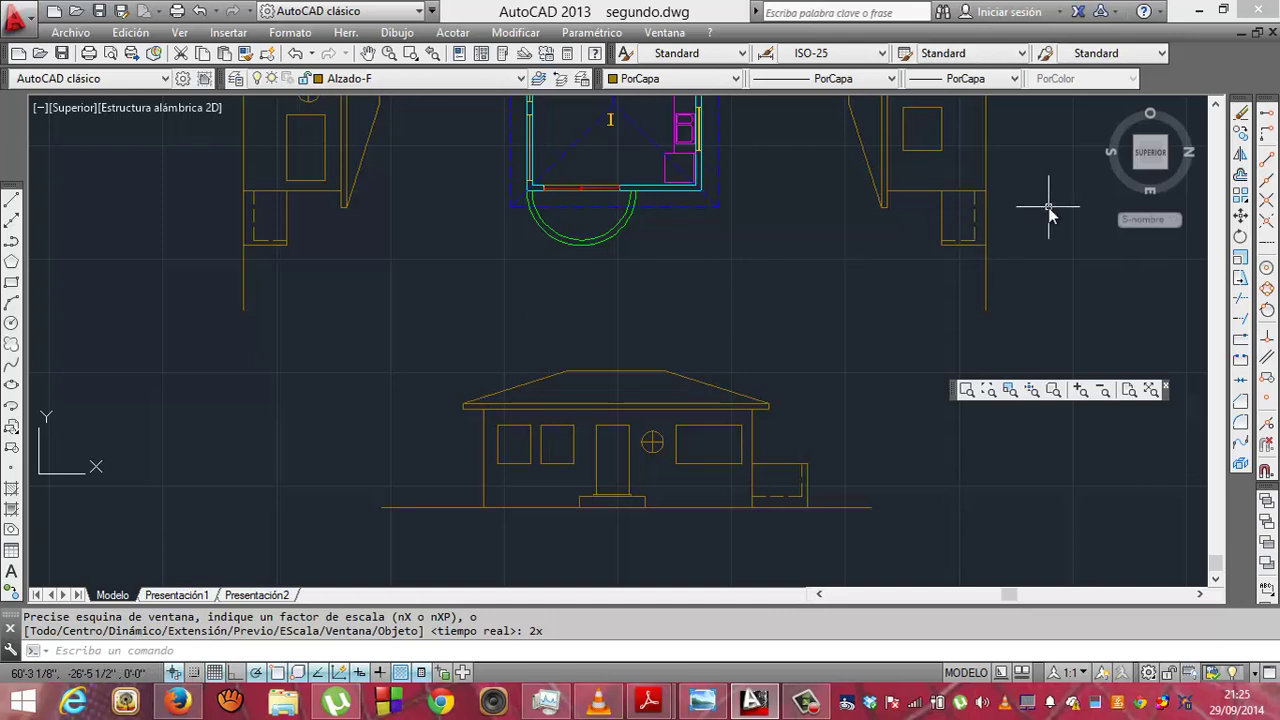
- Erase the lower elevation's windows, door and steps with a selection window
key("Escape")
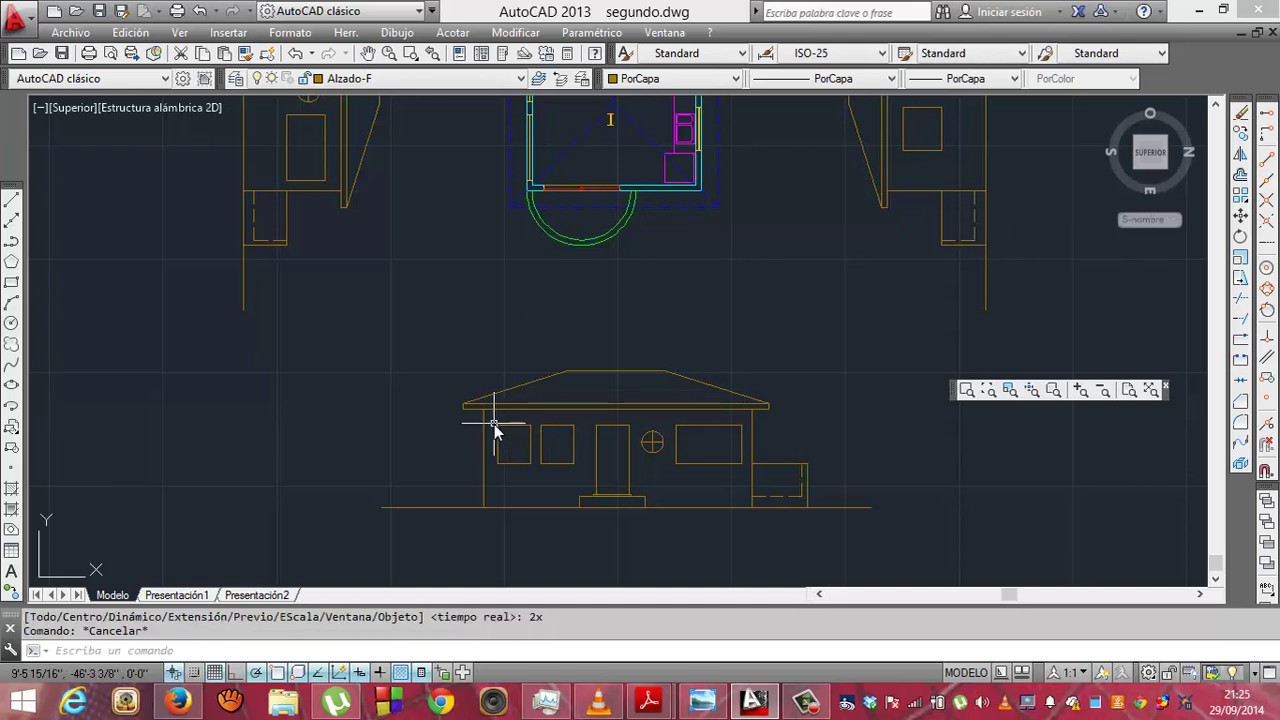
left_click(492, 417)
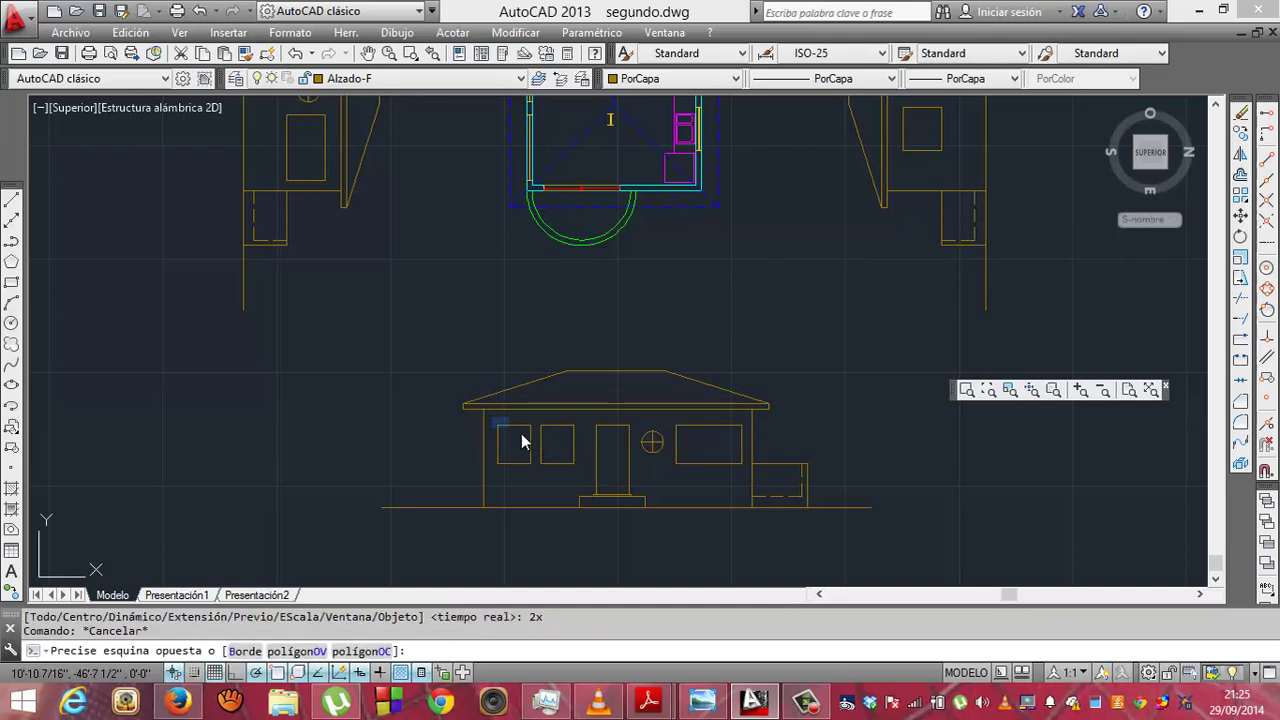
left_click(747, 503)
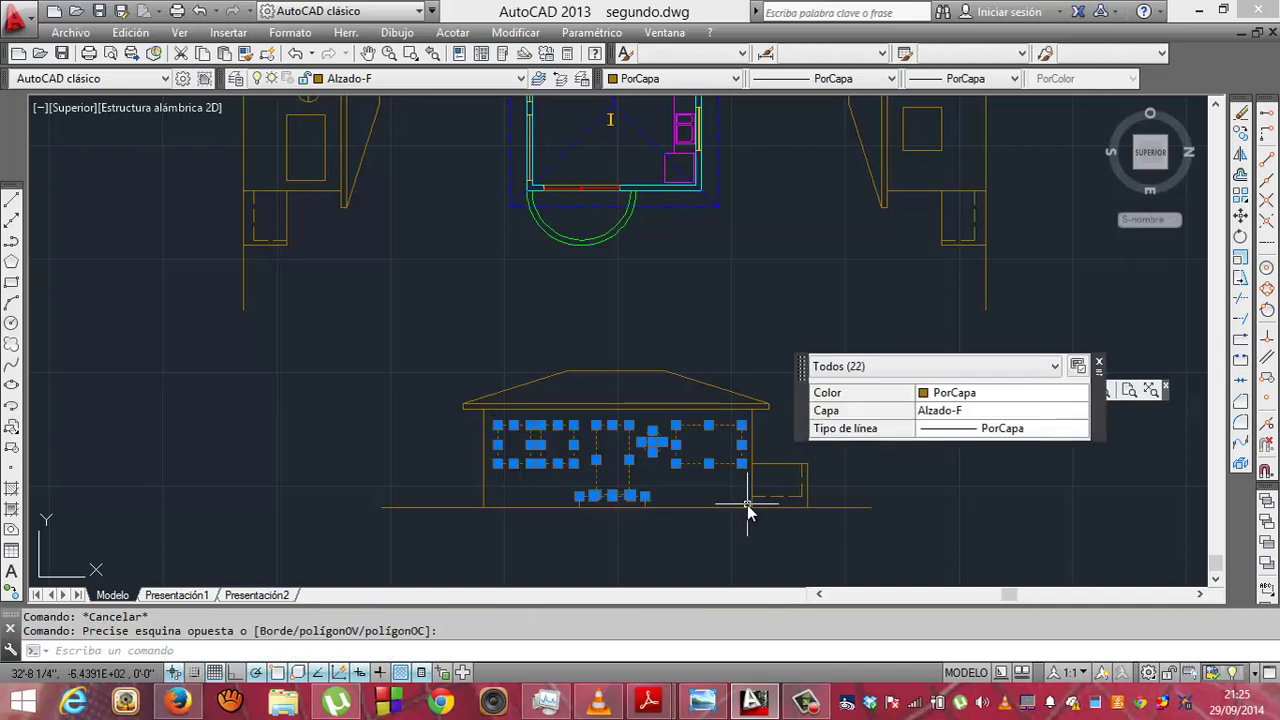
key("Delete")
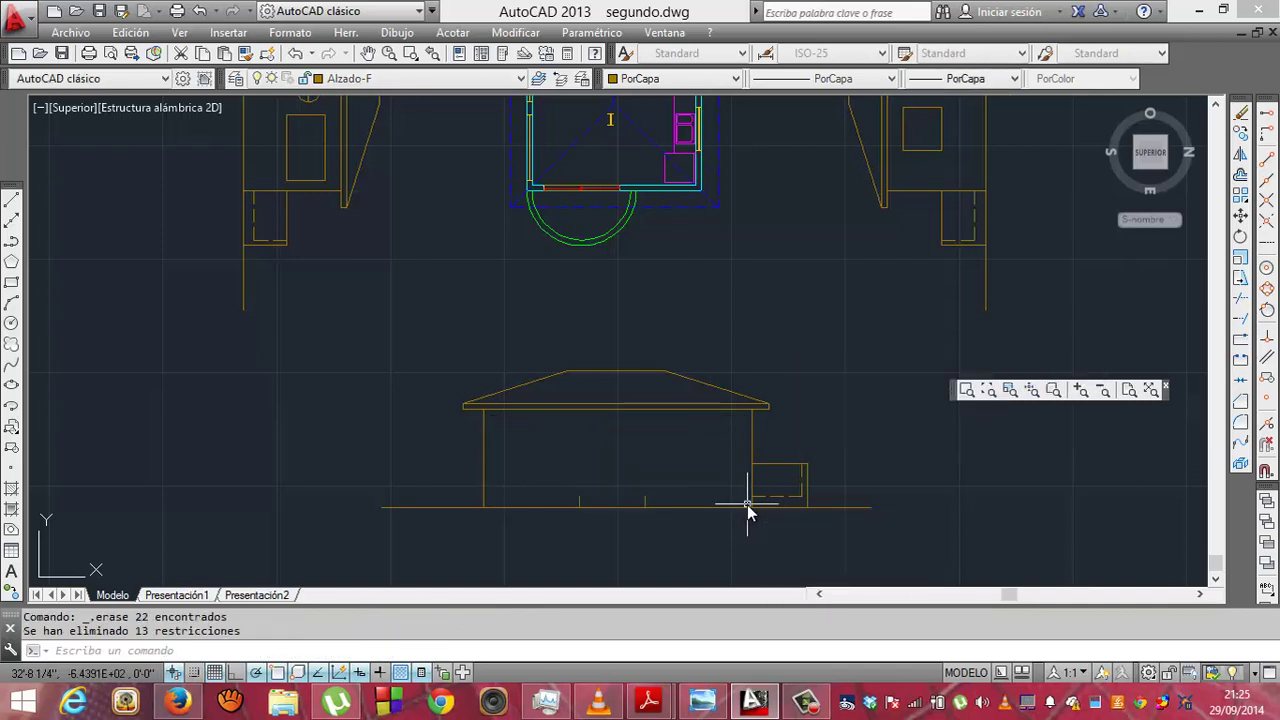
- Delete the leftover short step lines near the ground line
left_click(552, 480)
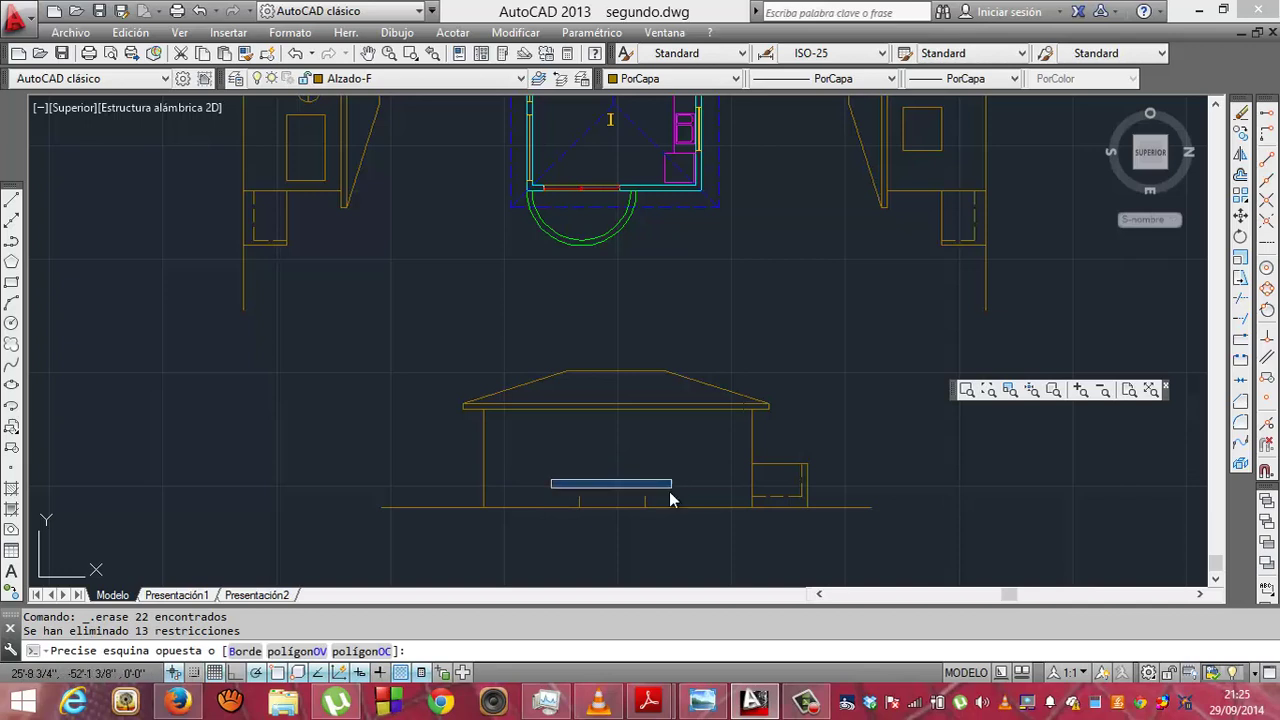
left_click(660, 507)
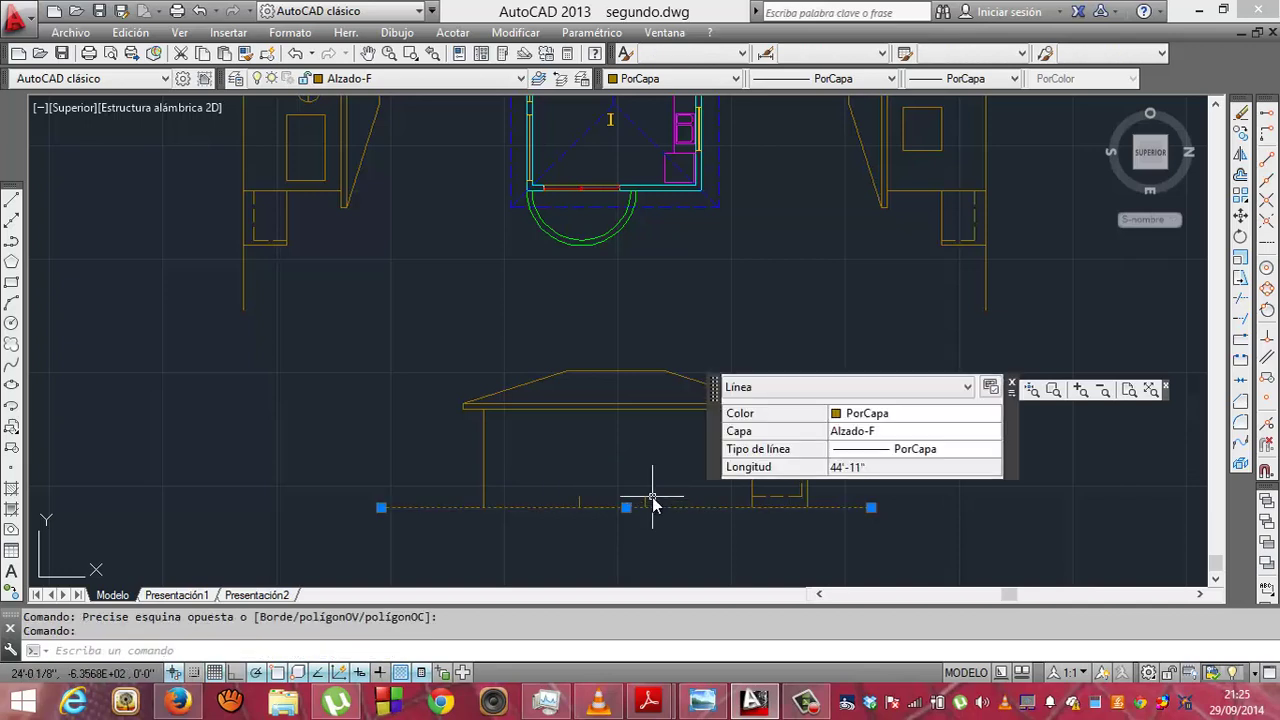
left_click(658, 509)
left_click(646, 508)
left_click(644, 502)
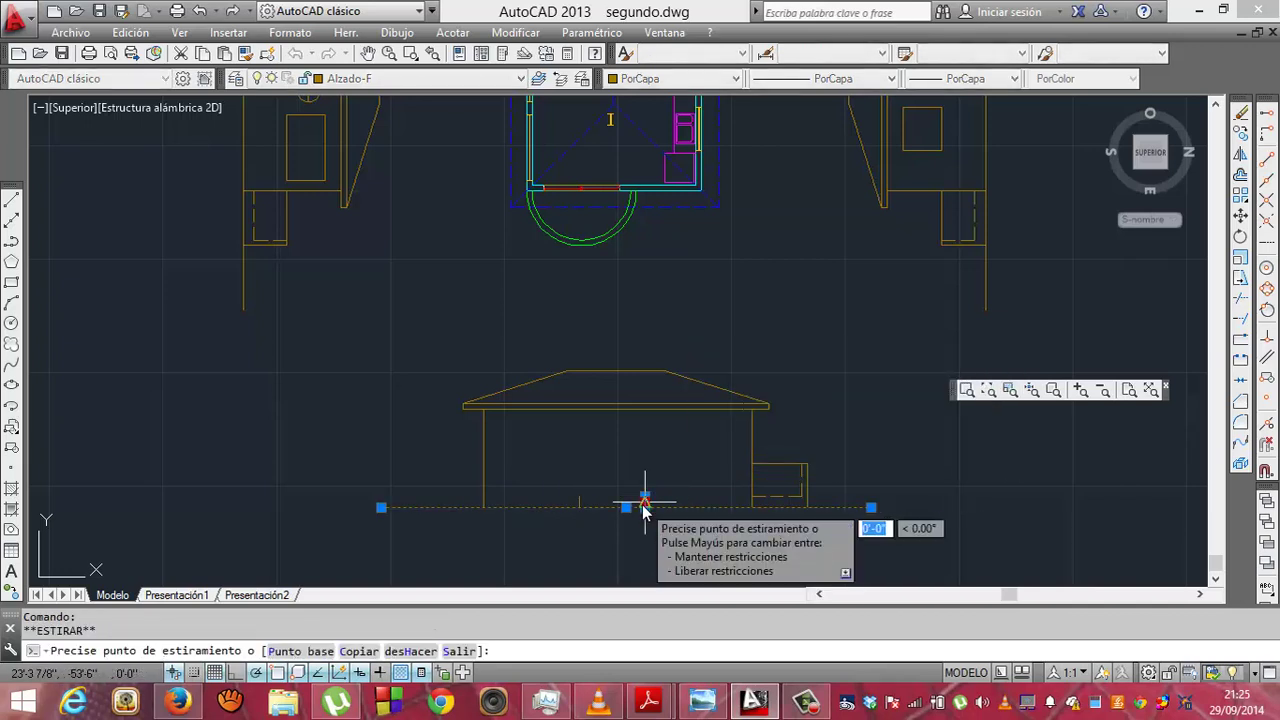
key("Escape")
key("Escape")
left_click(647, 507)
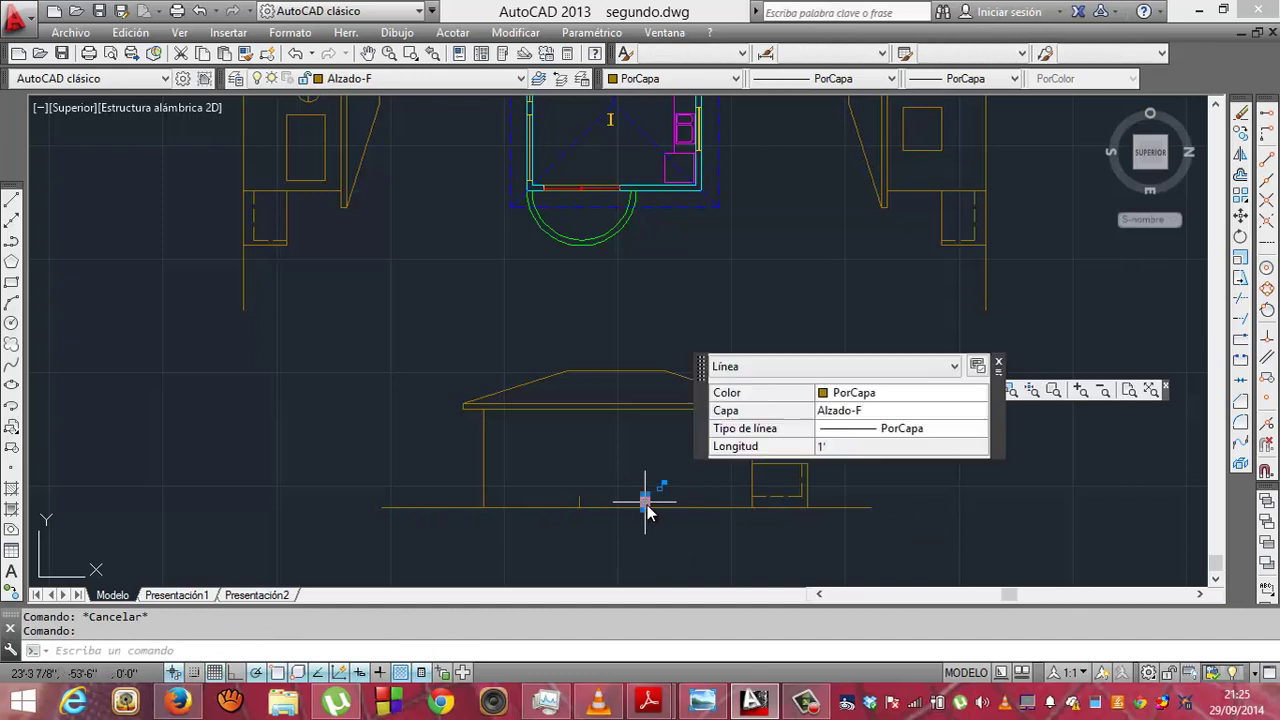
key("Delete")
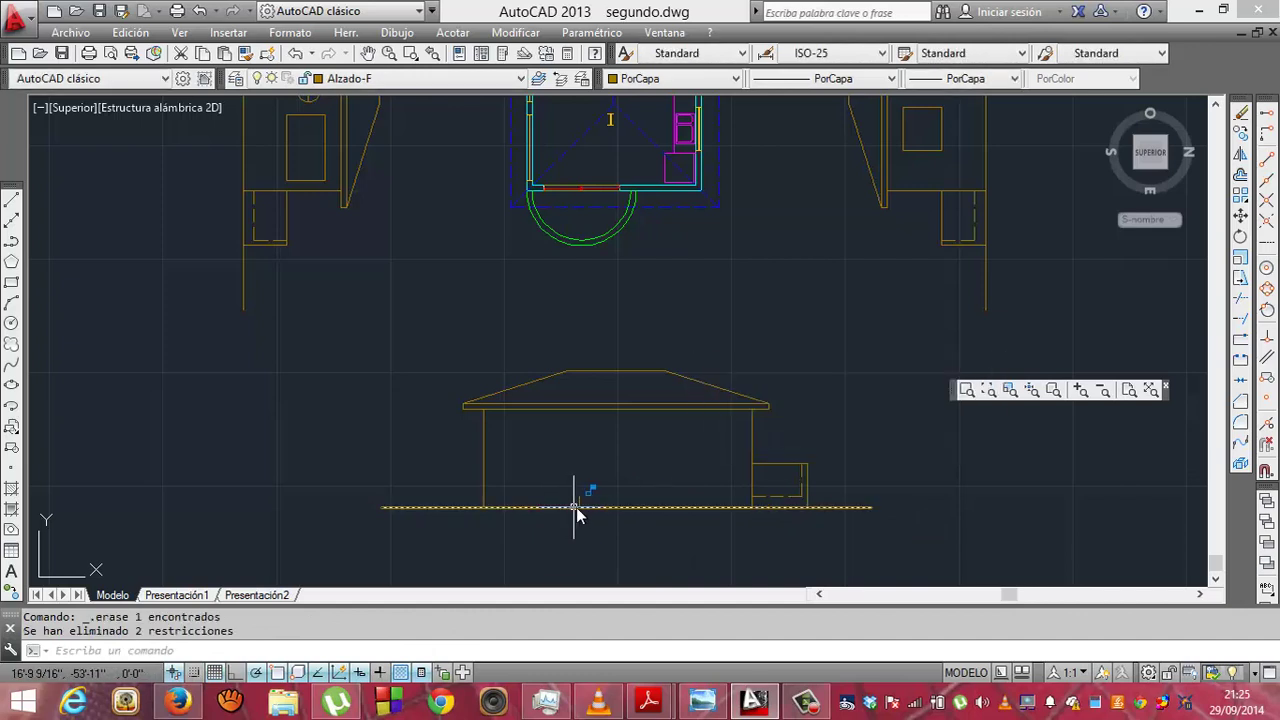
left_click(581, 504)
key("Delete")
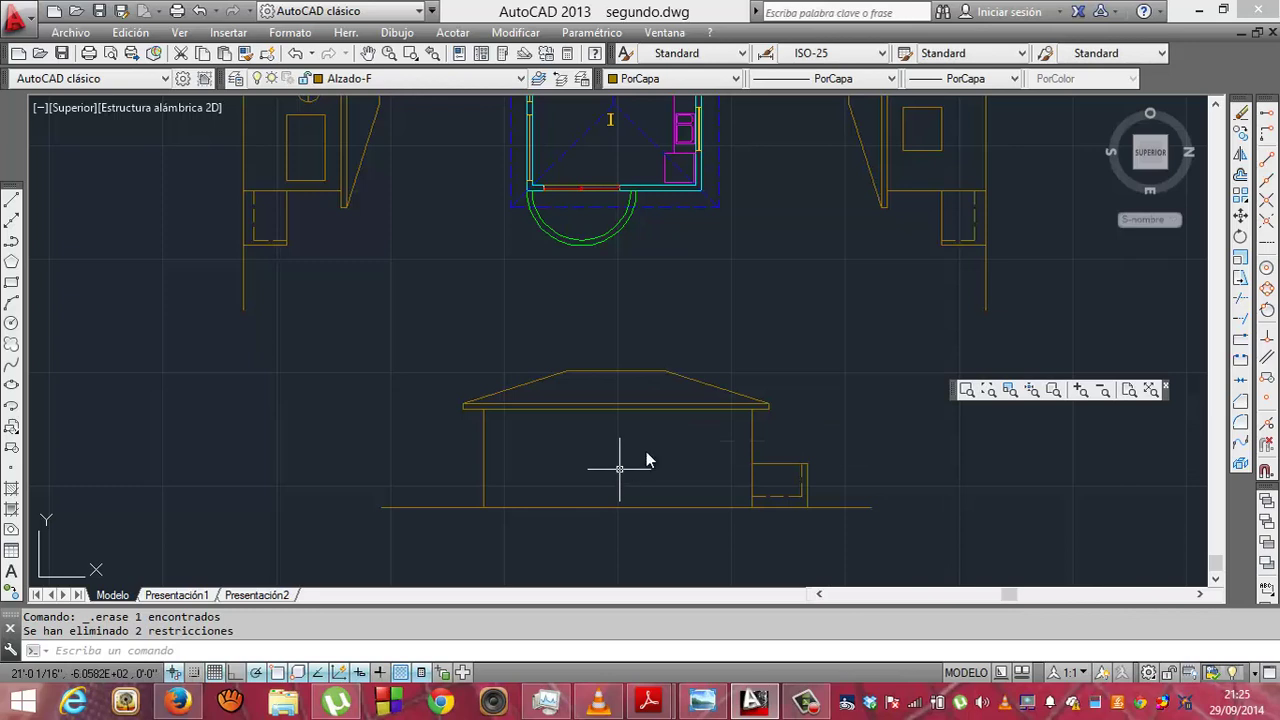
- Erase the side annex's lines, including its short vertical, horizontal and dashed lines
left_click(777, 450)
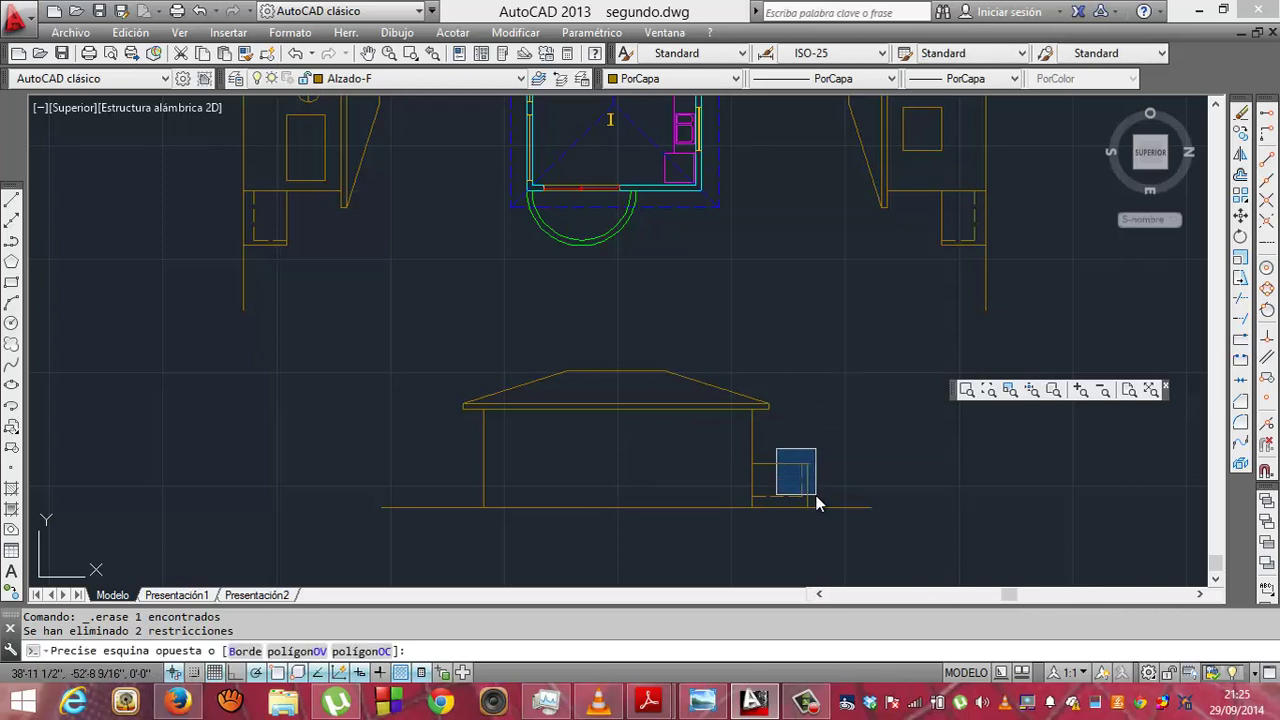
left_click(815, 511)
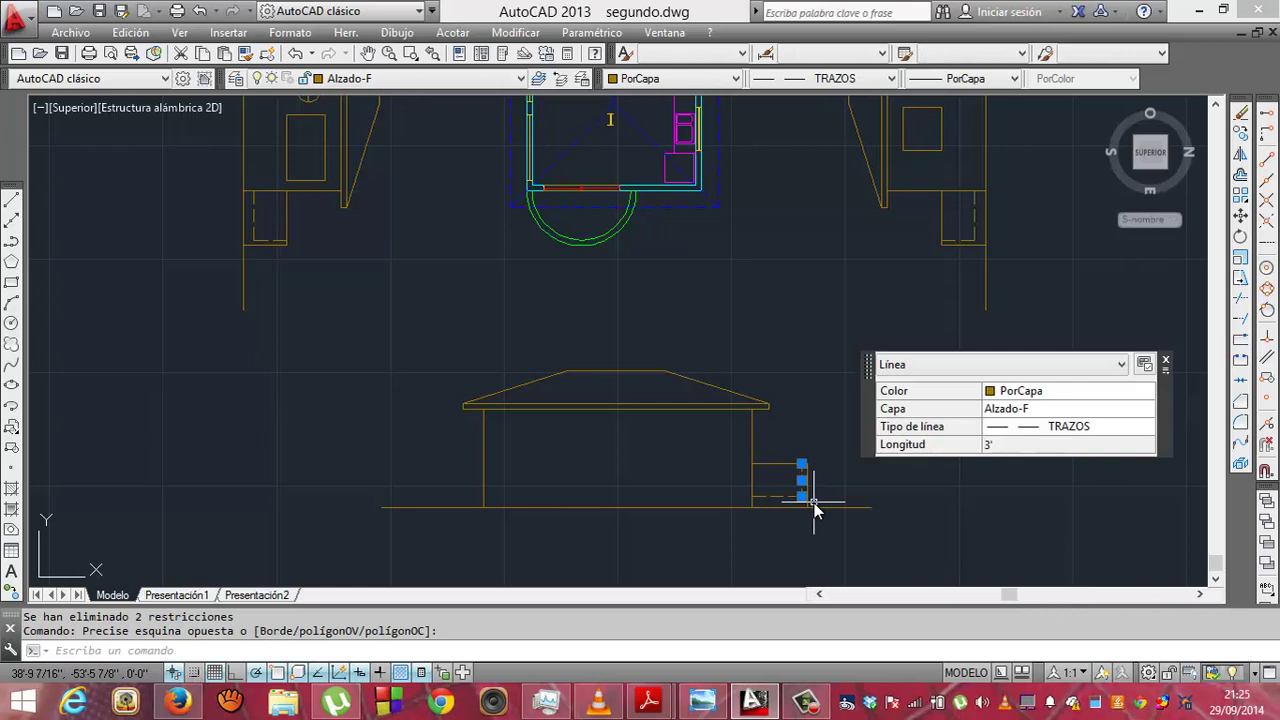
key("Delete")
left_click(807, 490)
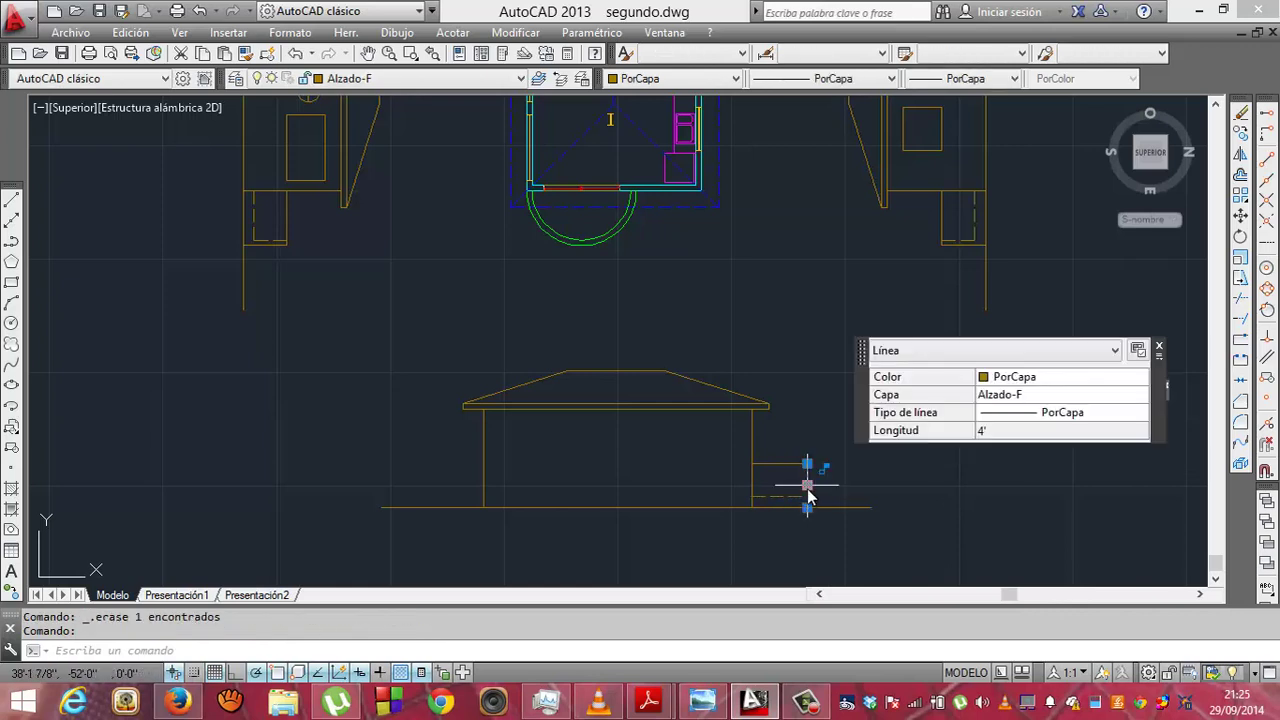
key("Delete")
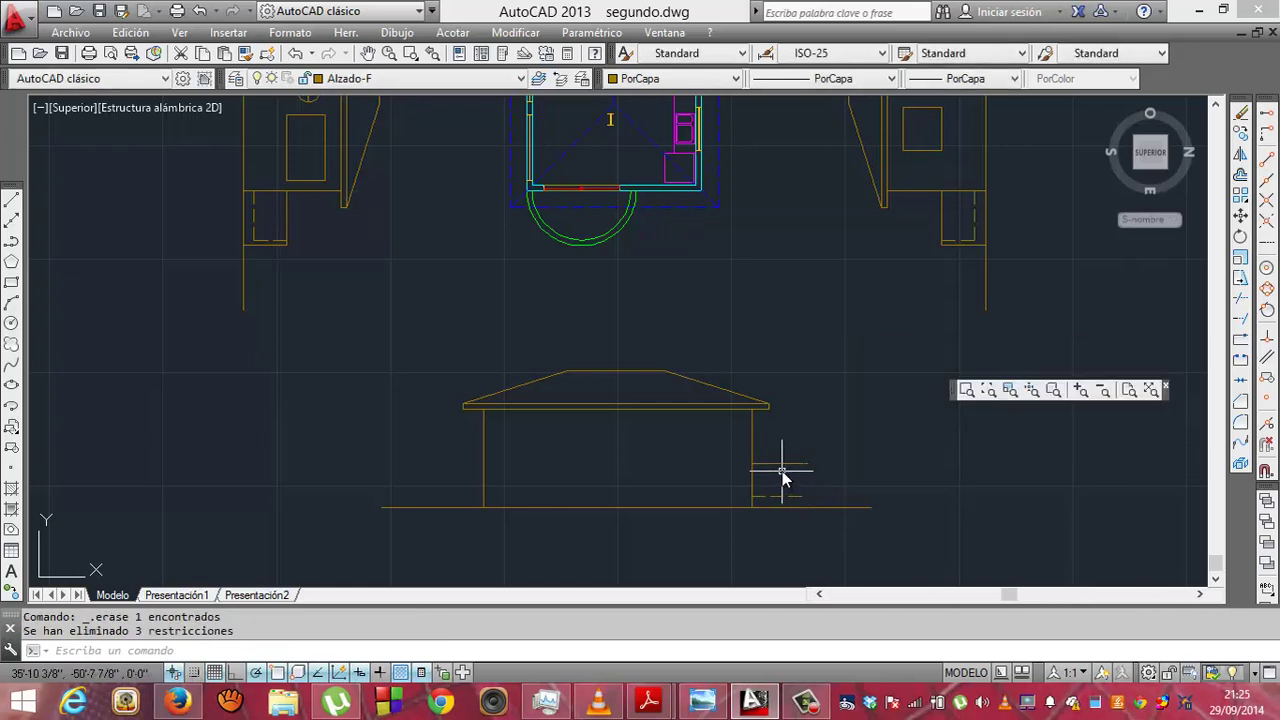
left_click(783, 464)
key("Delete")
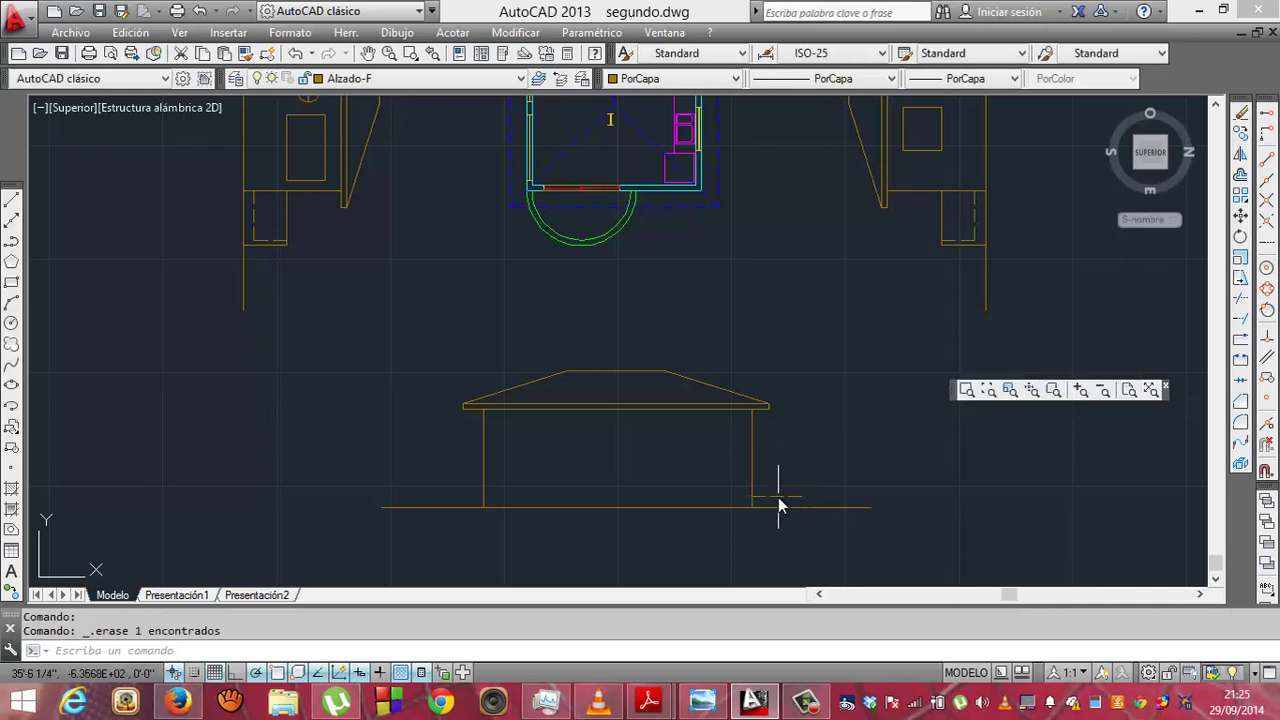
left_click(778, 497)
key("Delete")
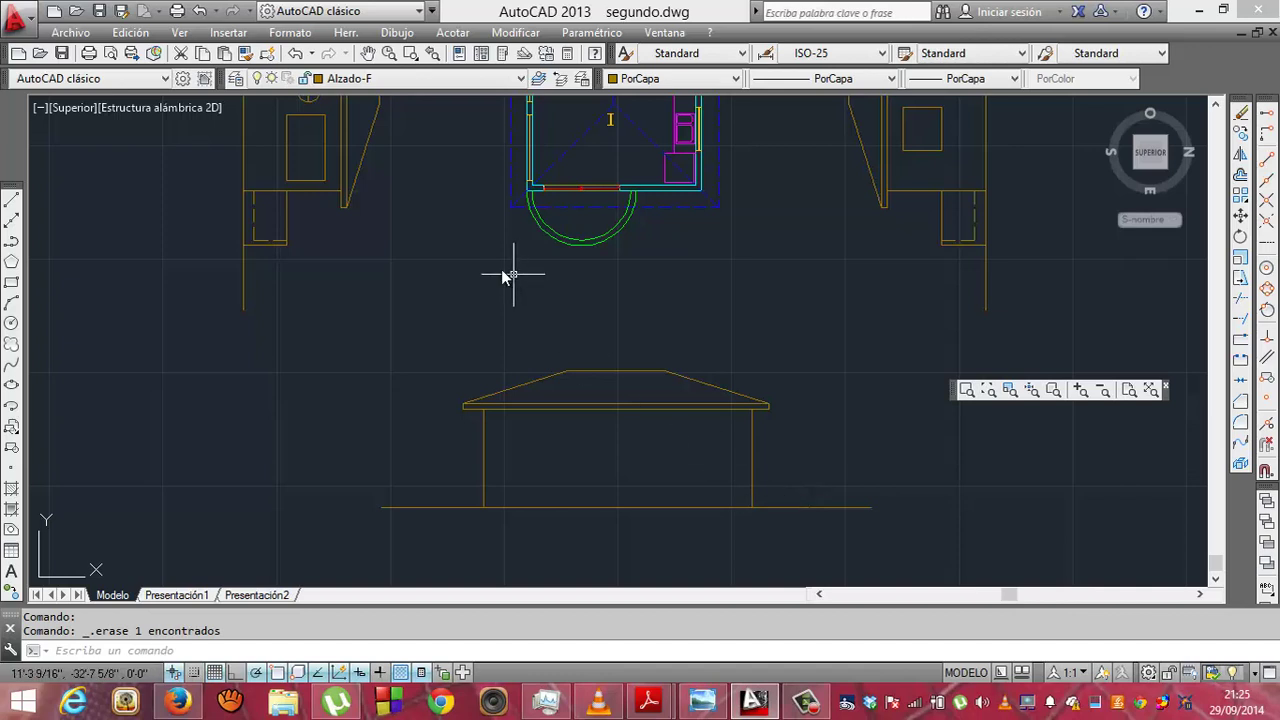
- Draw a projection line from the plan corner, then undo it for overshooting the ground line
left_click(12, 203)
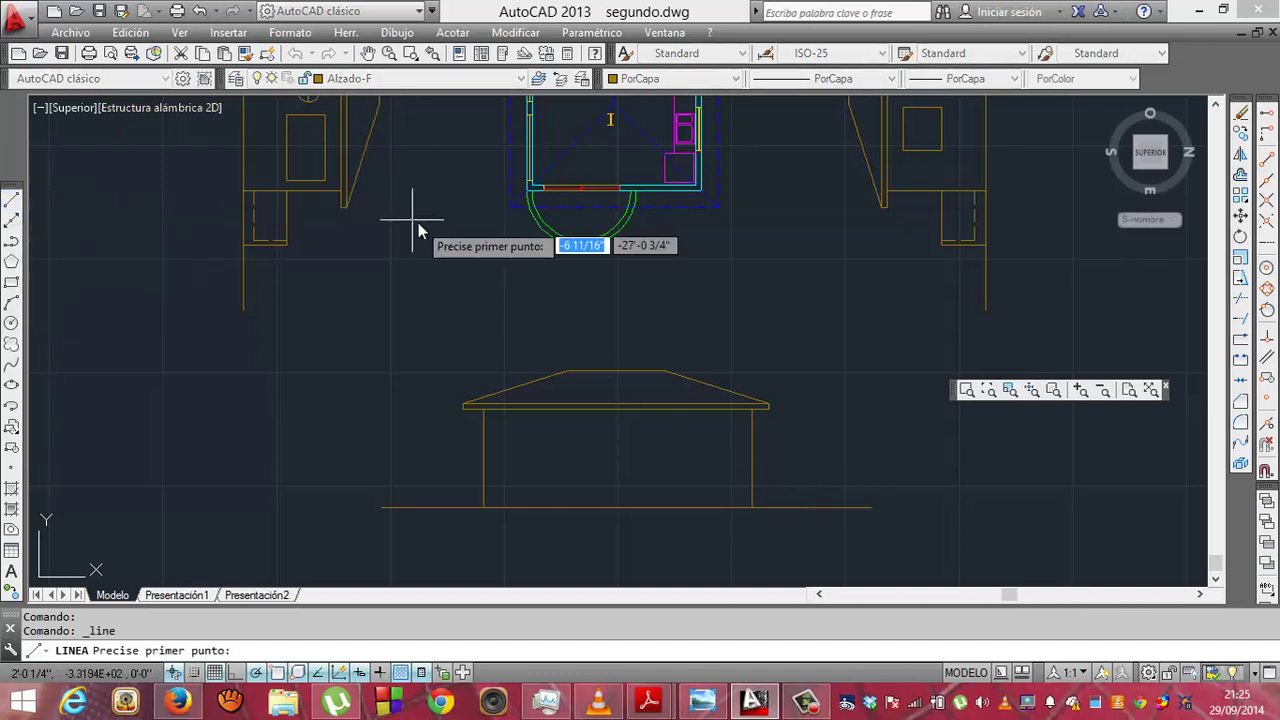
left_click(510, 207)
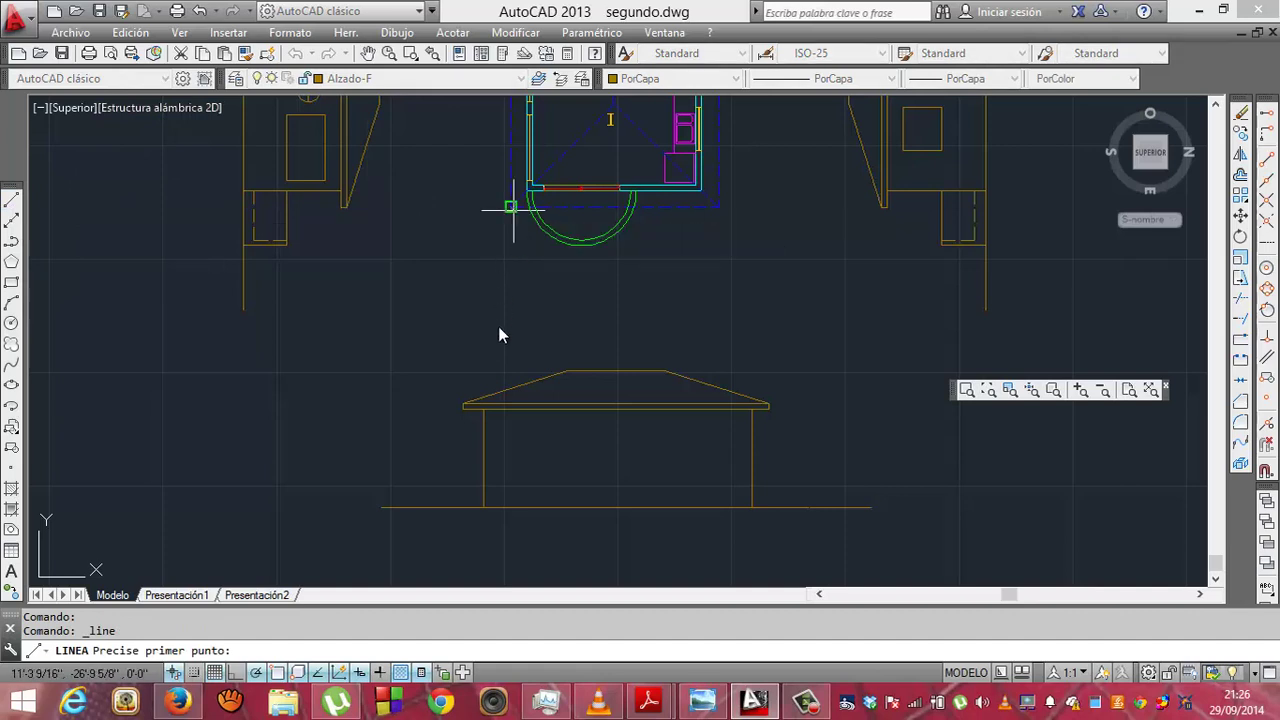
left_click(510, 532)
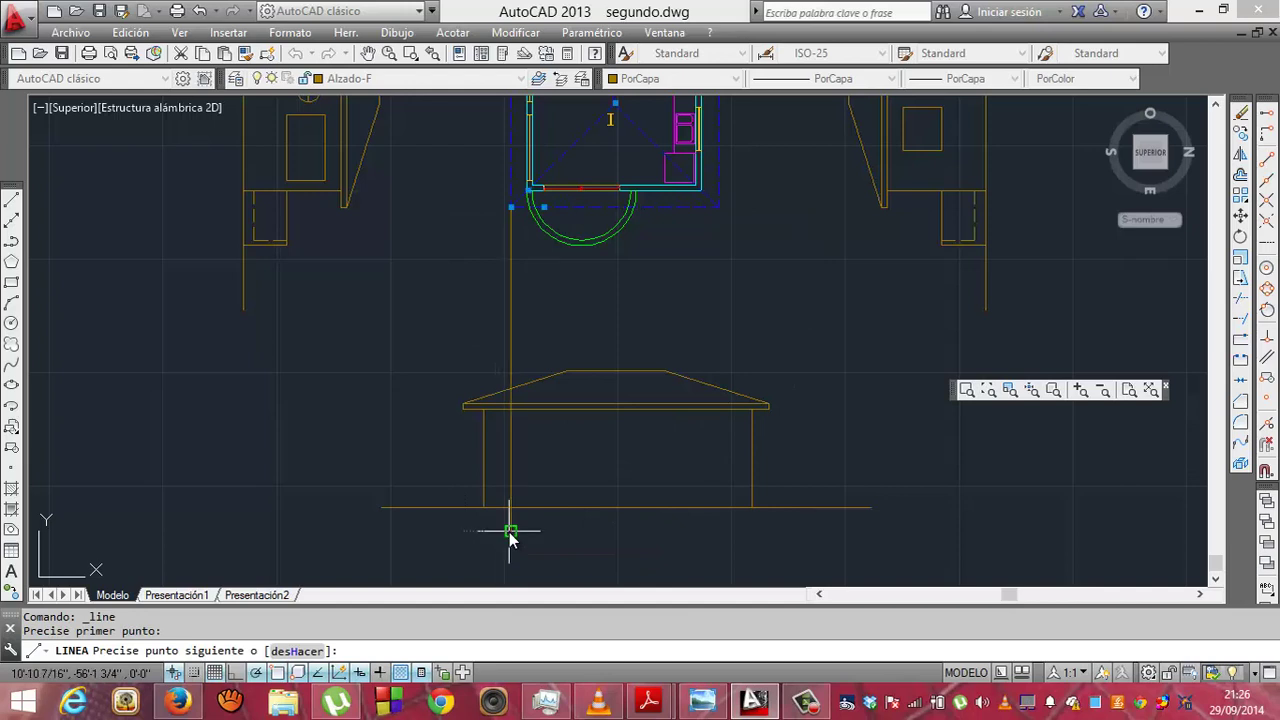
key("Return")
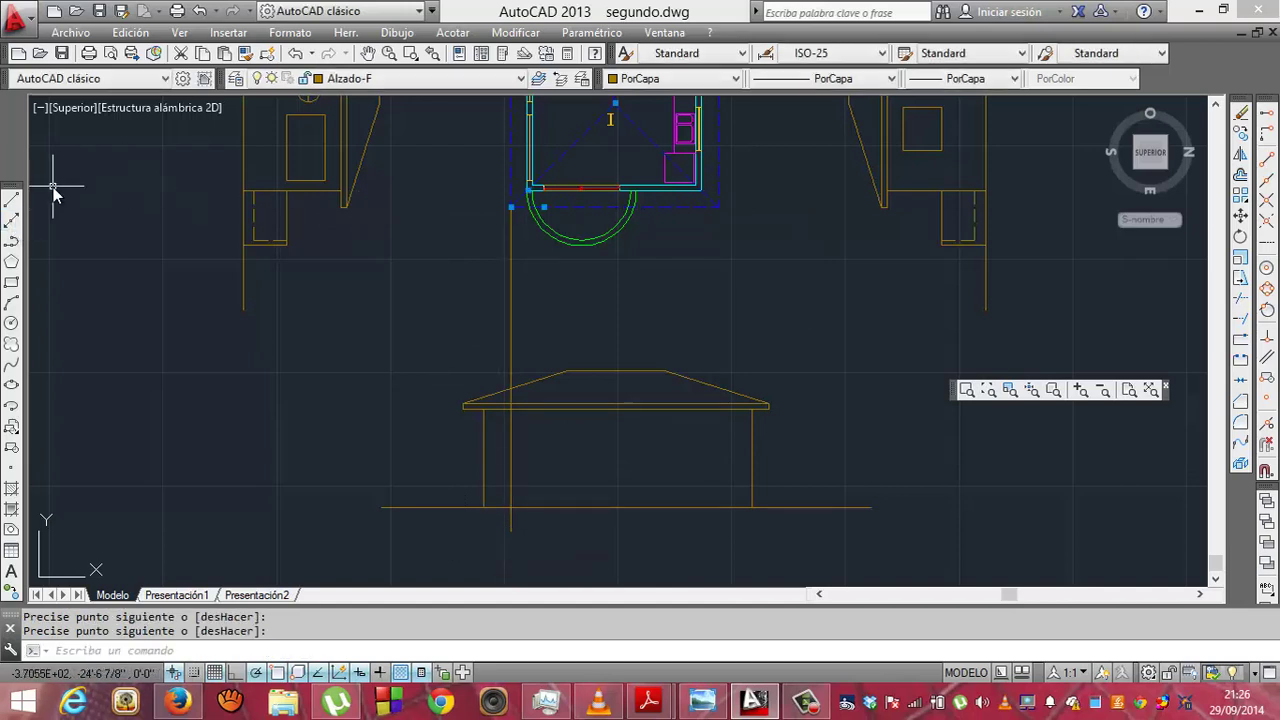
key("ctrl+z")
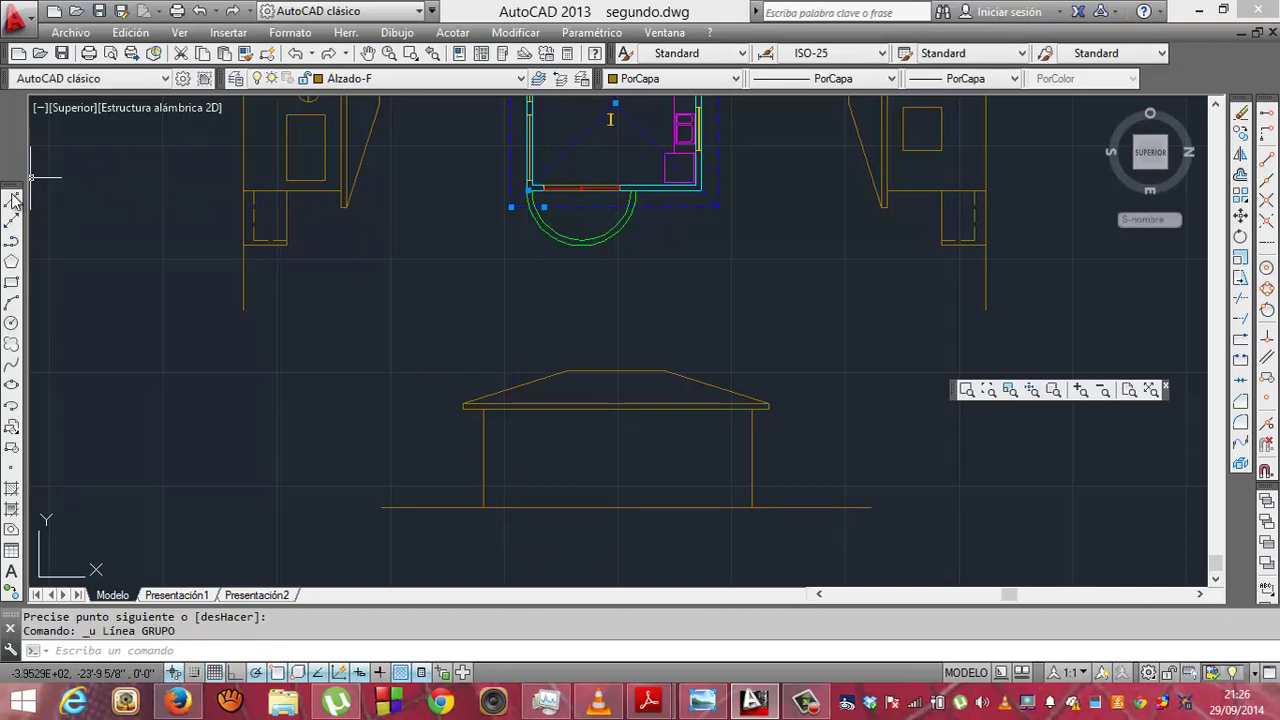
- Draw vertical lines from the plan's left and right front corners down to the ground line
left_click(10, 204)
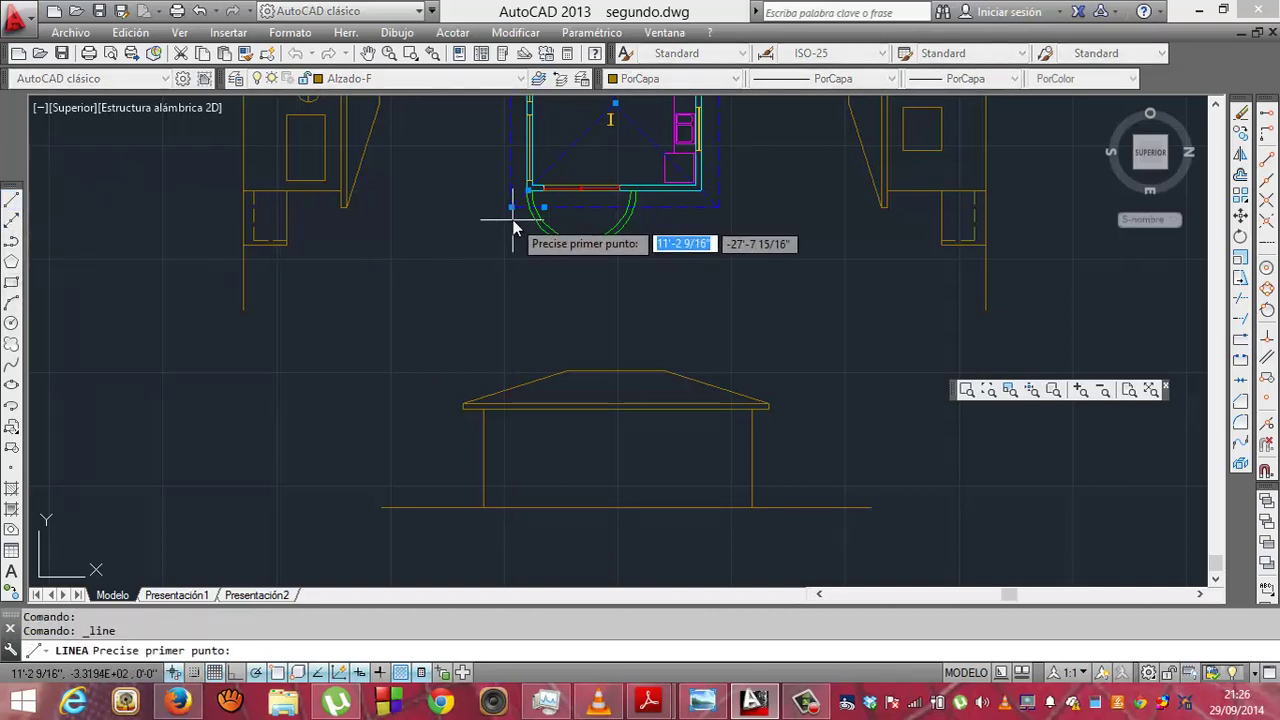
left_click(510, 207)
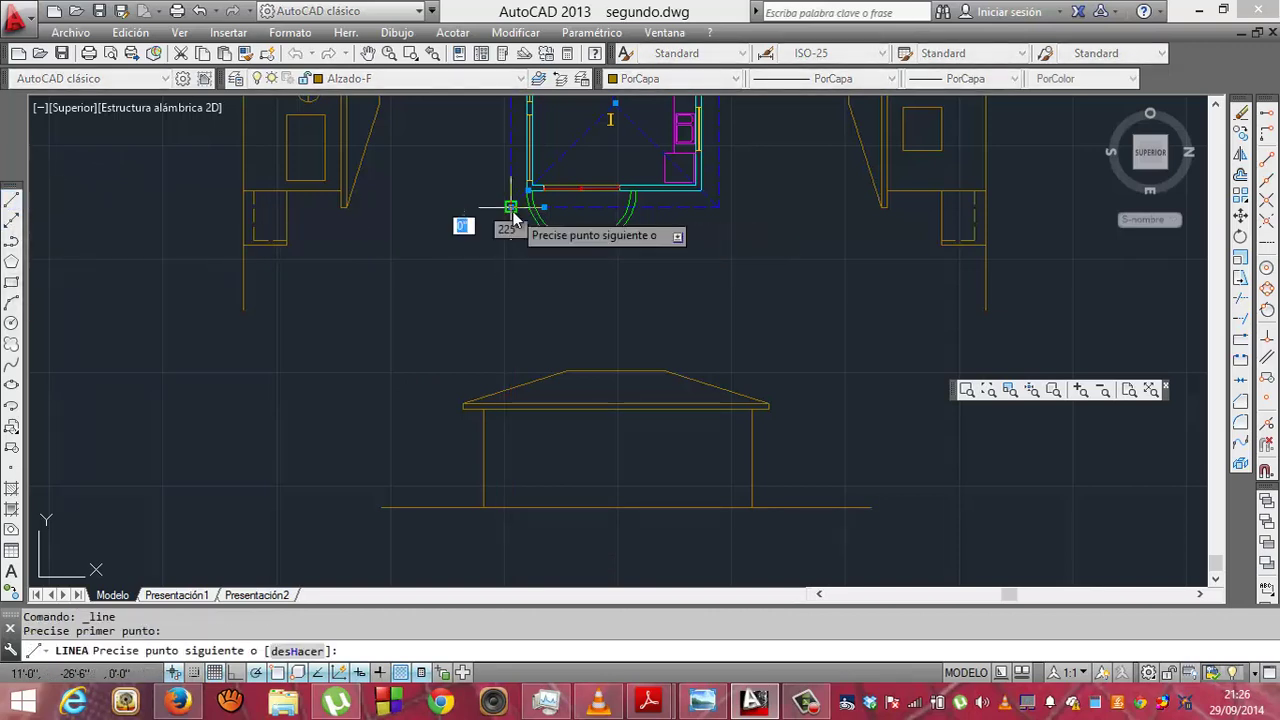
left_click(510, 508)
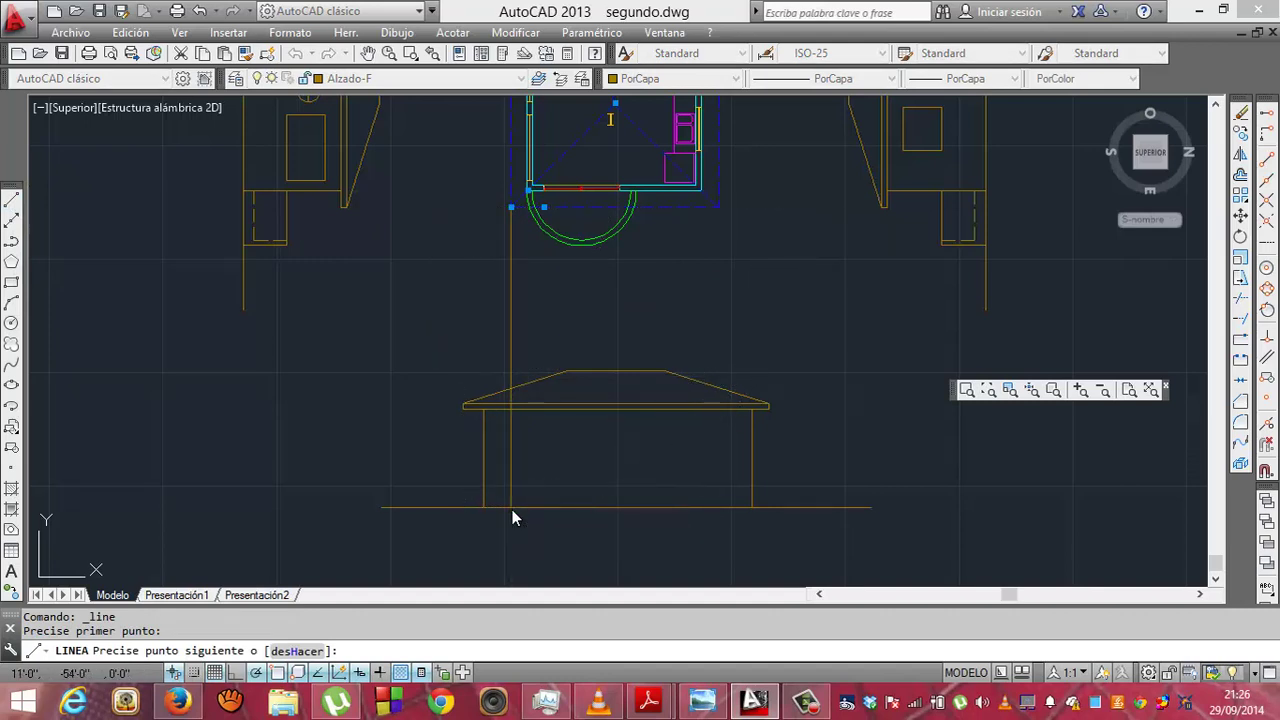
key("Return")
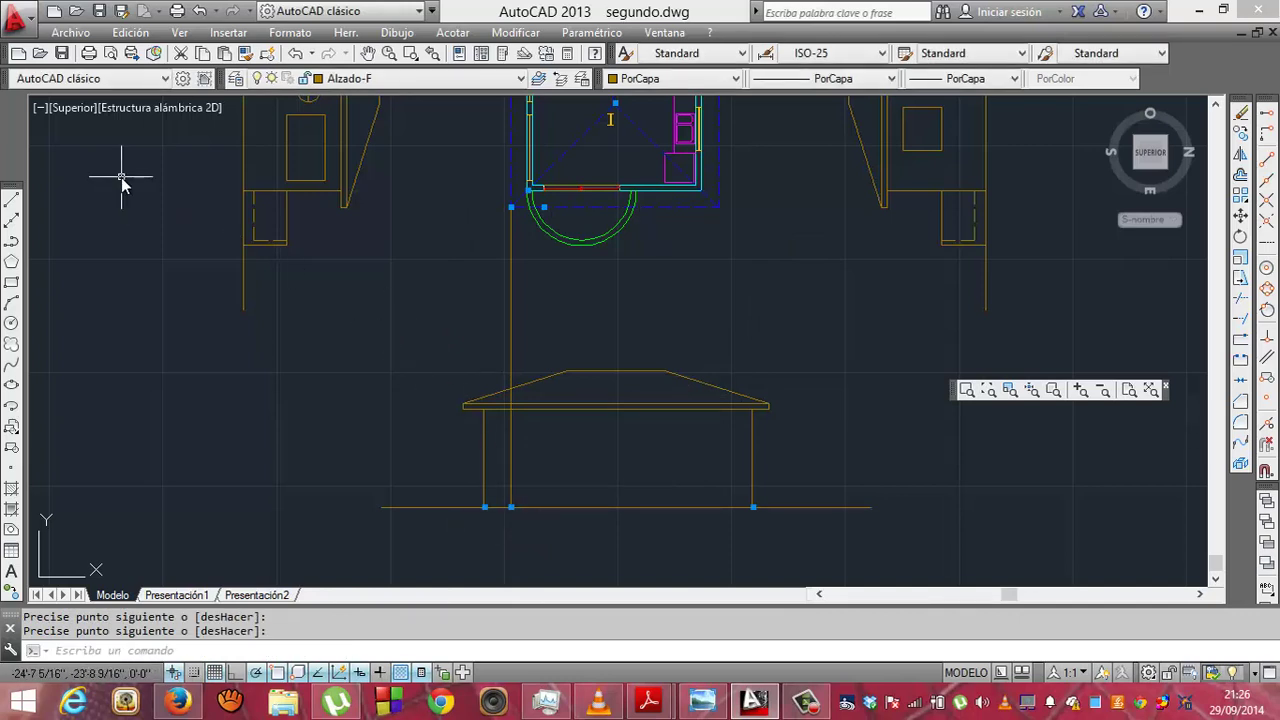
left_click(11, 203)
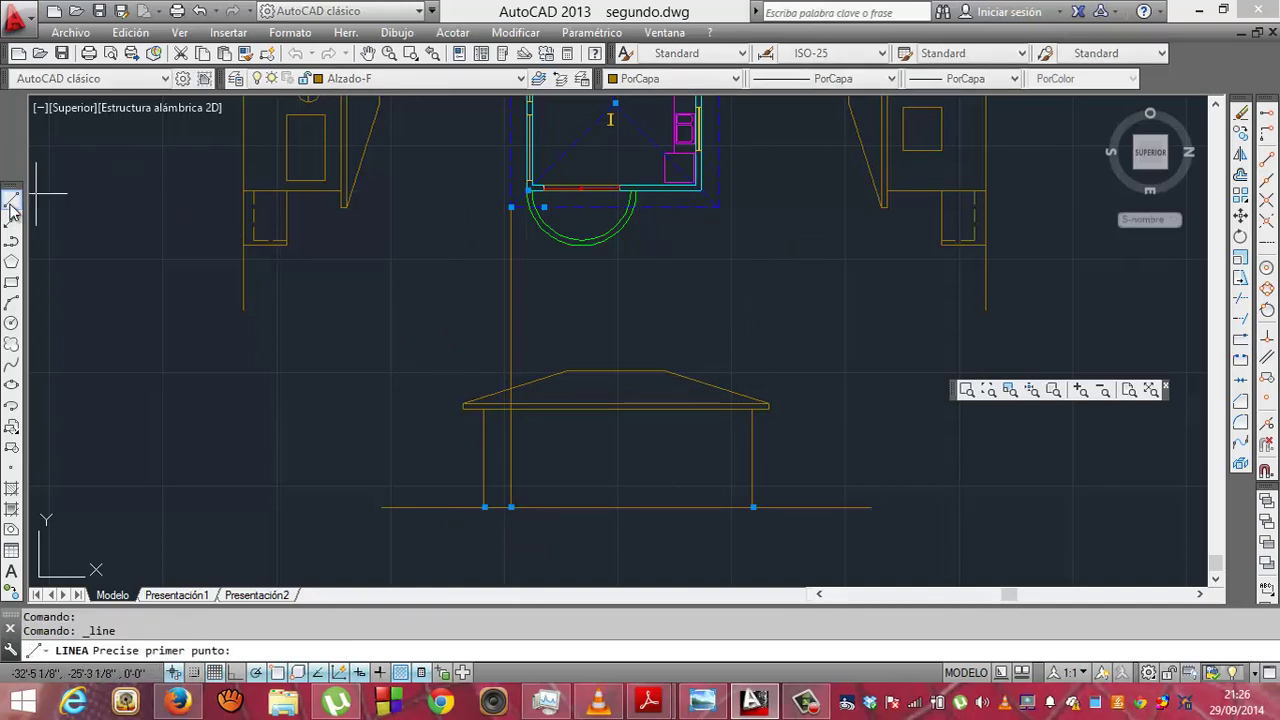
left_click(718, 209)
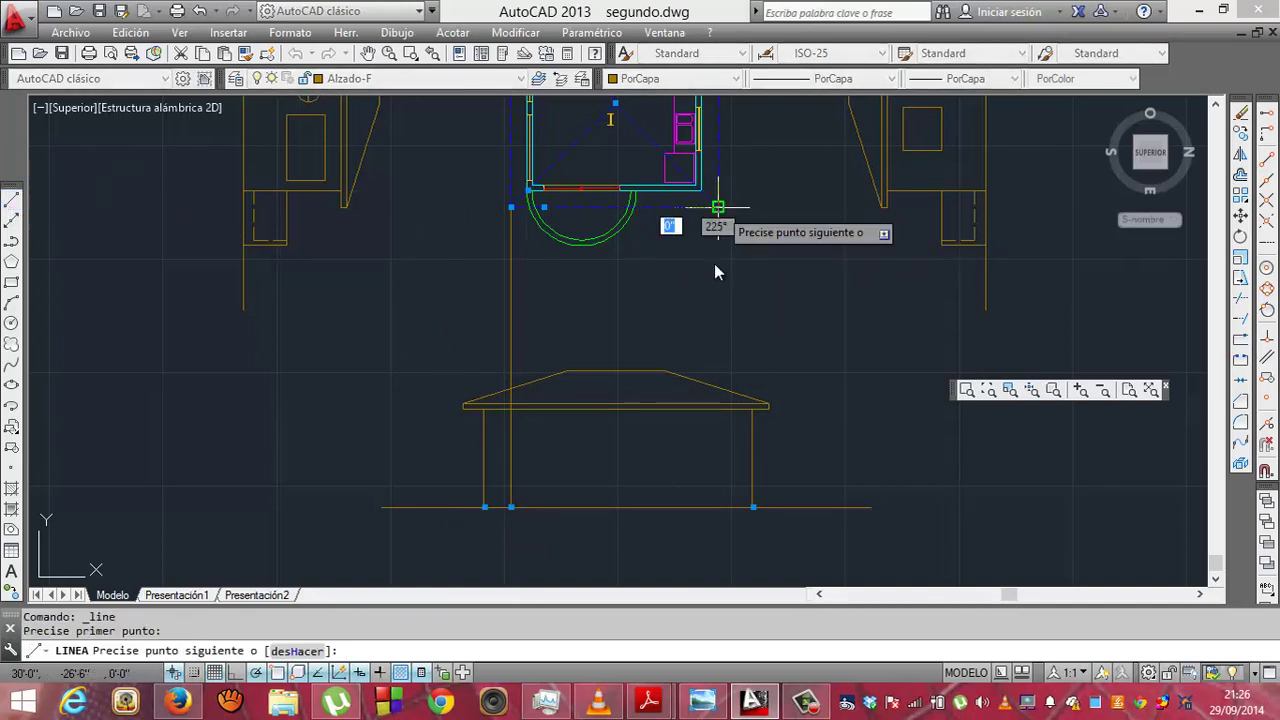
left_click(716, 510)
key("Return")
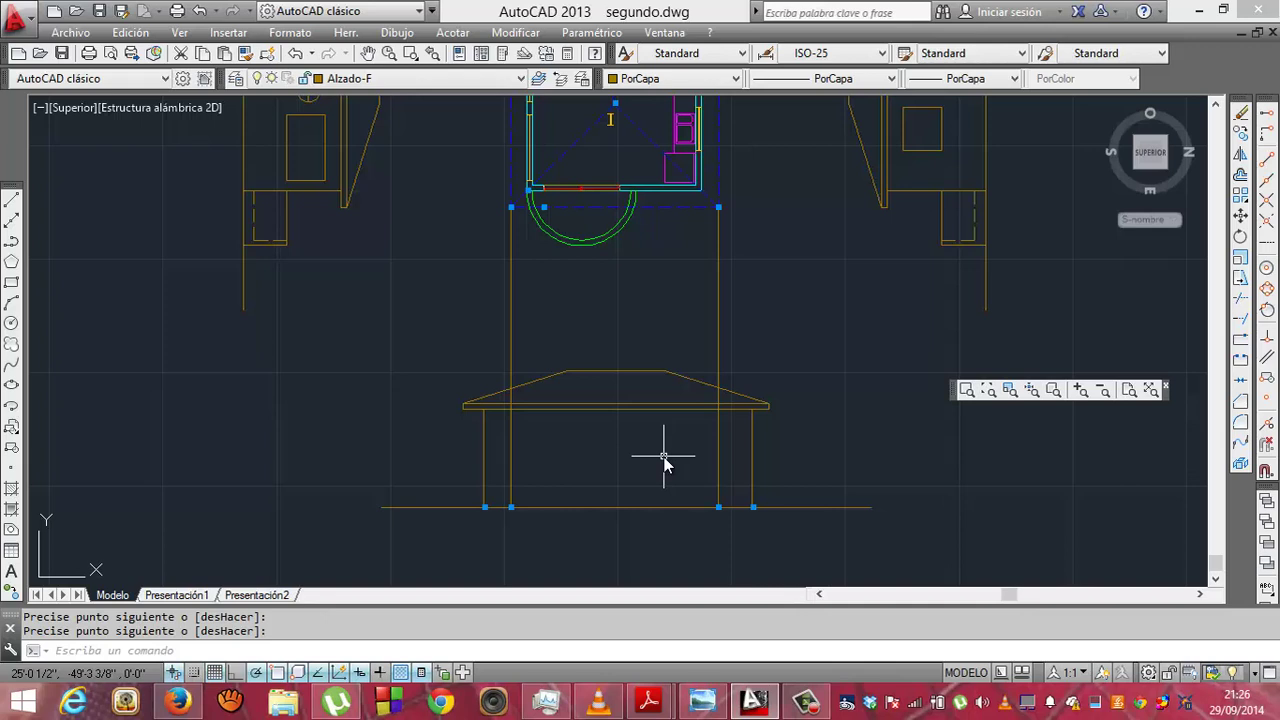
- Erase the elevation's old left wall line and the short vertical line at the roof's right end
key("Escape")
left_click(483, 441)
key("Delete")
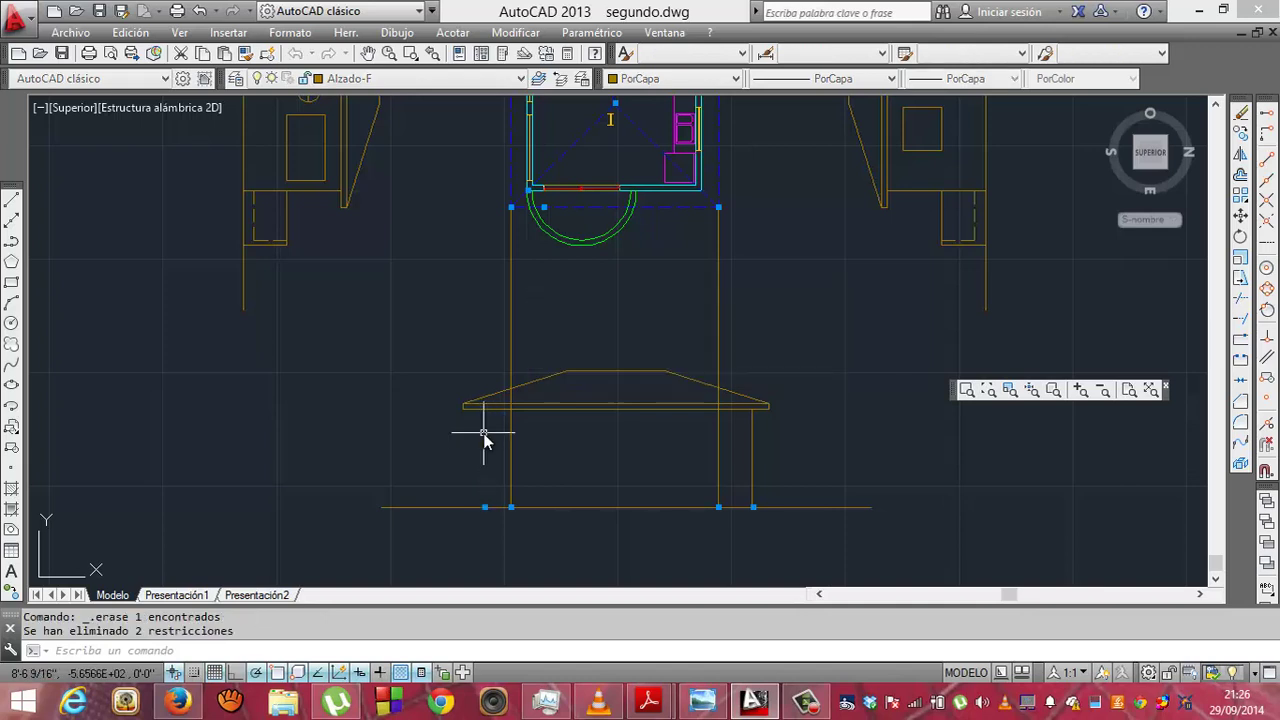
left_click(754, 456)
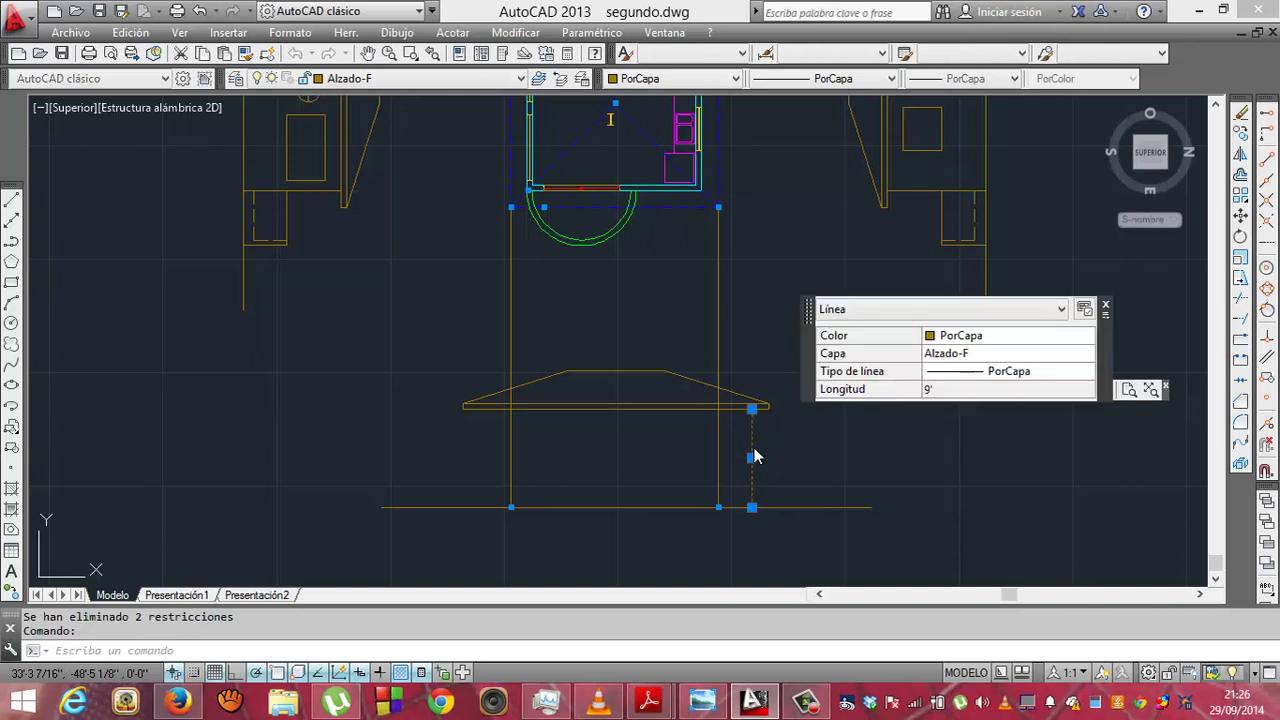
key("Delete")
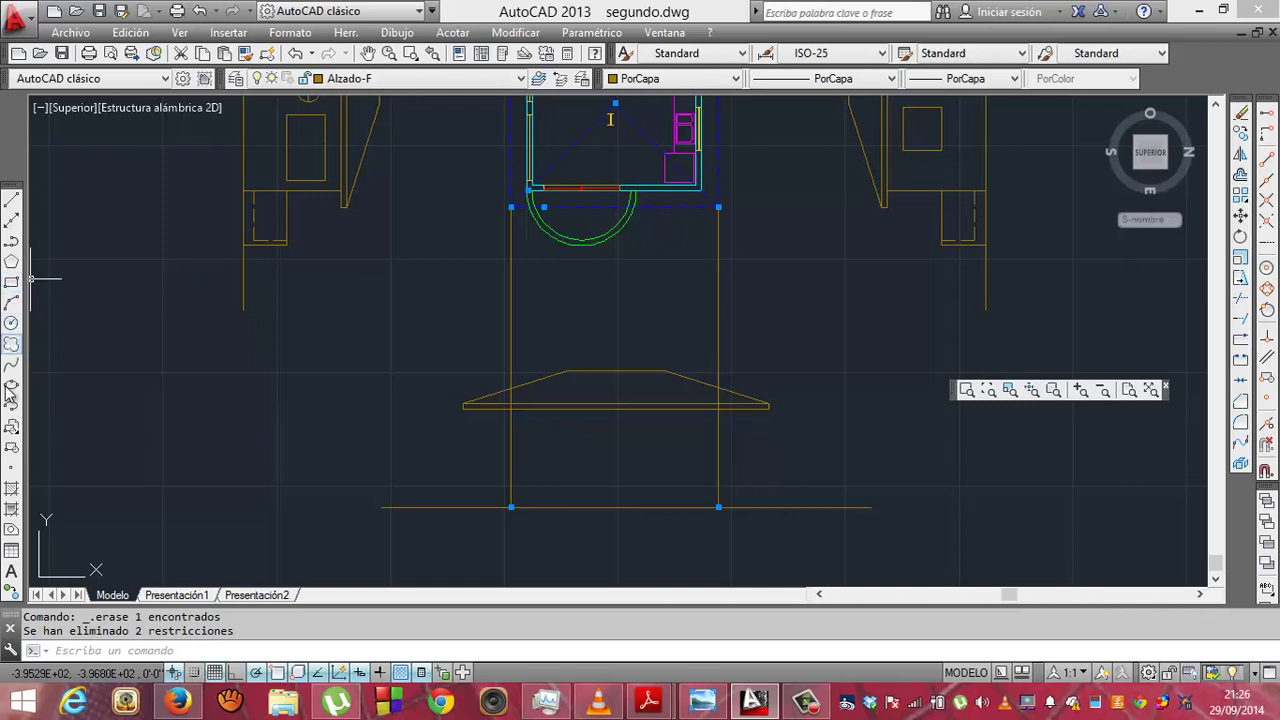
- Trim the roof base's left and right overhangs back to the wall lines
left_click(1241, 303)
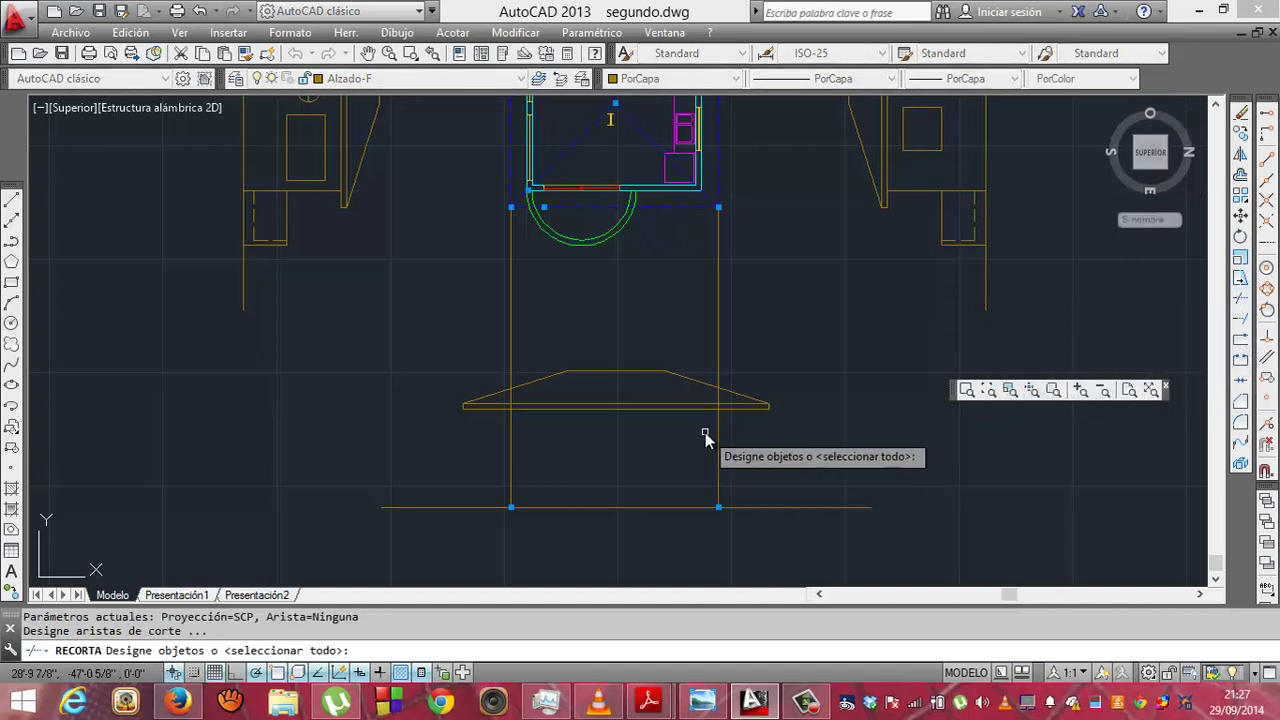
left_click(543, 410)
key("Escape")
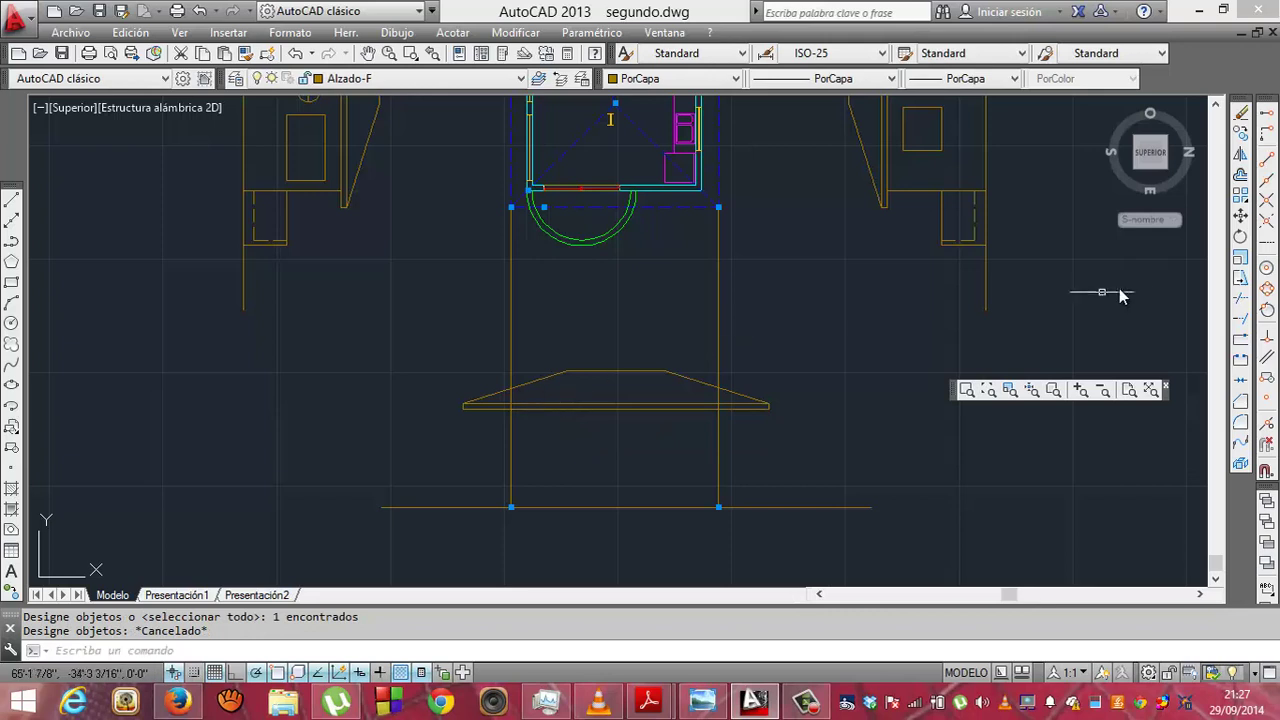
left_click(1240, 308)
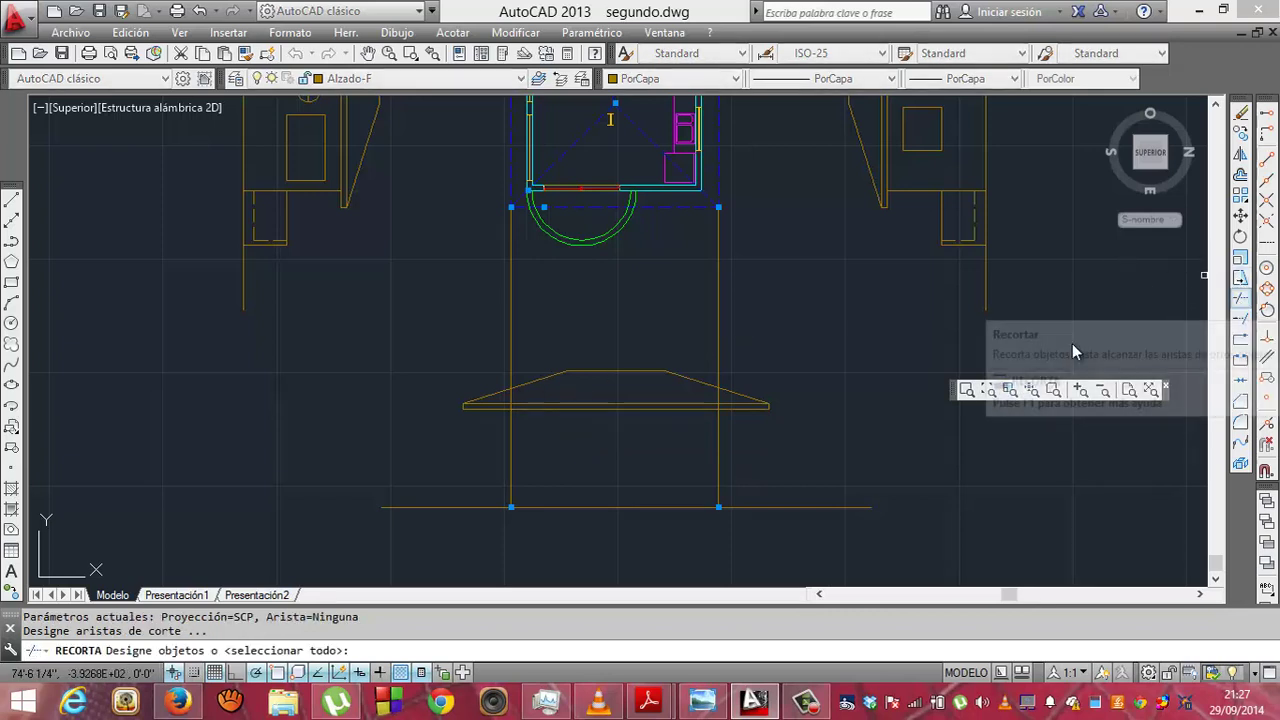
left_click(511, 356)
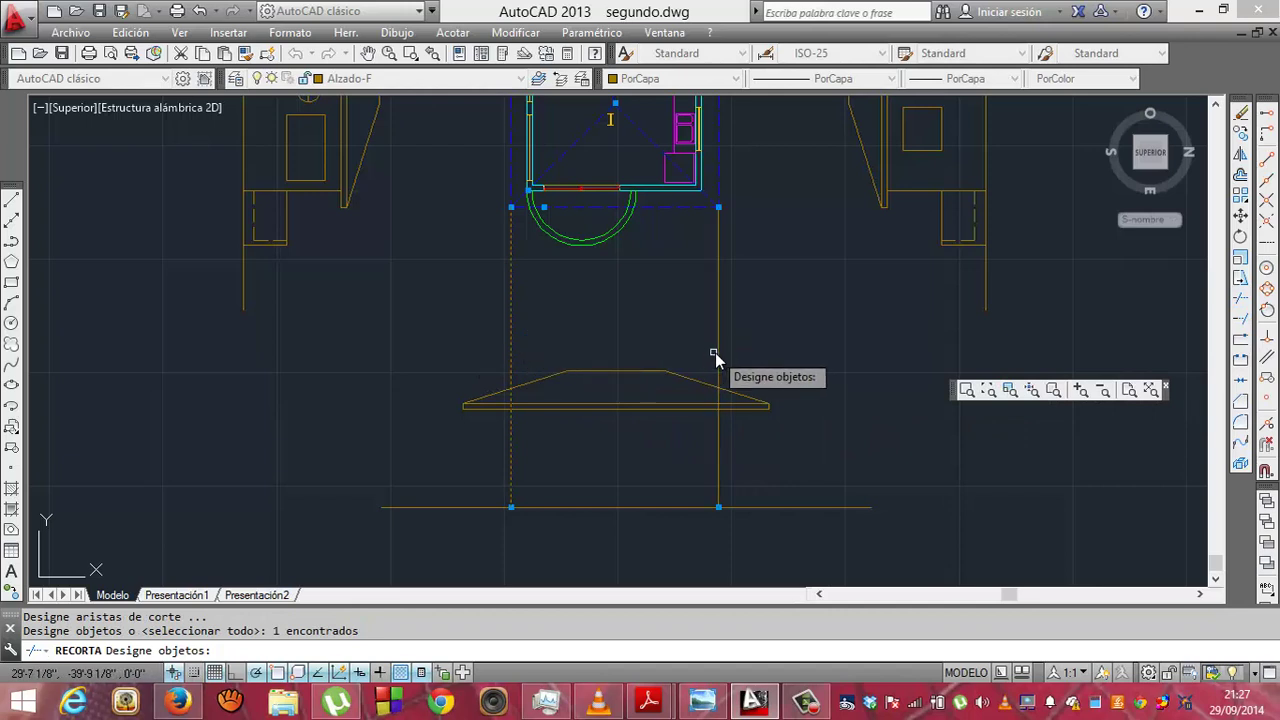
left_click(718, 353)
key("Return")
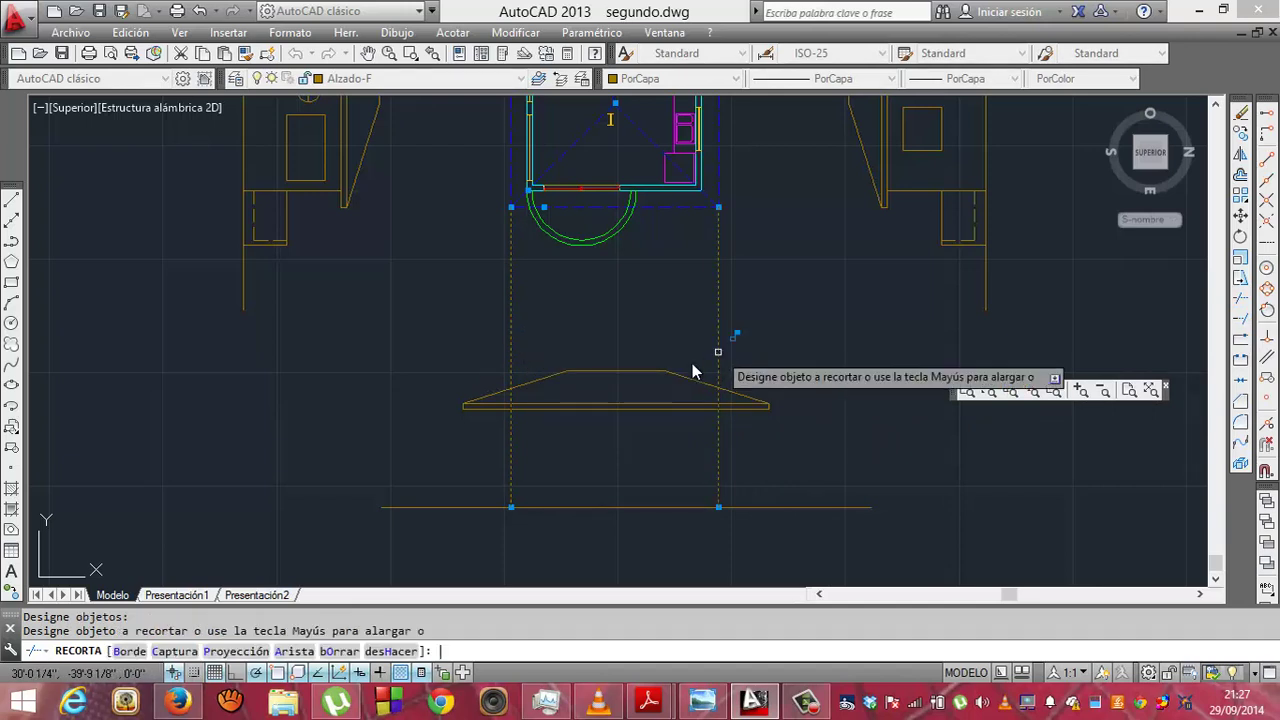
left_click(498, 405)
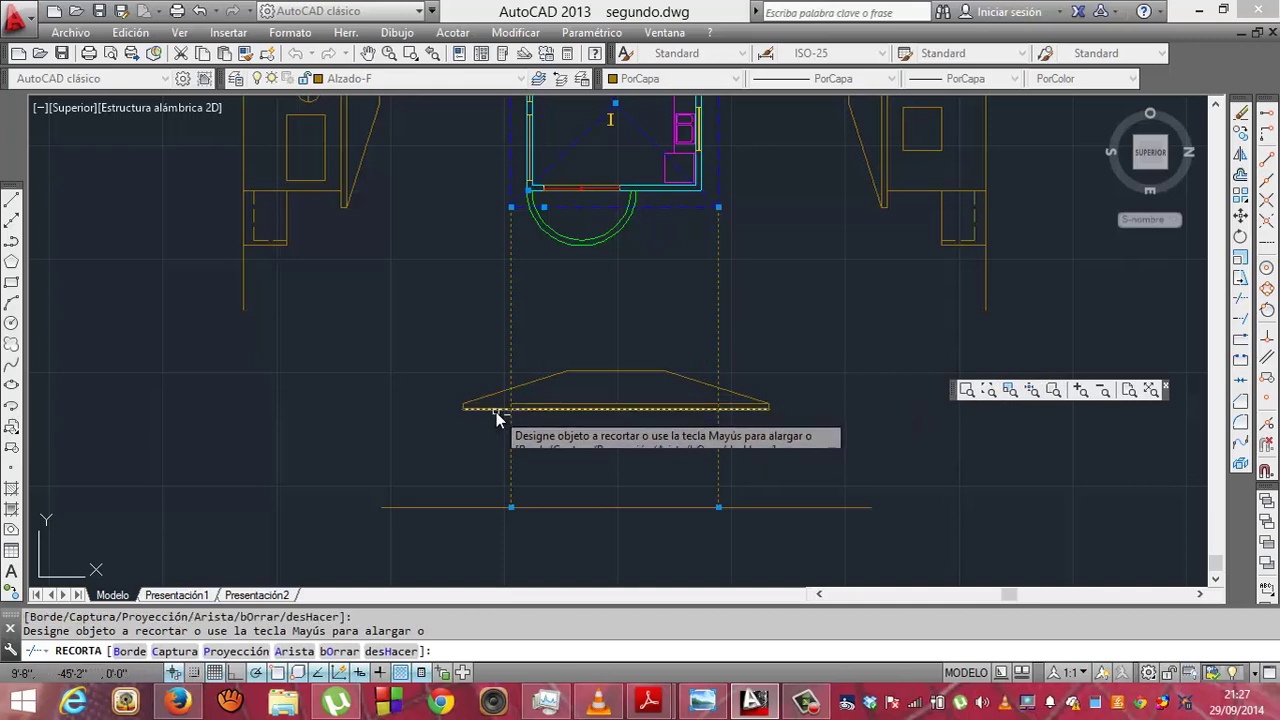
left_click(494, 408)
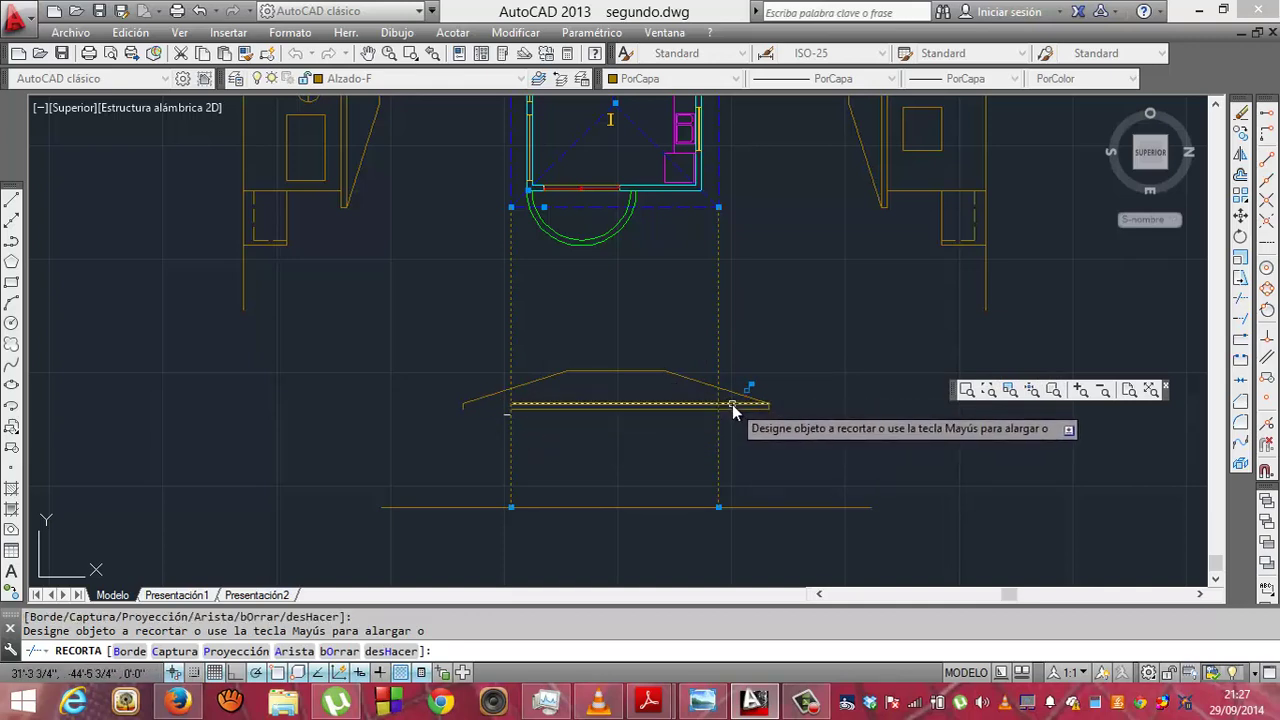
left_click(732, 404)
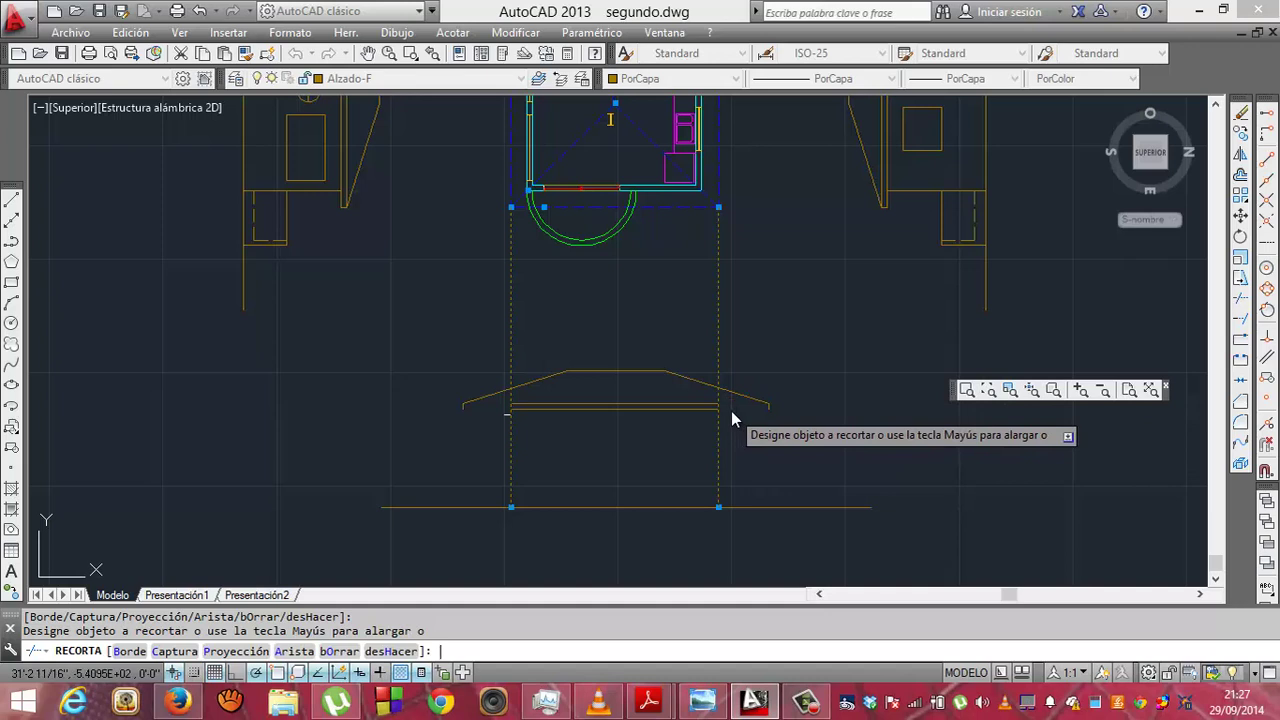
key("Escape")
- Erase both slanted roof sides and the small leftover stub left of the wall
left_click(631, 370)
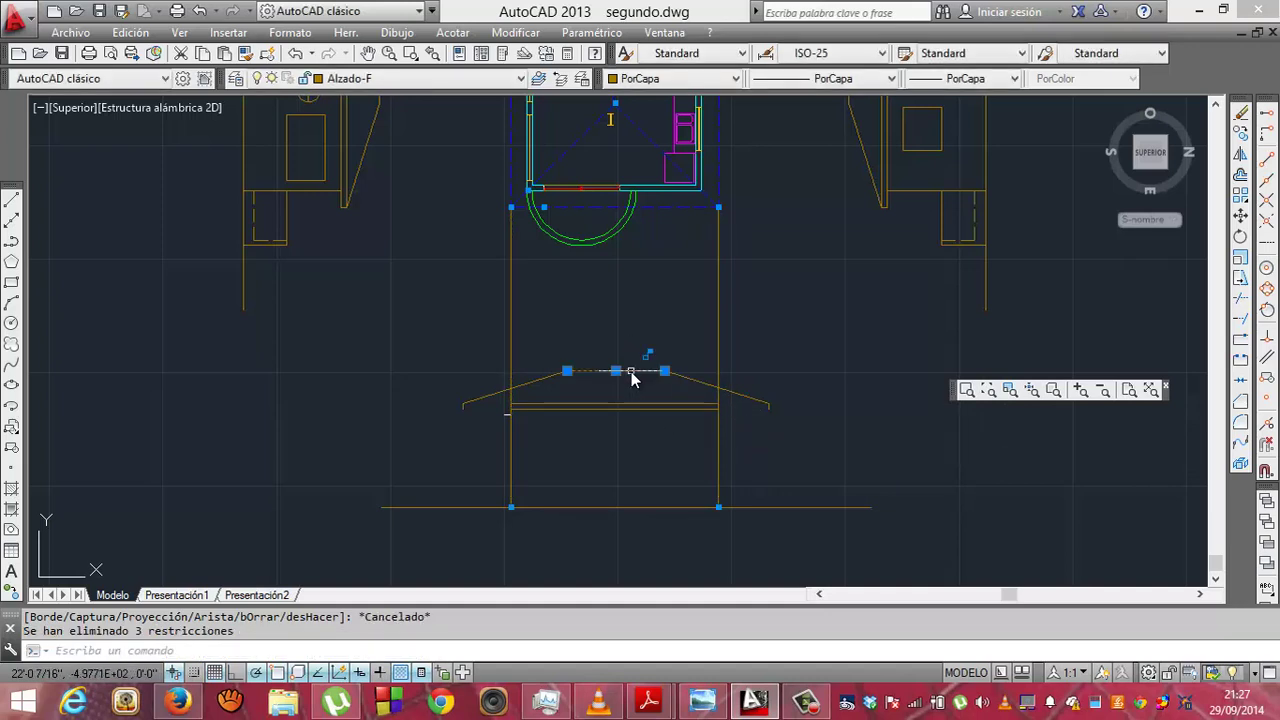
key("Escape")
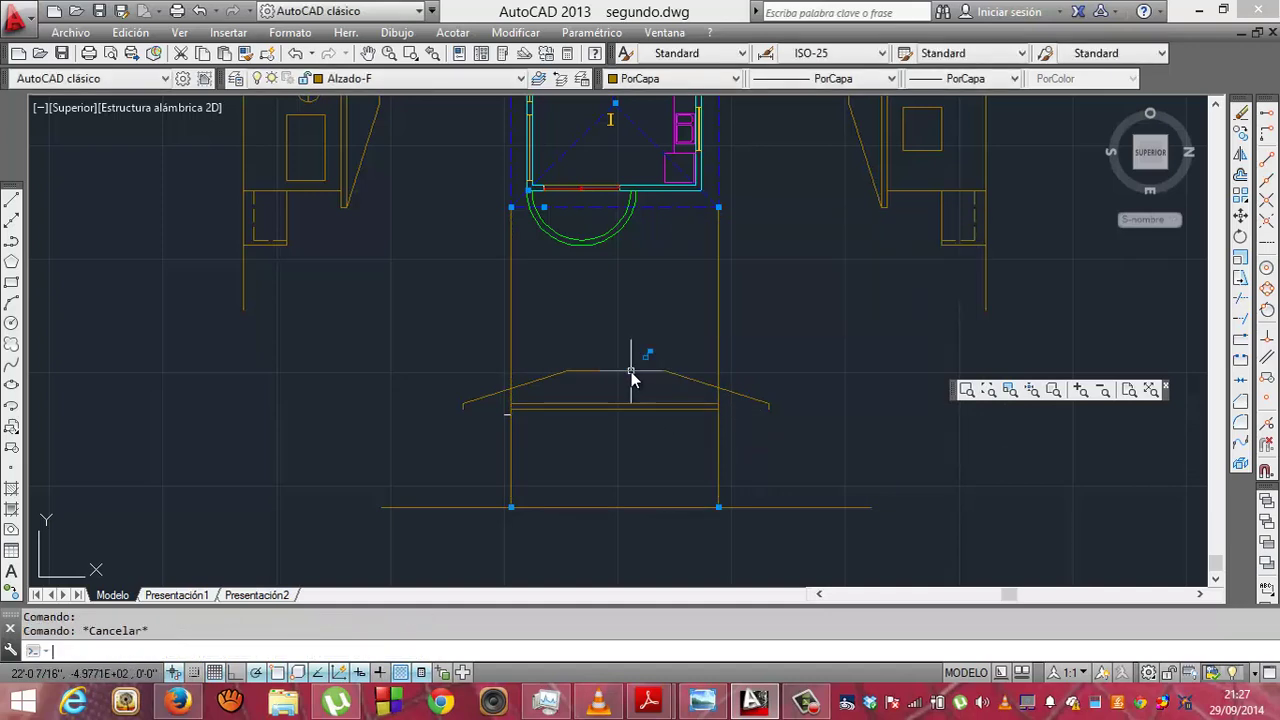
key("Delete")
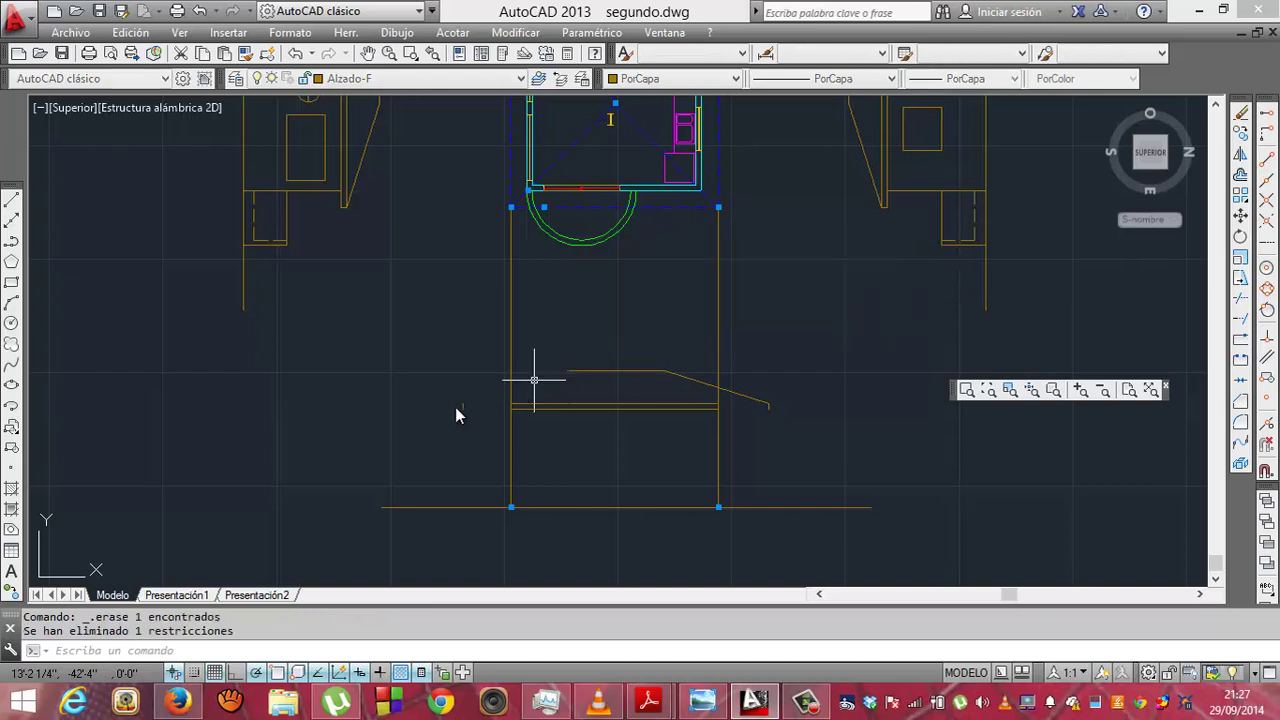
left_click(463, 414)
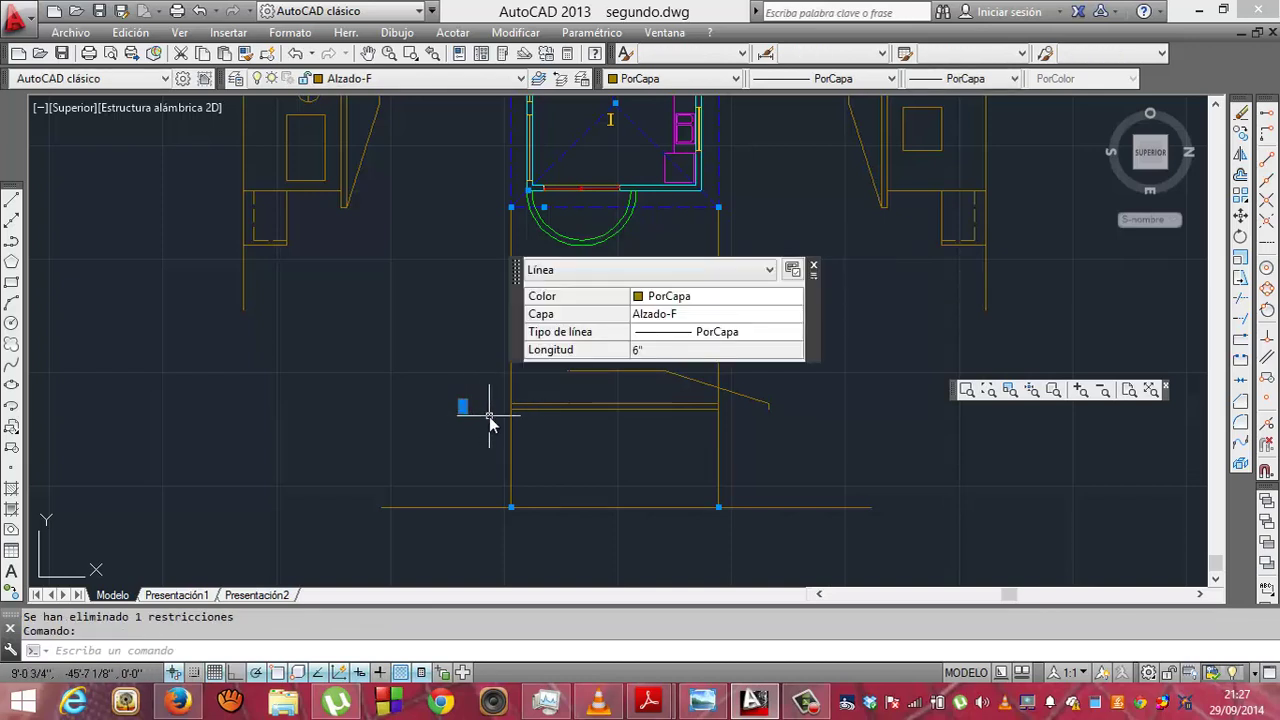
key("Delete")
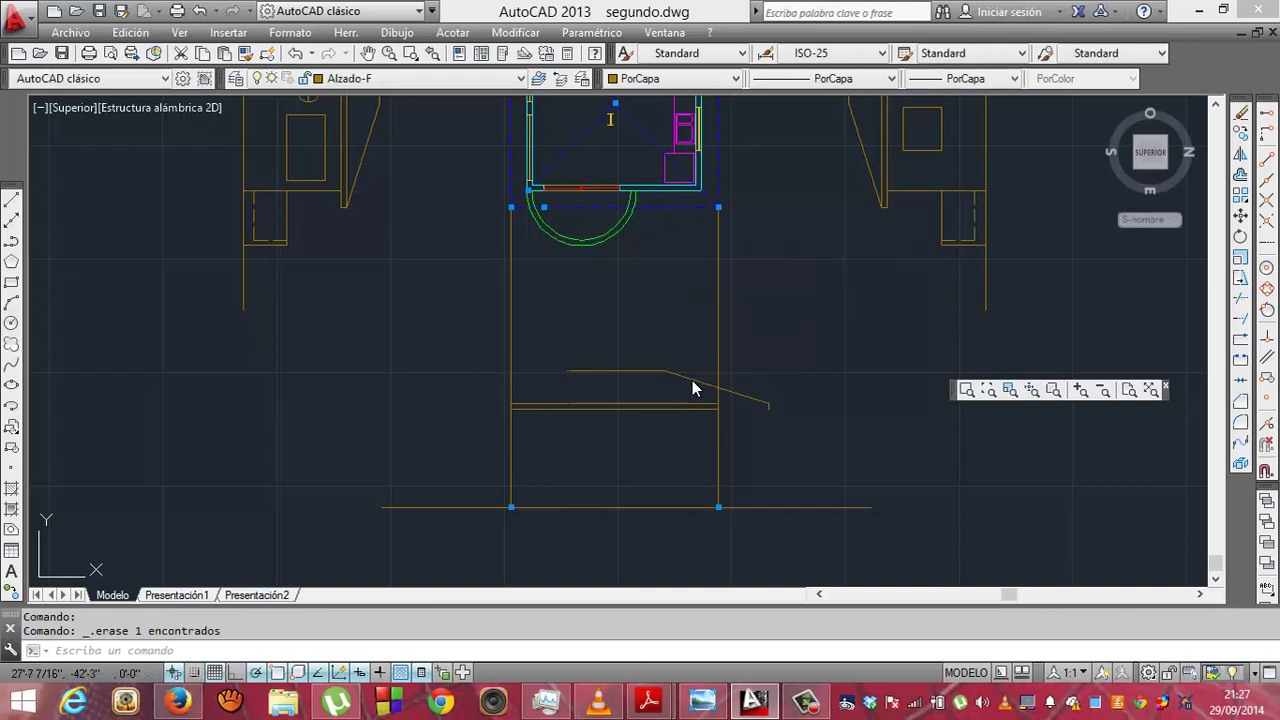
left_click(697, 388)
key("Delete")
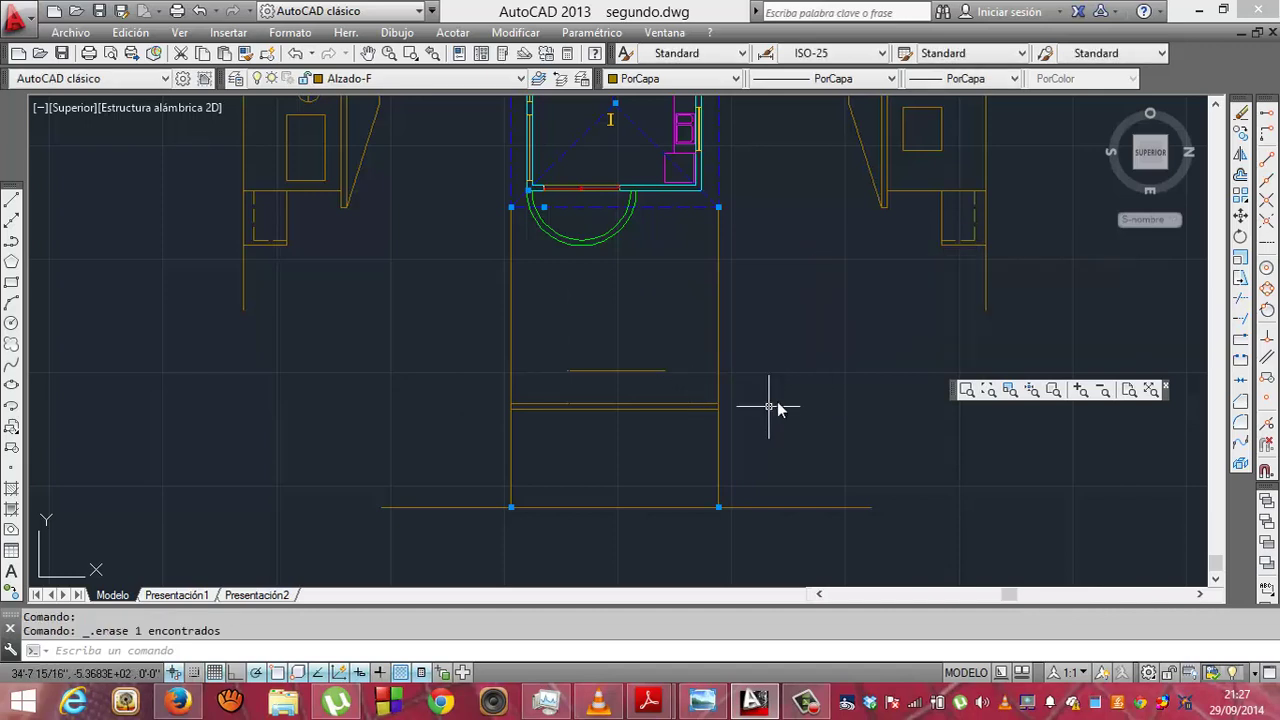
- Trim the left wall line below the roof base using the base lines as cutting edges
left_click(1240, 300)
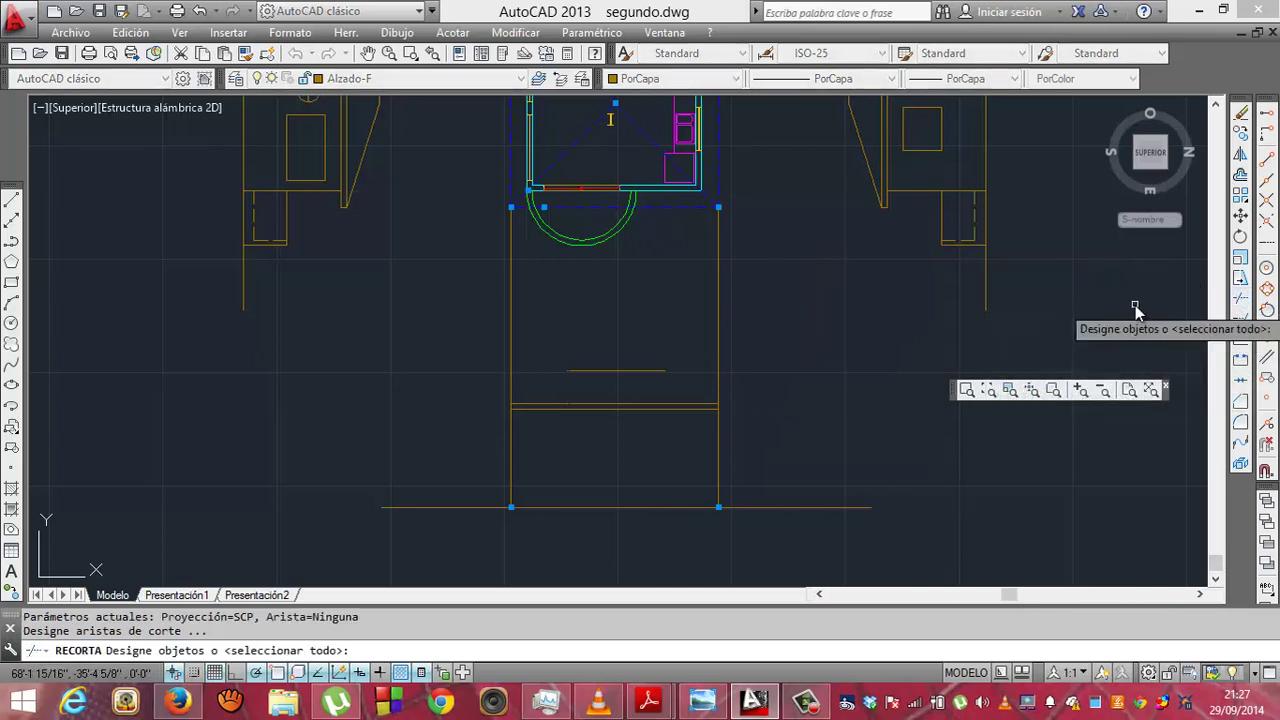
left_click(527, 406)
left_click(527, 410)
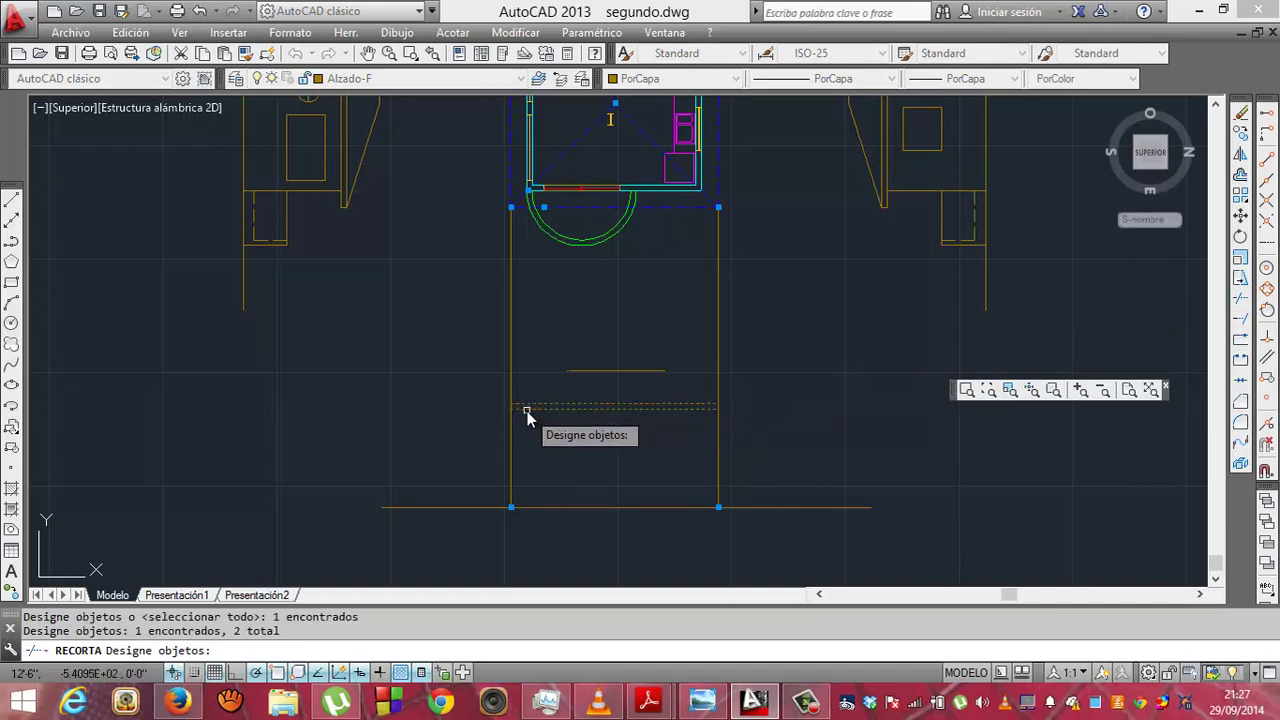
key("Return")
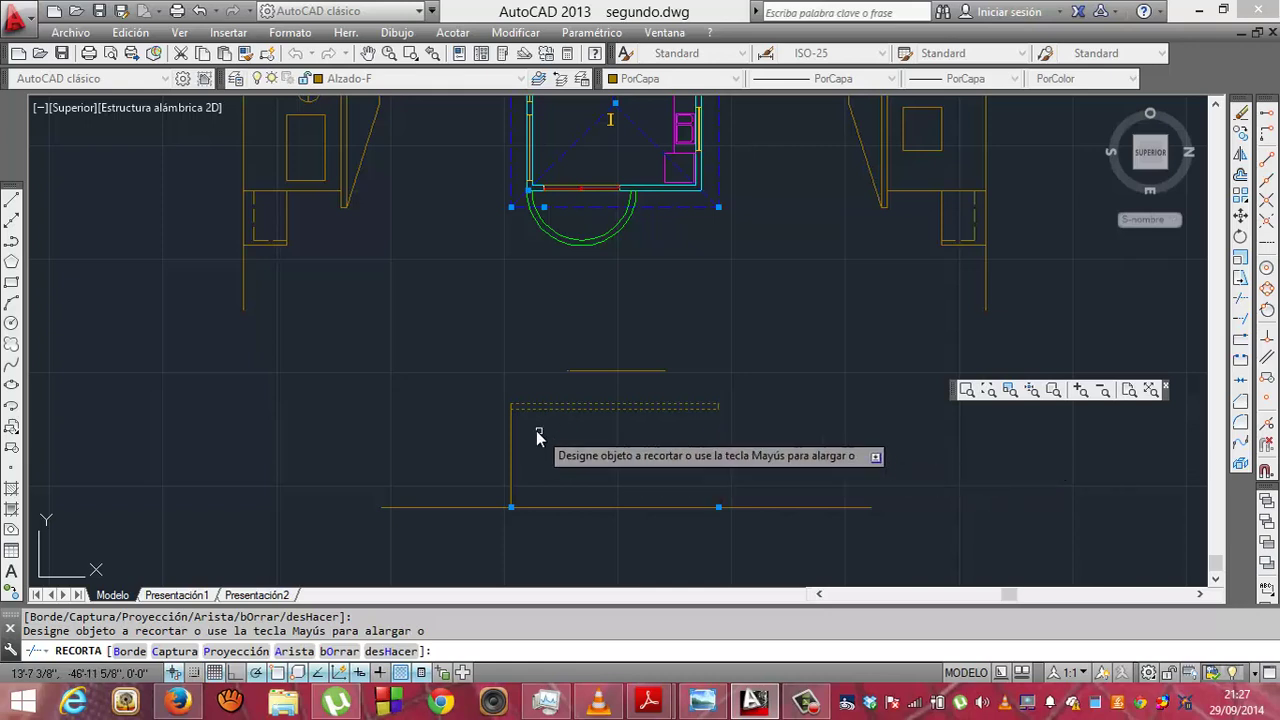
left_click(510, 436)
key("Escape")
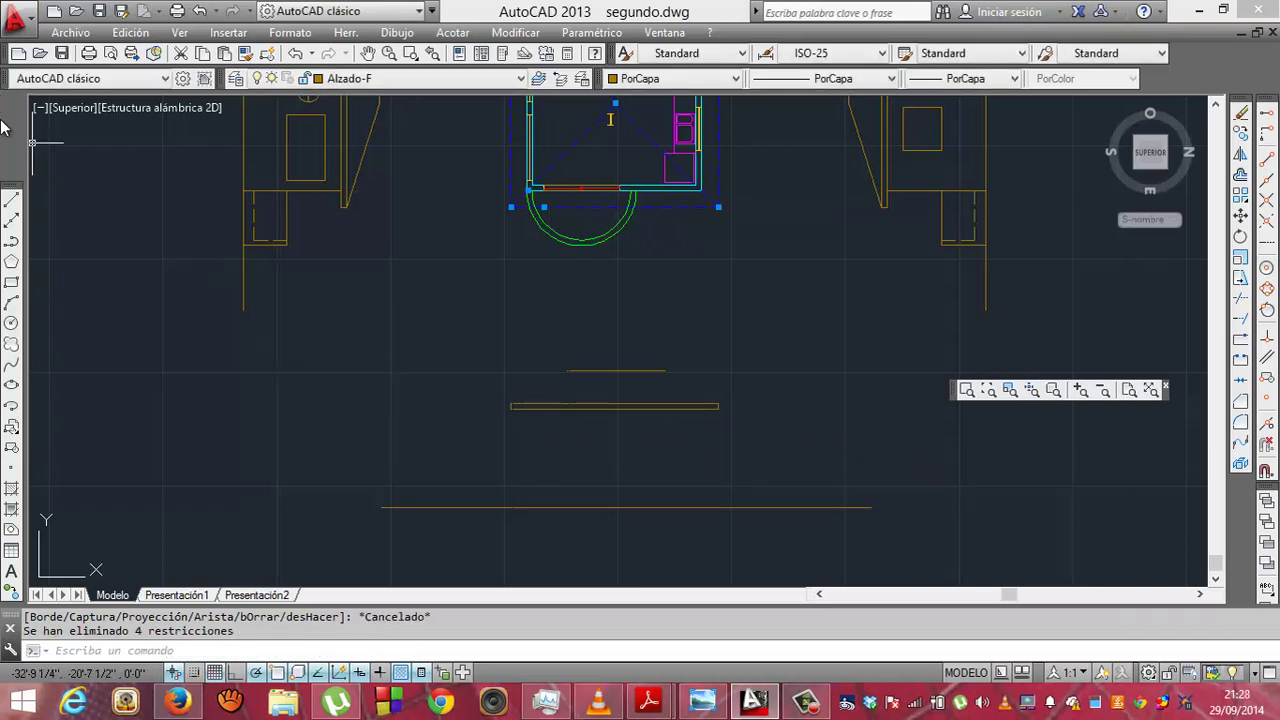
- Draw lines from both roof base ends to the central peak and erase the short top line
left_click(11, 202)
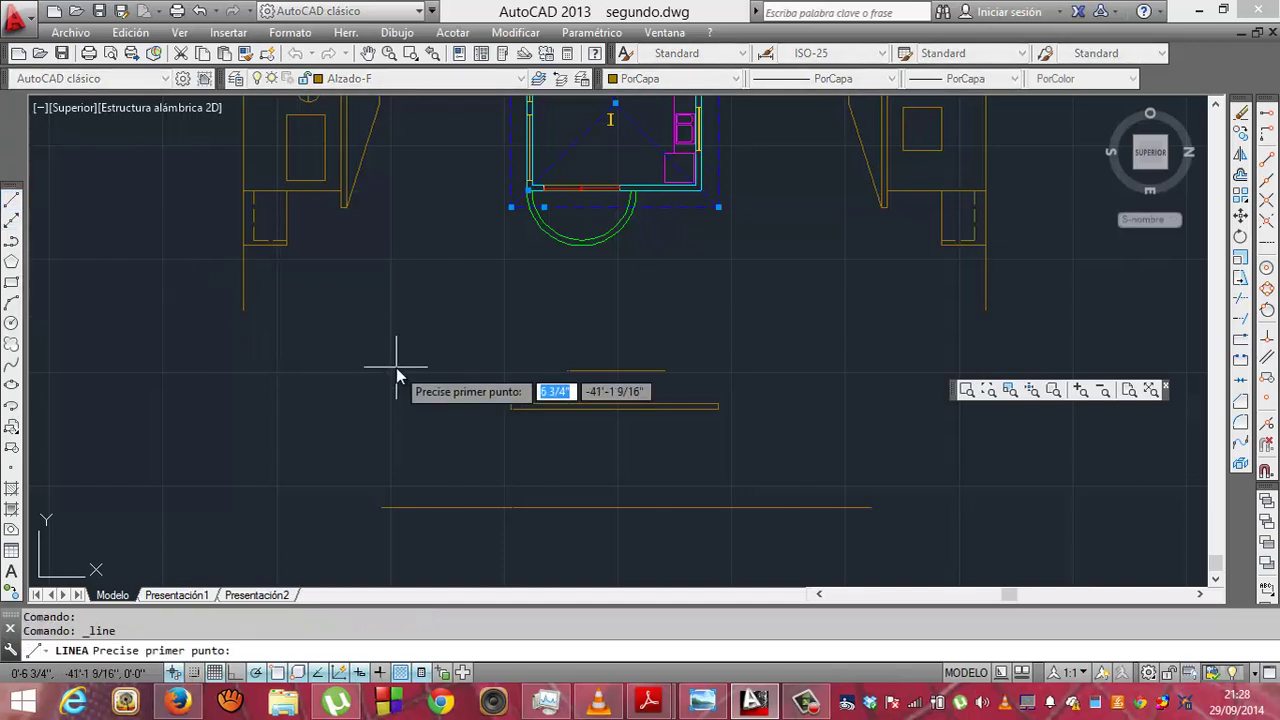
left_click(511, 405)
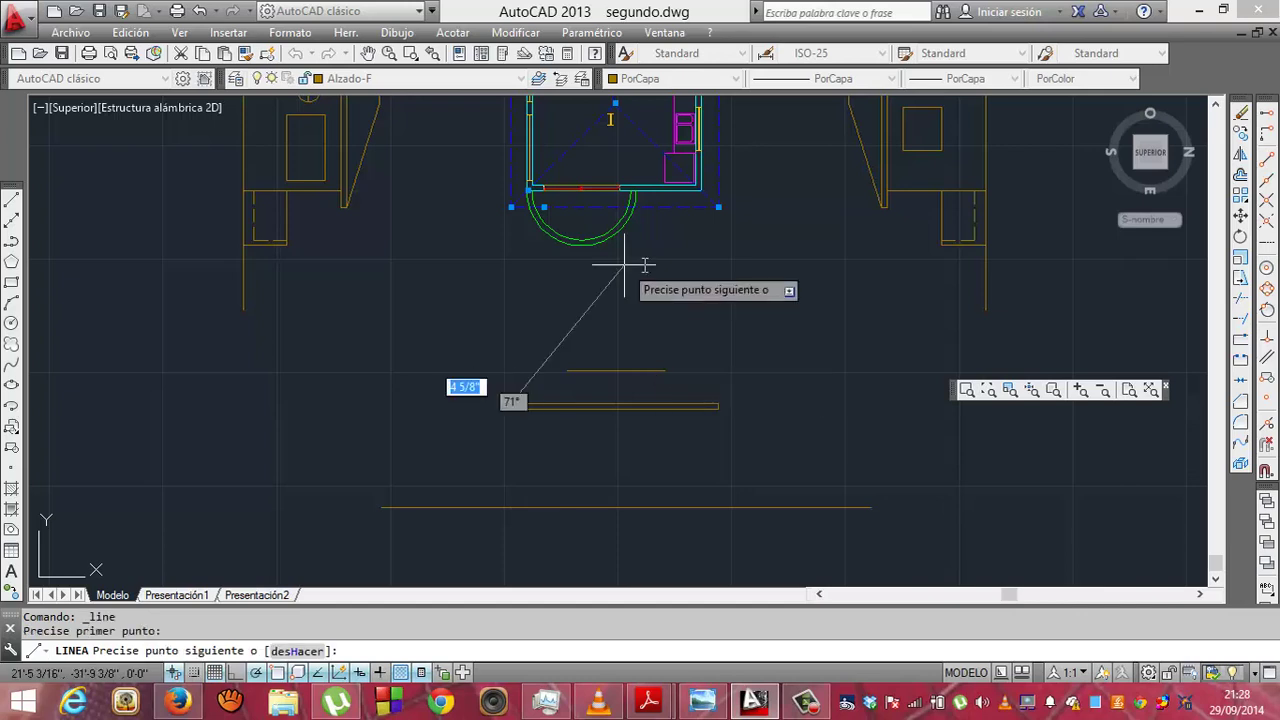
left_click(615, 372)
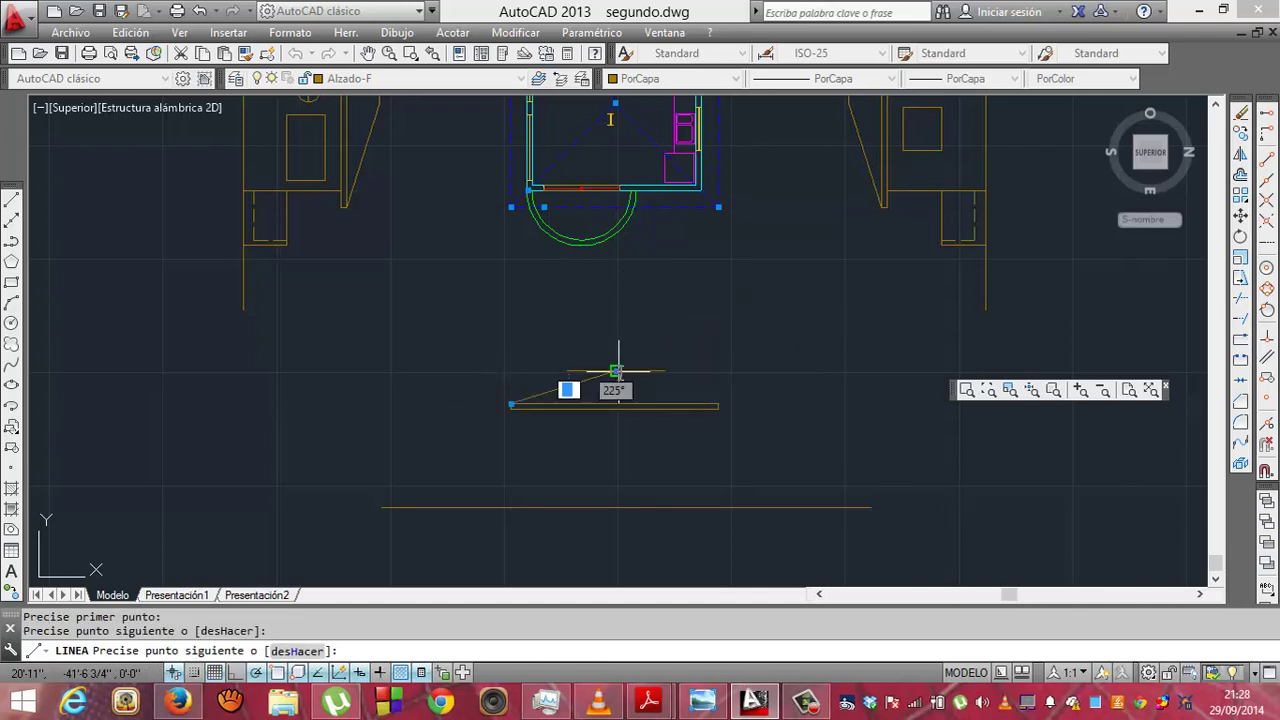
key("Return")
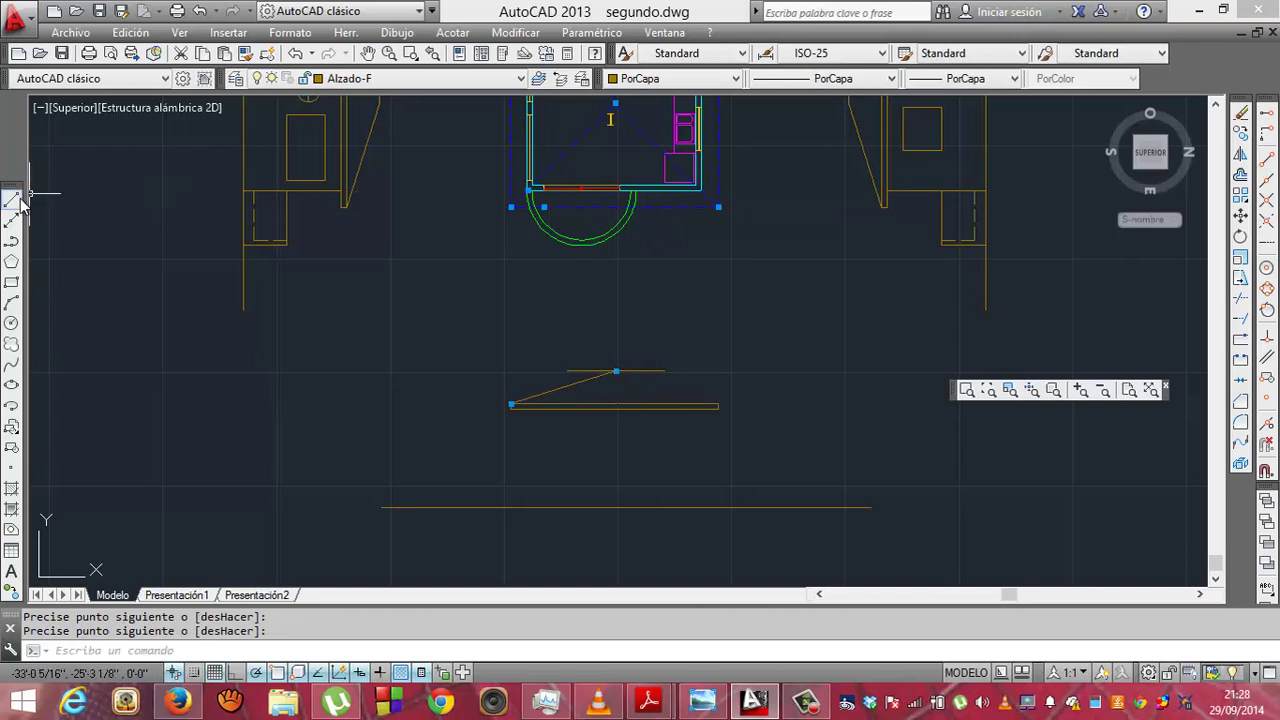
left_click(11, 203)
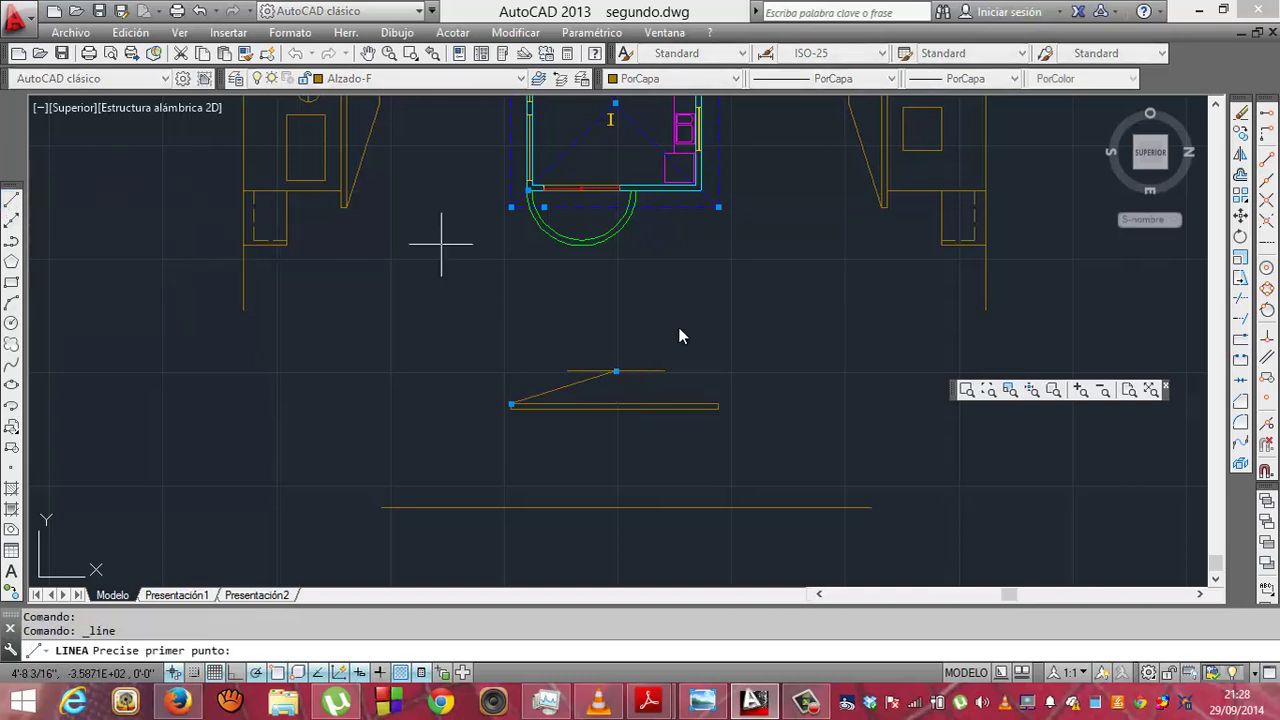
left_click(718, 406)
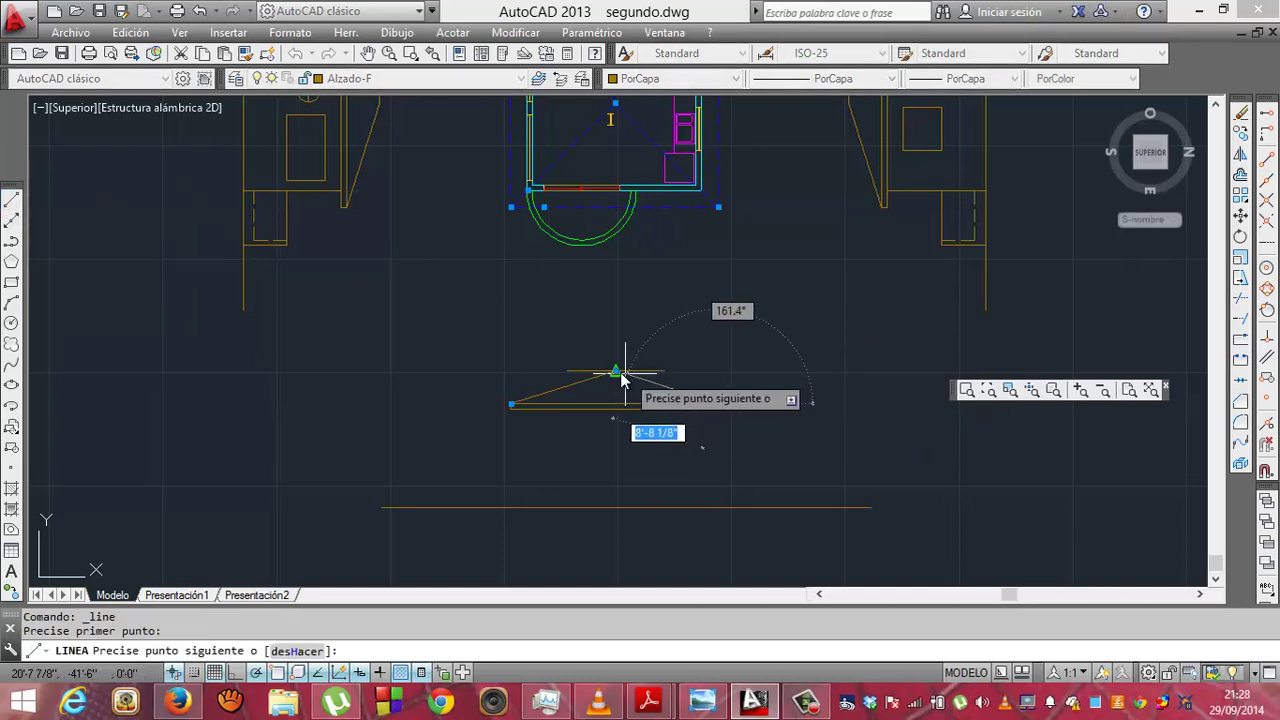
left_click(615, 373)
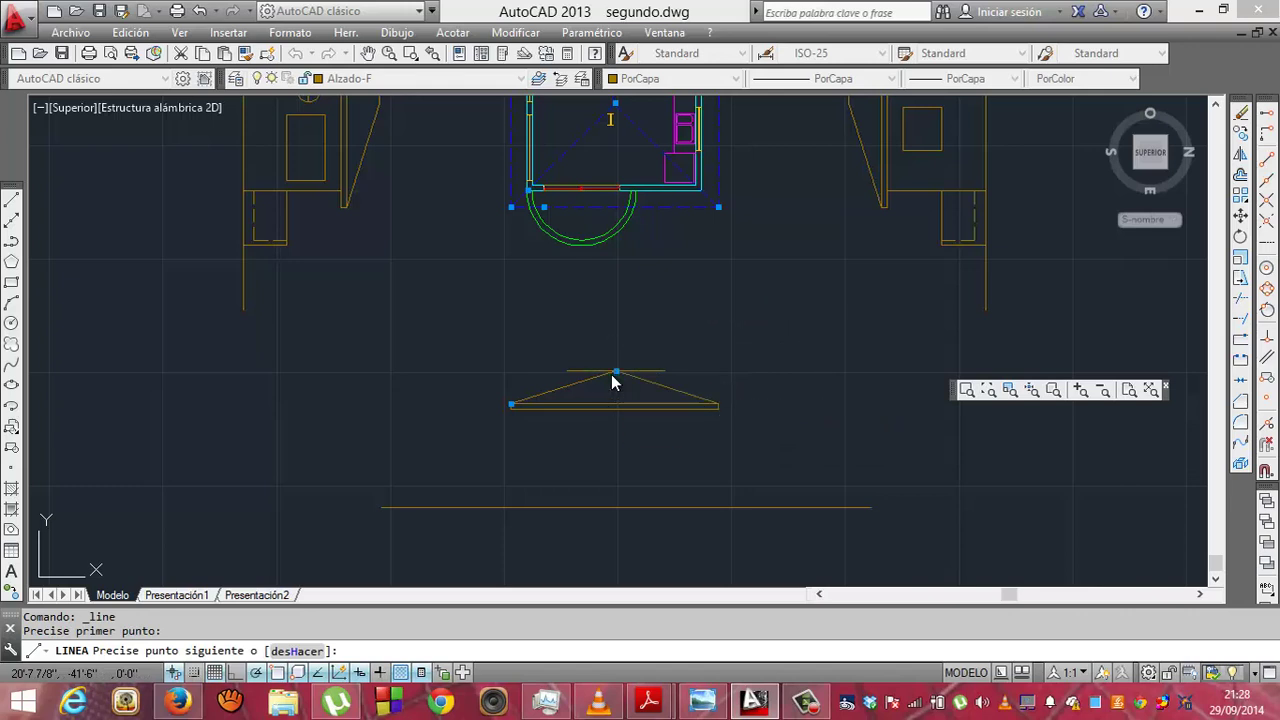
key("Return")
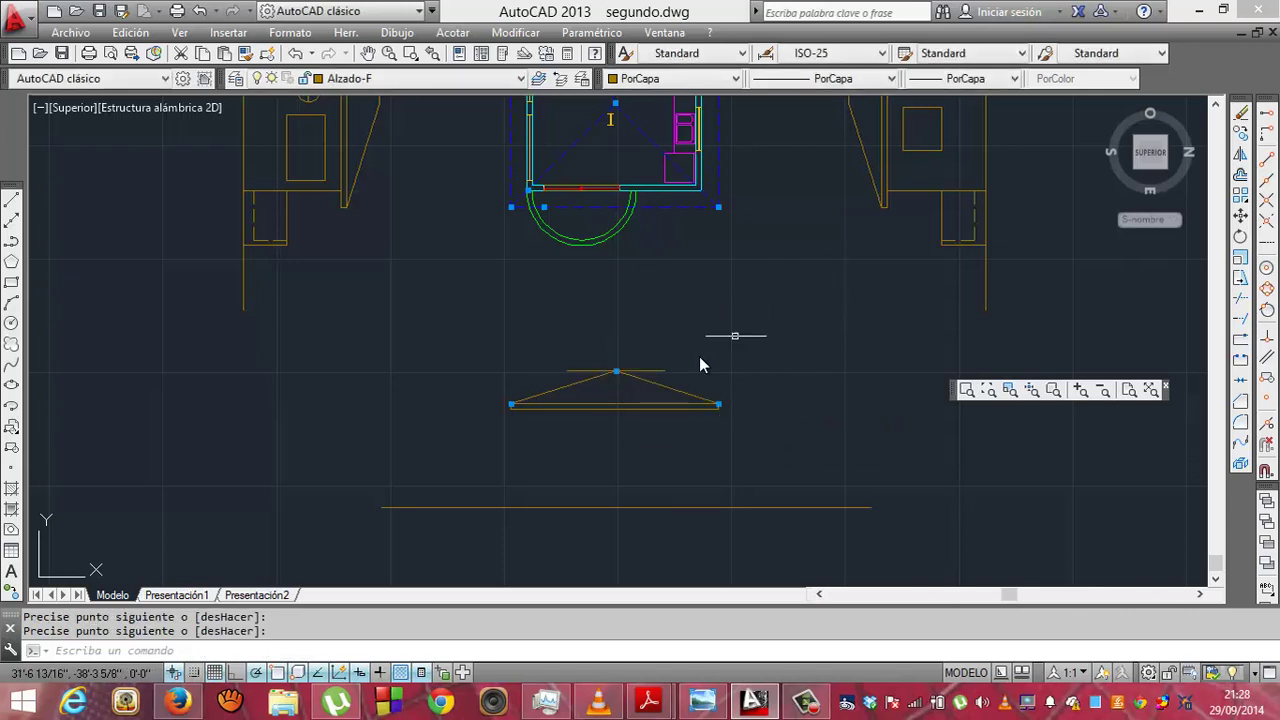
left_click(662, 372)
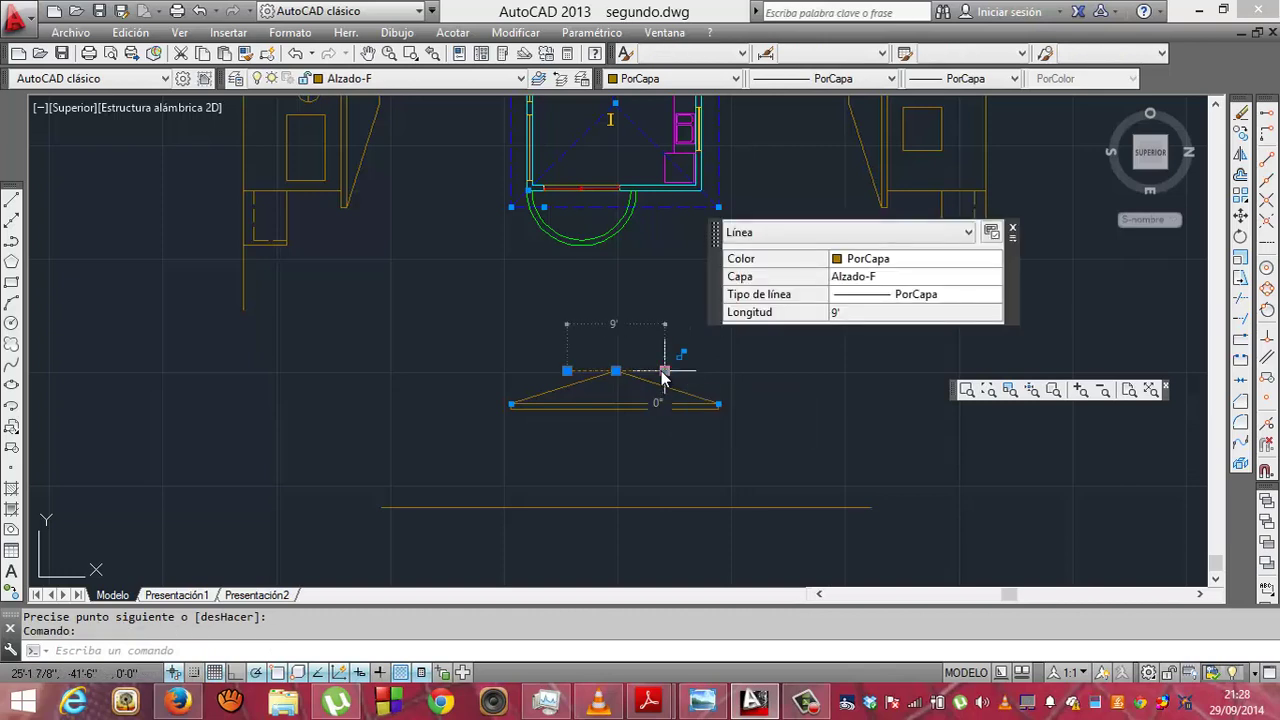
key("Delete")
key("Escape")
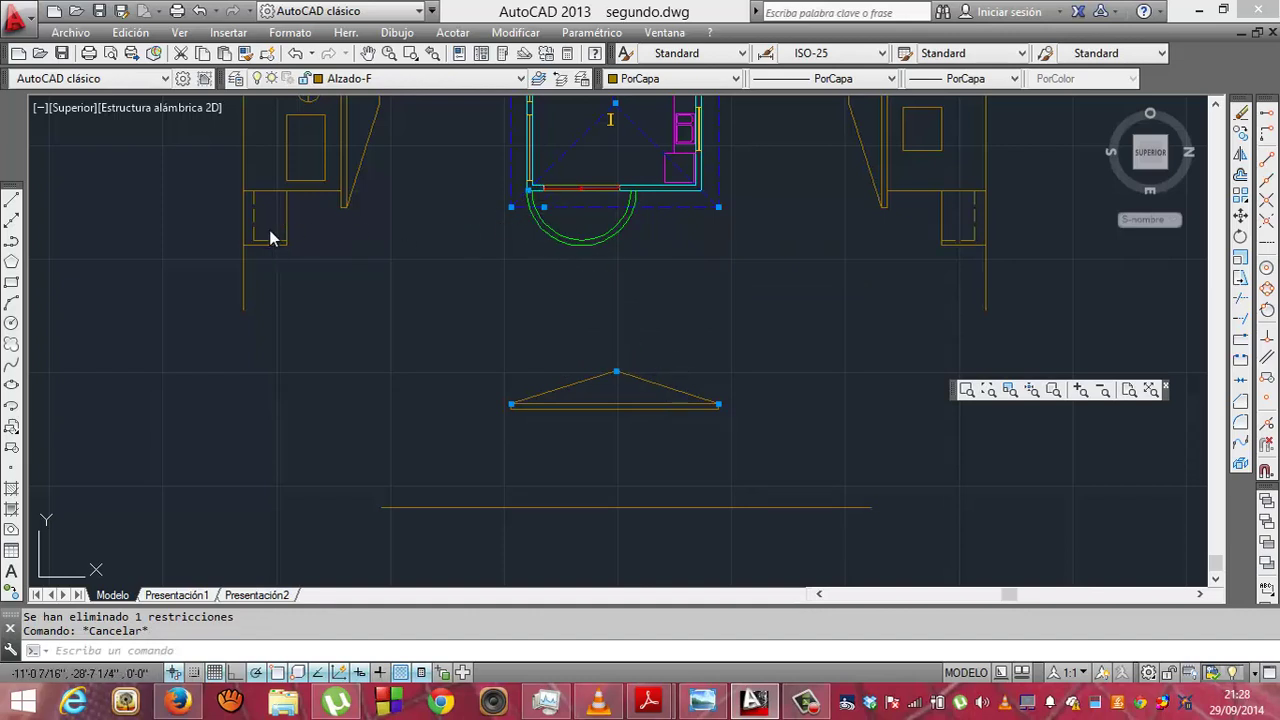
- Drop vertical lines from the plan's right and left front wall corners to the ground line
left_click(13, 205)
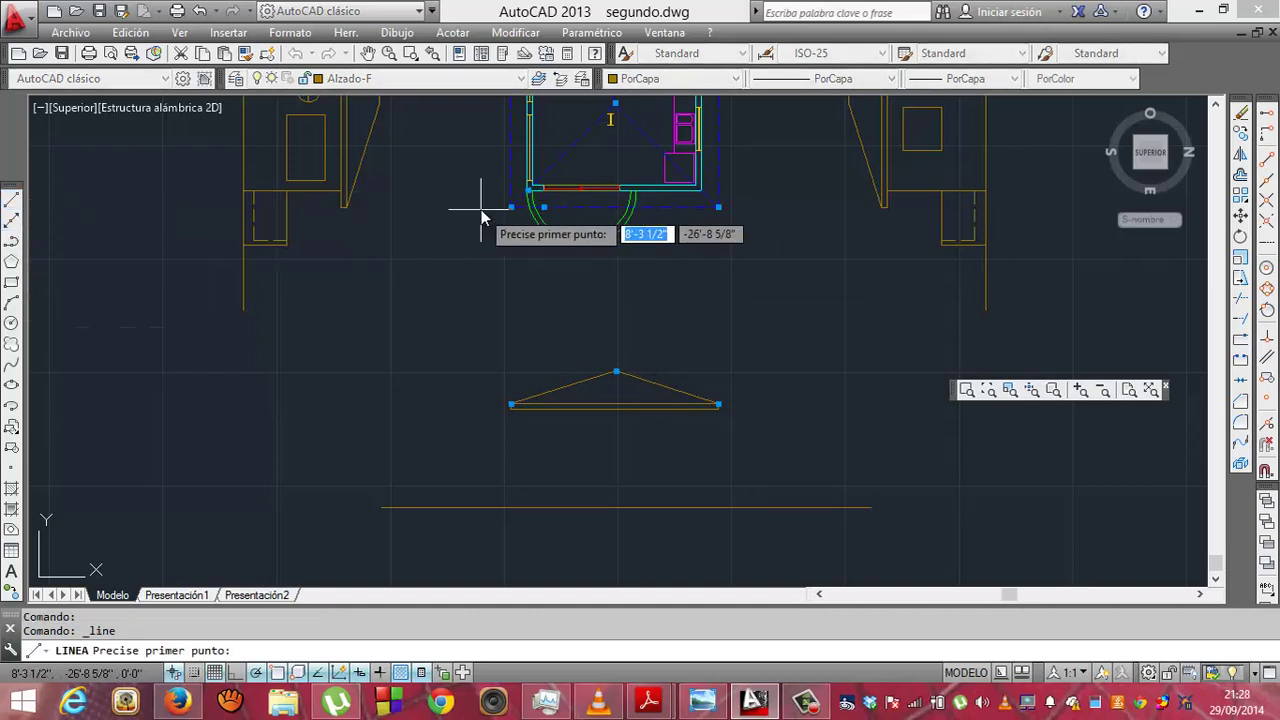
left_click(702, 192)
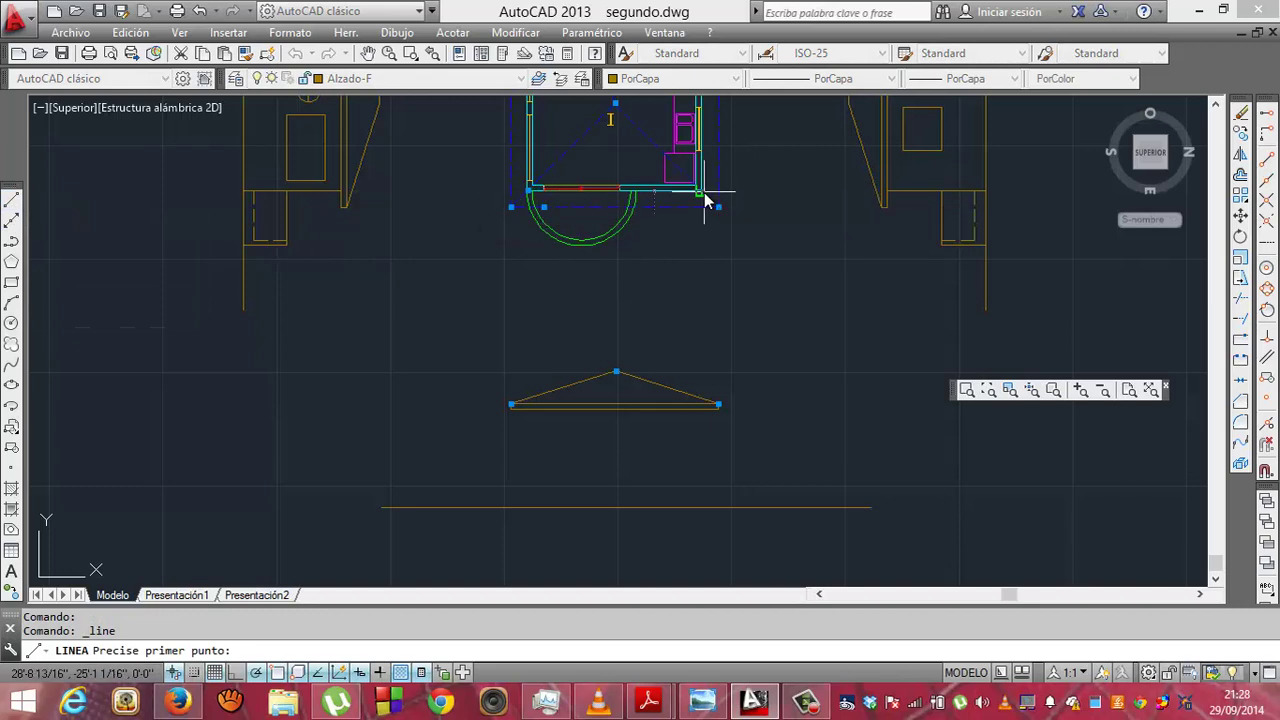
left_click(700, 509)
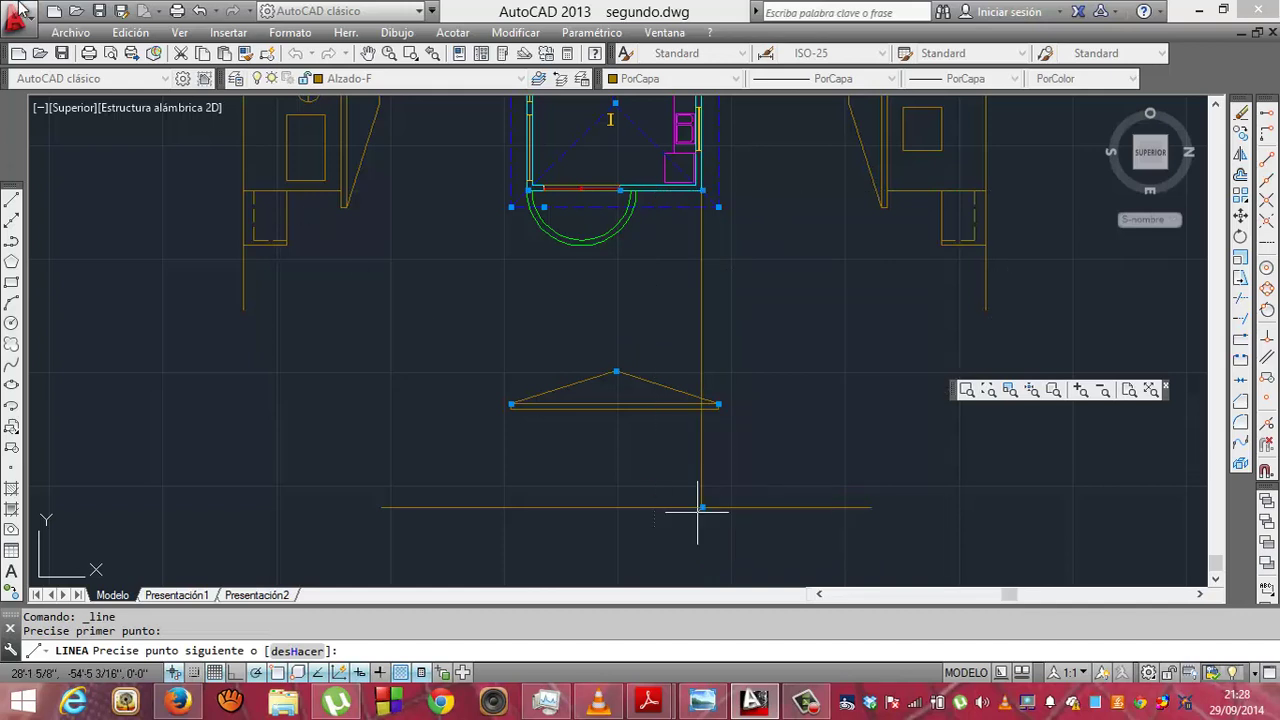
key("Return")
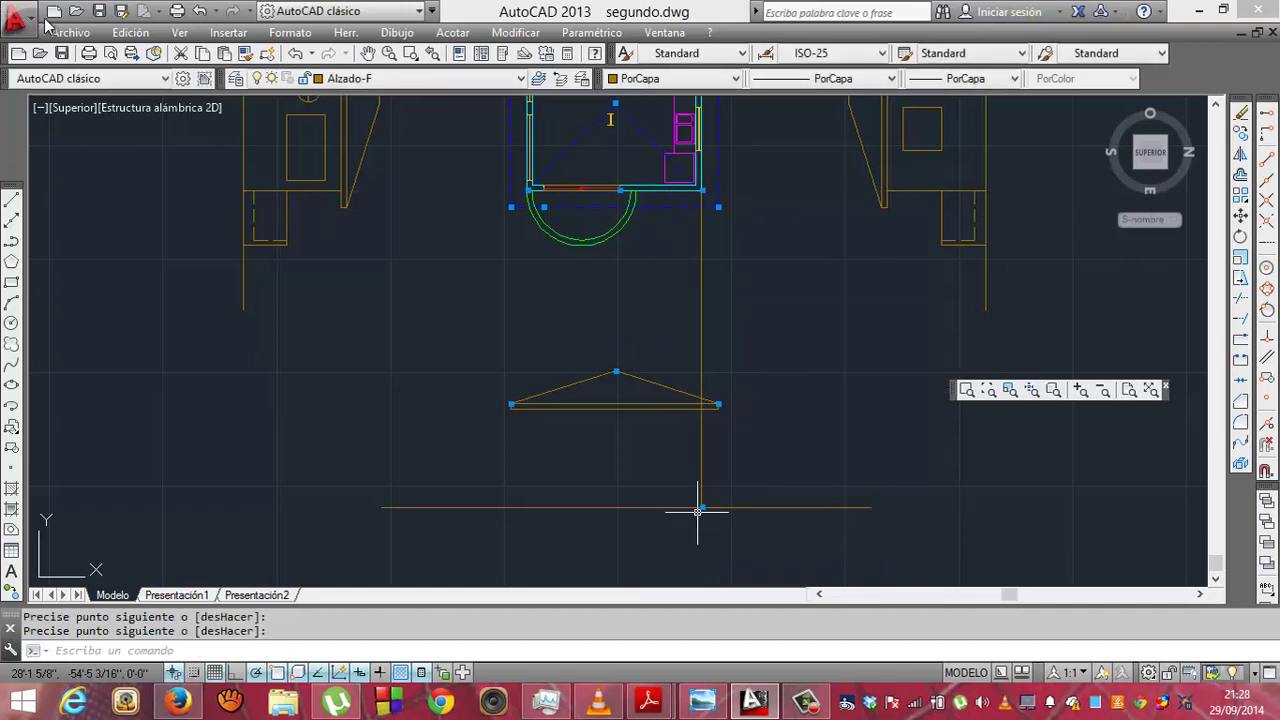
left_click(15, 15)
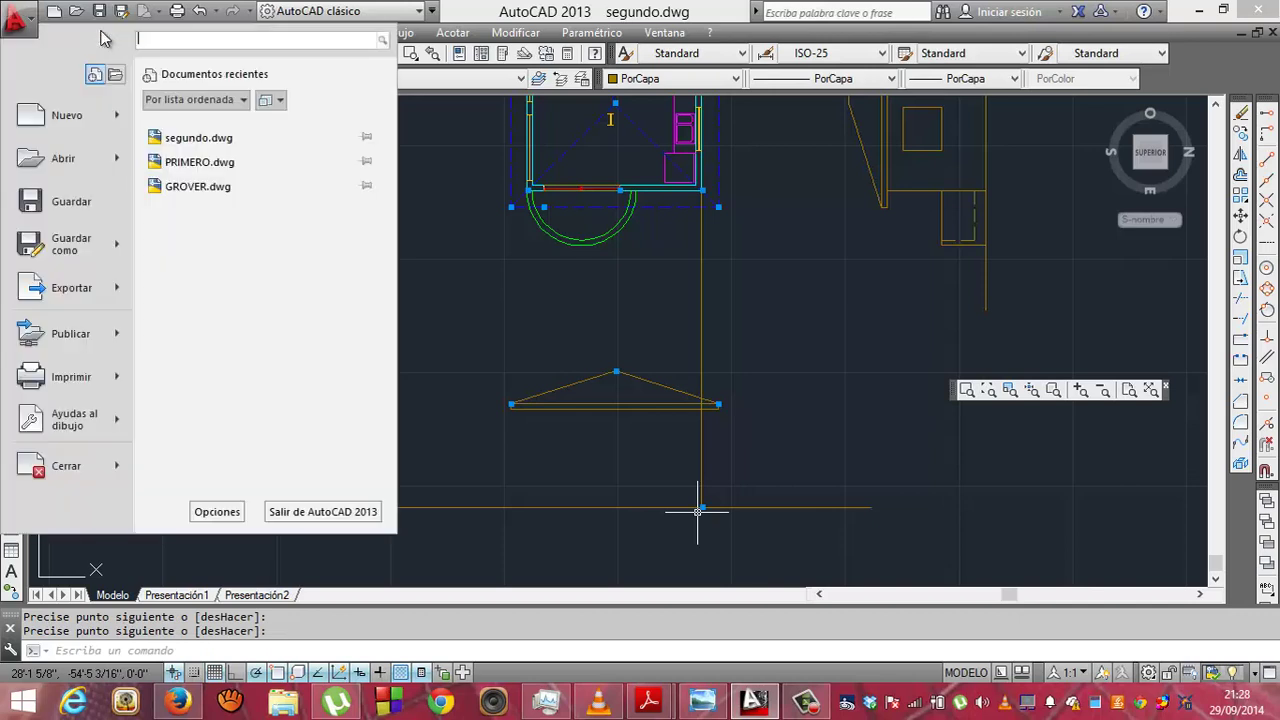
left_click(15, 15)
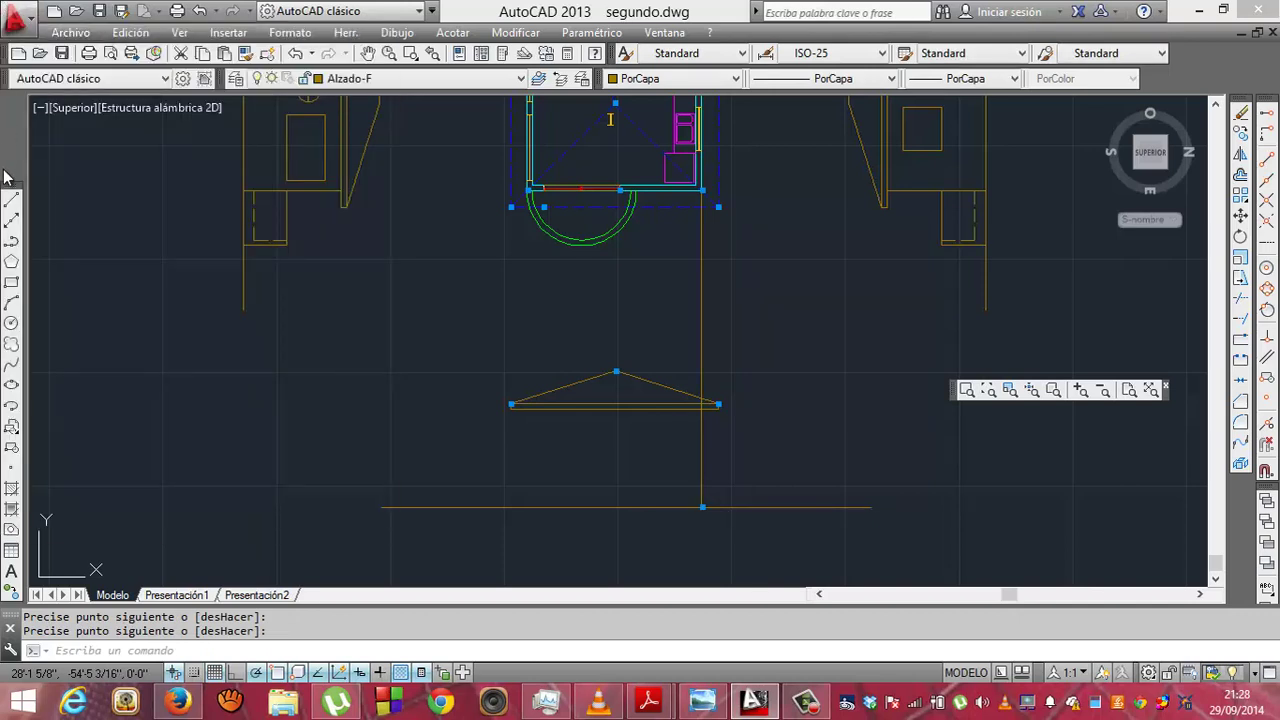
left_click(12, 202)
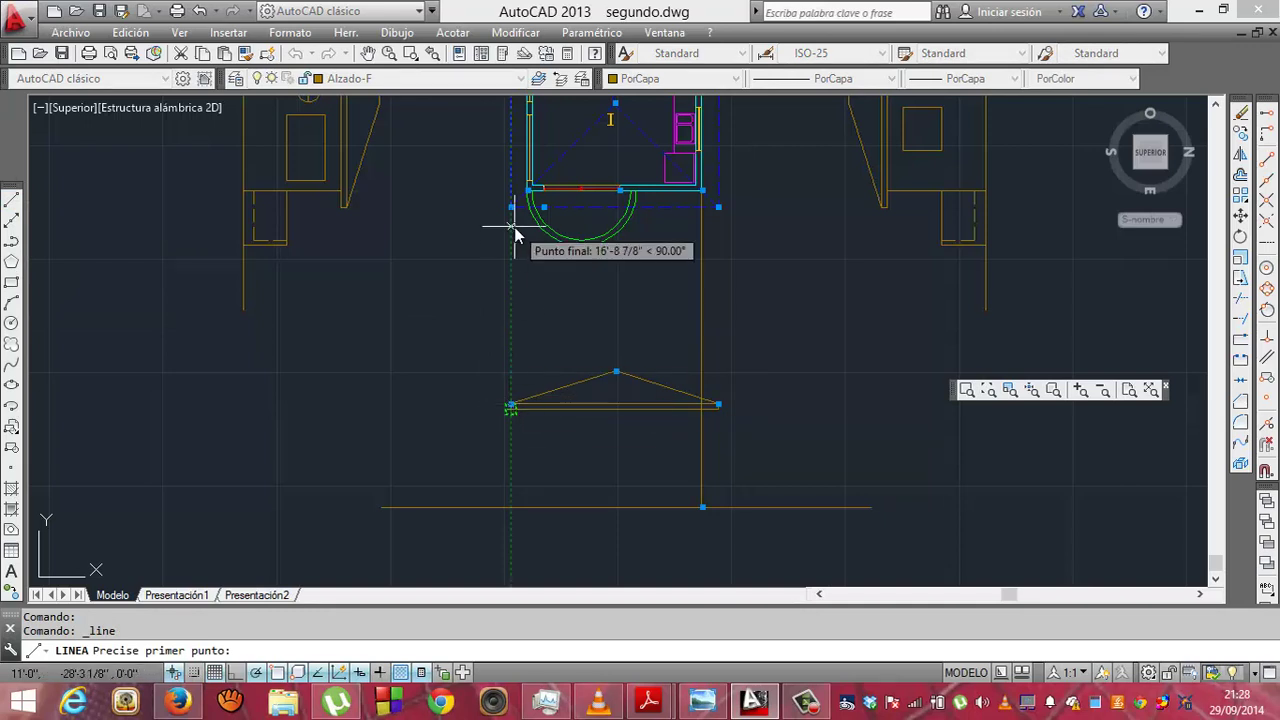
left_click(526, 193)
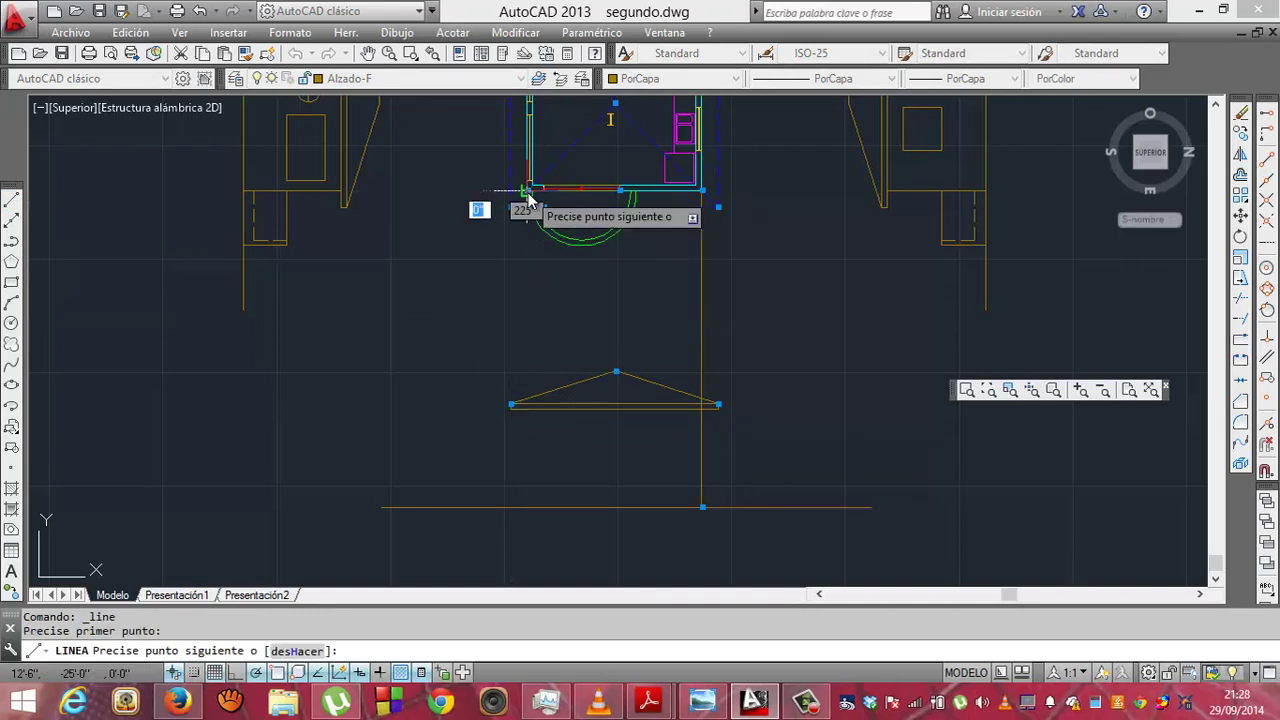
left_click(527, 514)
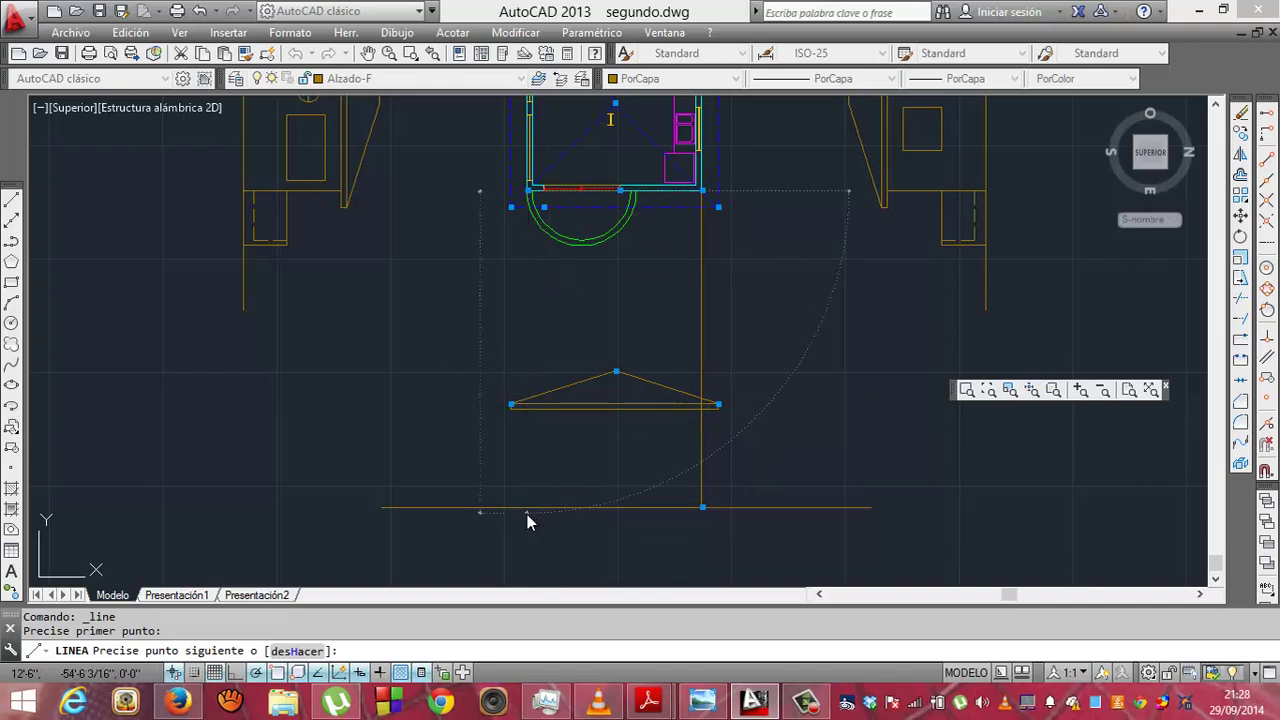
key("Return")
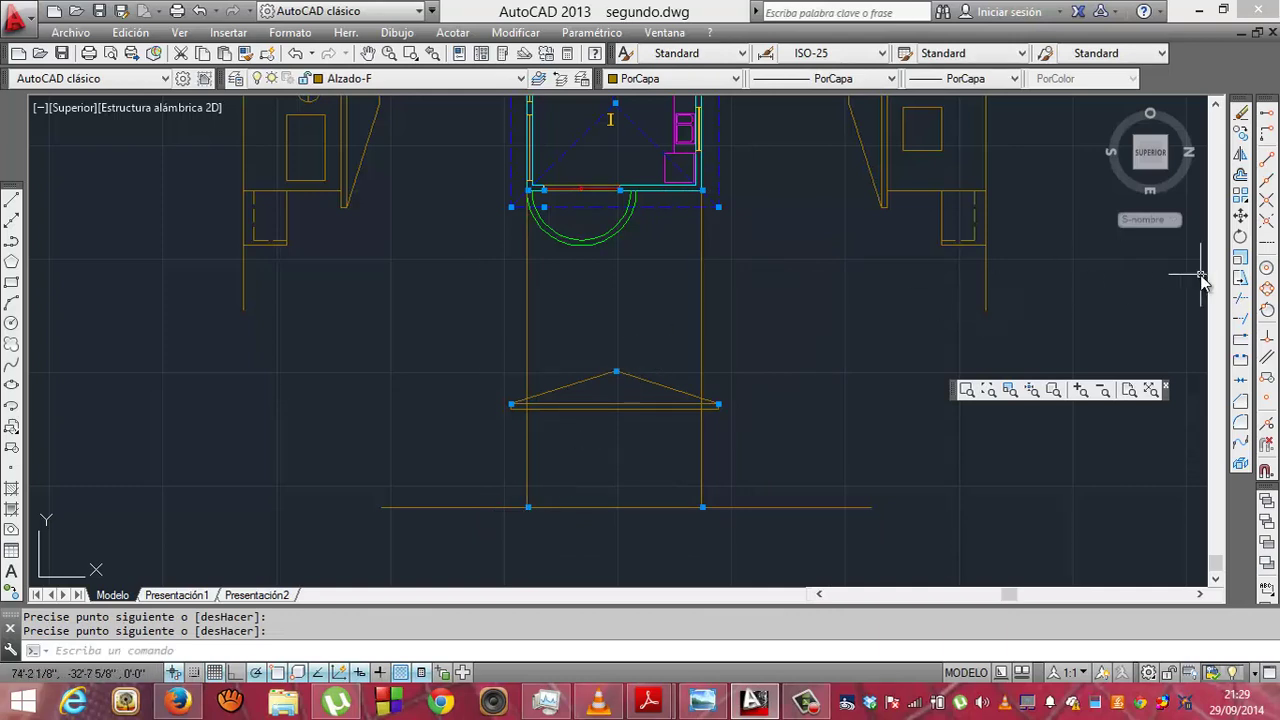
- Trim the vertical wall line above the roof base, using the base as cutting edge
left_click(1240, 304)
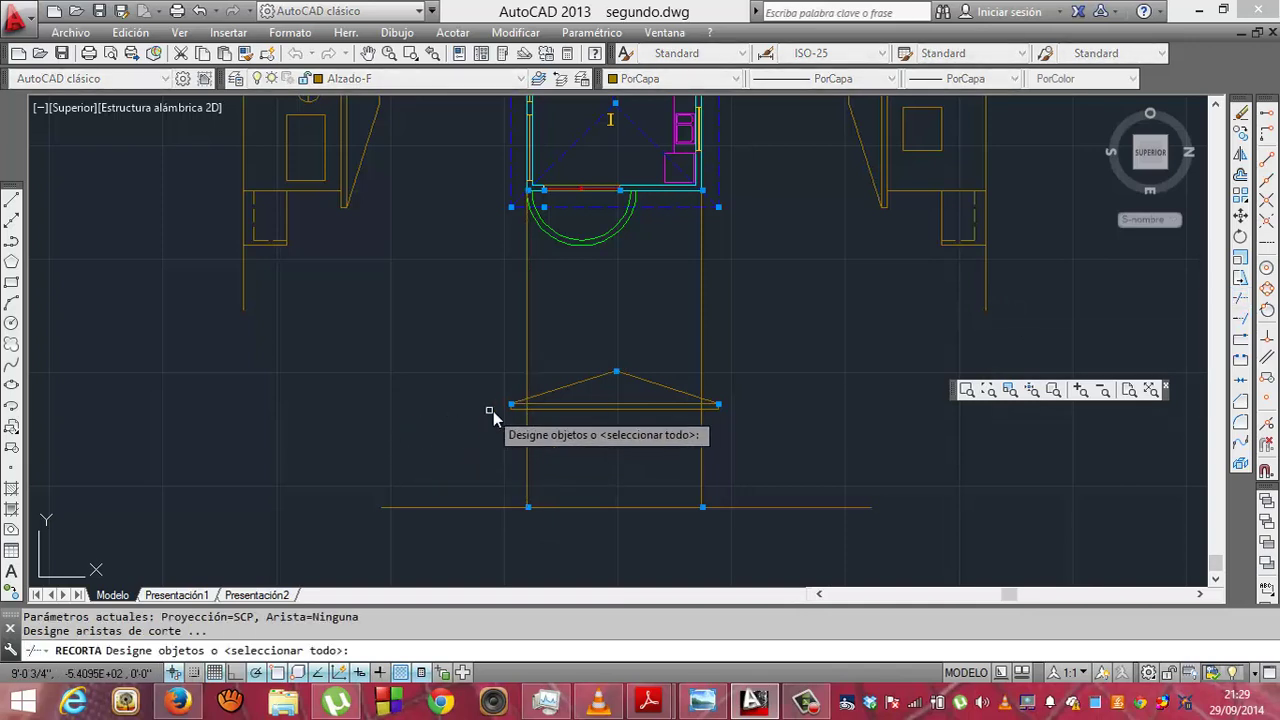
left_click(524, 406)
key("Return")
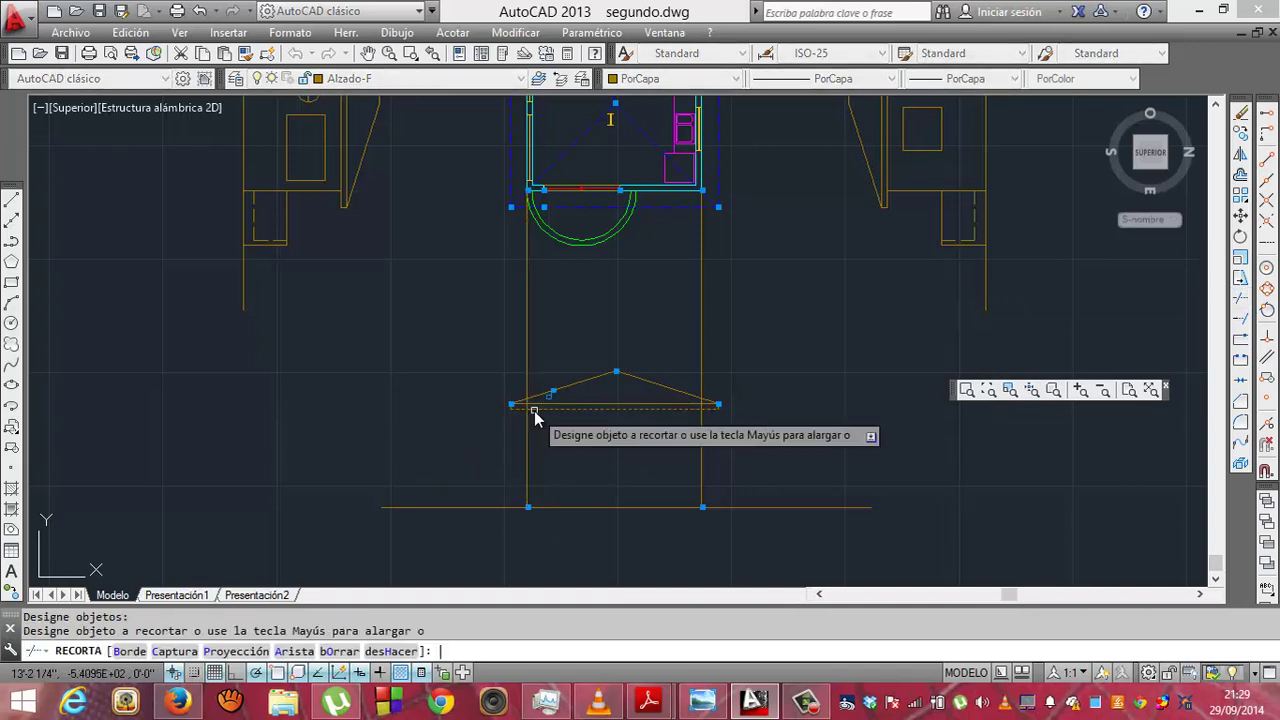
left_click(527, 332)
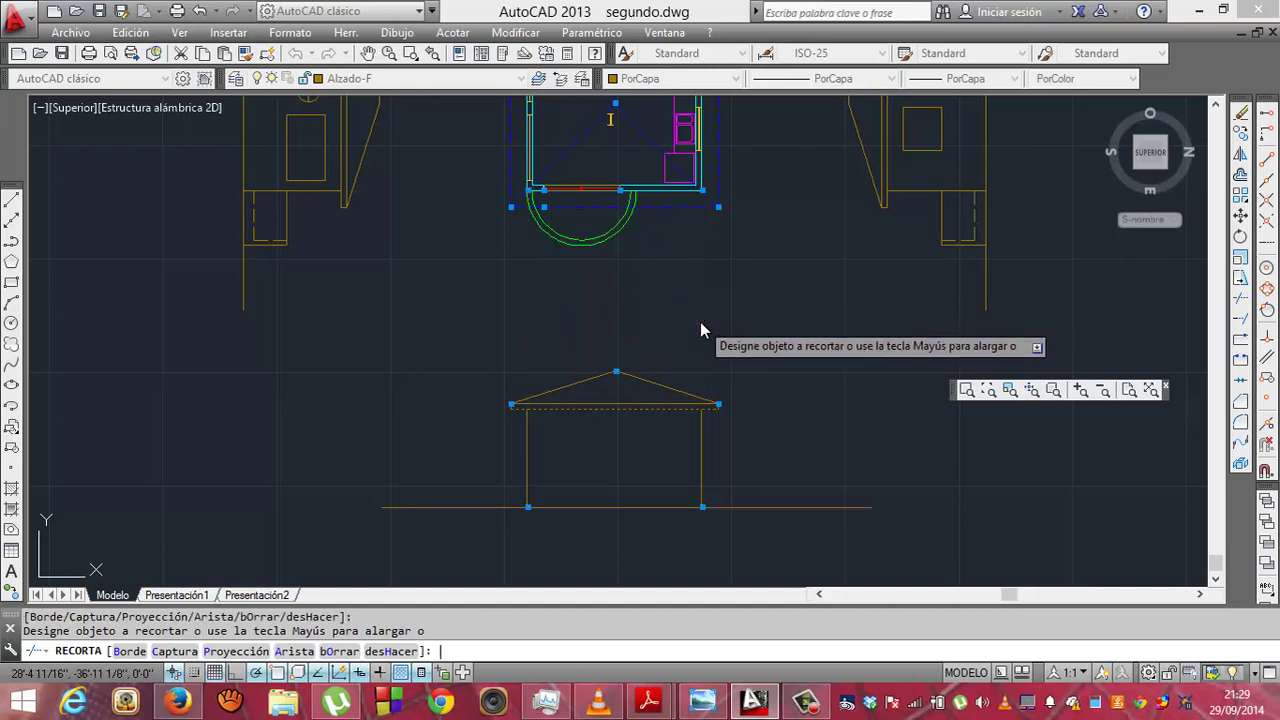
key("Return")
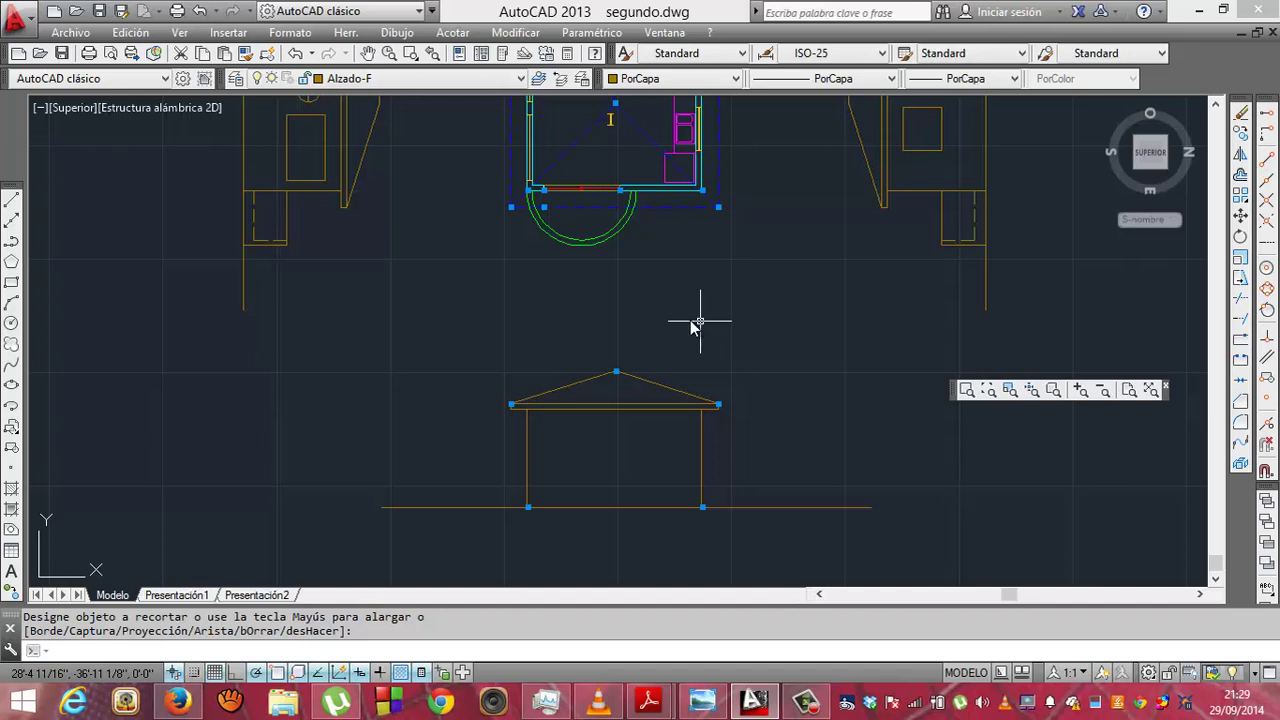
mouse_move(1150, 152)
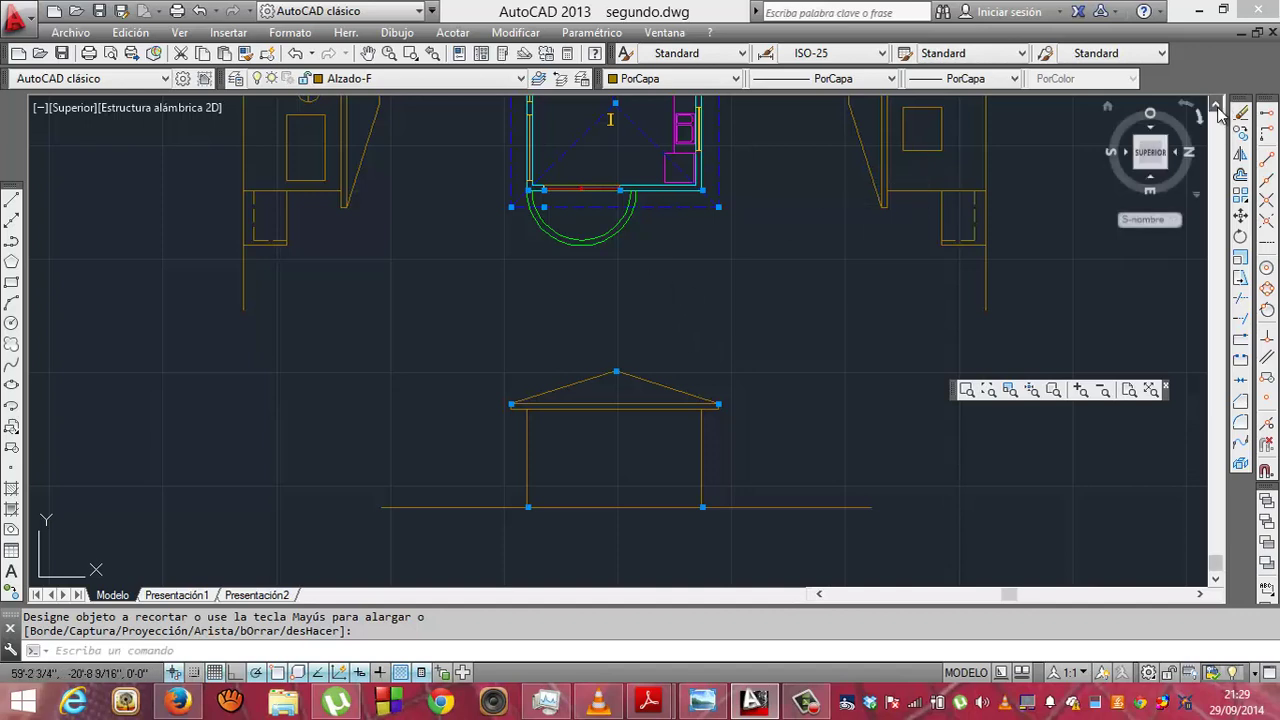
- Drop two long vertical lines from the plan's outer left and right corners to the ground line
left_click(1217, 107)
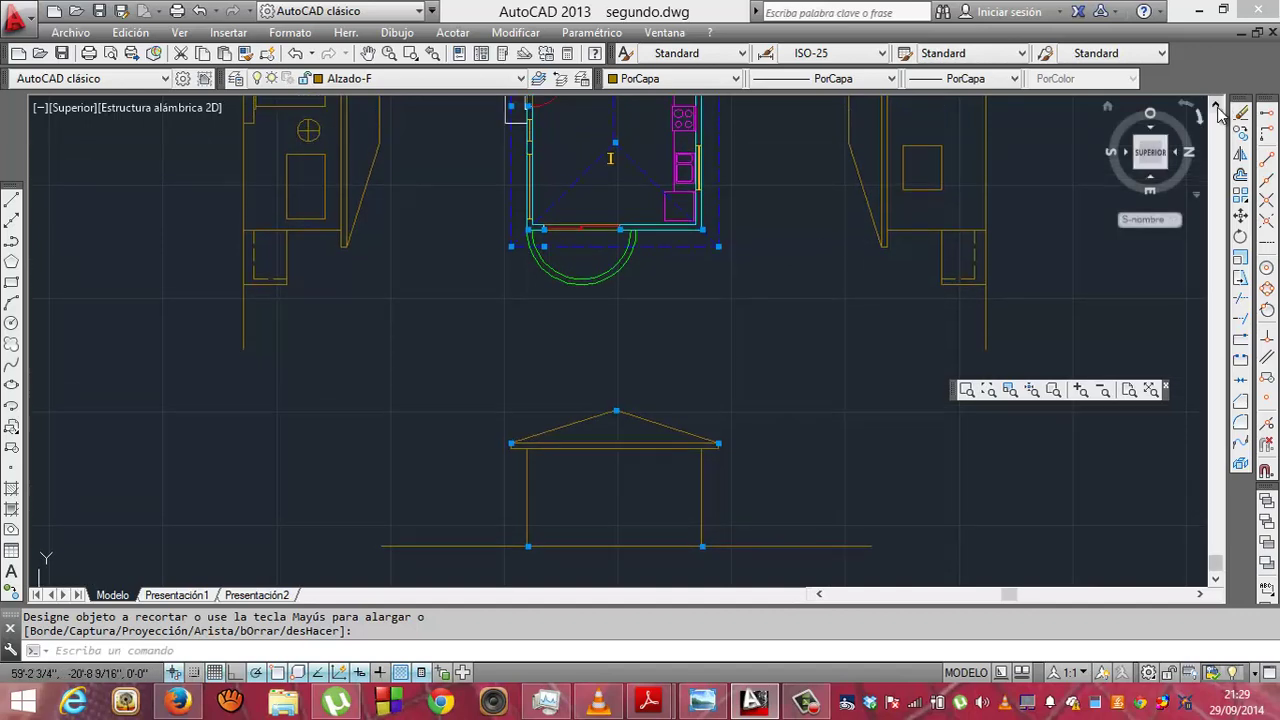
left_click(1217, 107)
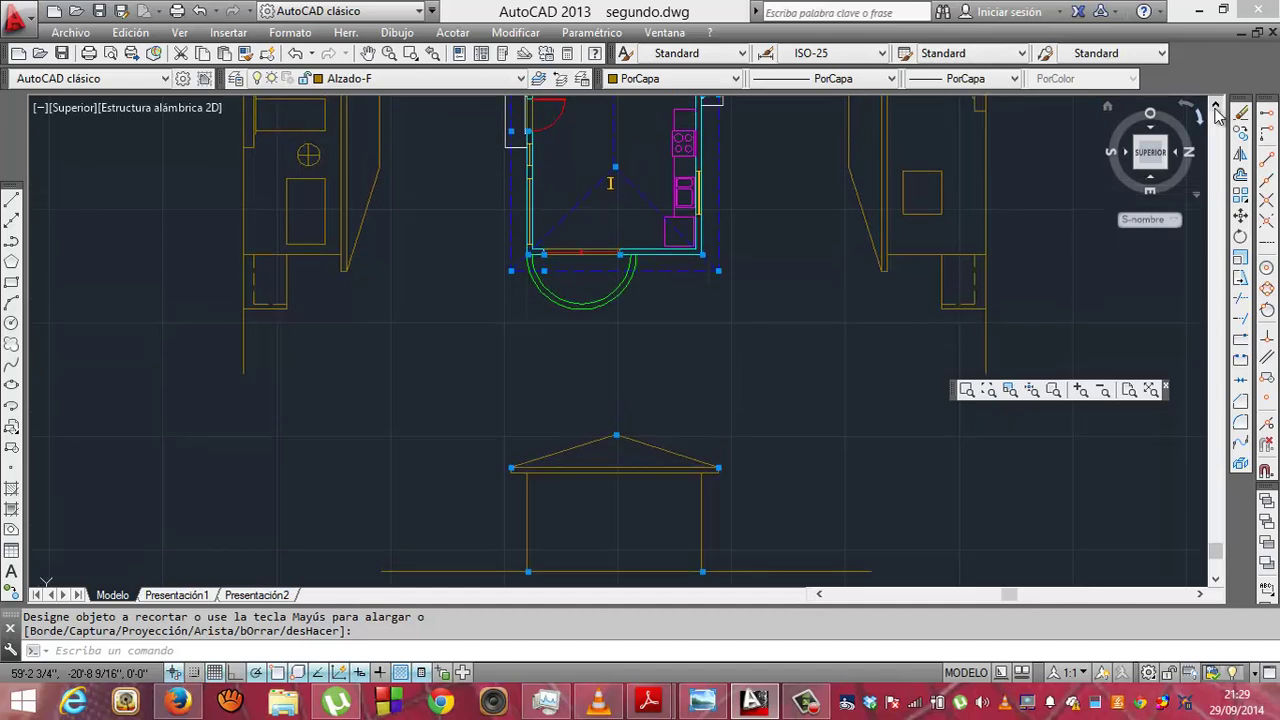
left_click(12, 202)
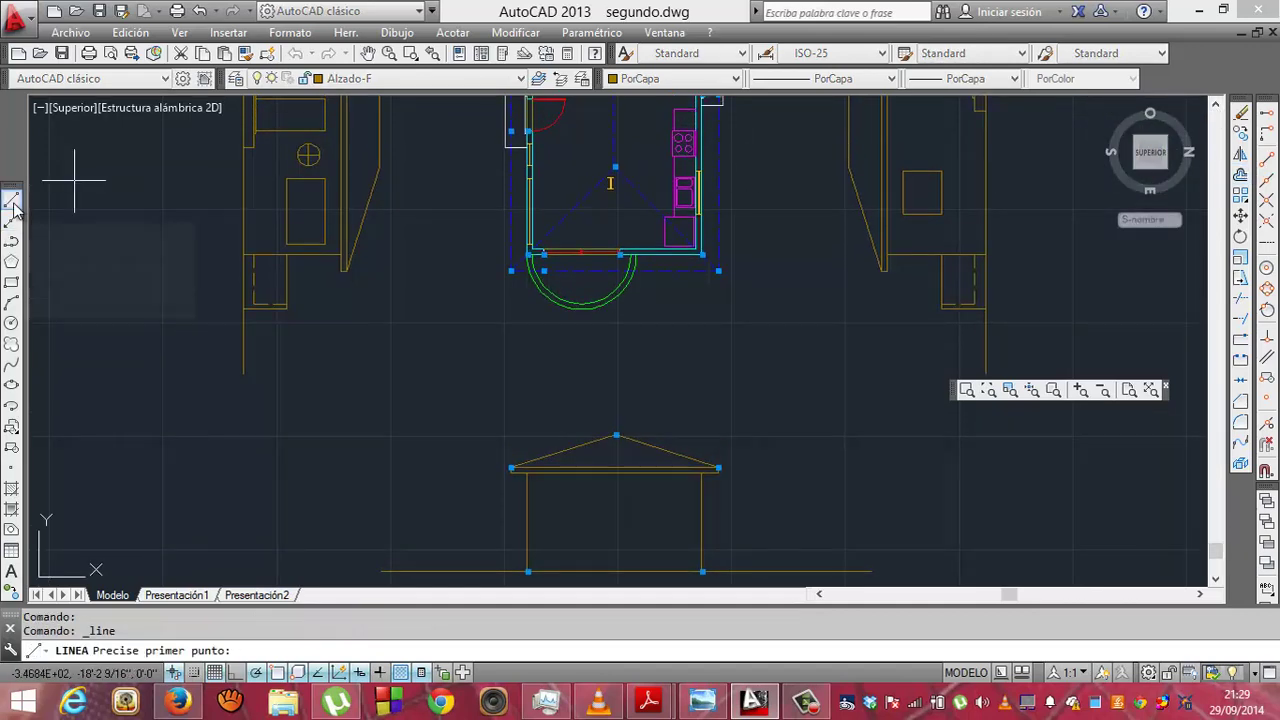
left_click(507, 146)
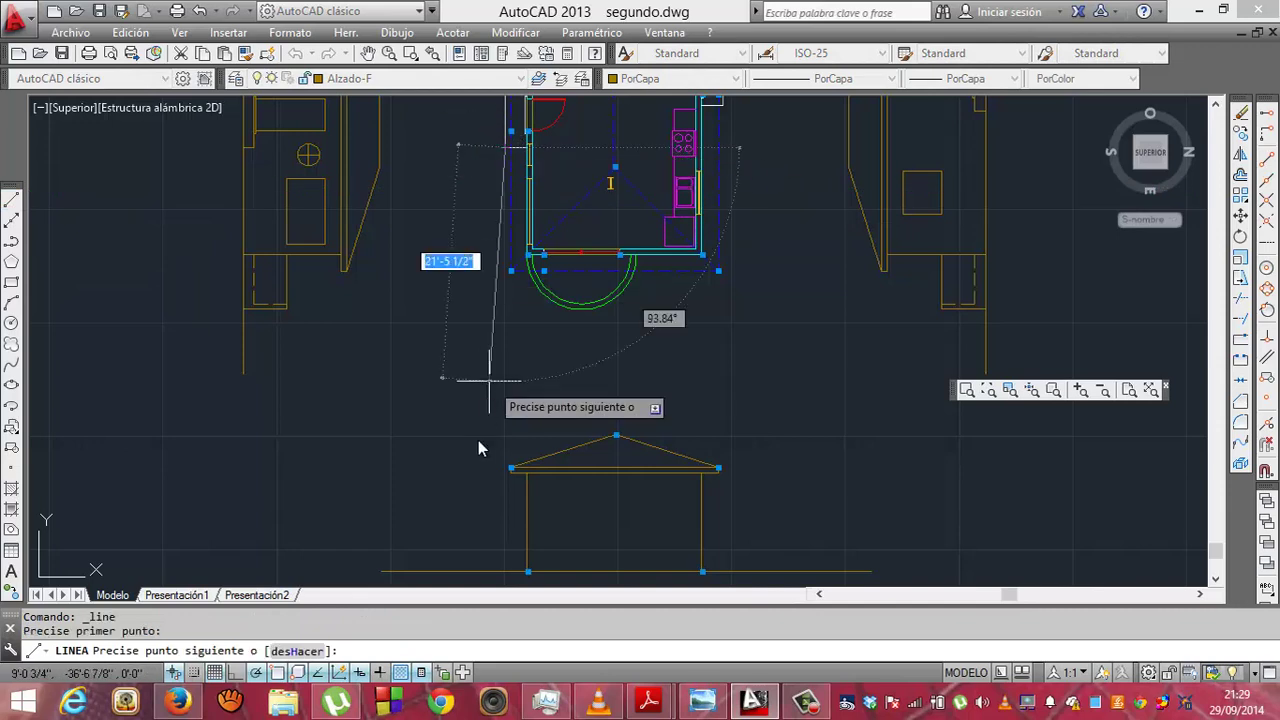
left_click(507, 572)
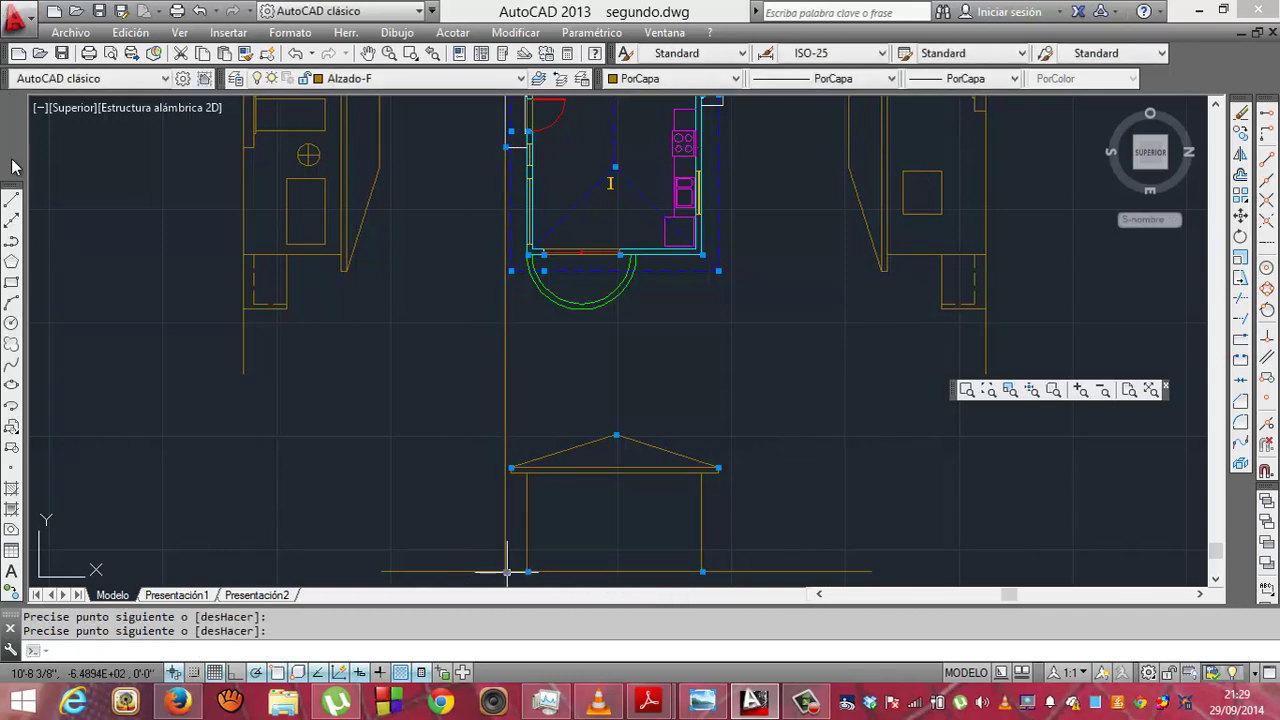
left_click(13, 200)
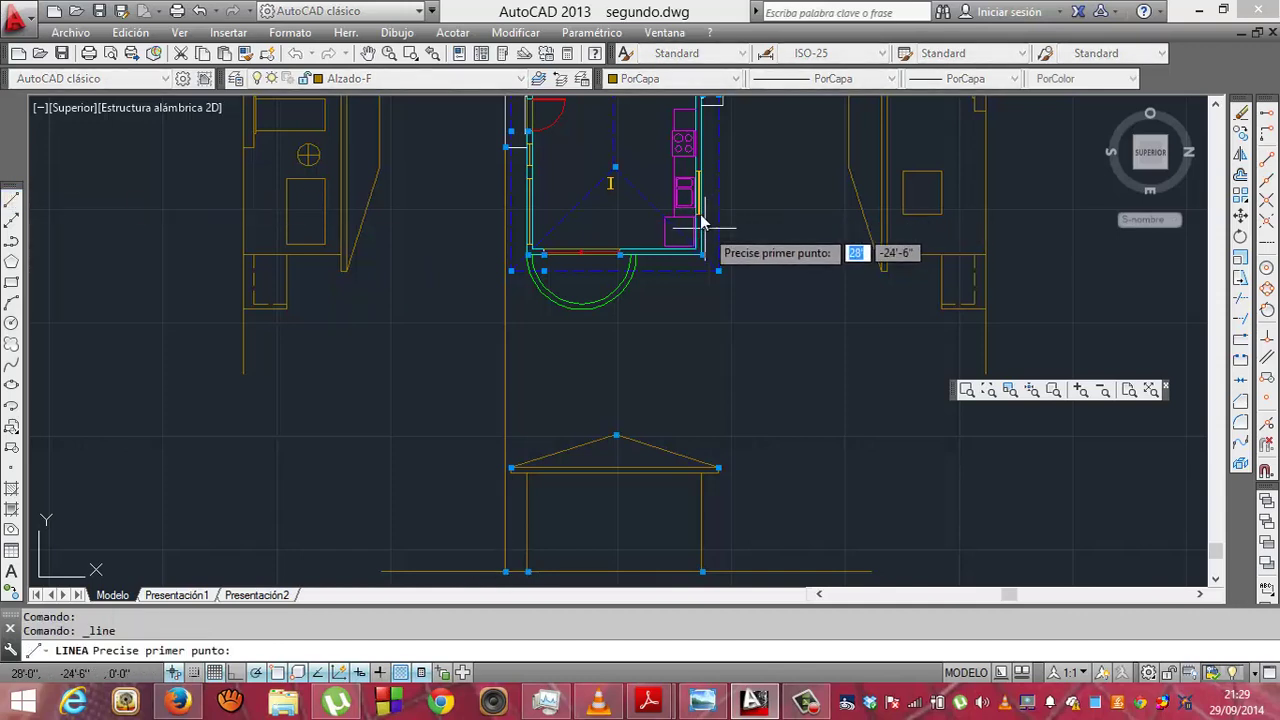
left_click(724, 105)
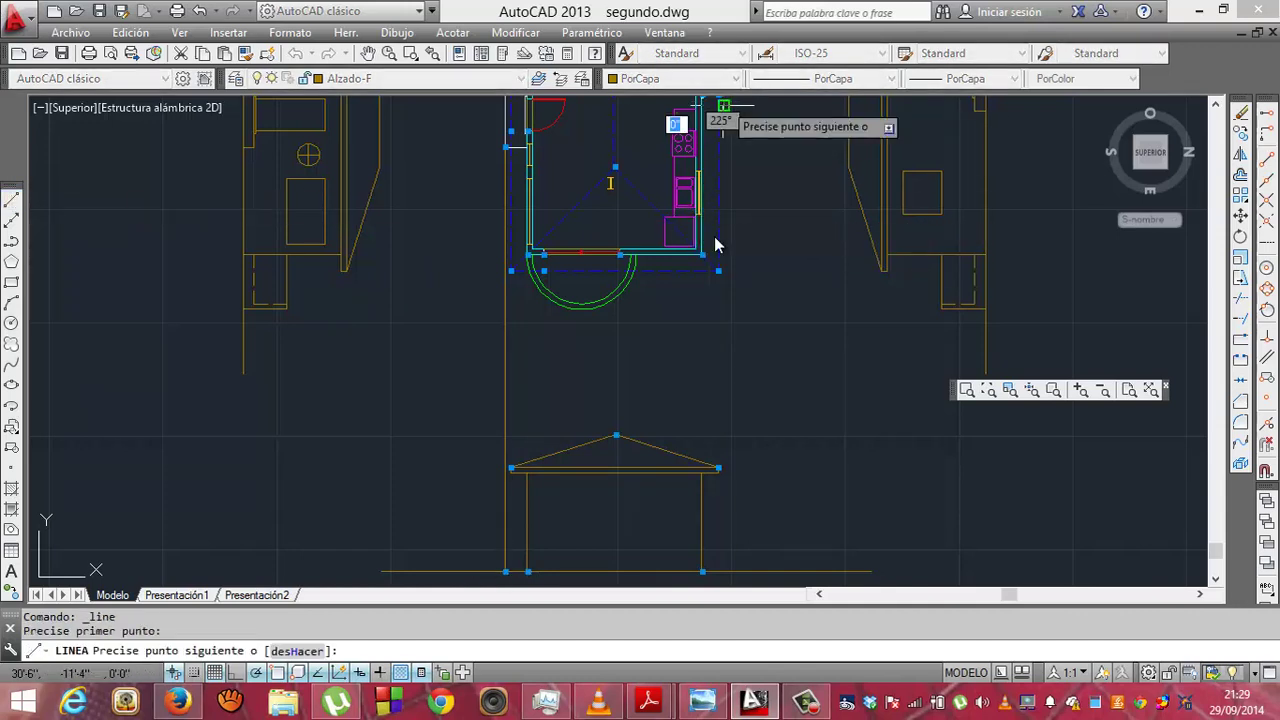
left_click(730, 582)
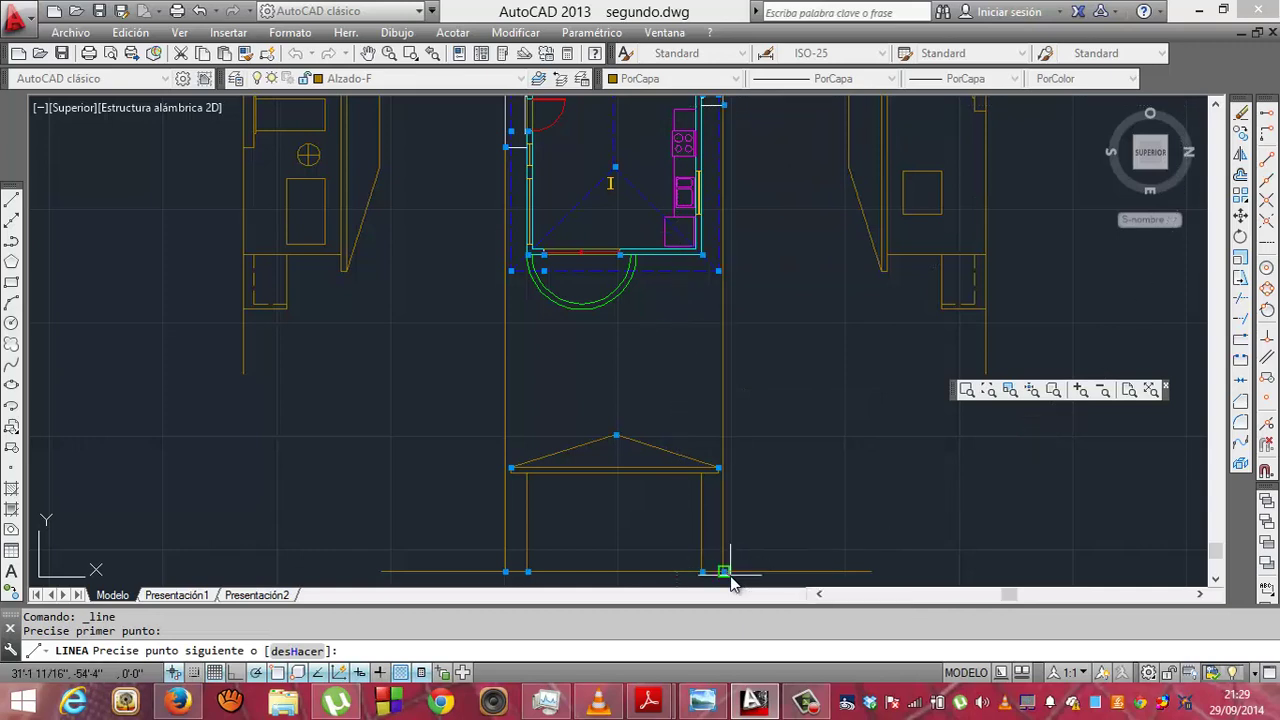
key("Return")
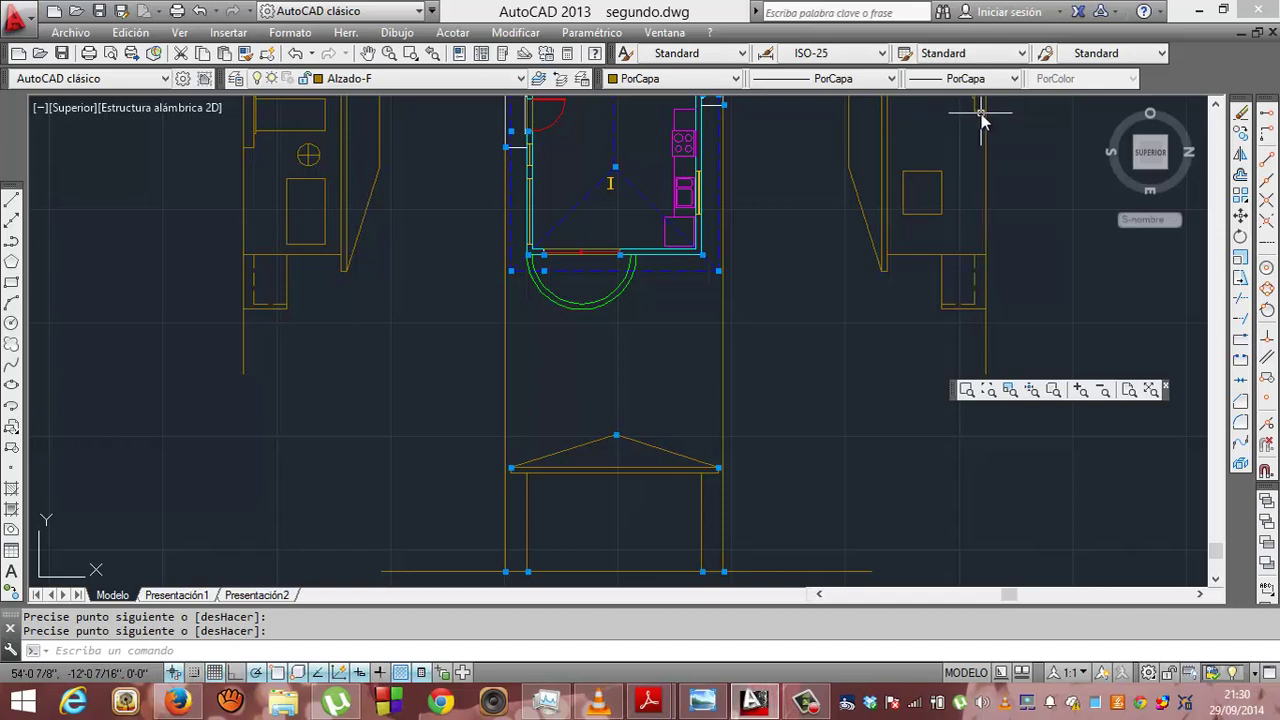
- Copy the short 1' line twice beside the elevation's left eave with Copiar selección
key("Return")
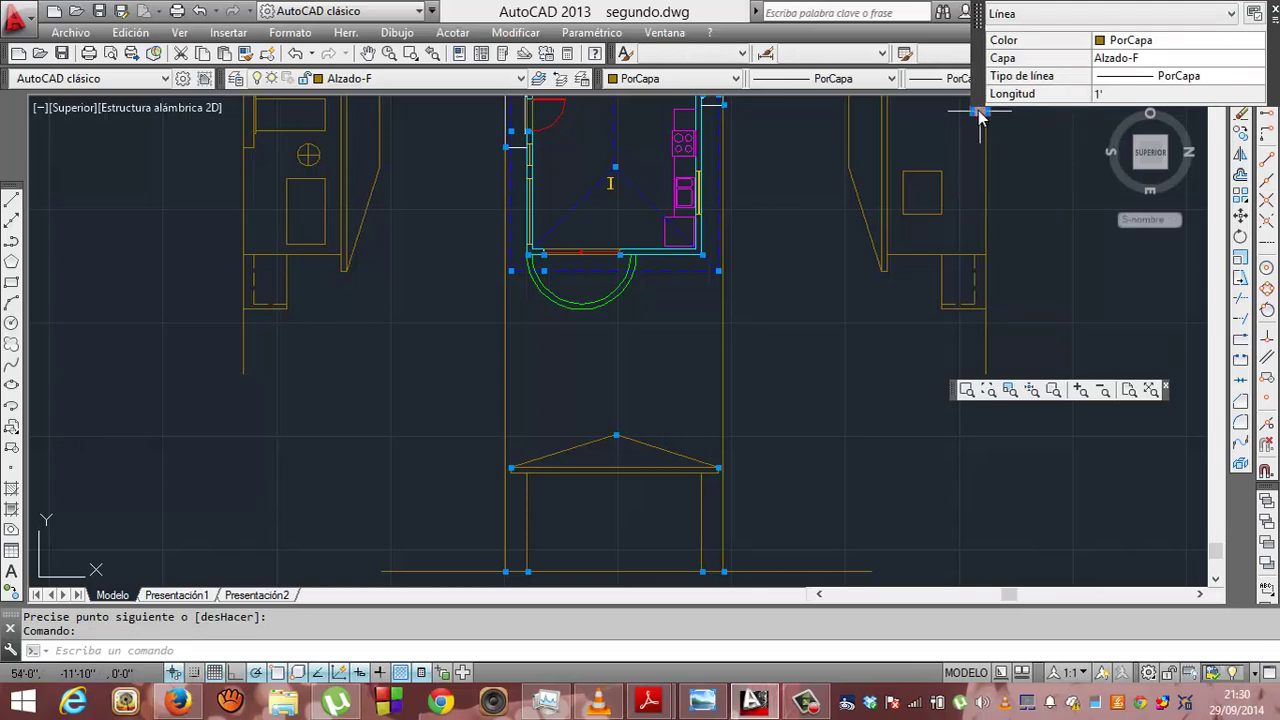
right_click(980, 116)
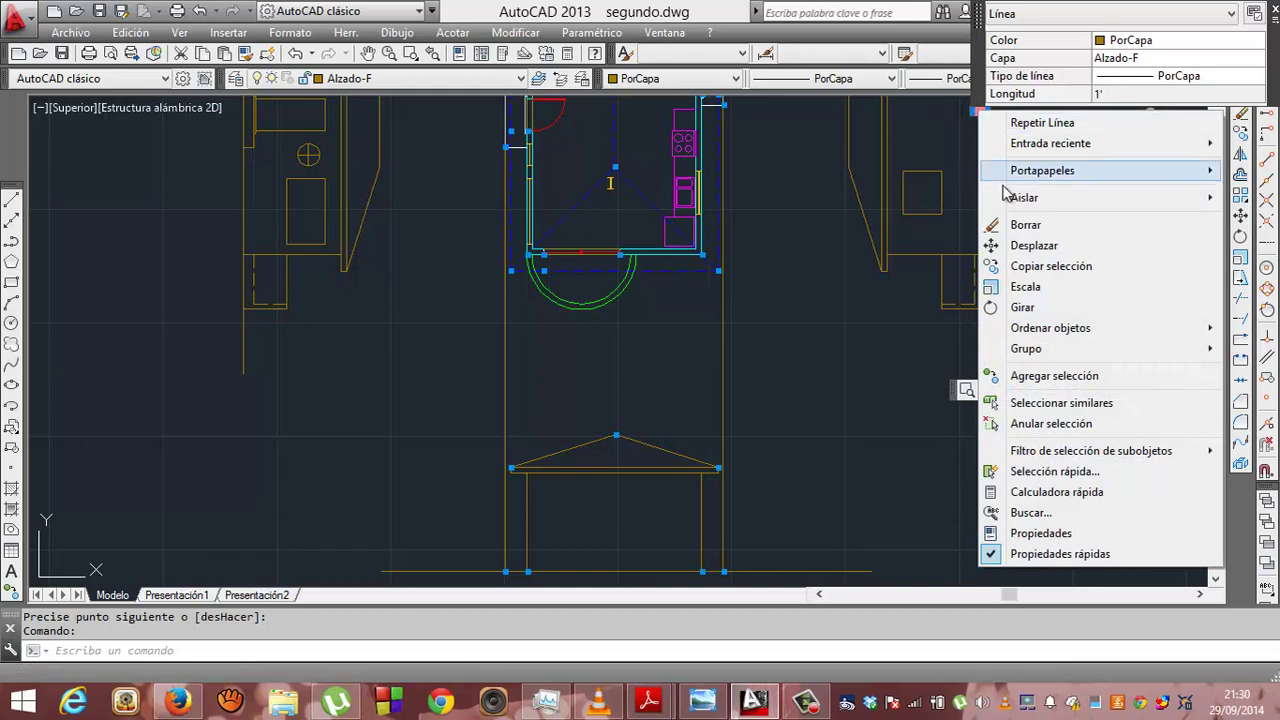
left_click(1044, 267)
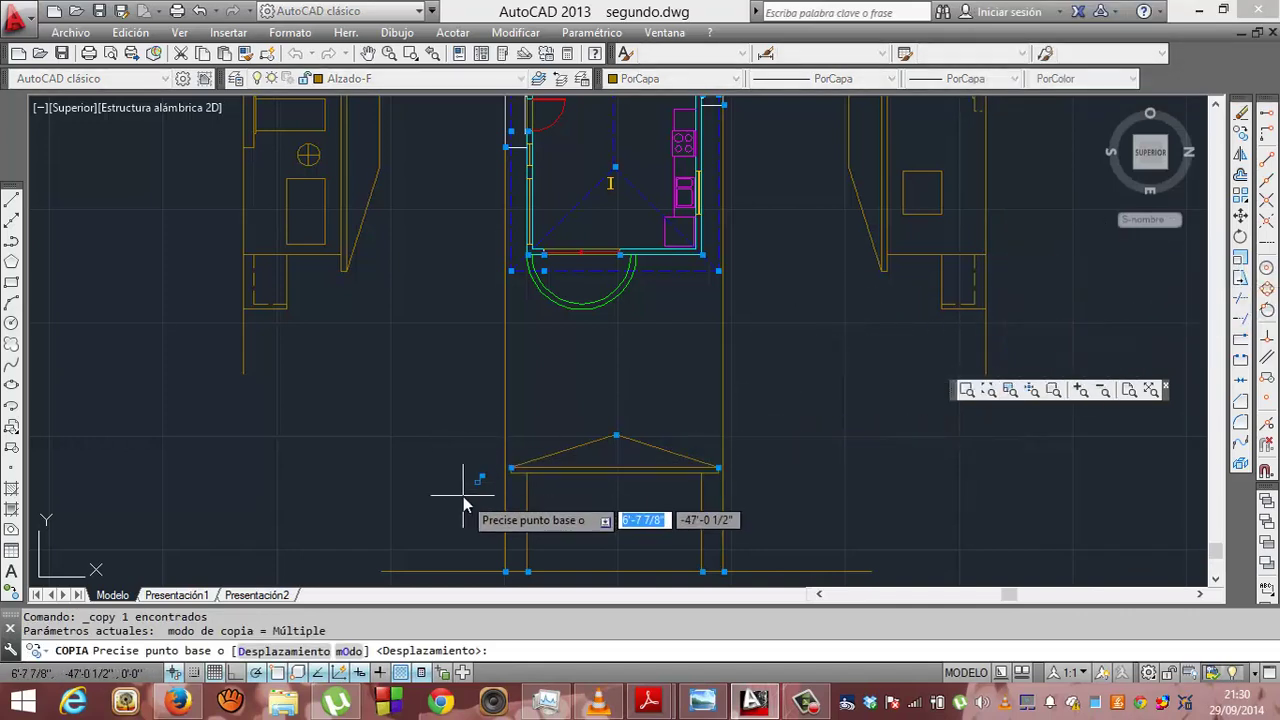
left_click(436, 488)
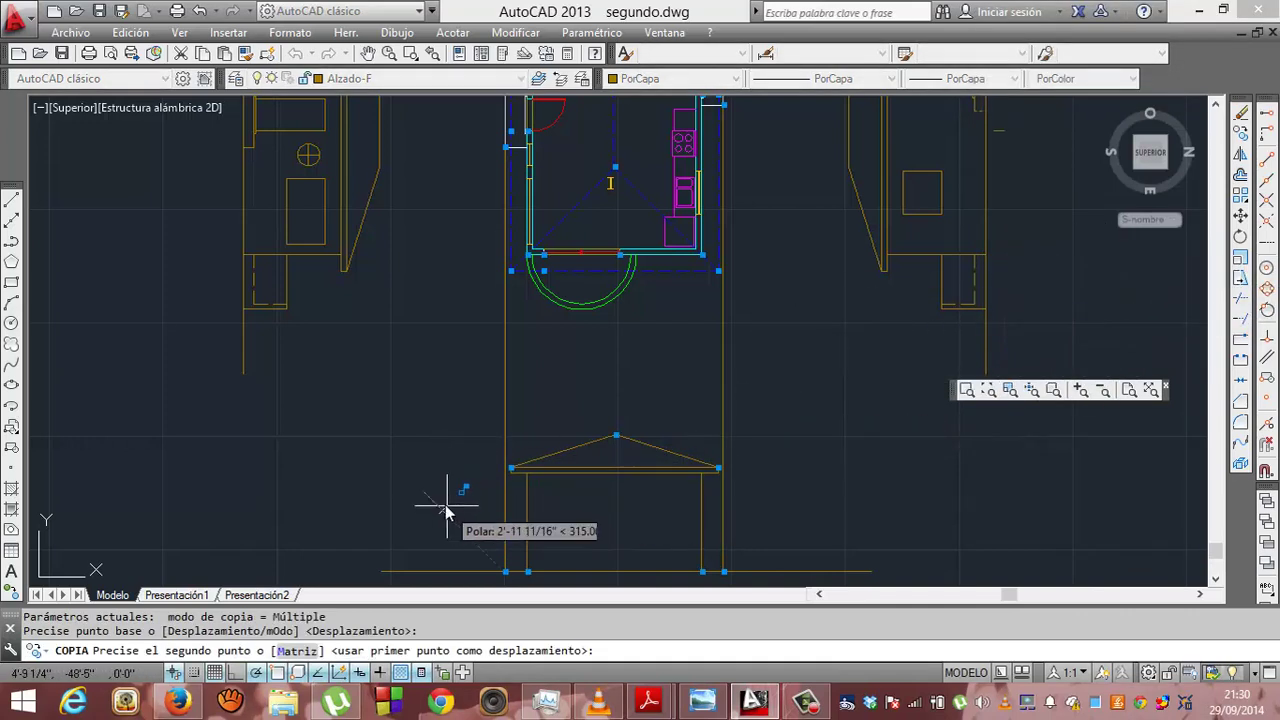
left_click(451, 494)
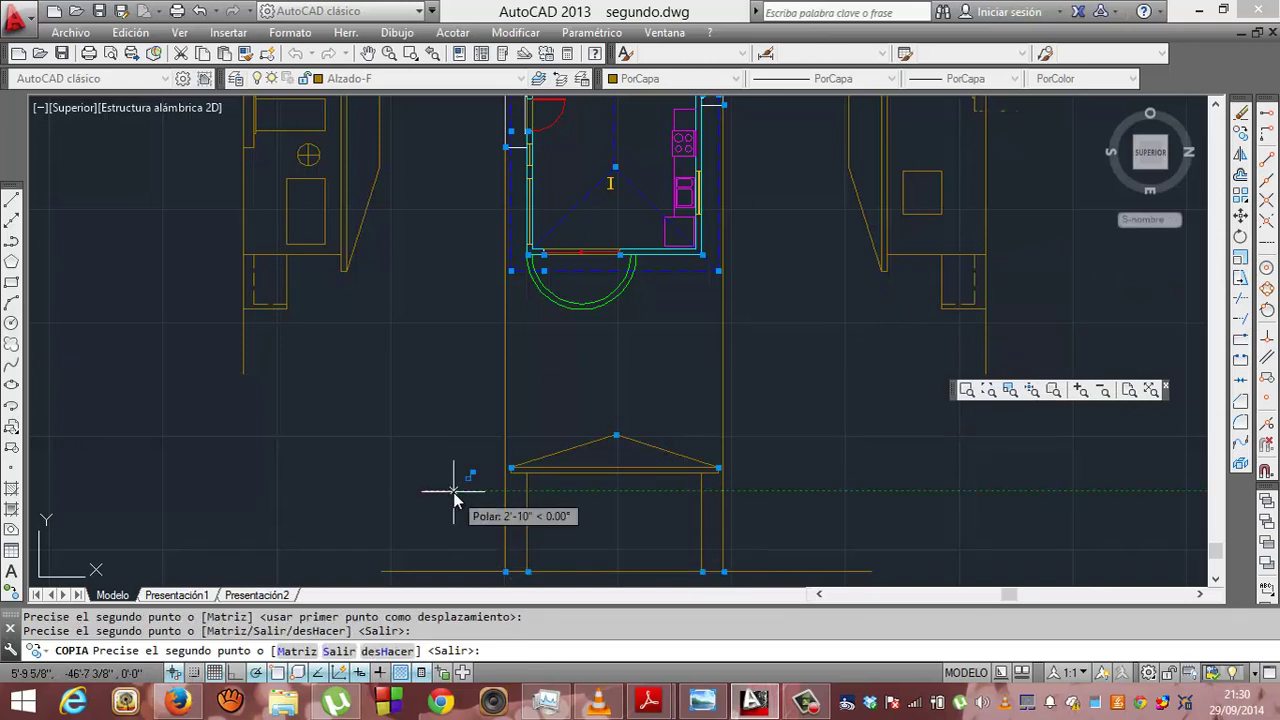
left_click(452, 510)
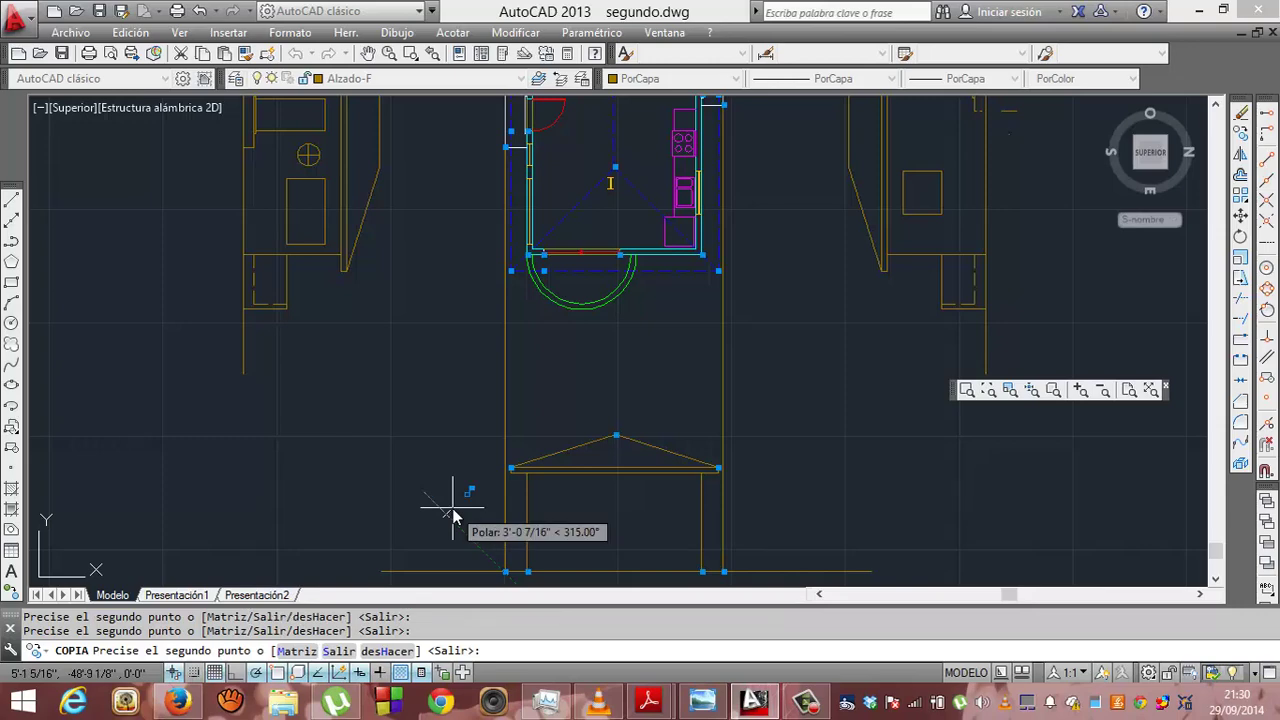
key("Escape")
- Paste the clipboard text beside the lower elevation
right_click(457, 494)
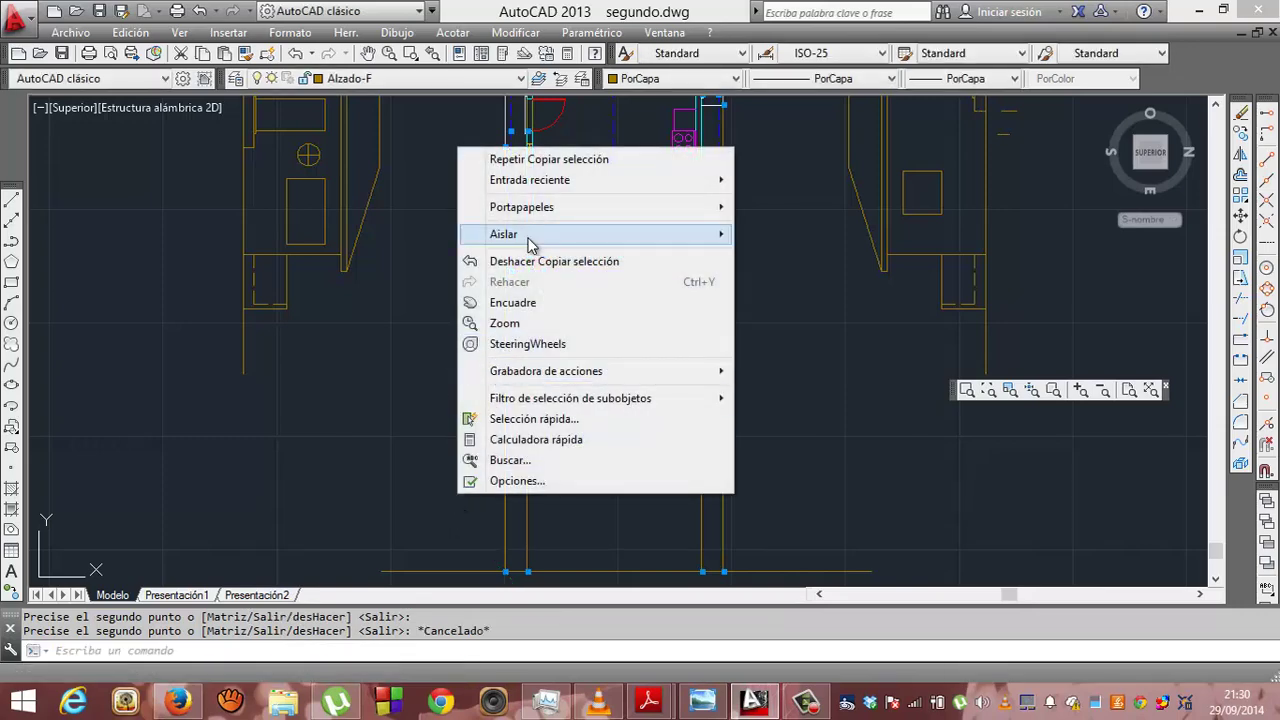
mouse_move(520, 207)
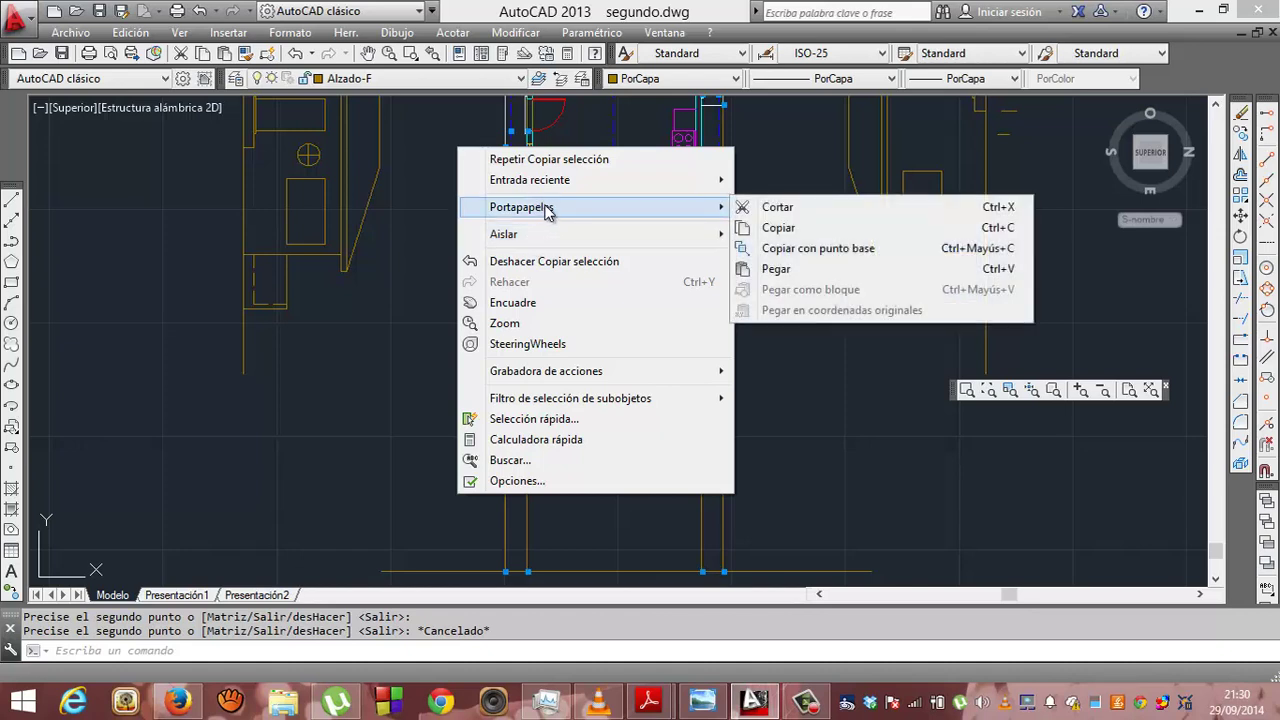
left_click(775, 269)
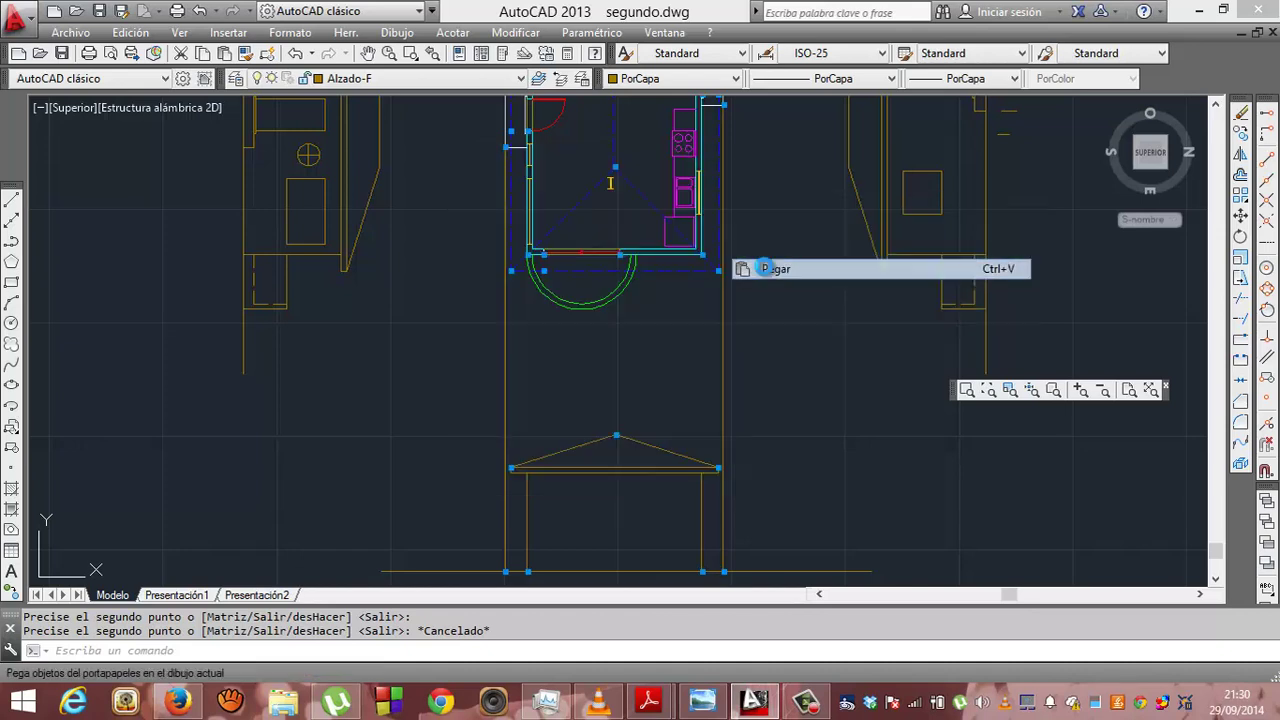
left_click(430, 412)
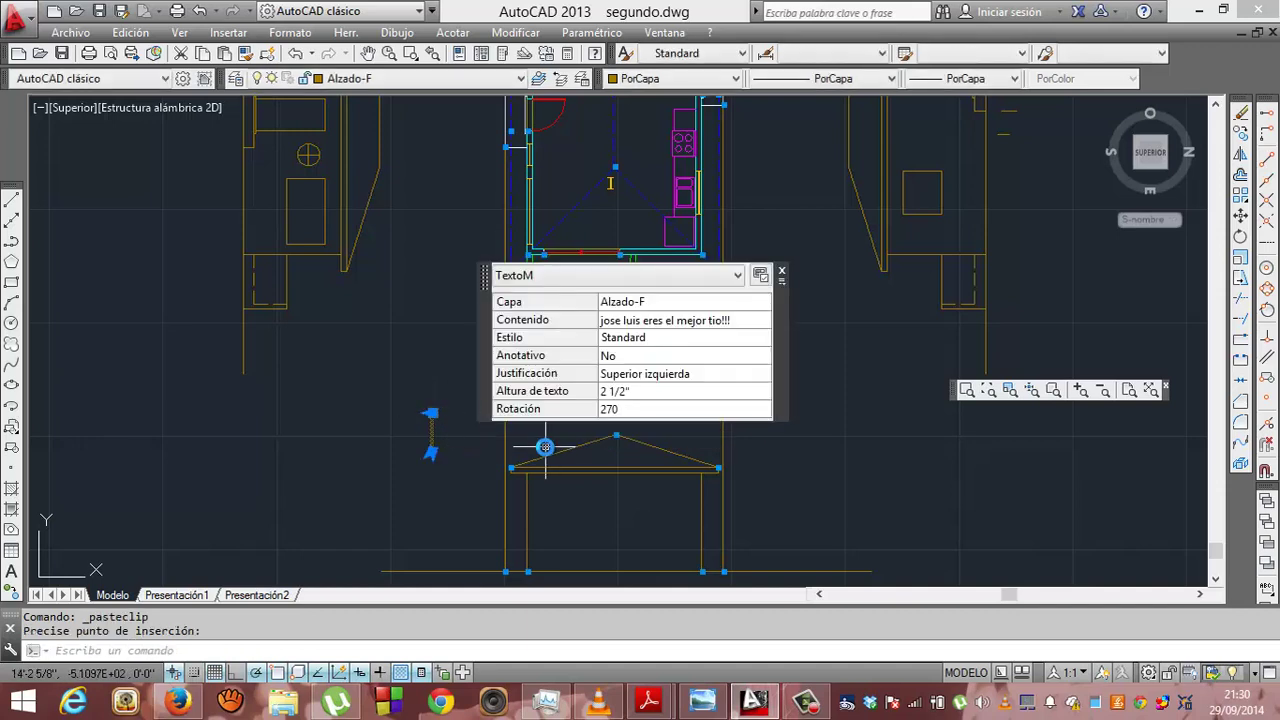
key("Escape")
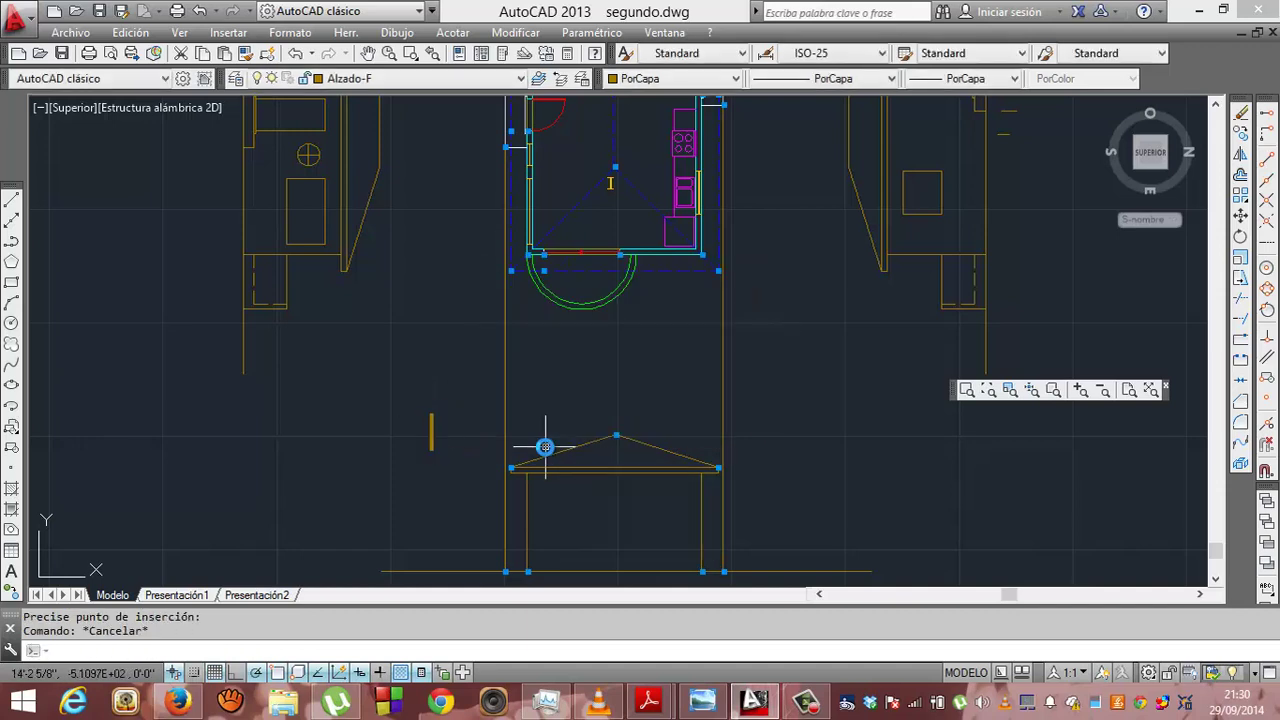
- Delete the rotated text label below the floor plan
left_click(1217, 104)
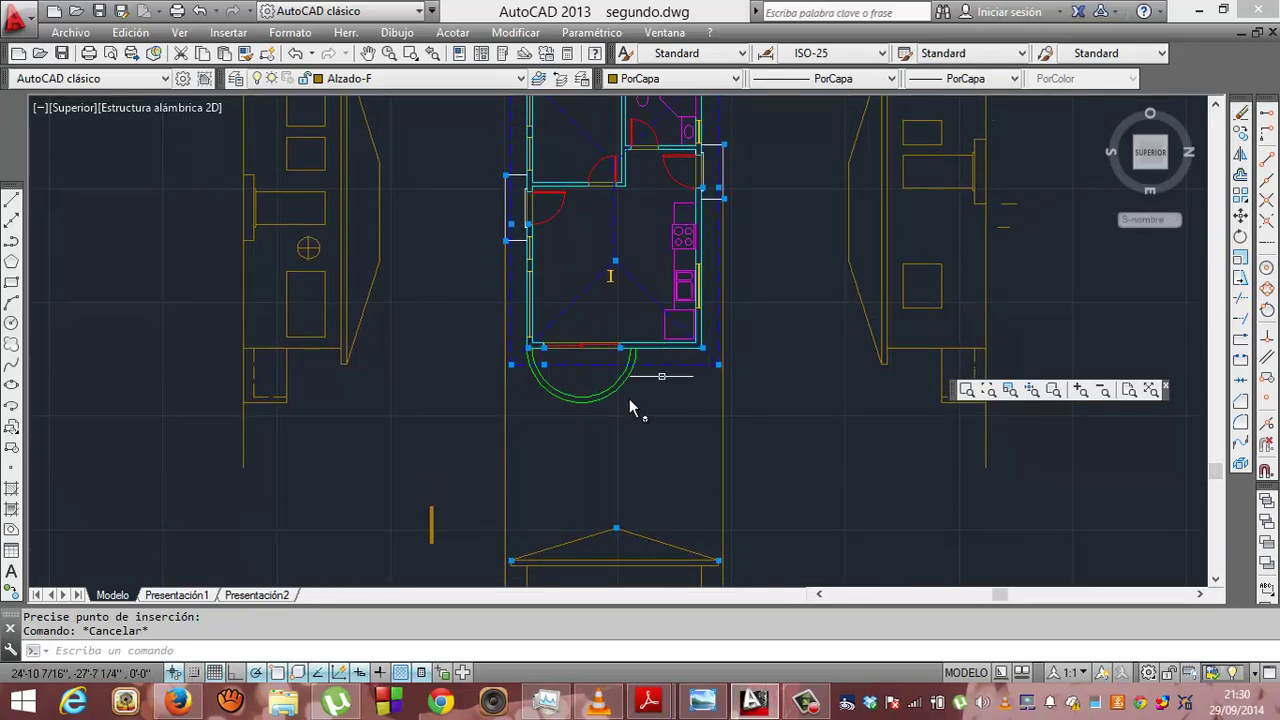
left_click(431, 527)
key("Delete")
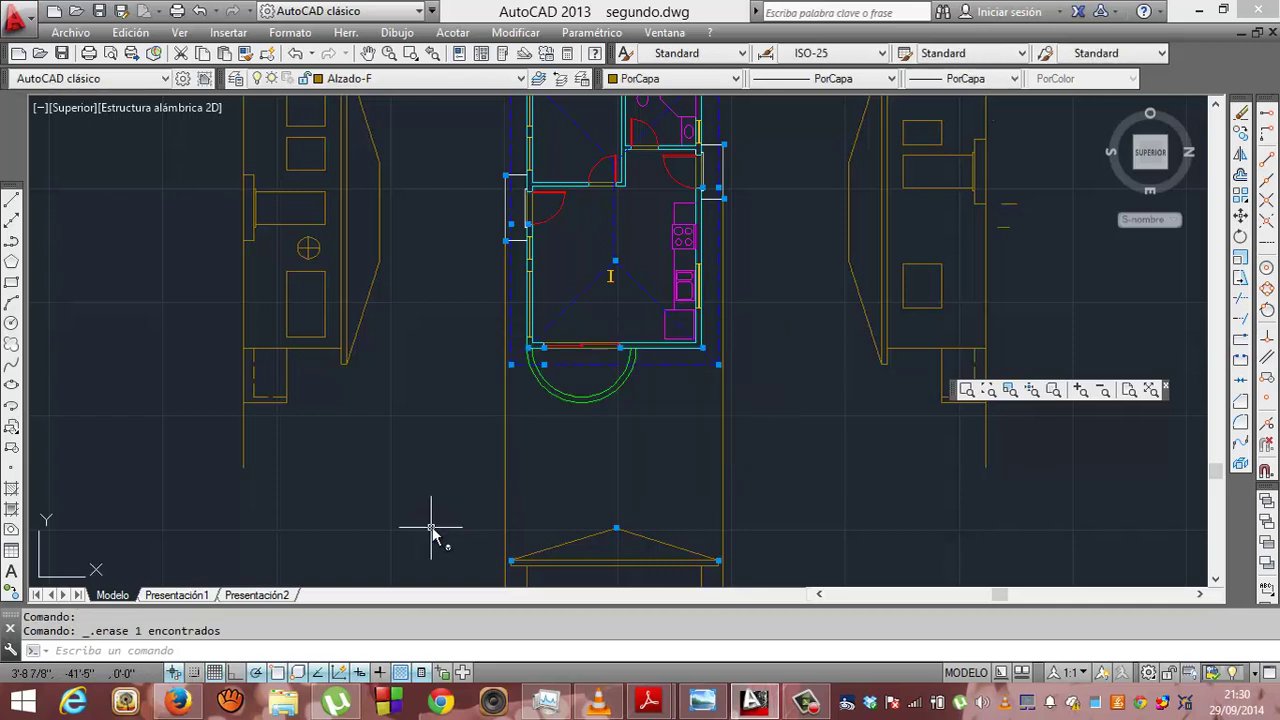
- Copy the short line beside the right elevation to a spot below the plan
left_click(978, 205)
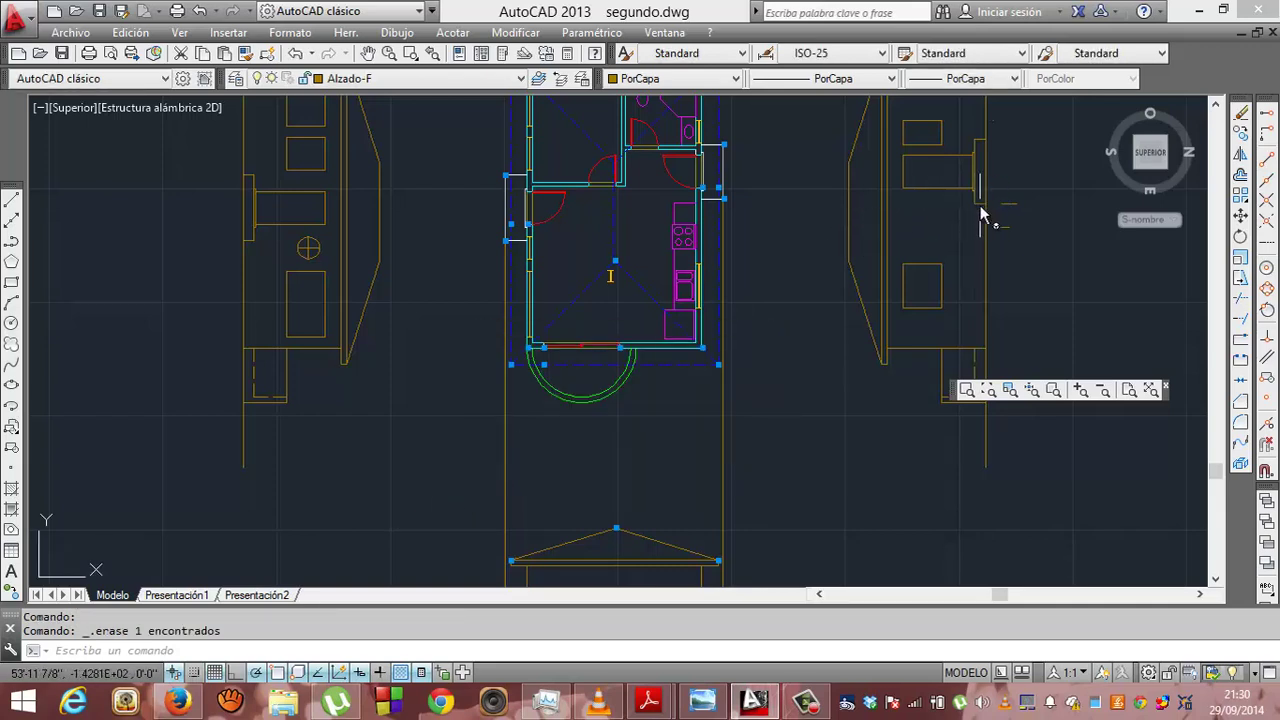
right_click(980, 205)
mouse_move(1044, 266)
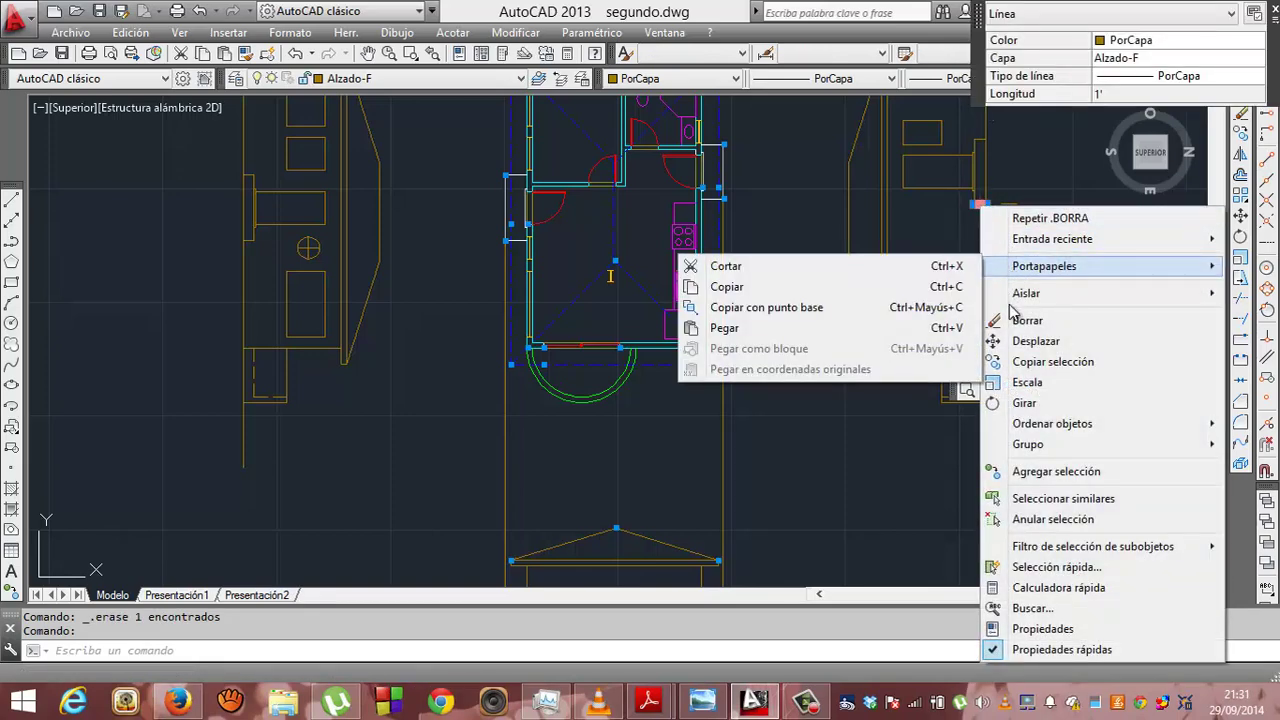
left_click(1053, 361)
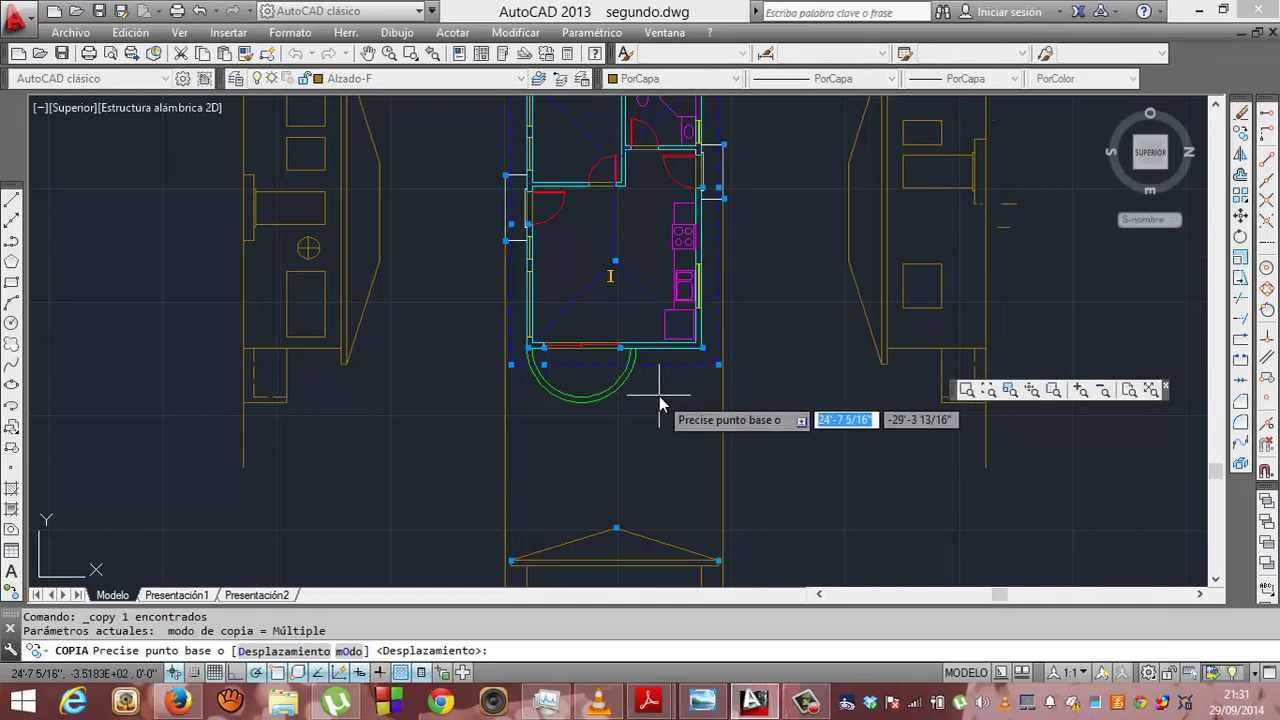
left_click(430, 493)
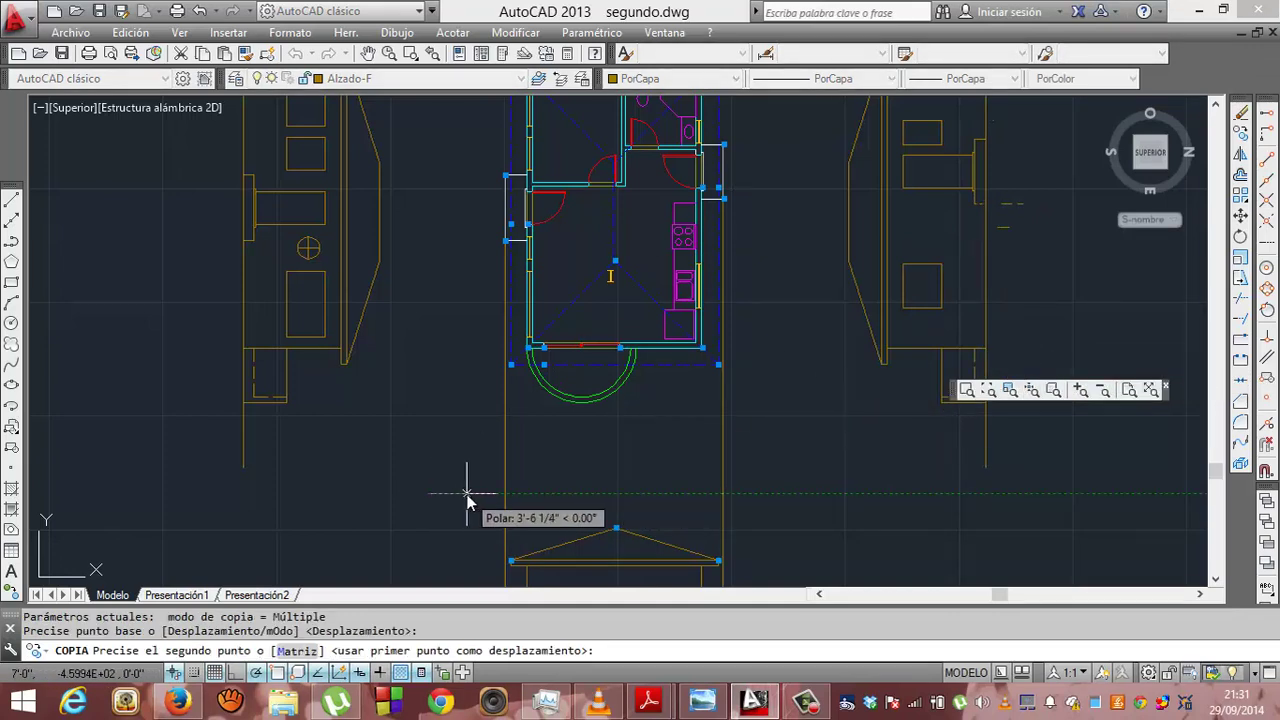
left_click(466, 494)
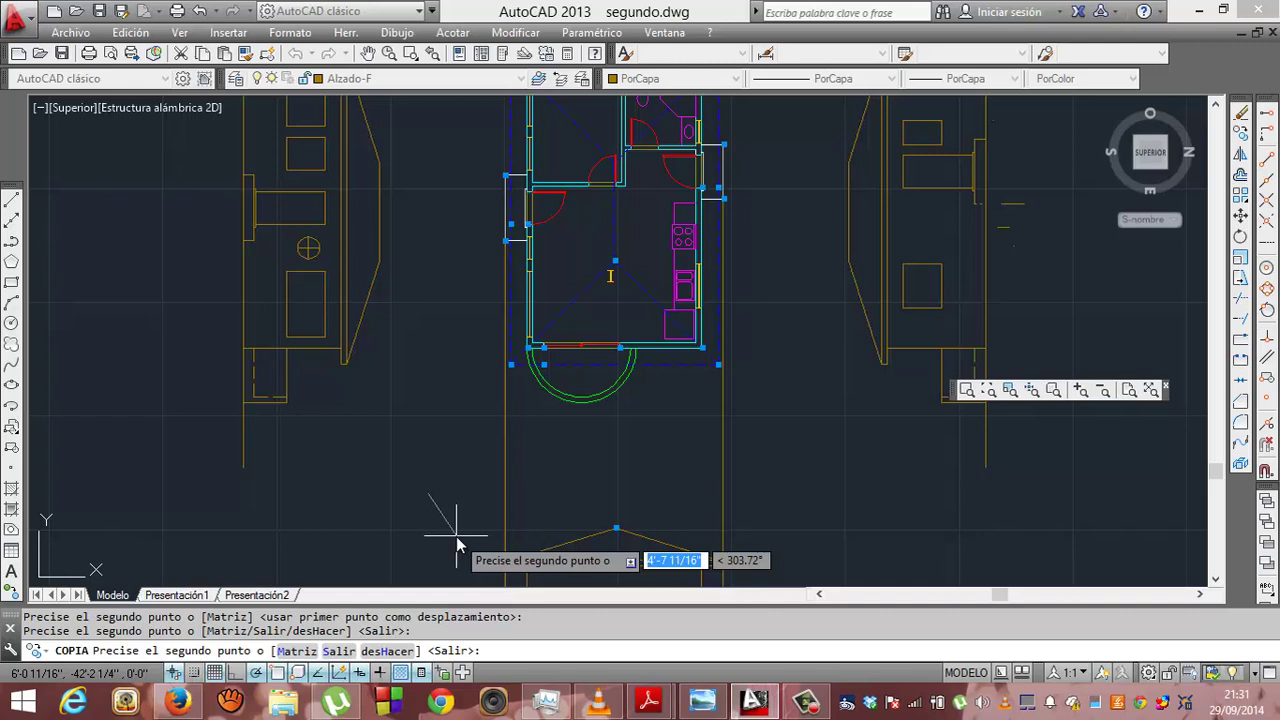
key("Escape")
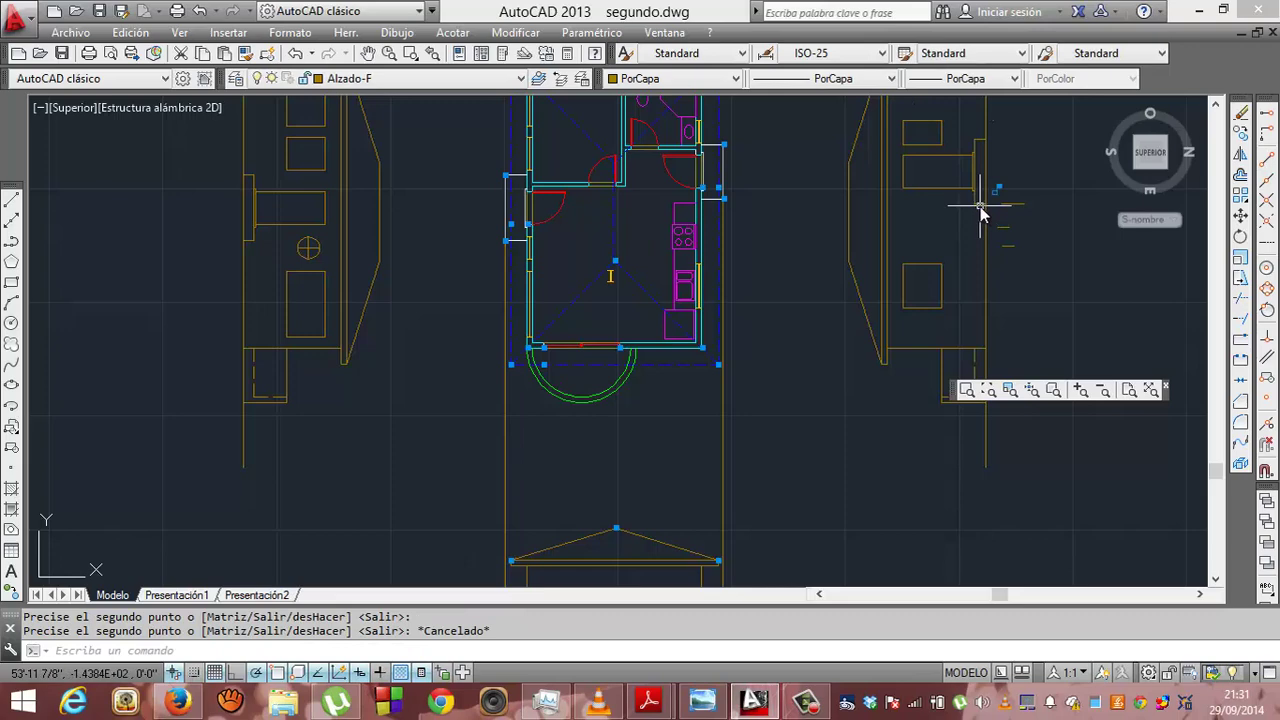
left_click(980, 208)
right_click(980, 208)
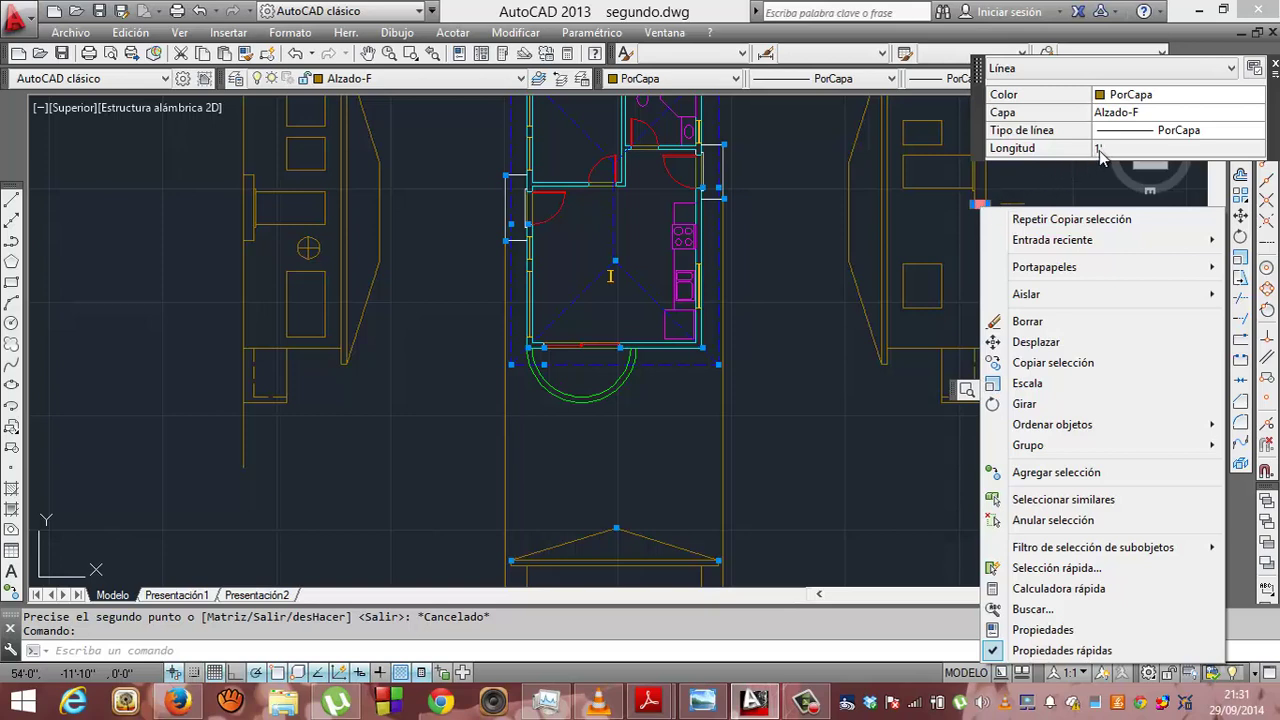
key("Escape")
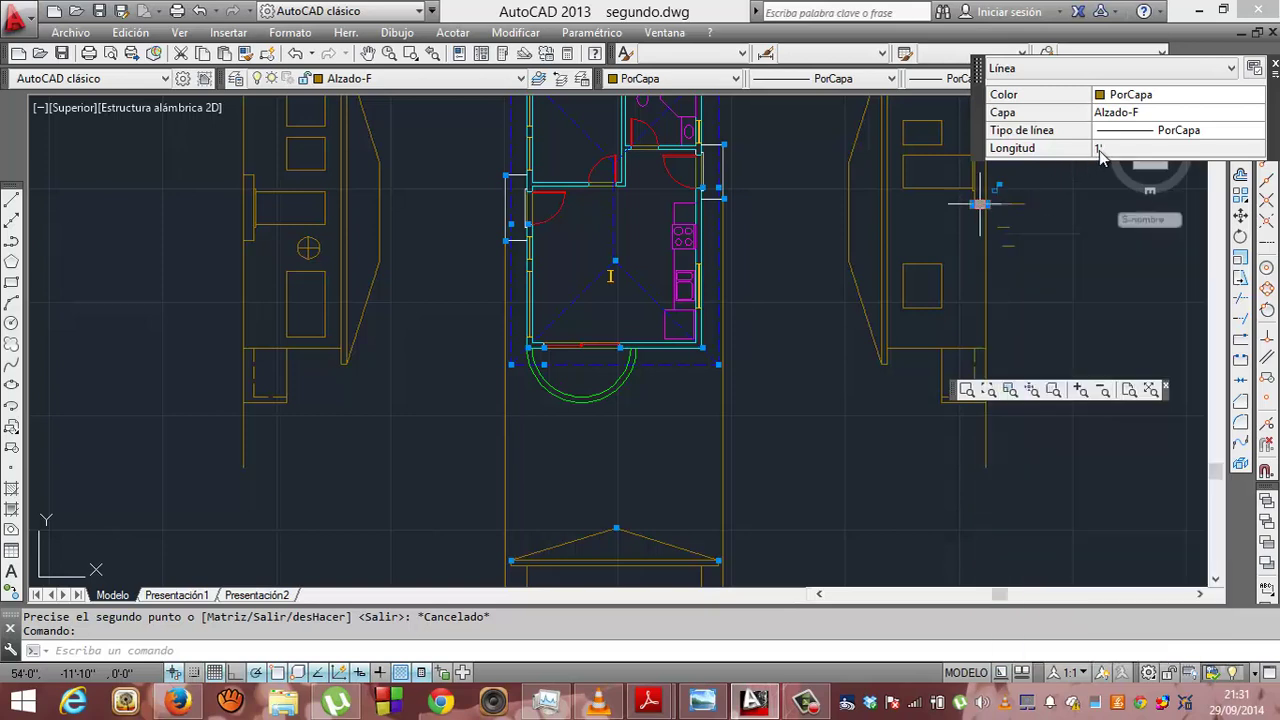
key("Escape")
- Draw a 1' vertical line up from the left ground corner, then erase the long left projection line
left_click(1215, 580)
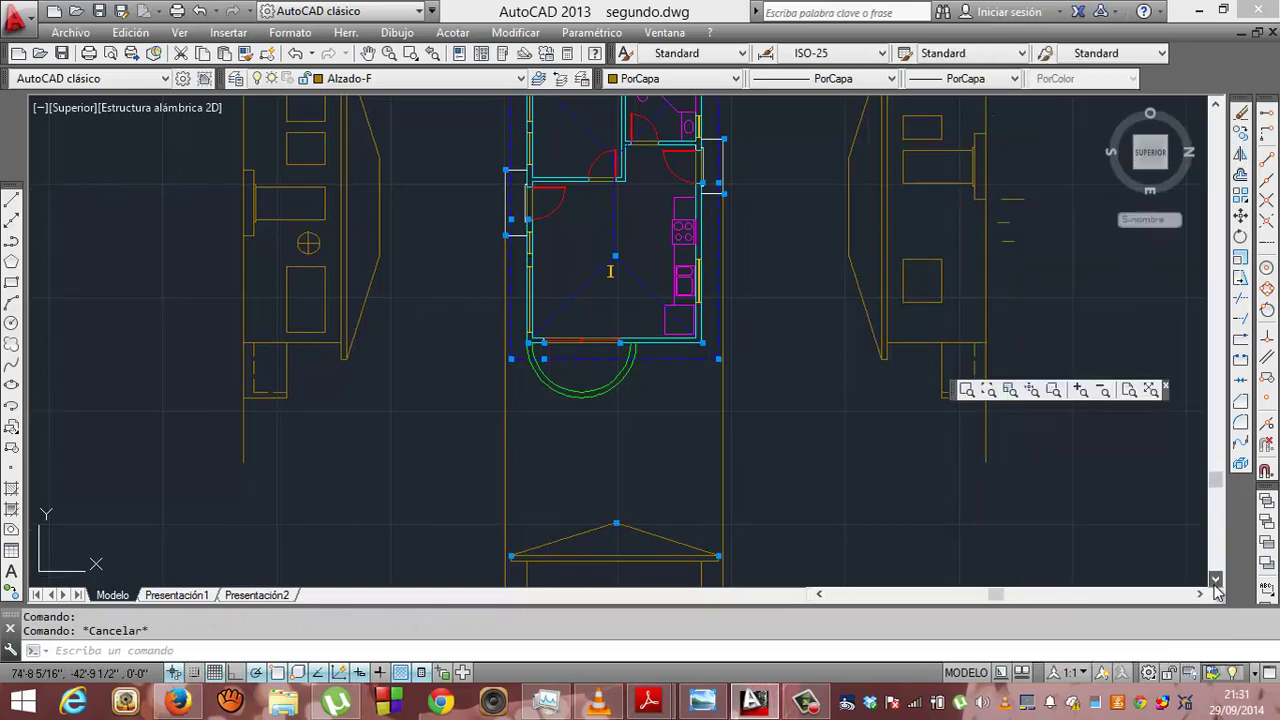
left_click(1215, 580)
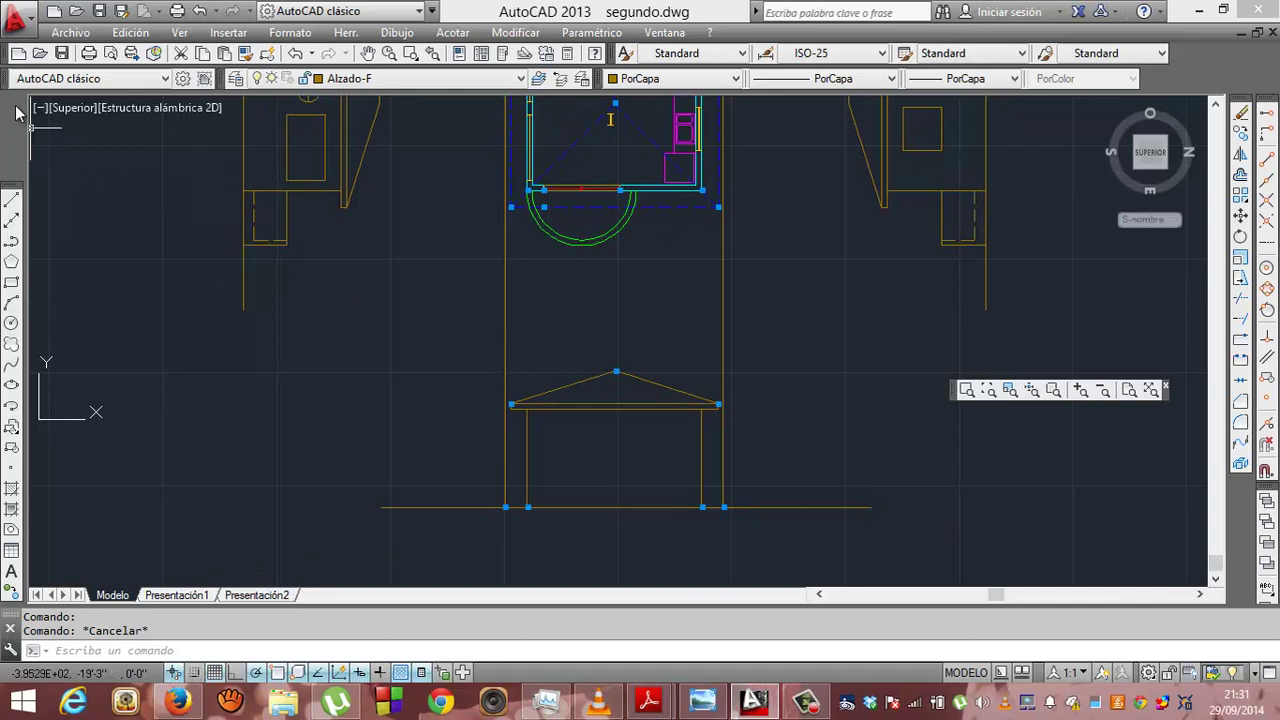
left_click(13, 198)
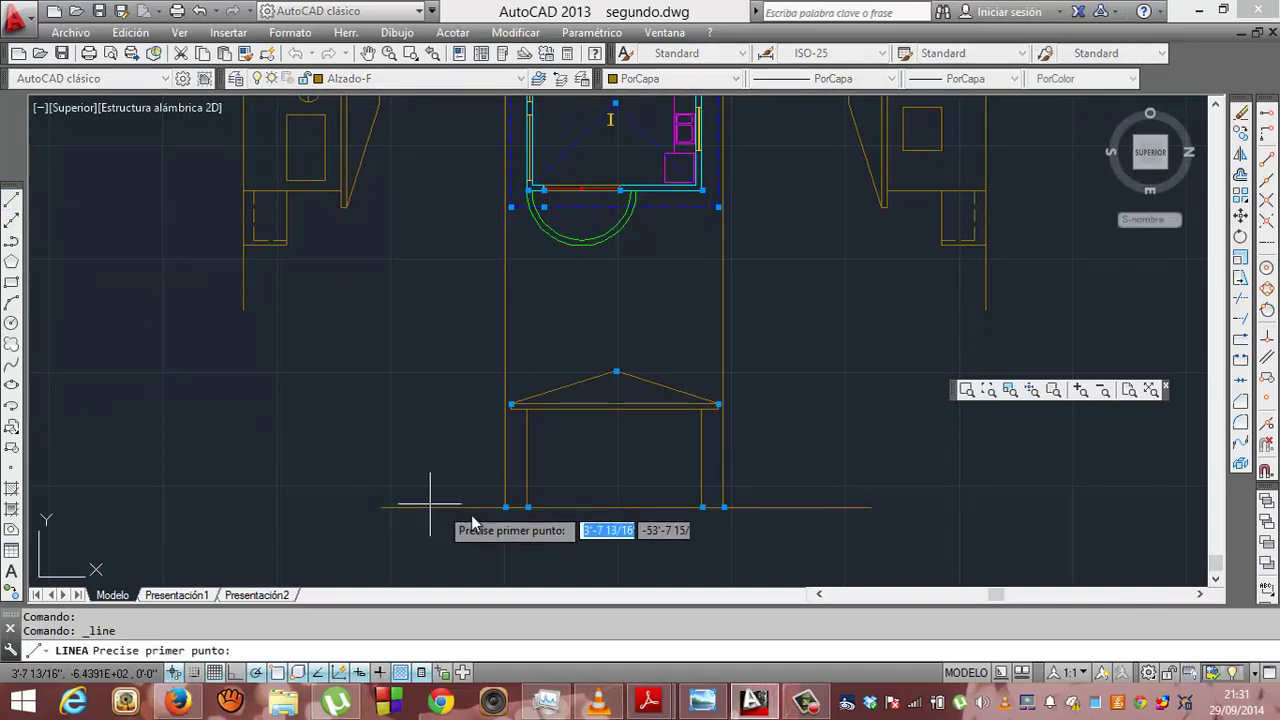
left_click(505, 508)
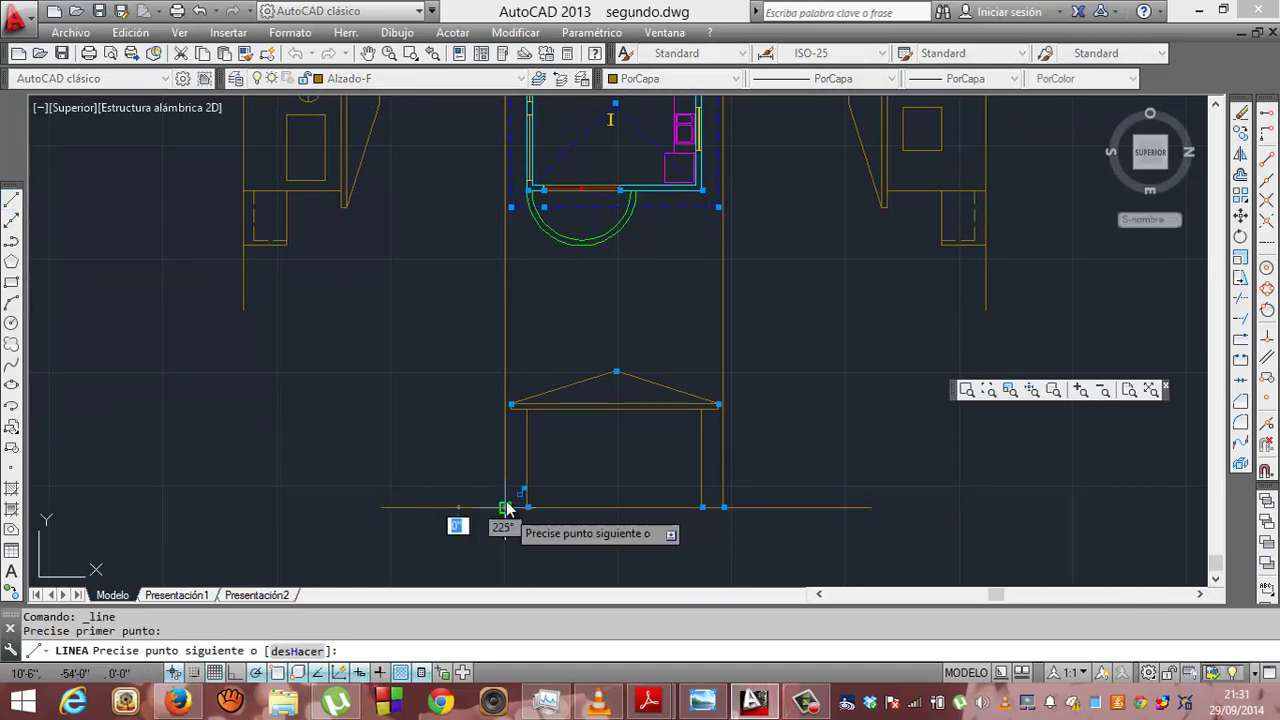
type("1")
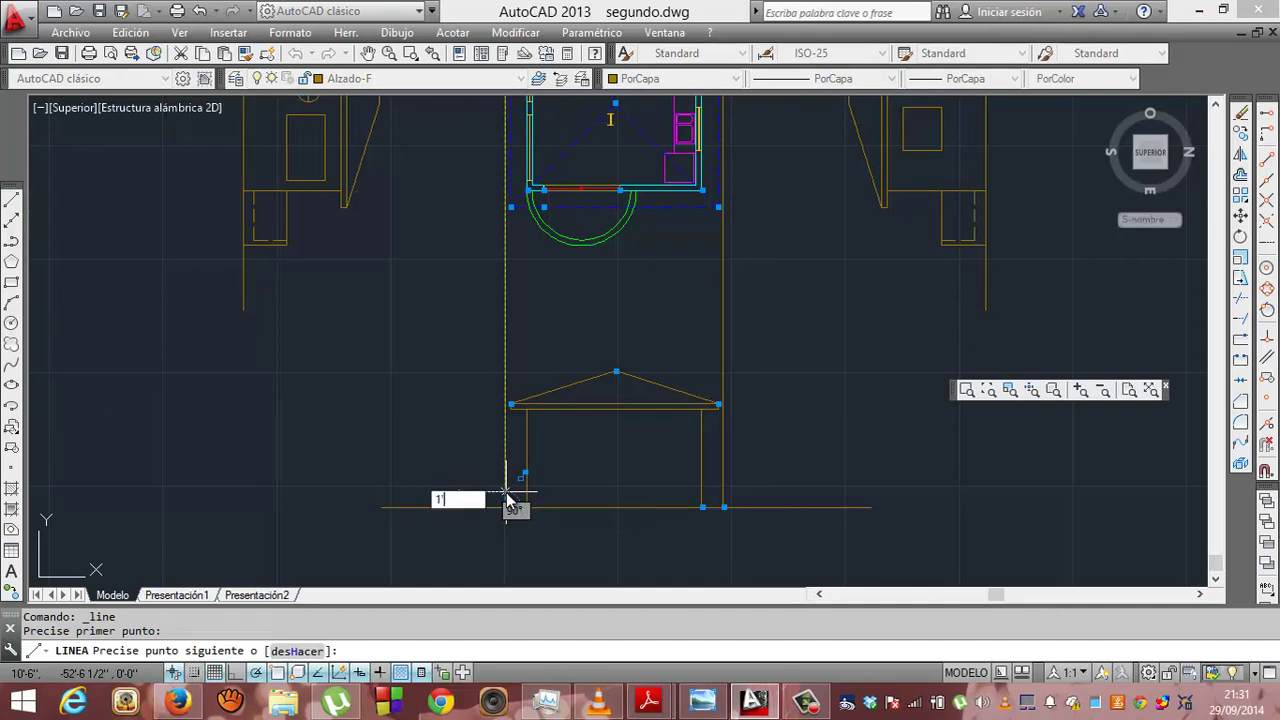
key("Return")
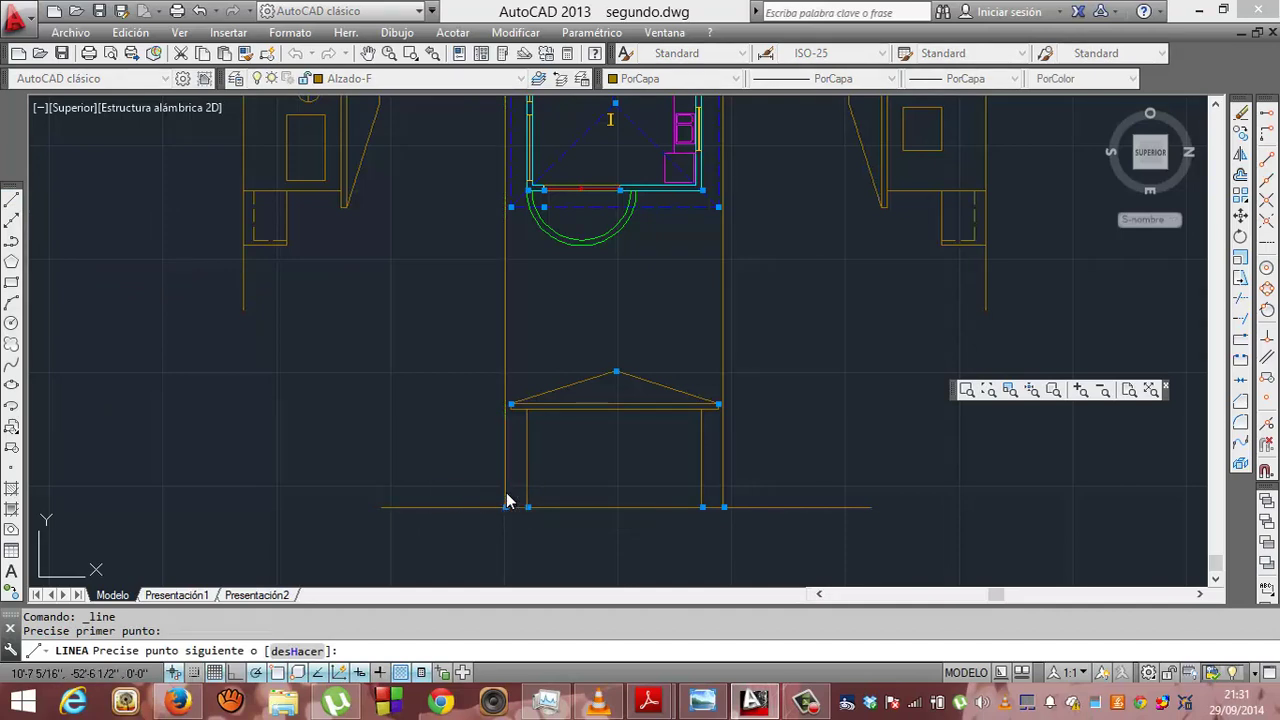
key("Return")
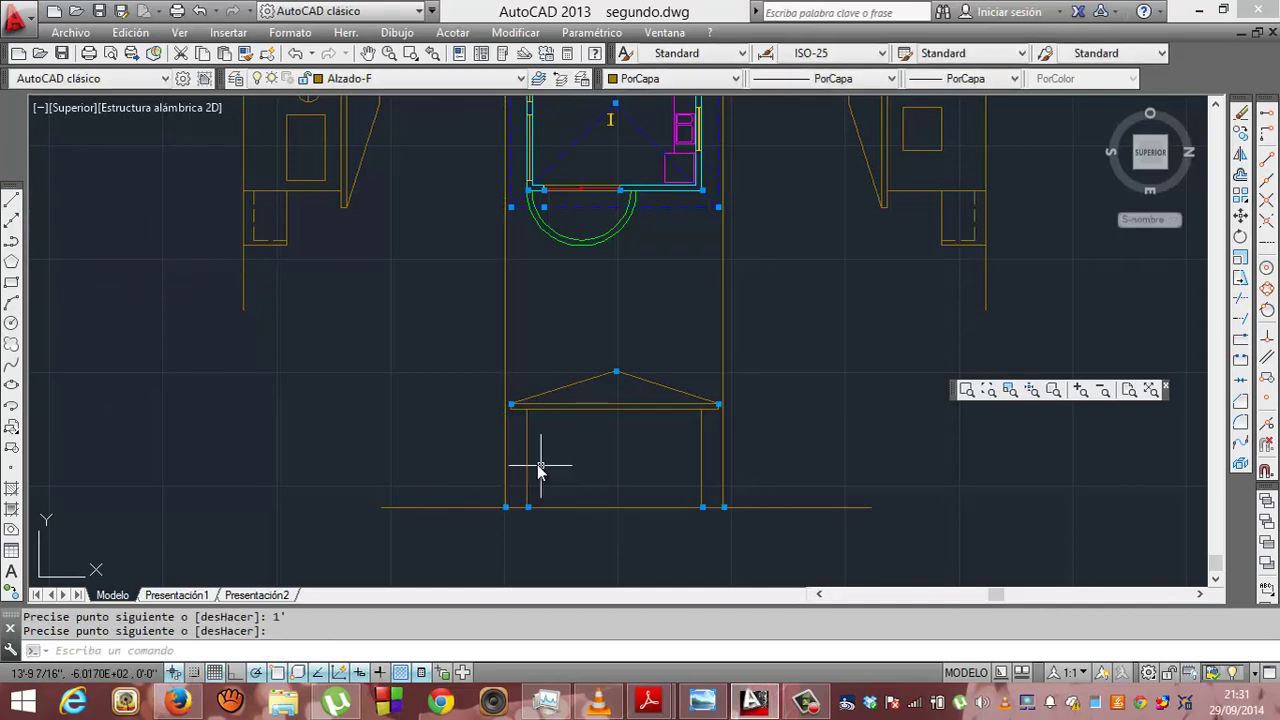
left_click(507, 464)
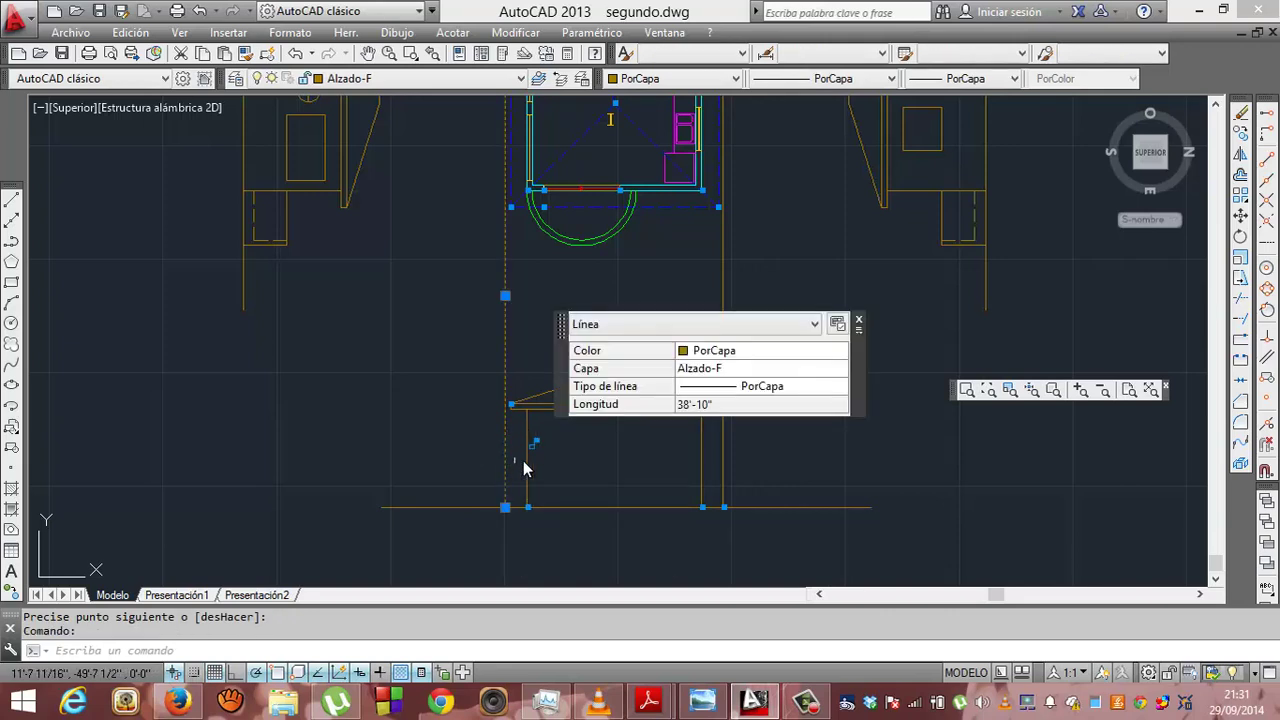
key("Delete")
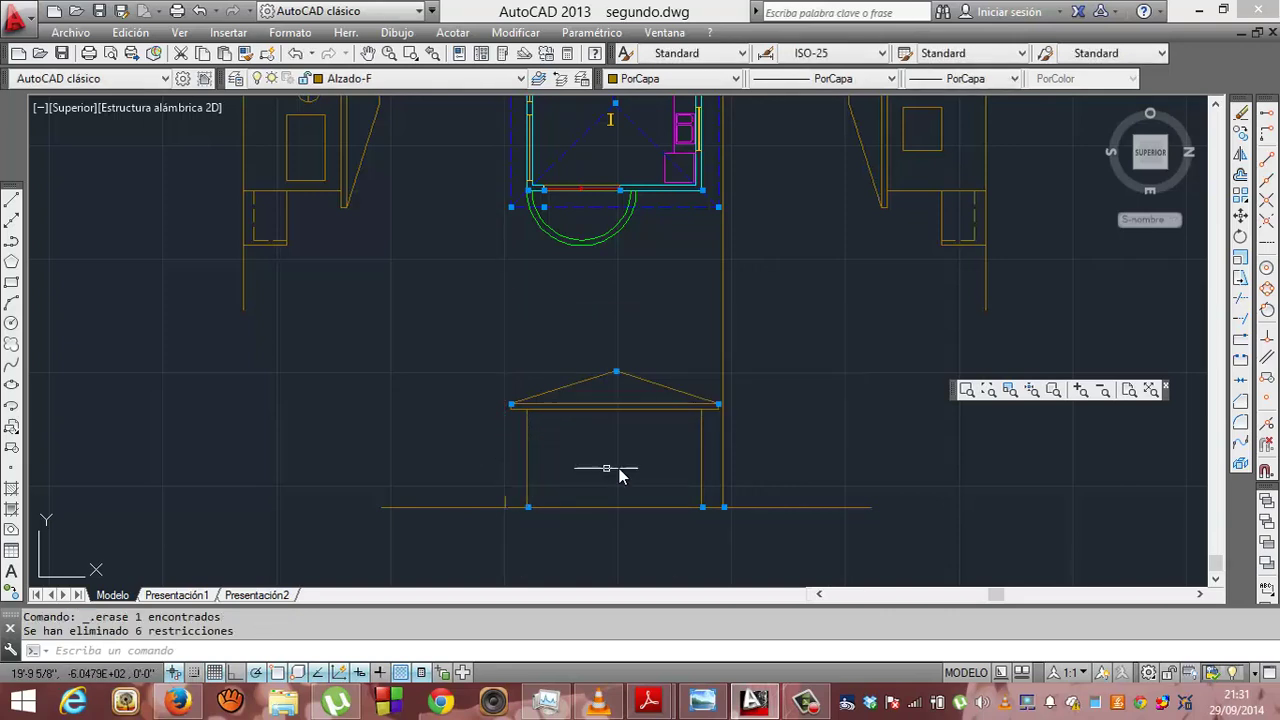
- Draw trial short vertical lines, including 1-unit segments, up from the right wall's ground end
left_click(12, 198)
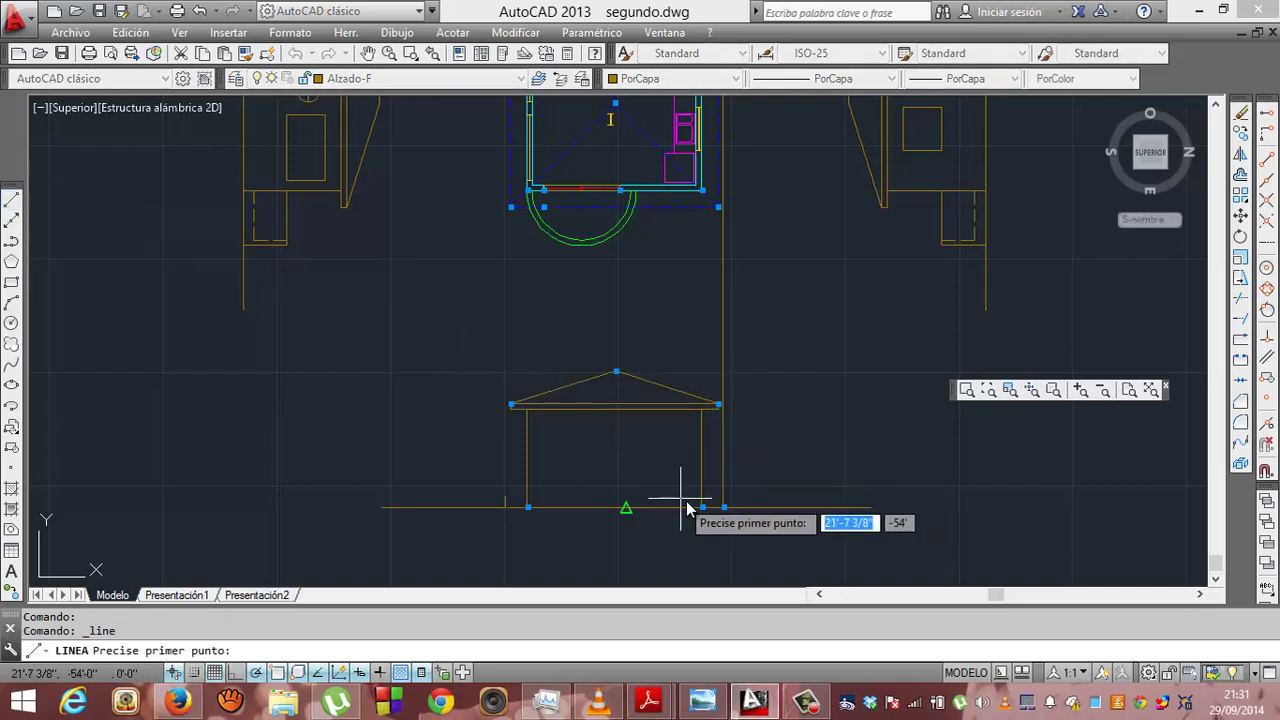
left_click(723, 507)
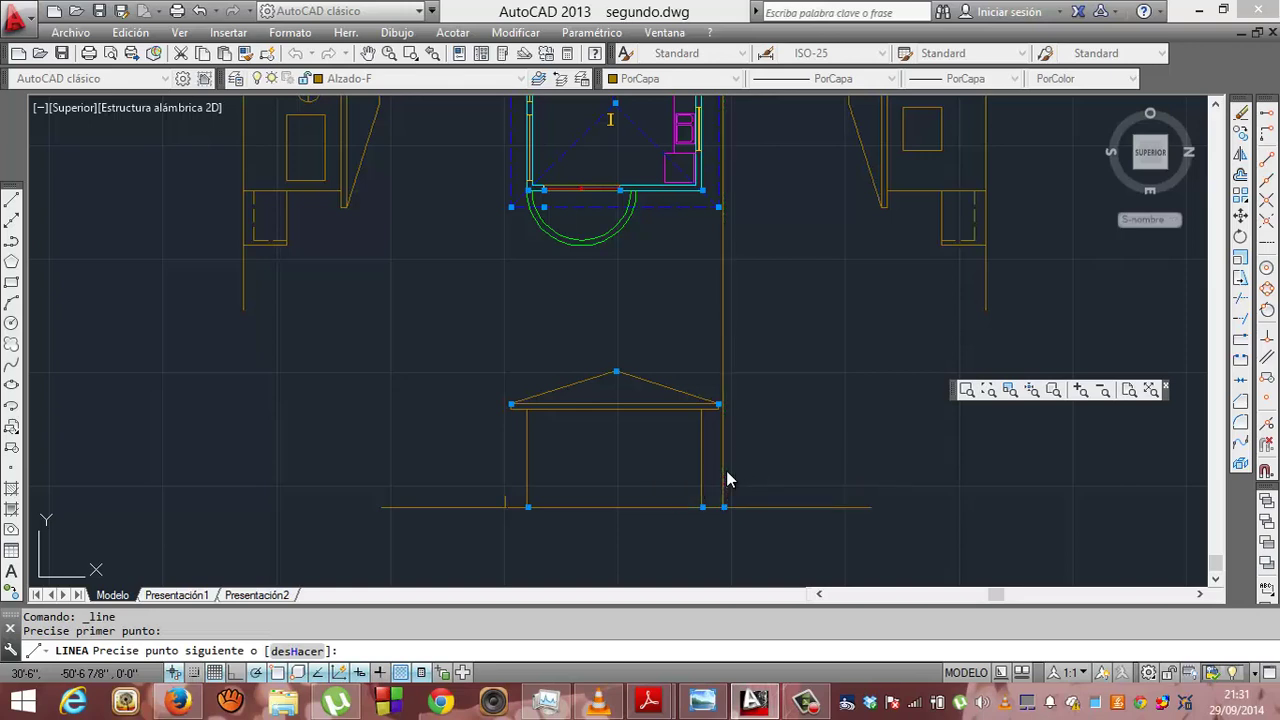
left_click(723, 470)
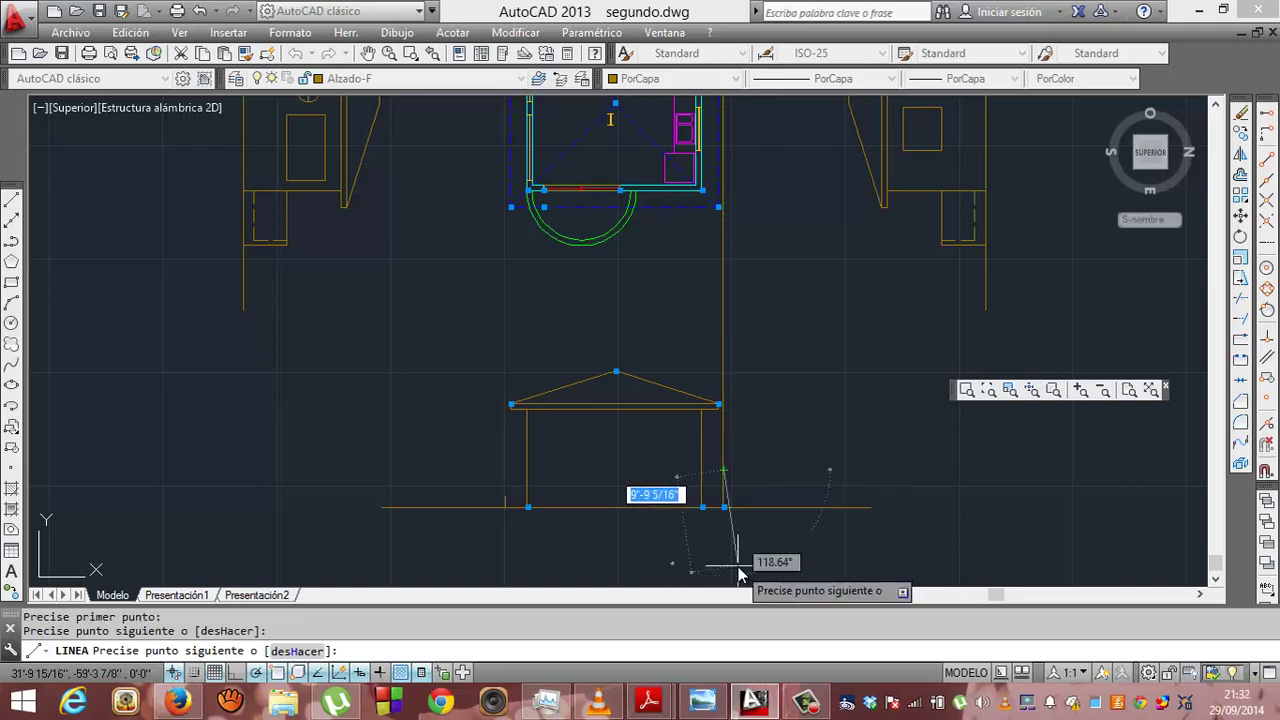
key("Return")
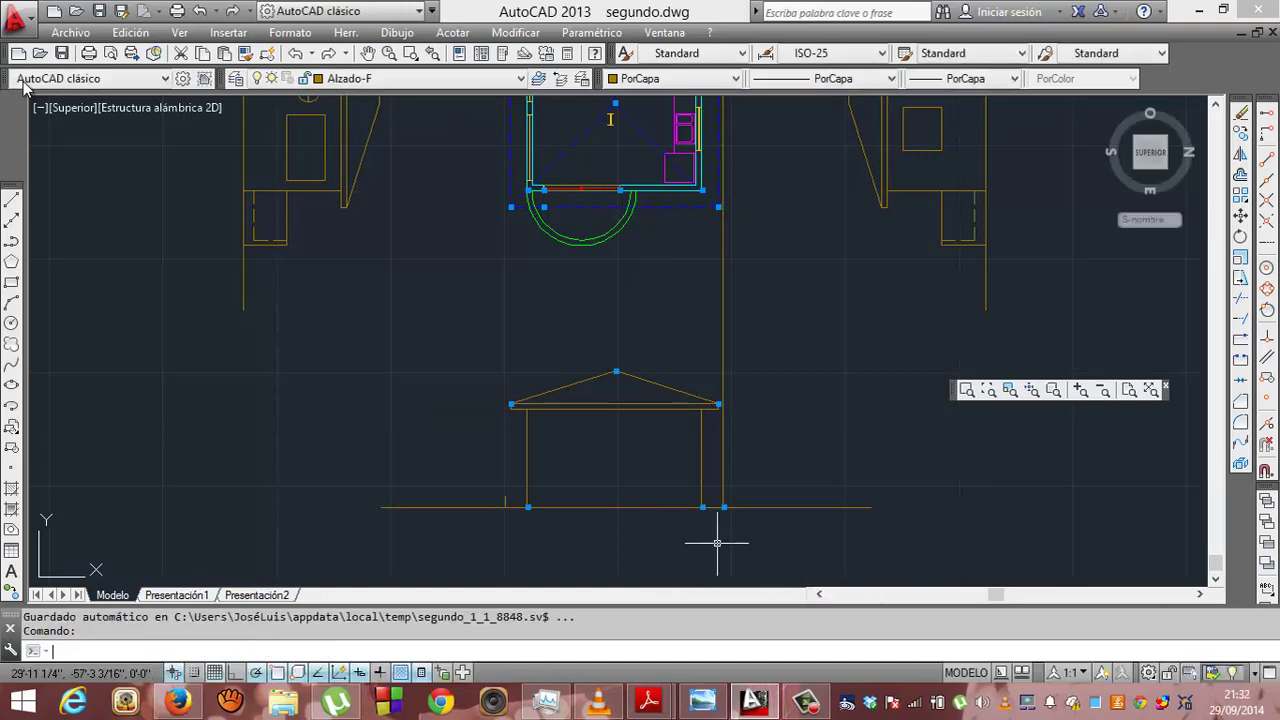
left_click(11, 203)
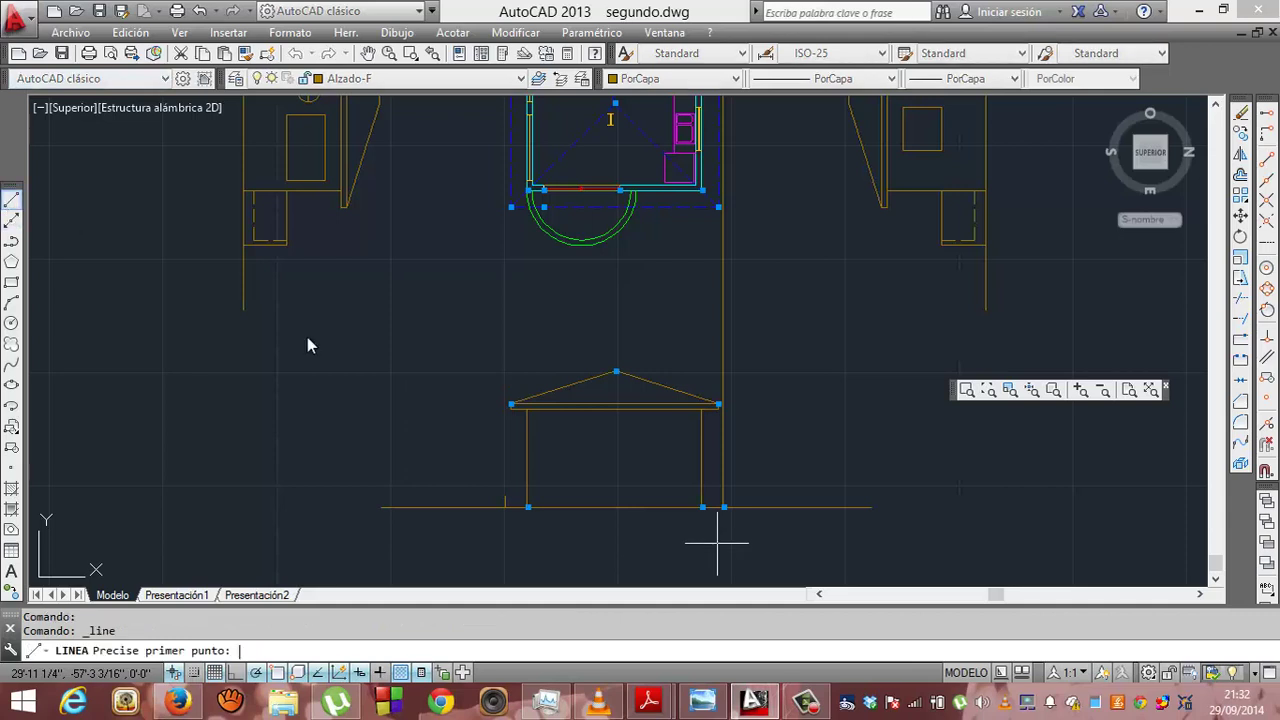
left_click(724, 509)
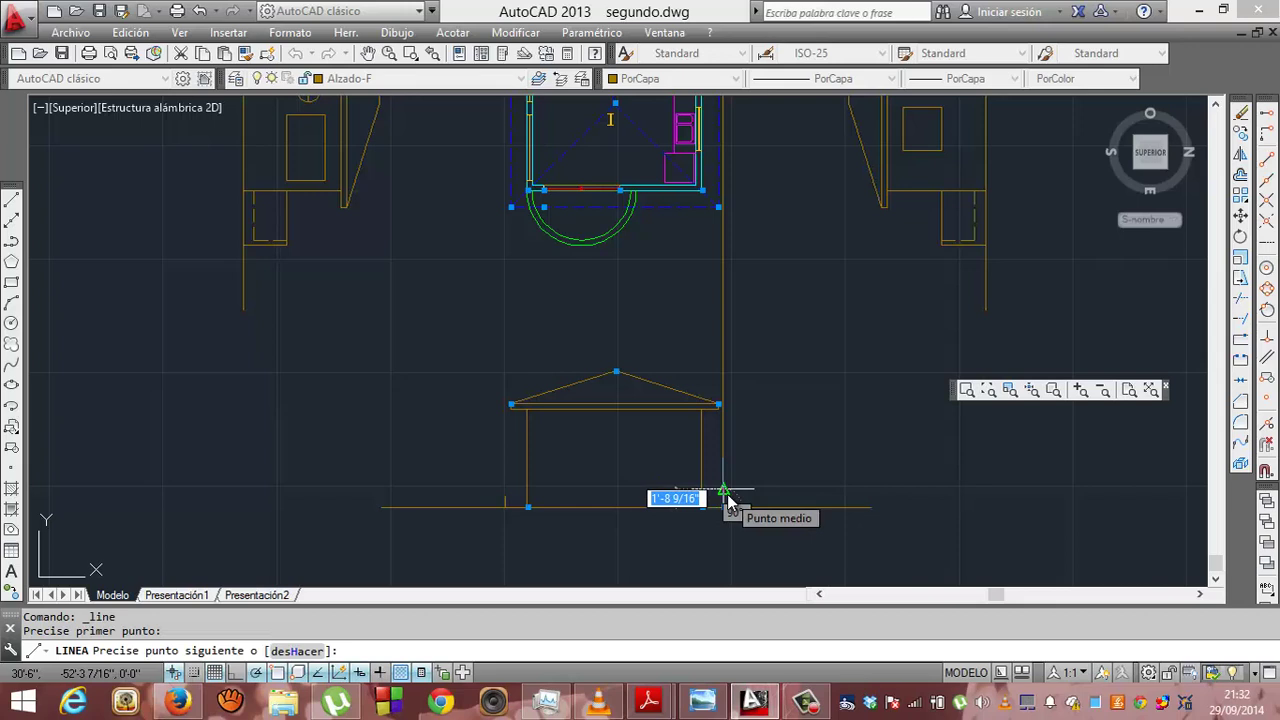
type("1")
key("Return")
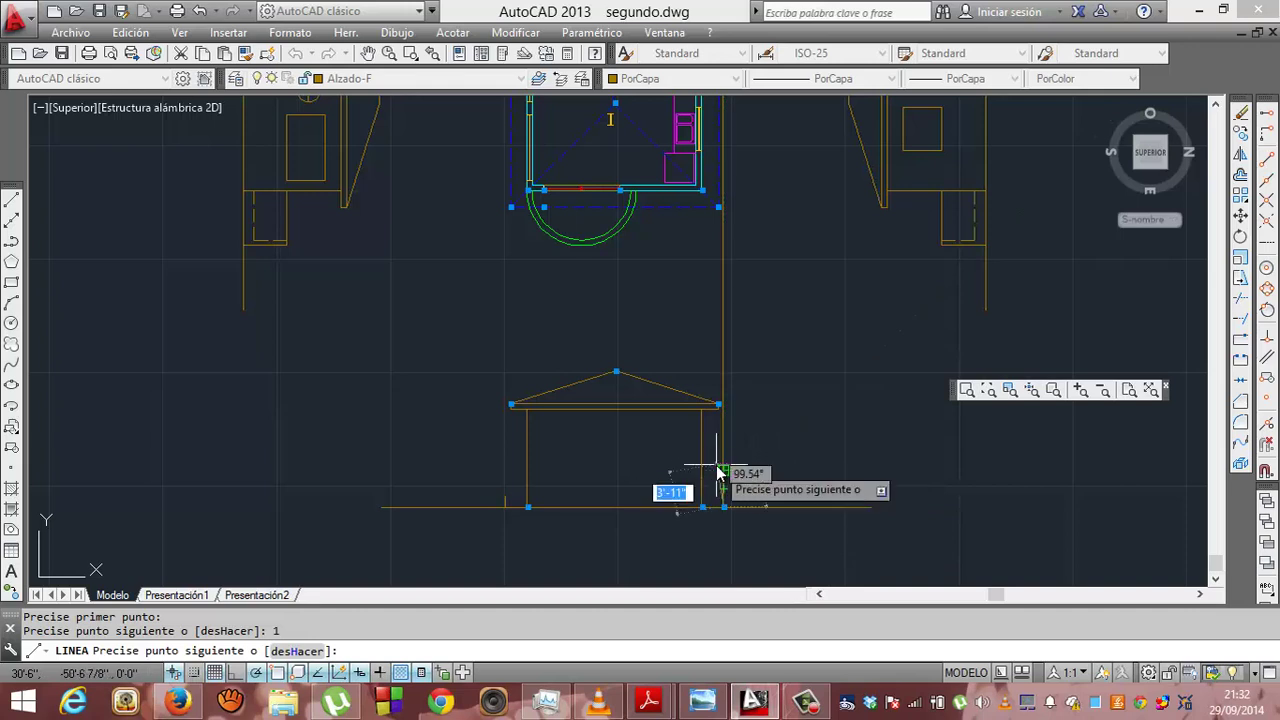
type("1")
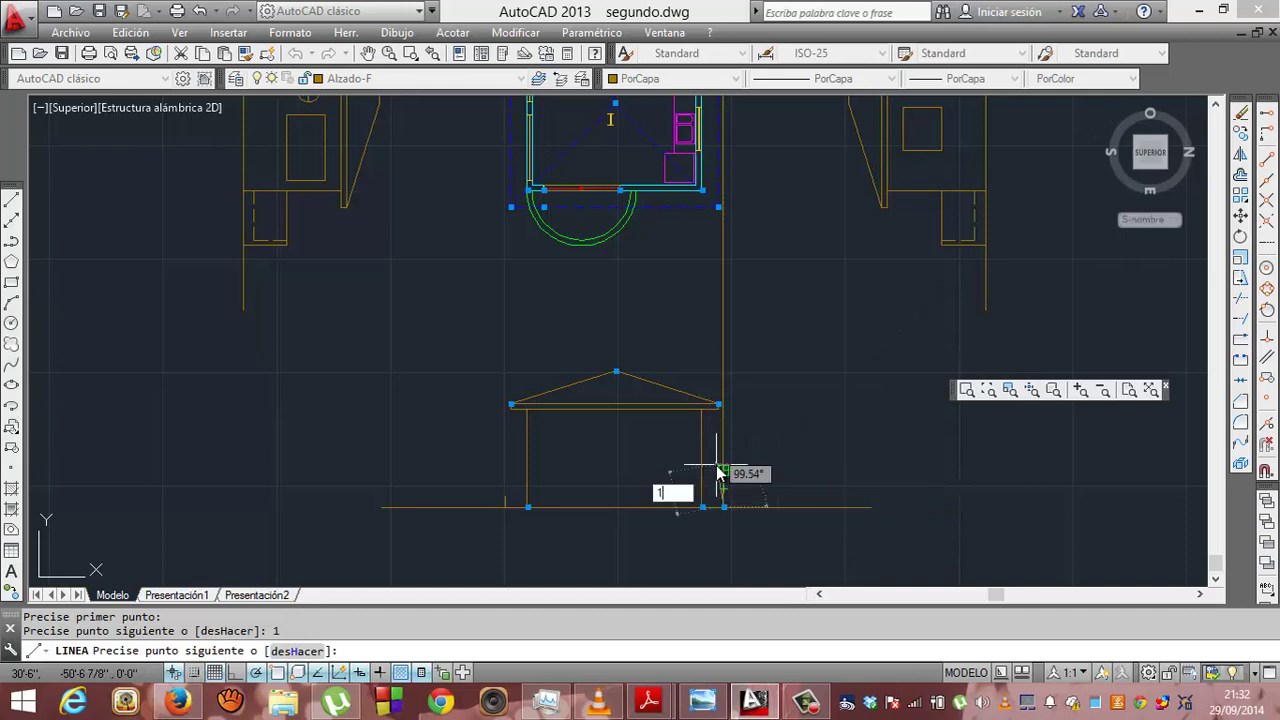
key("Return")
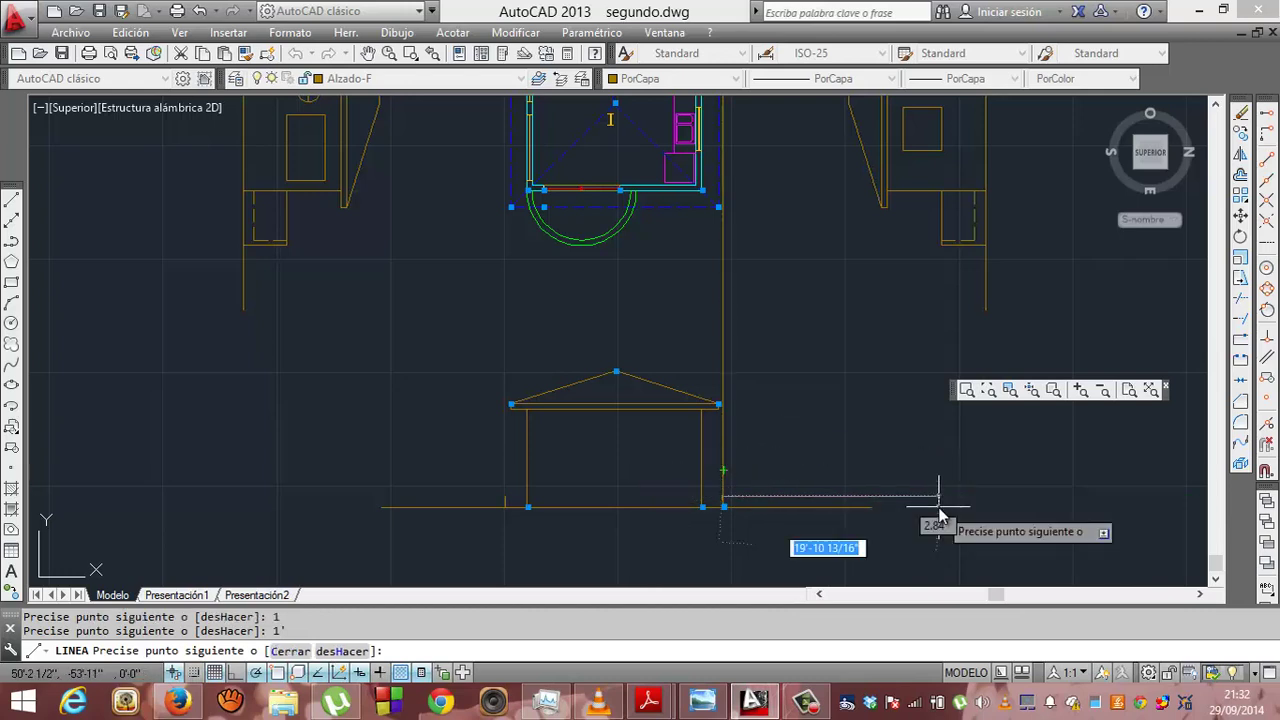
key("Escape")
- Delete the short trial lines at the right wall base
left_click(725, 500)
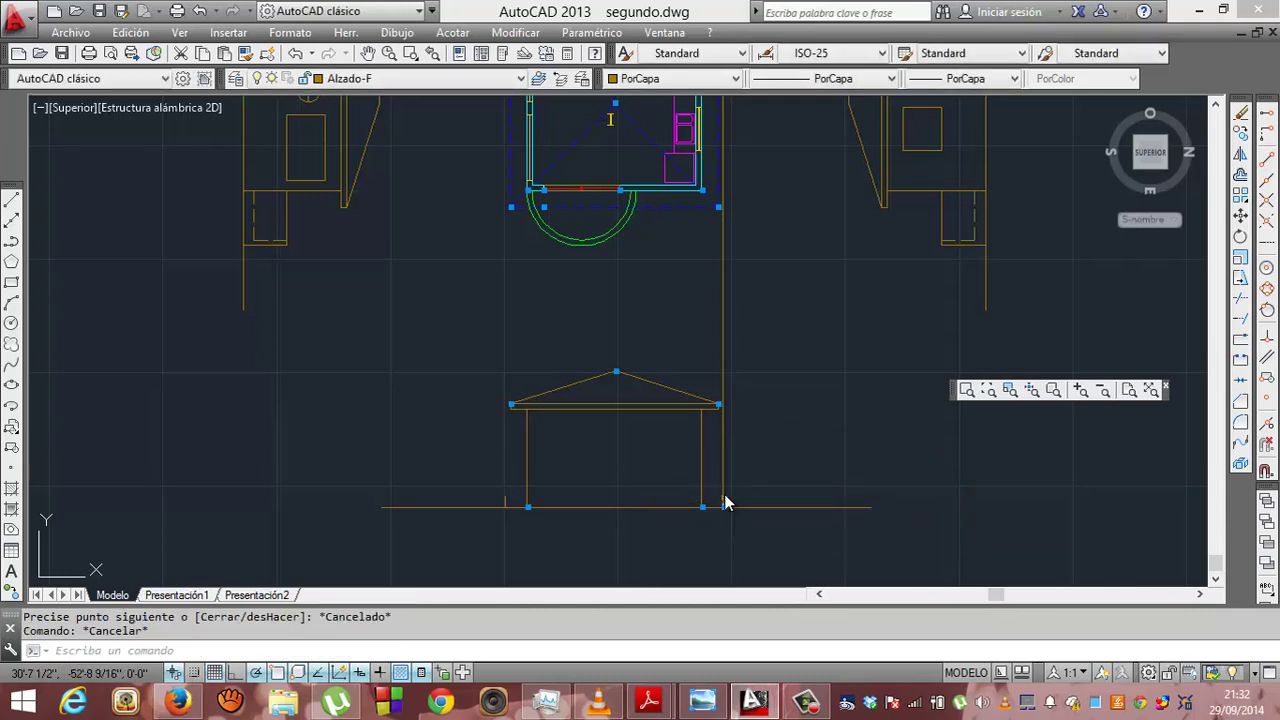
key("Delete")
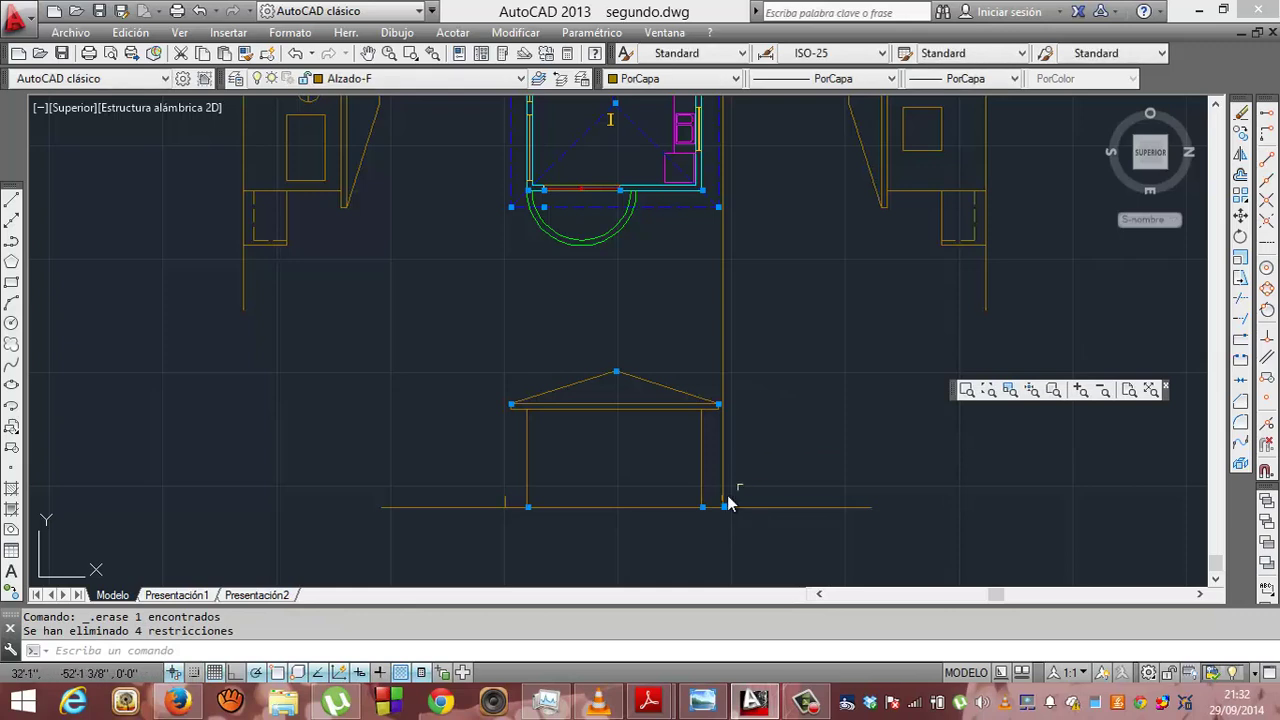
left_click(724, 505)
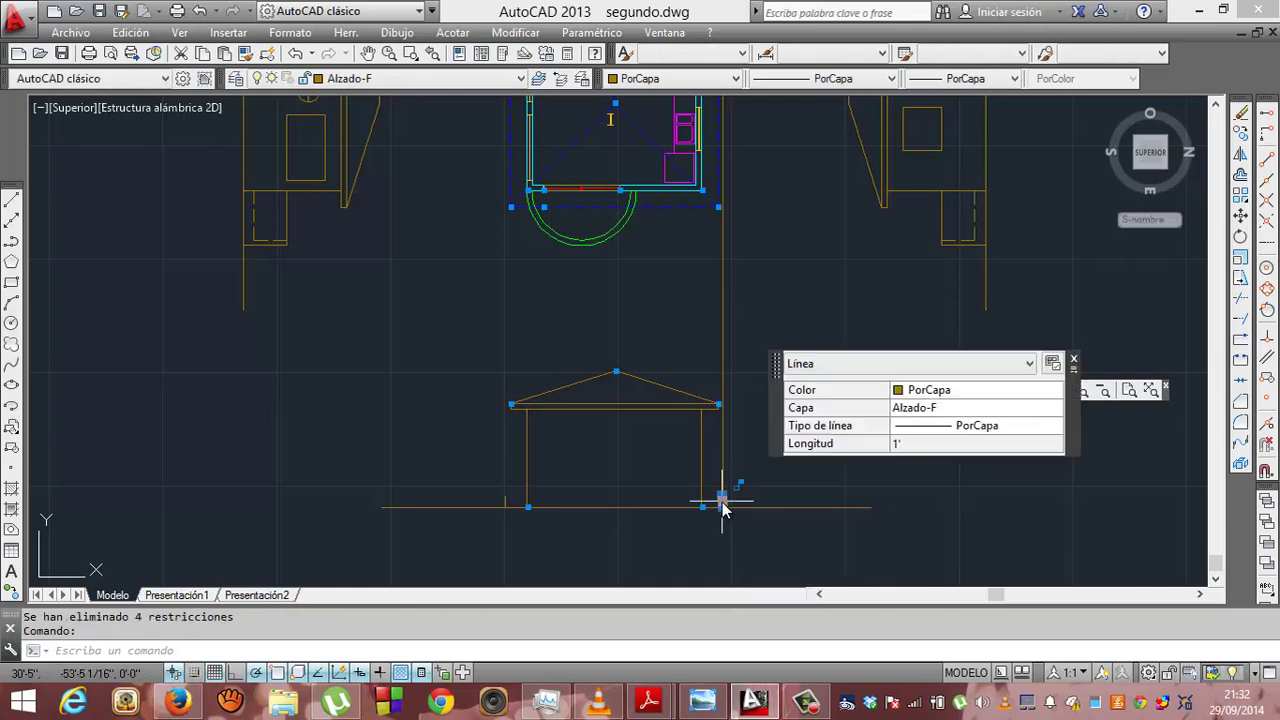
key("Delete")
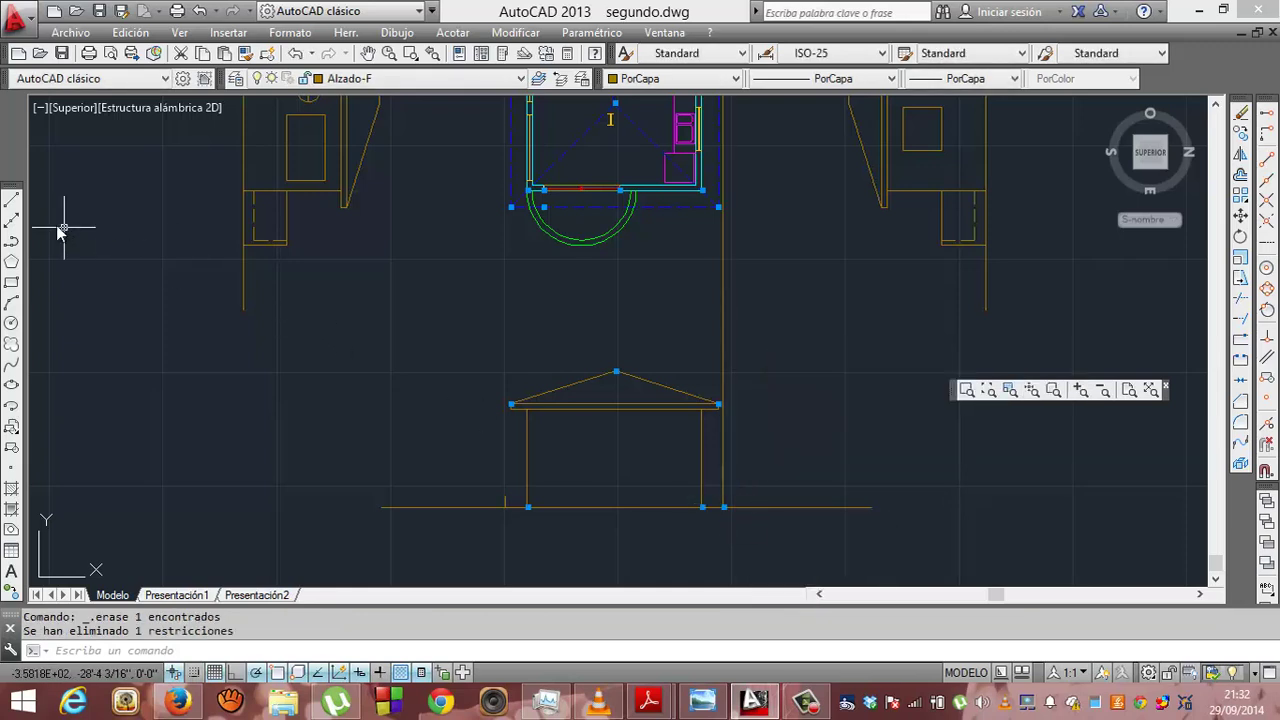
- Draw a 1' vertical line up from the right wall's base endpoint
left_click(14, 200)
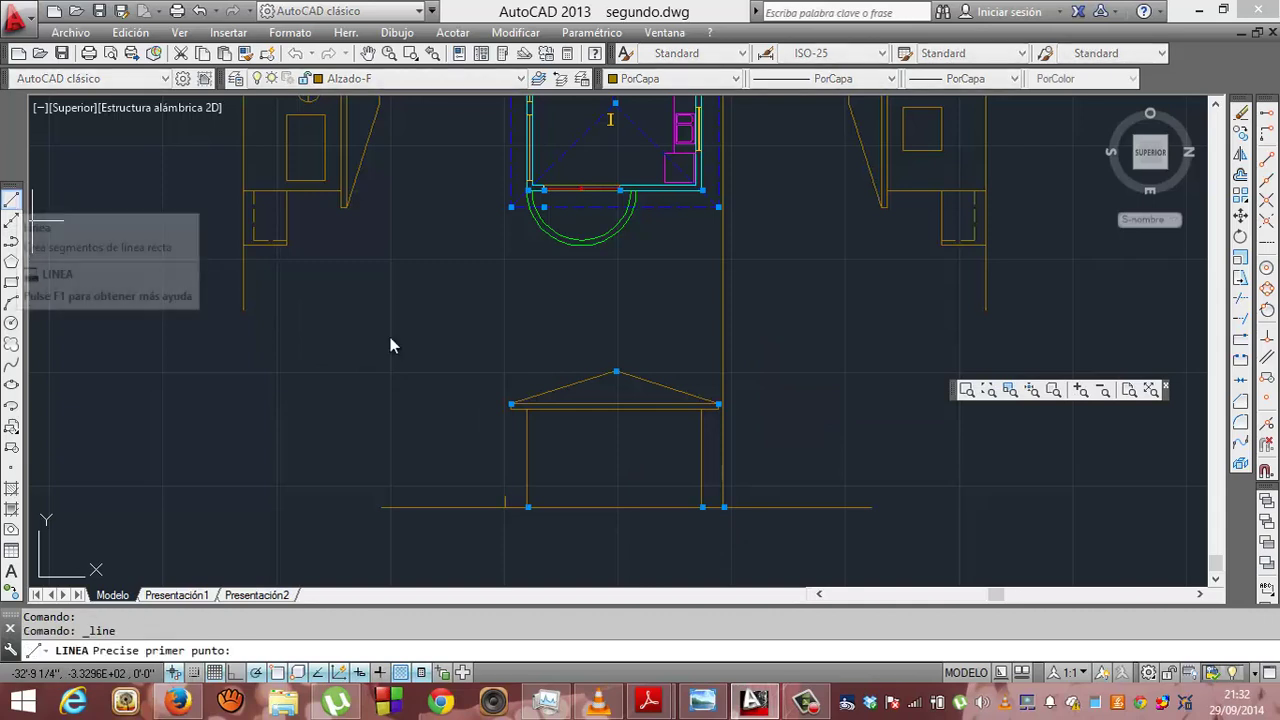
left_click(724, 508)
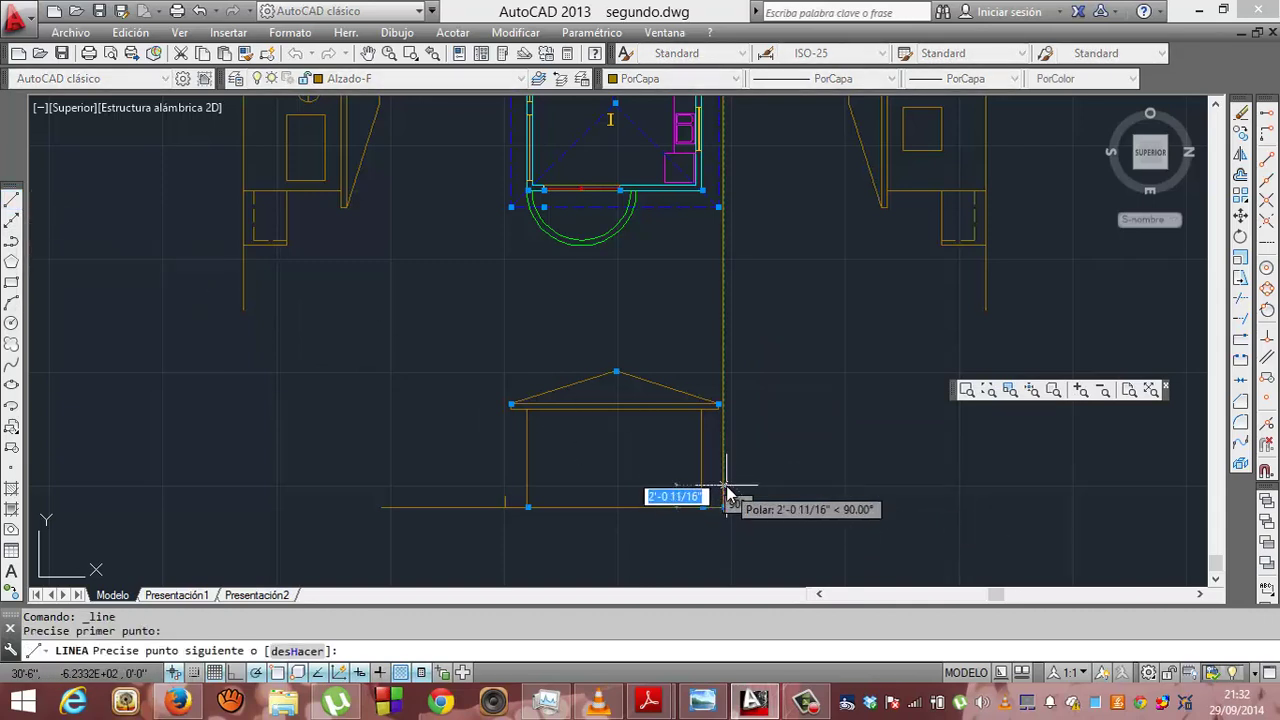
type("1'")
key("Return")
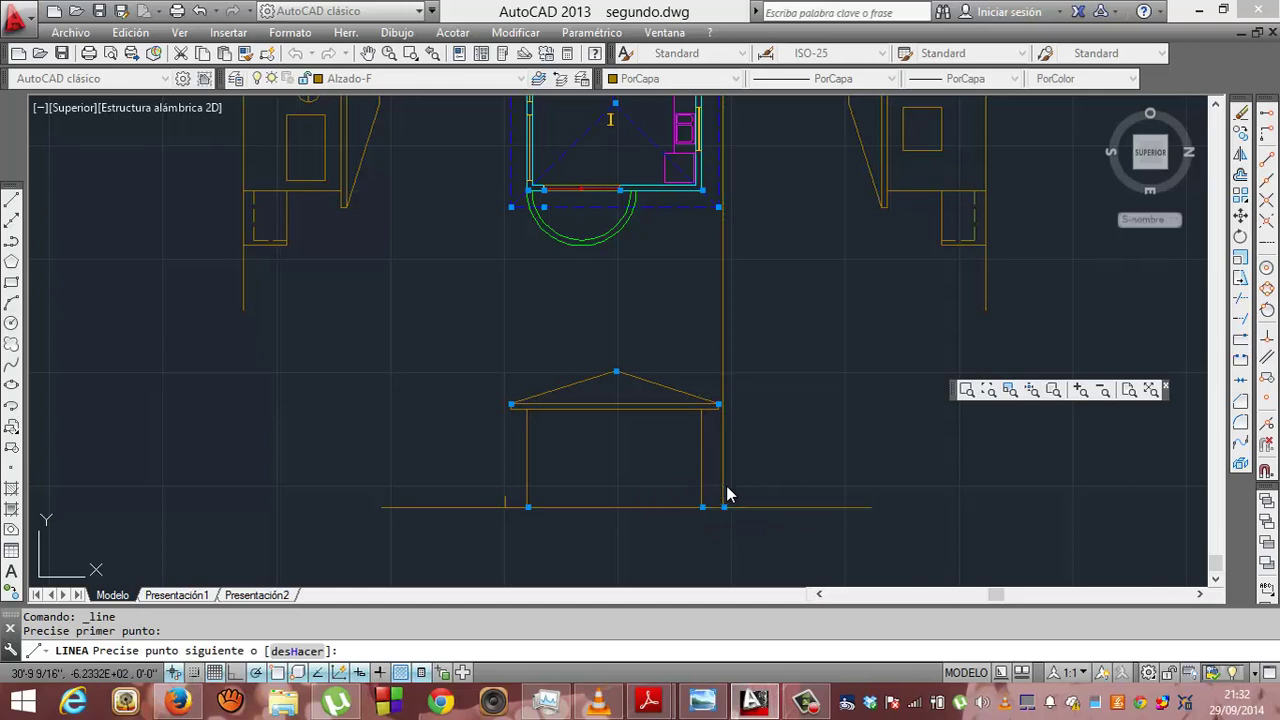
key("Return")
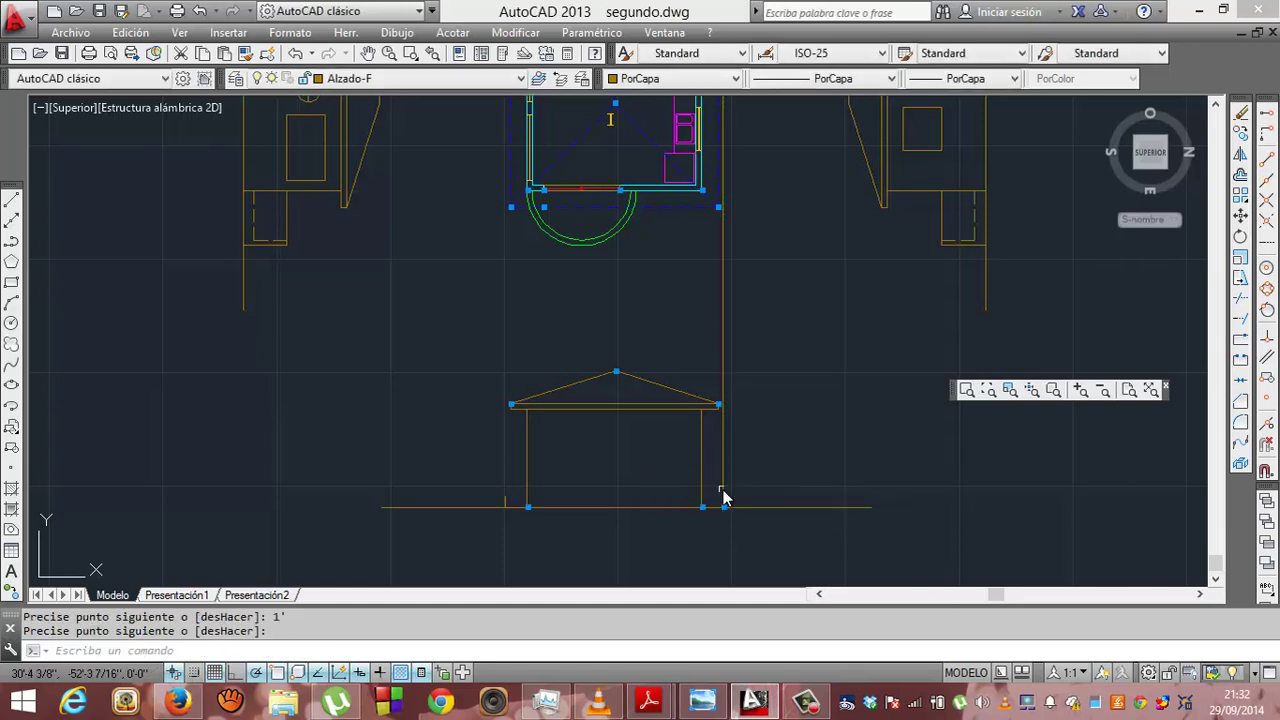
key("Return")
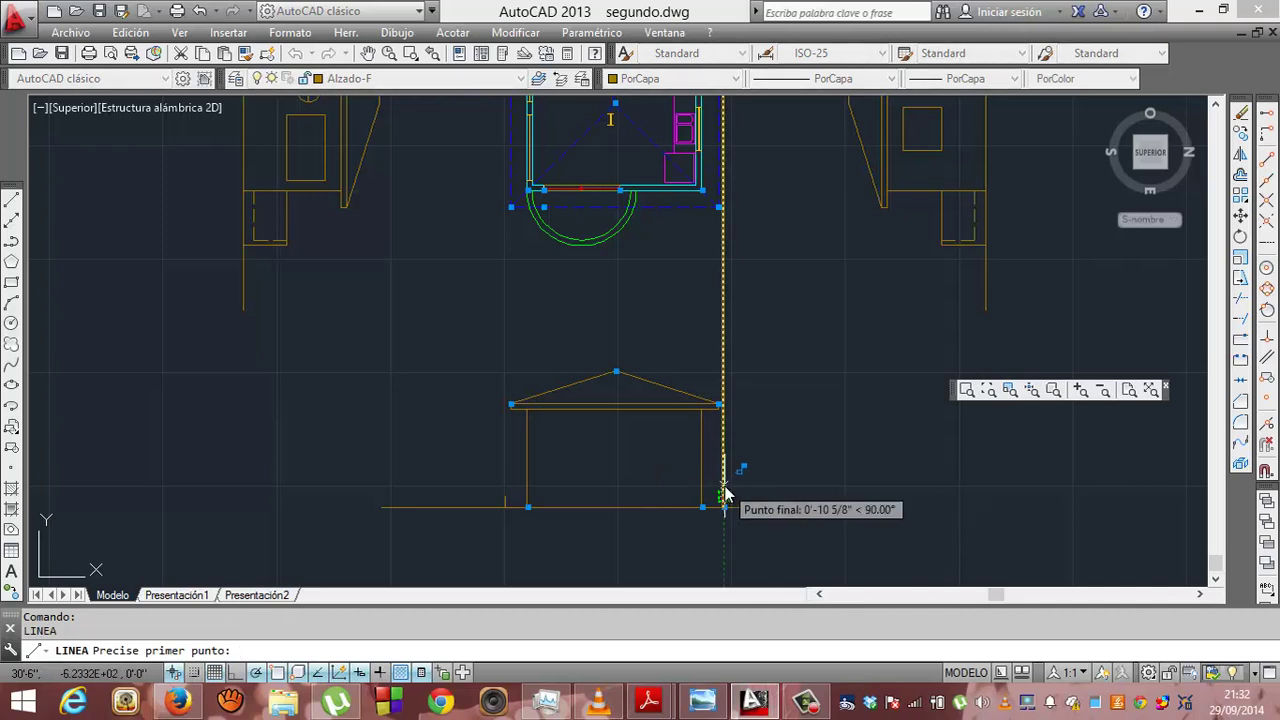
key("Escape")
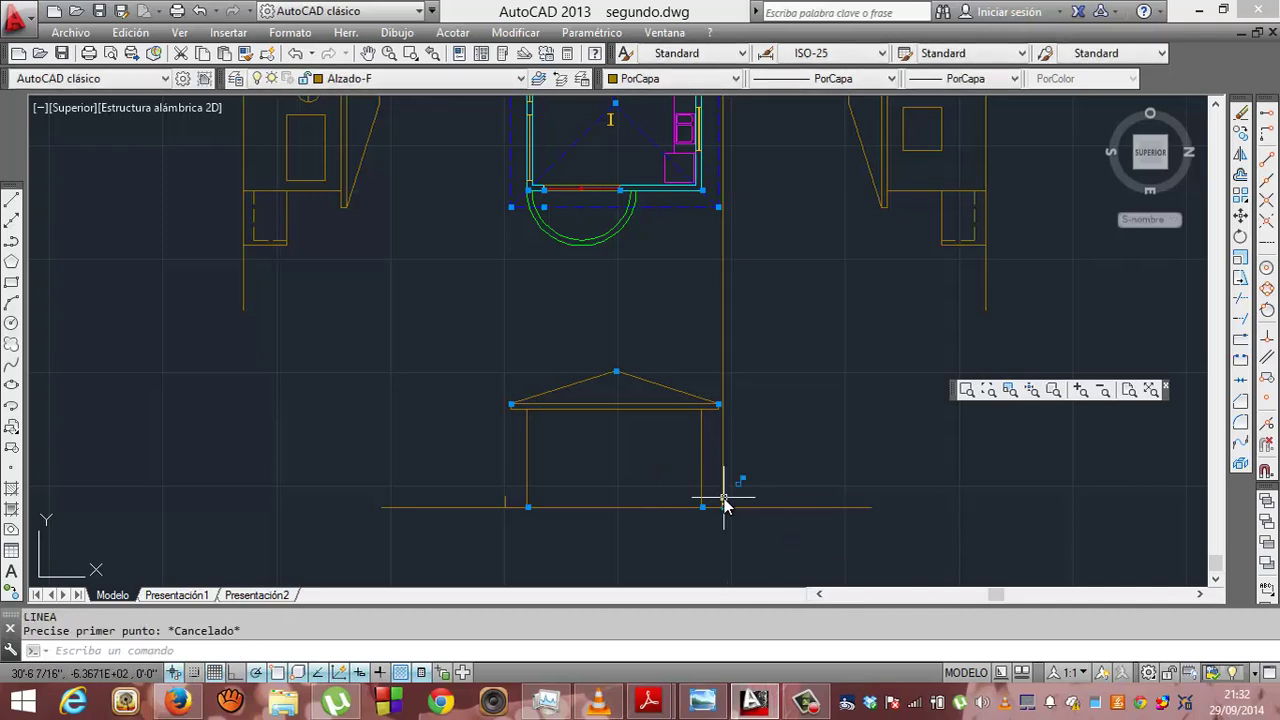
- Erase the long vertical projection line above the right corner
left_click(722, 497)
key("Escape")
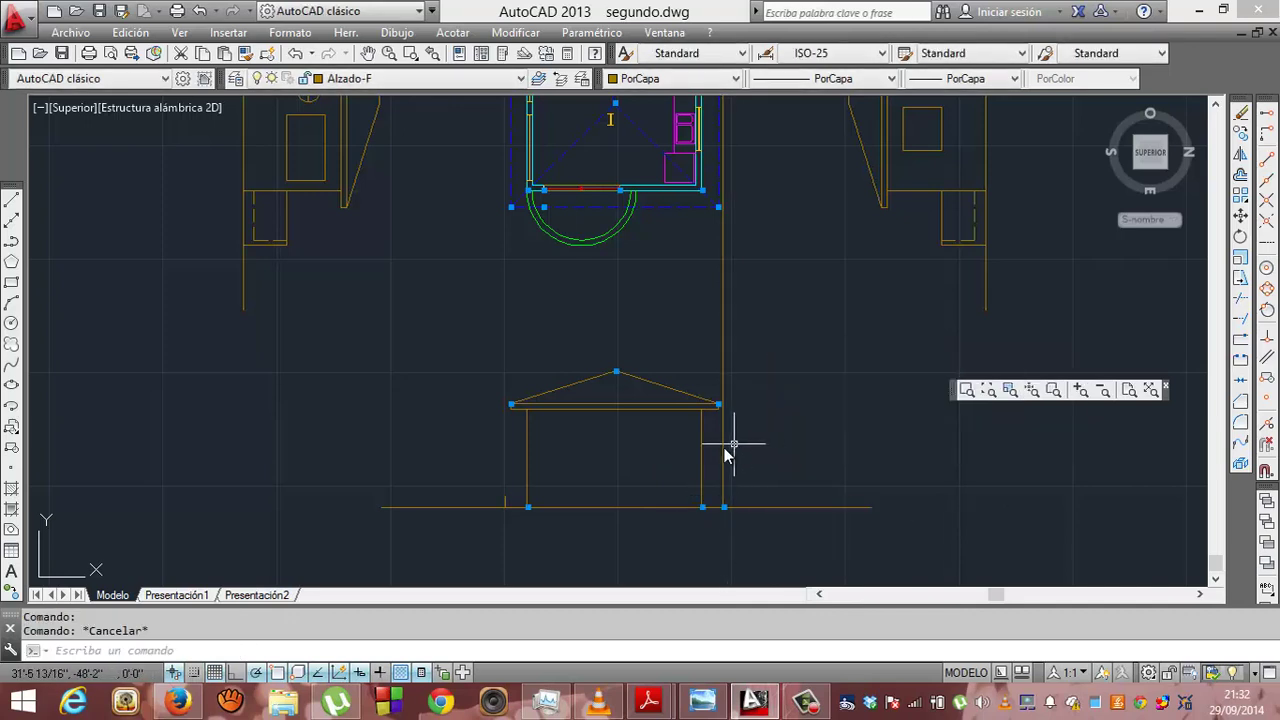
left_click(723, 450)
key("Delete")
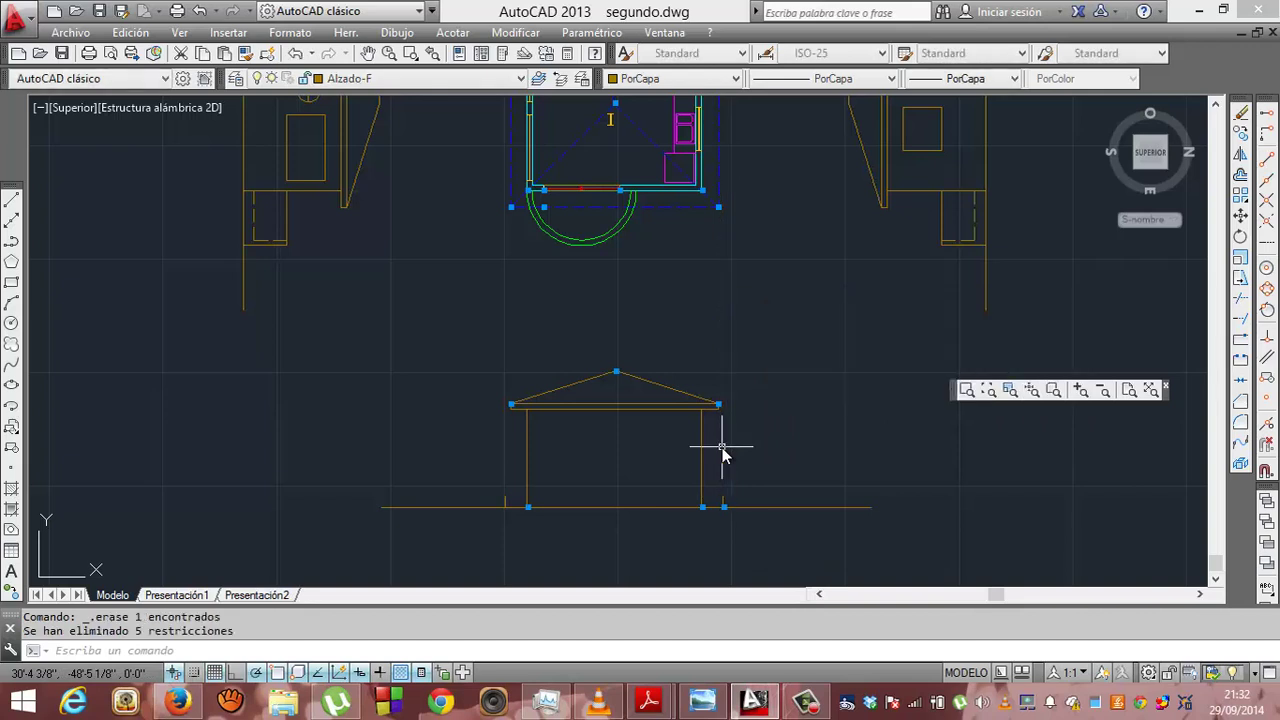
- Draw one short ground-line segment at the left wall base and another at the right wall base
left_click(11, 198)
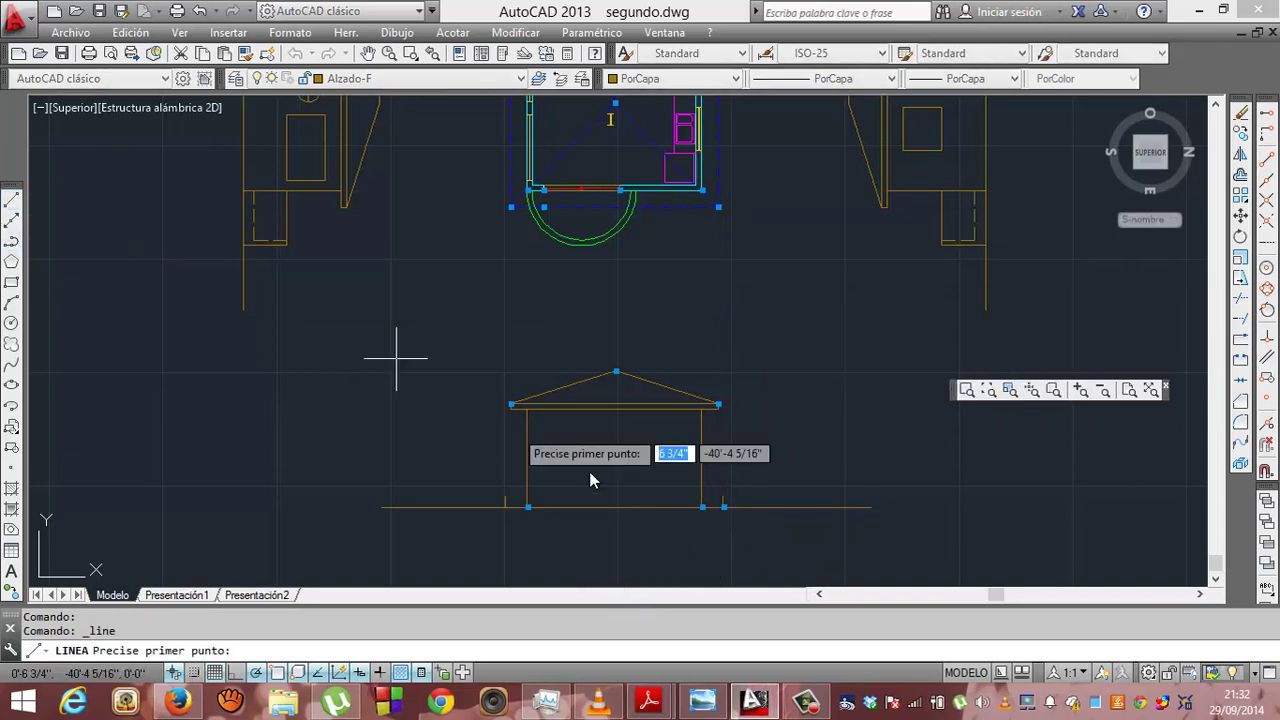
left_click(505, 498)
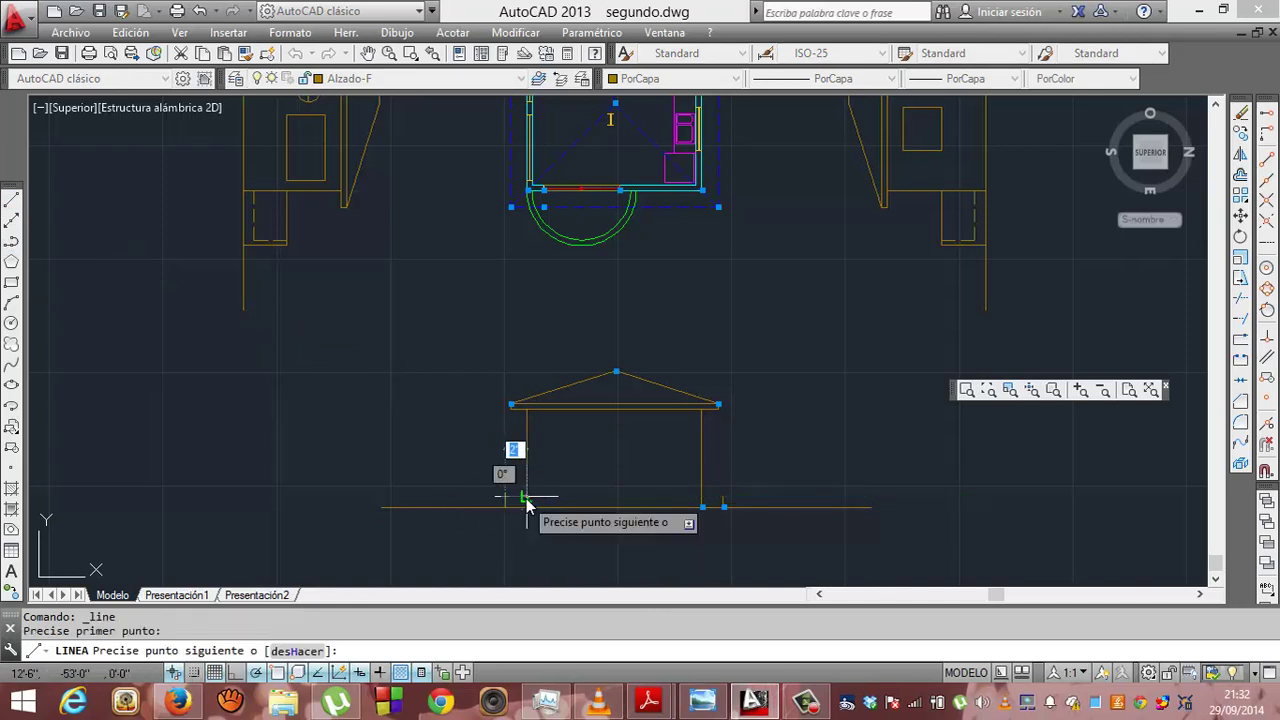
left_click(528, 507)
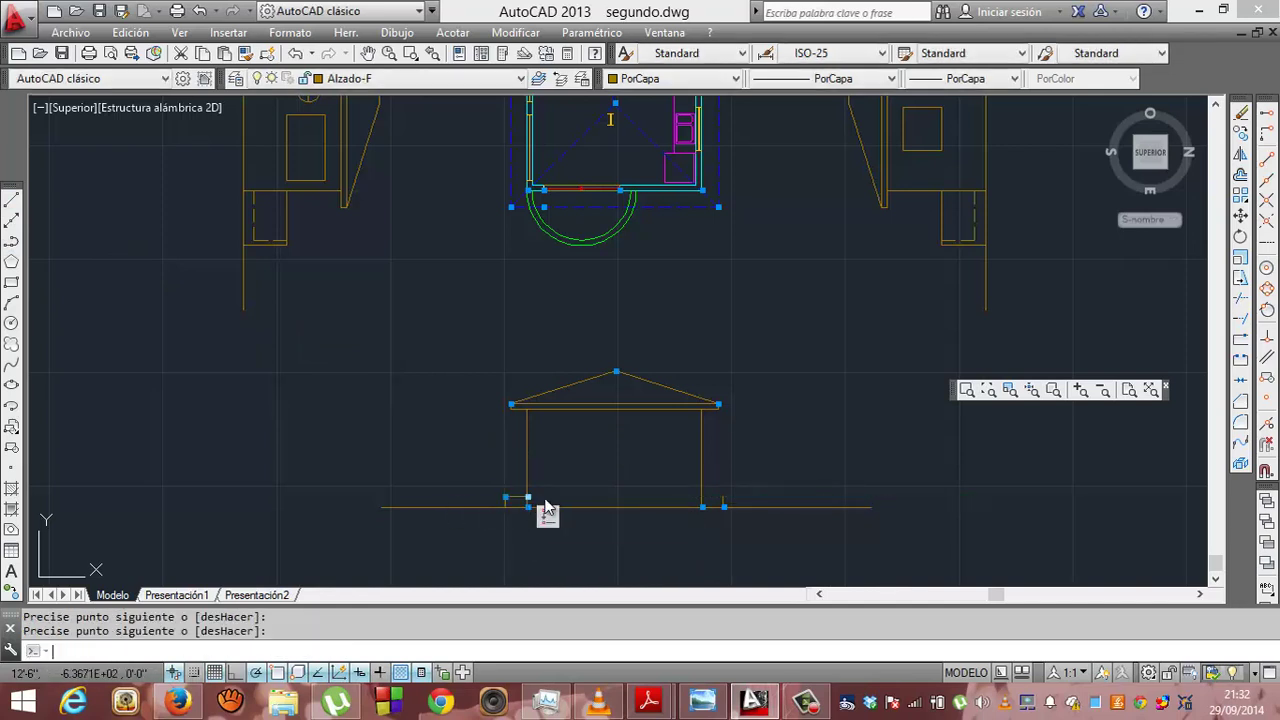
key("Escape")
key("Escape")
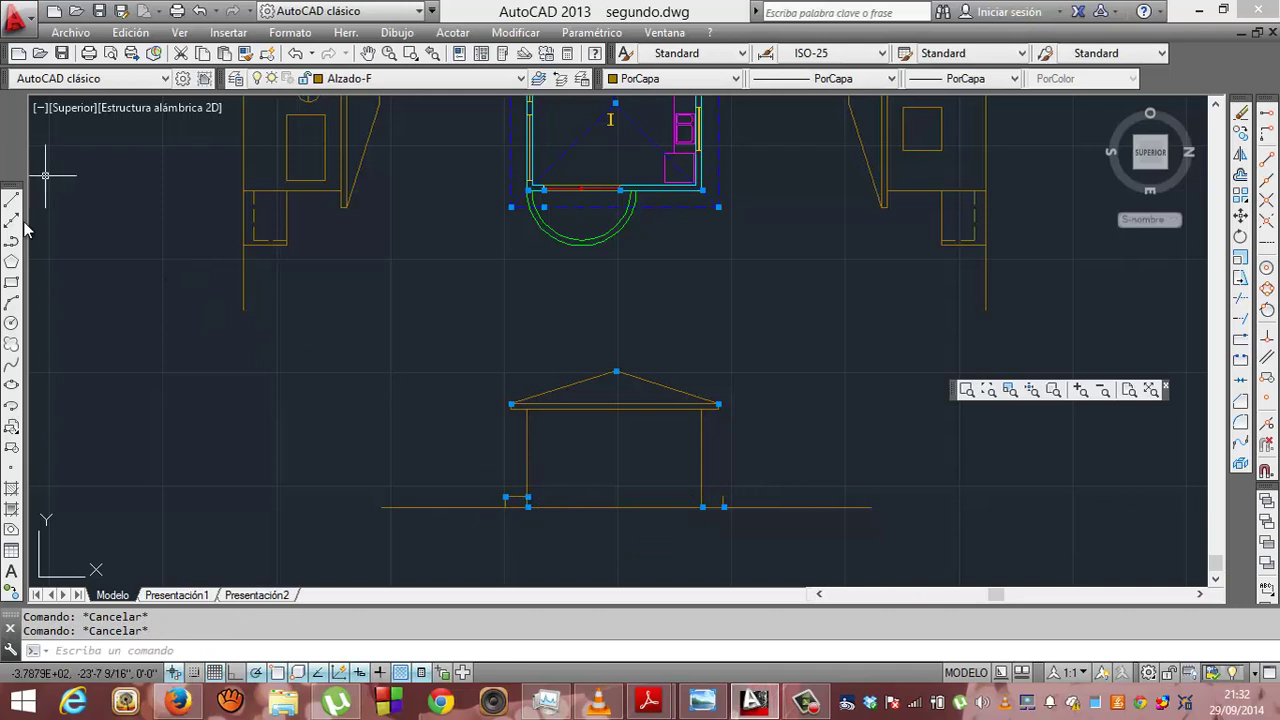
left_click(11, 201)
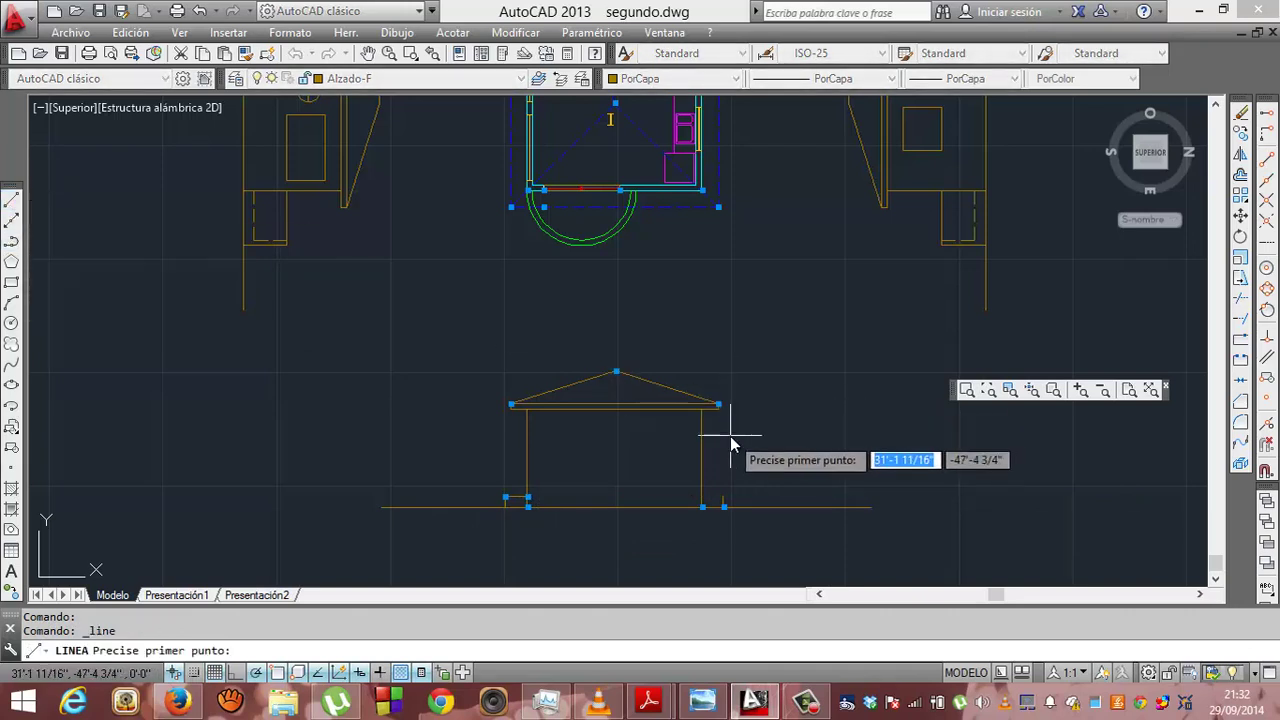
left_click(724, 505)
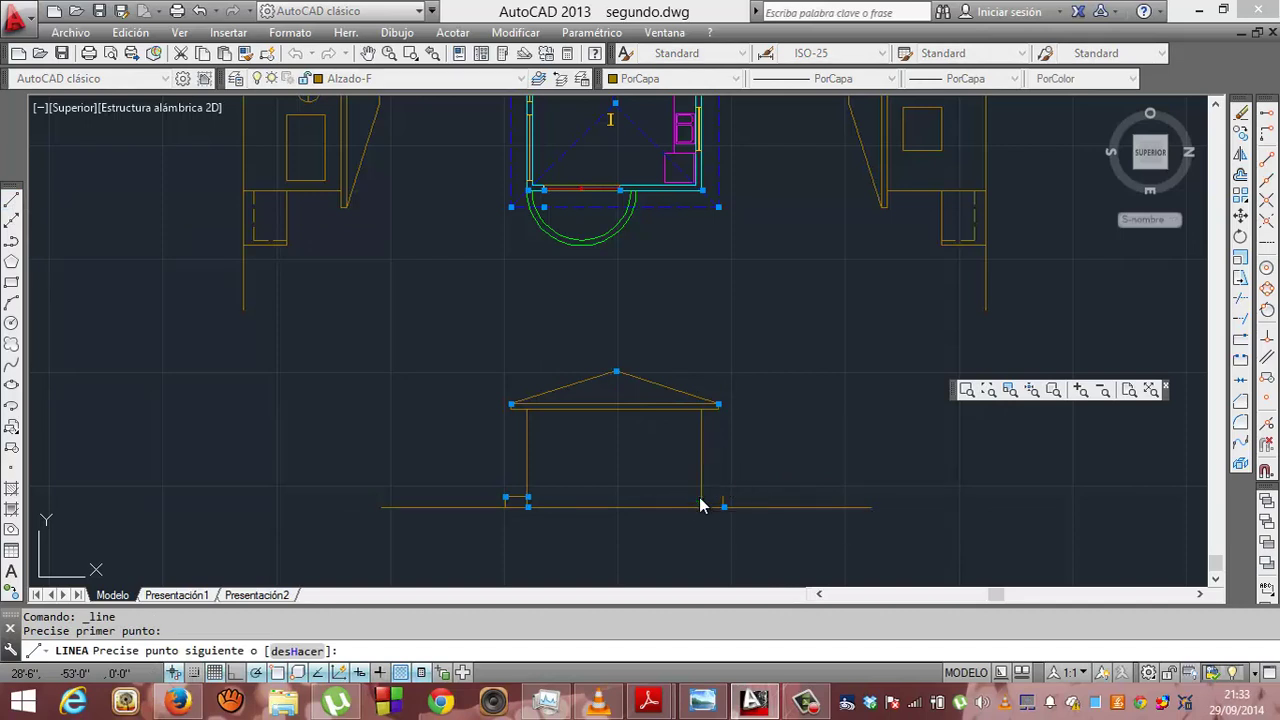
left_click(702, 498)
key("Escape")
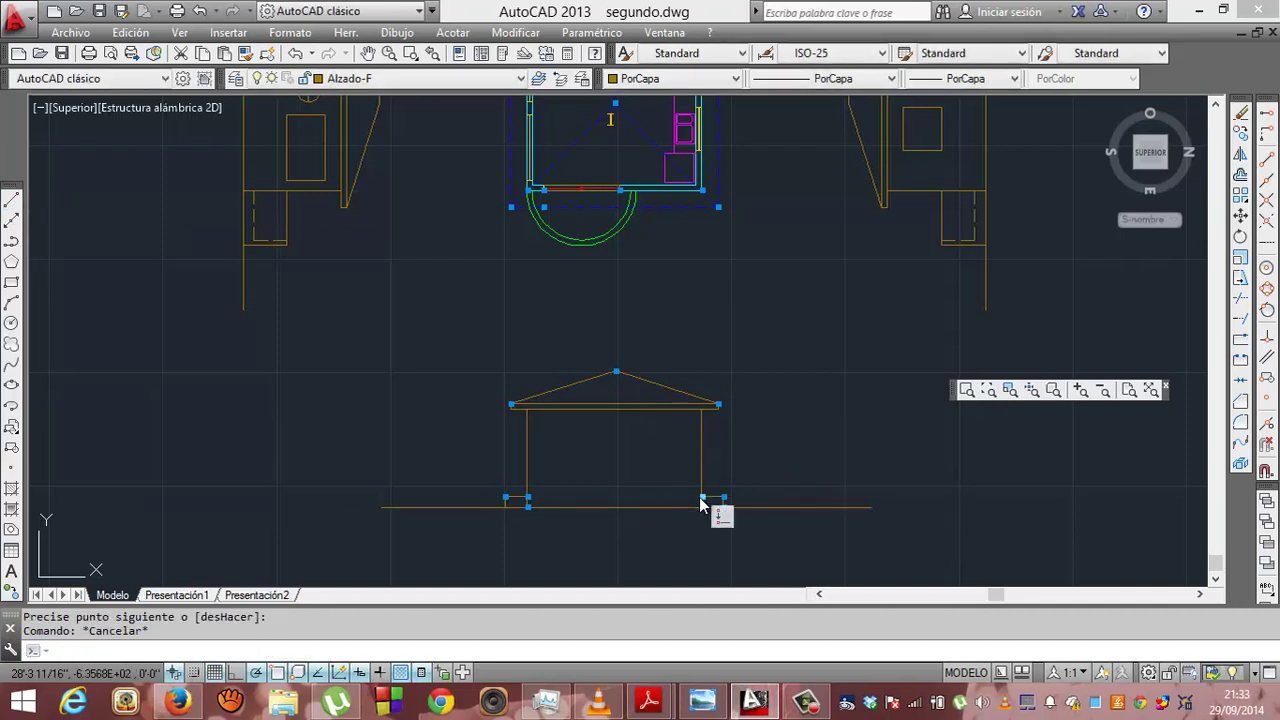
key("Escape")
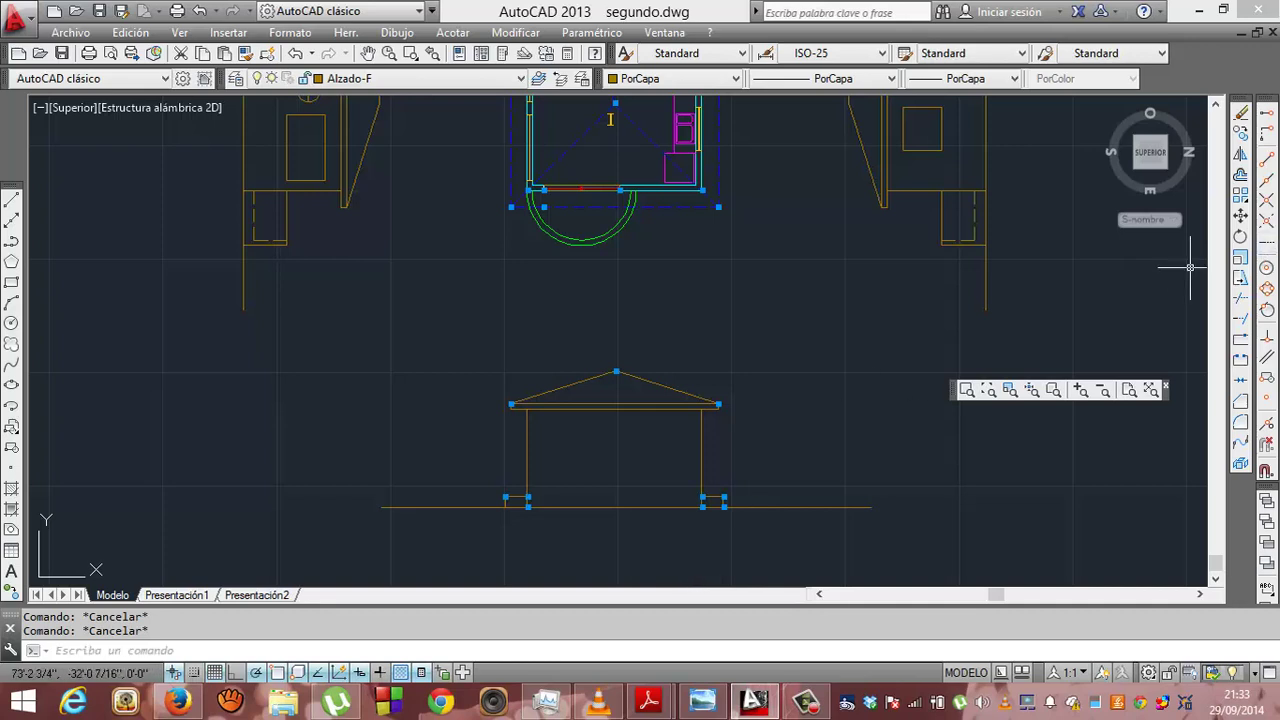
- Project the plan's door opening down to the lower elevation's ground line
left_click(1216, 104)
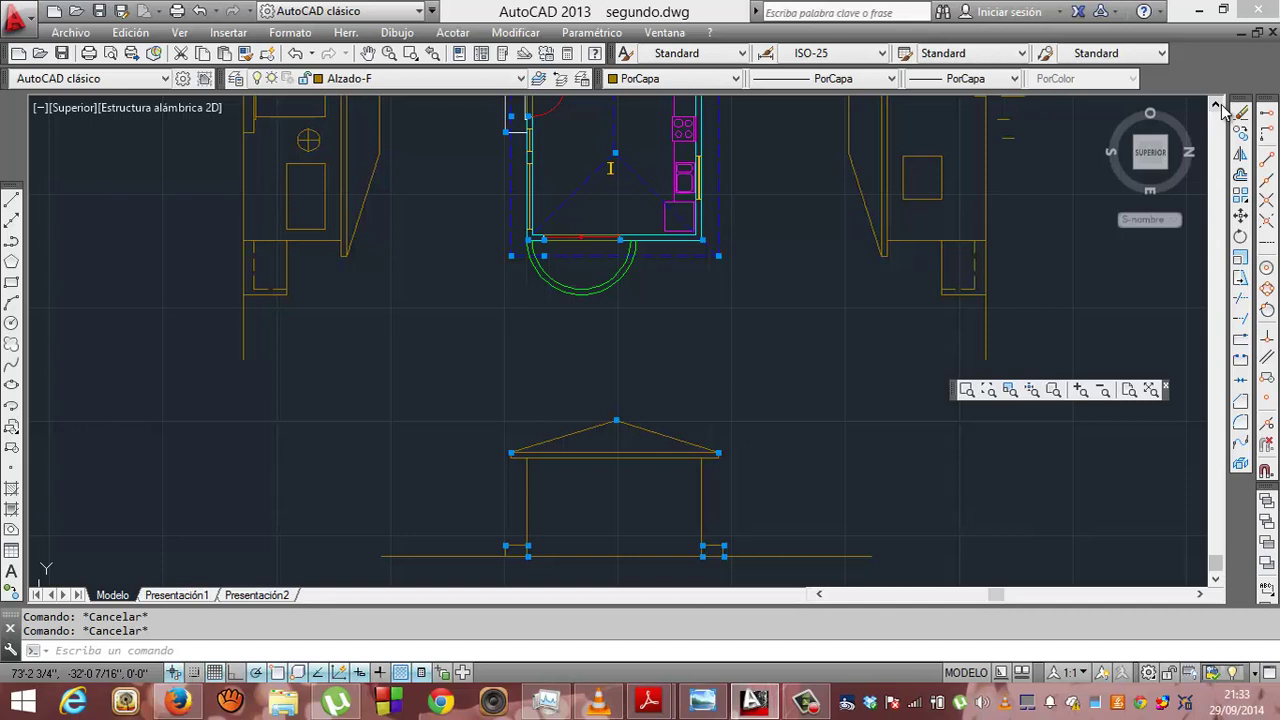
left_click(1217, 104)
left_click(1217, 104)
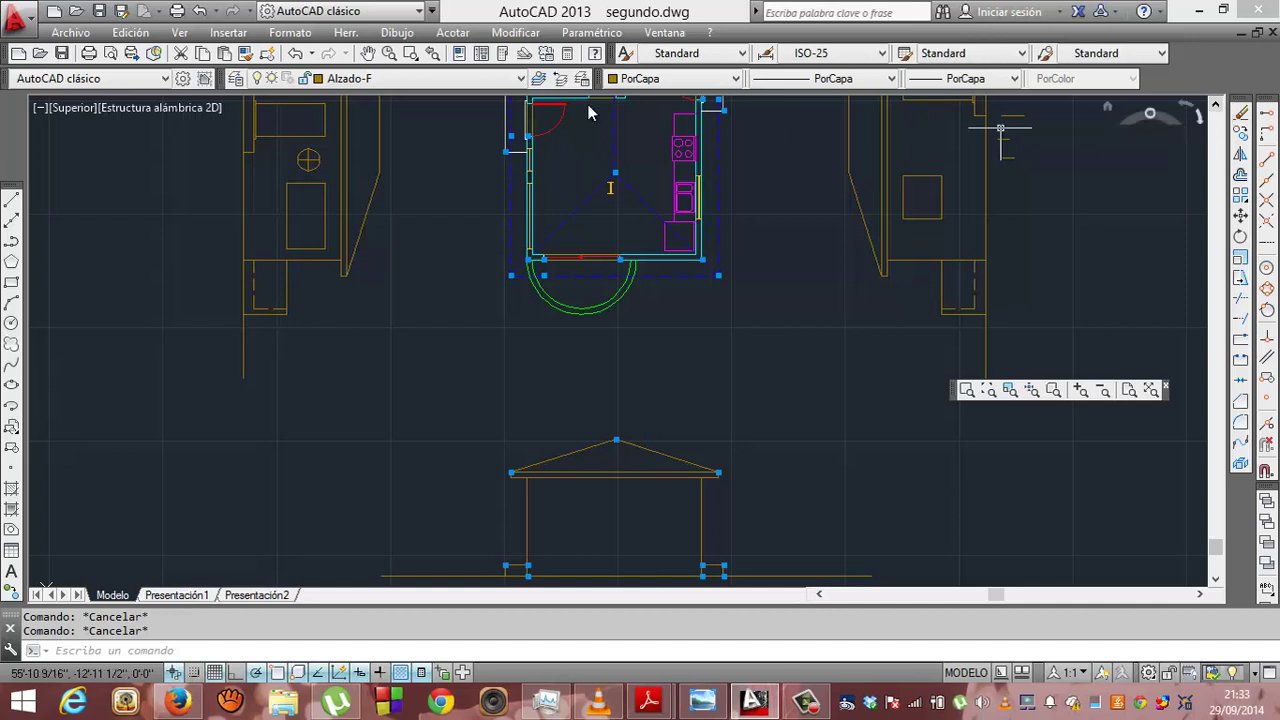
left_click(10, 201)
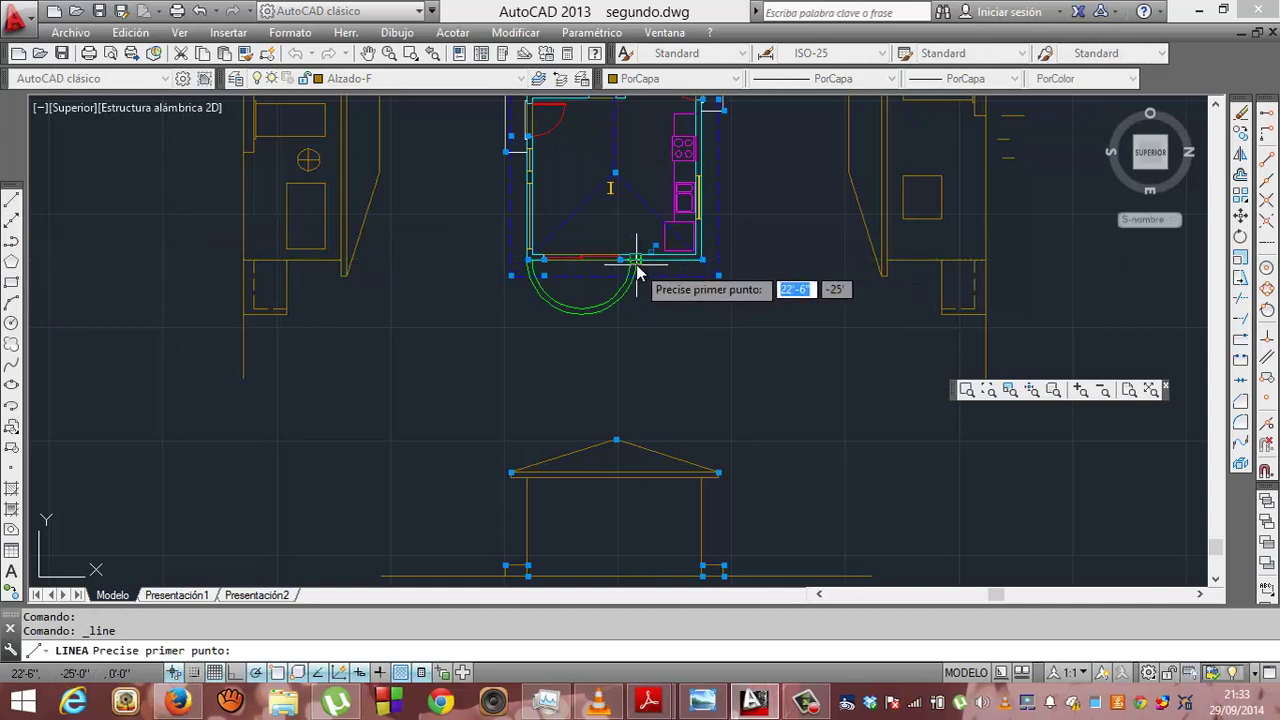
left_click(635, 260)
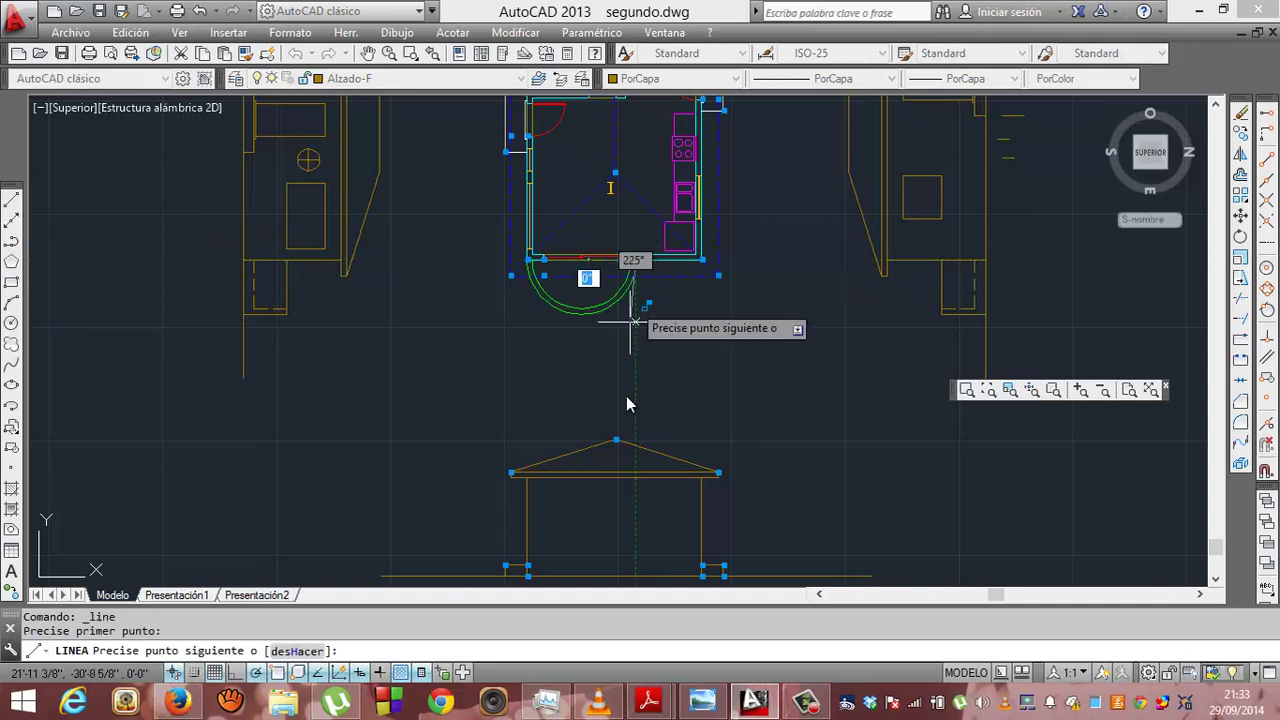
left_click(636, 578)
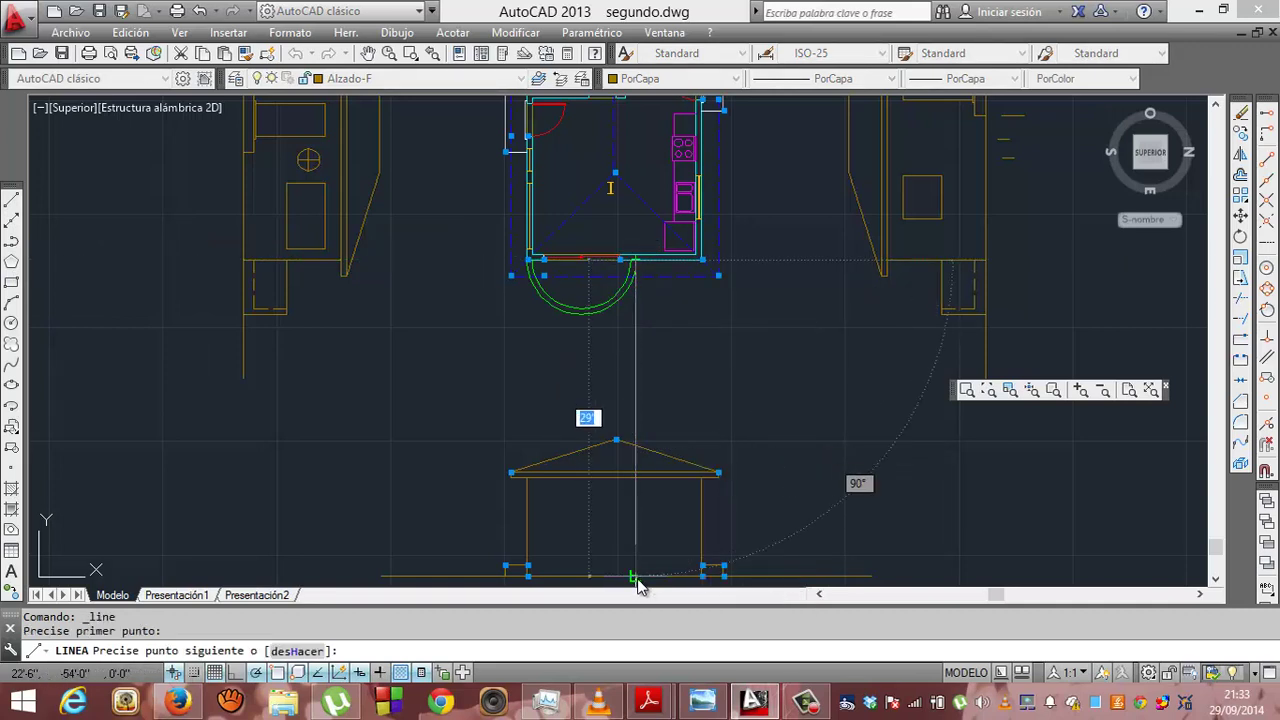
key("Return")
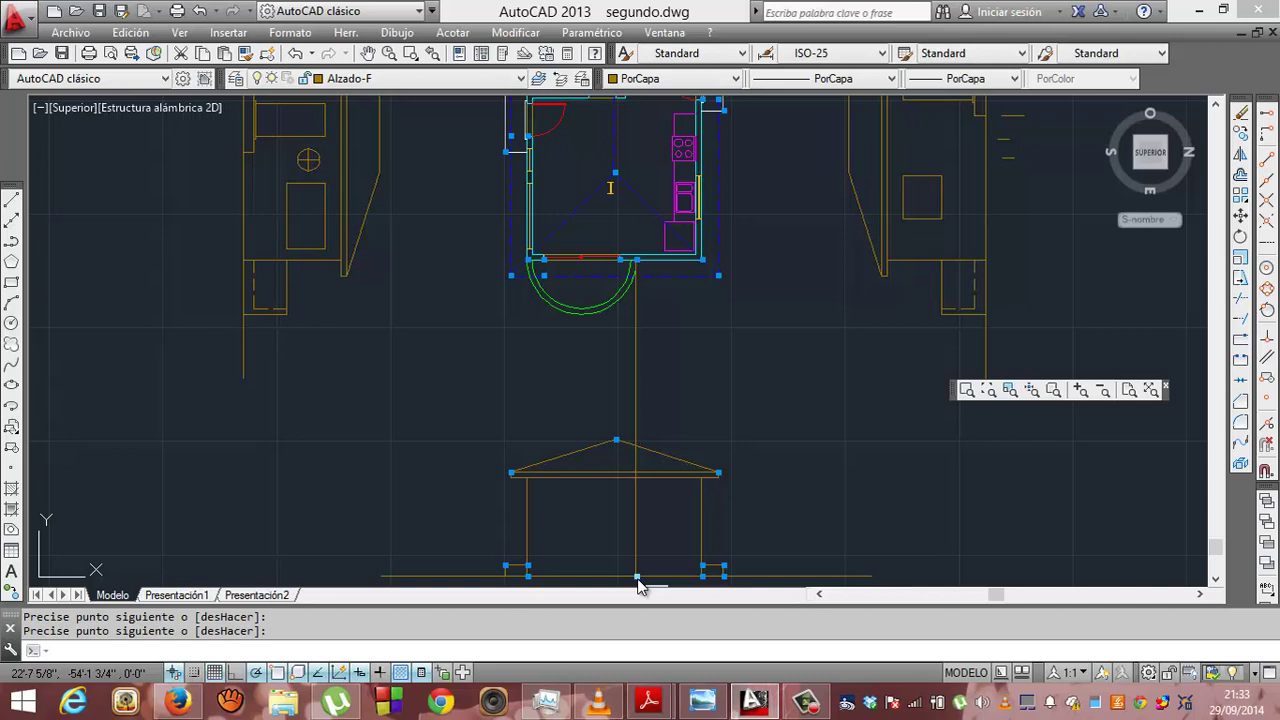
key("Escape")
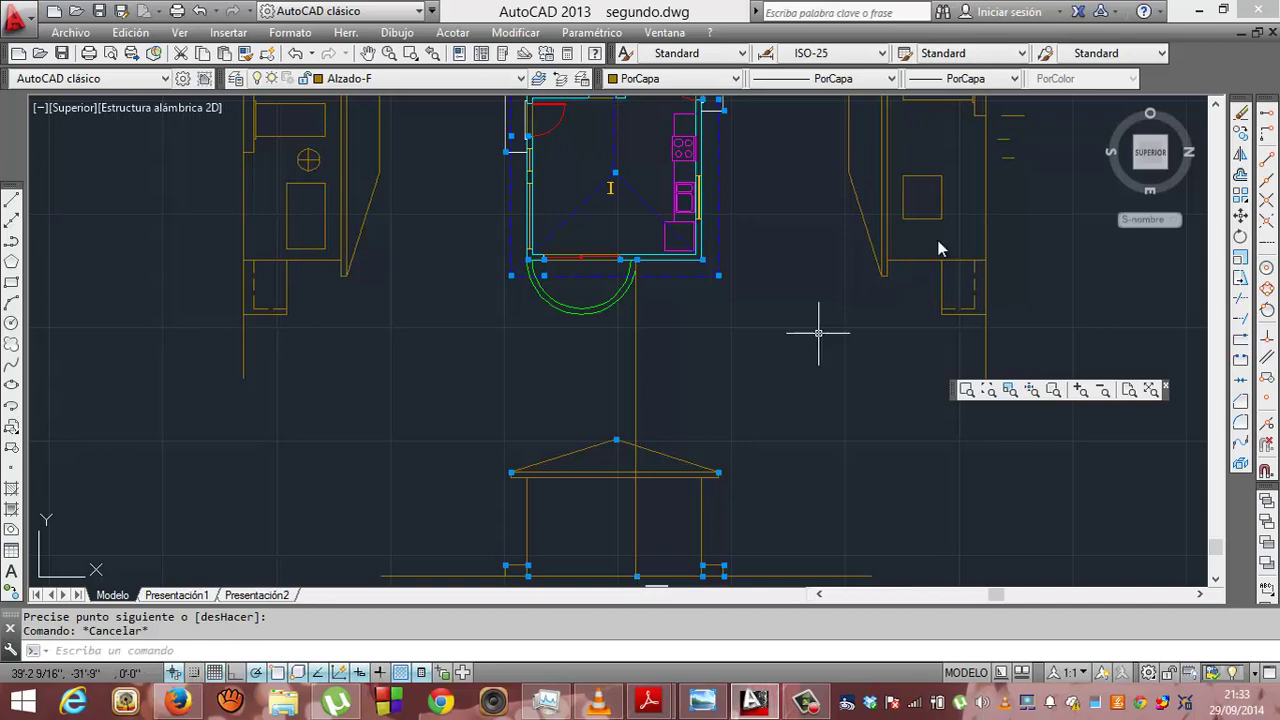
- Draw a 4' vertical door edge up from the projection's ground point, then erase the projection line
left_click(962, 315)
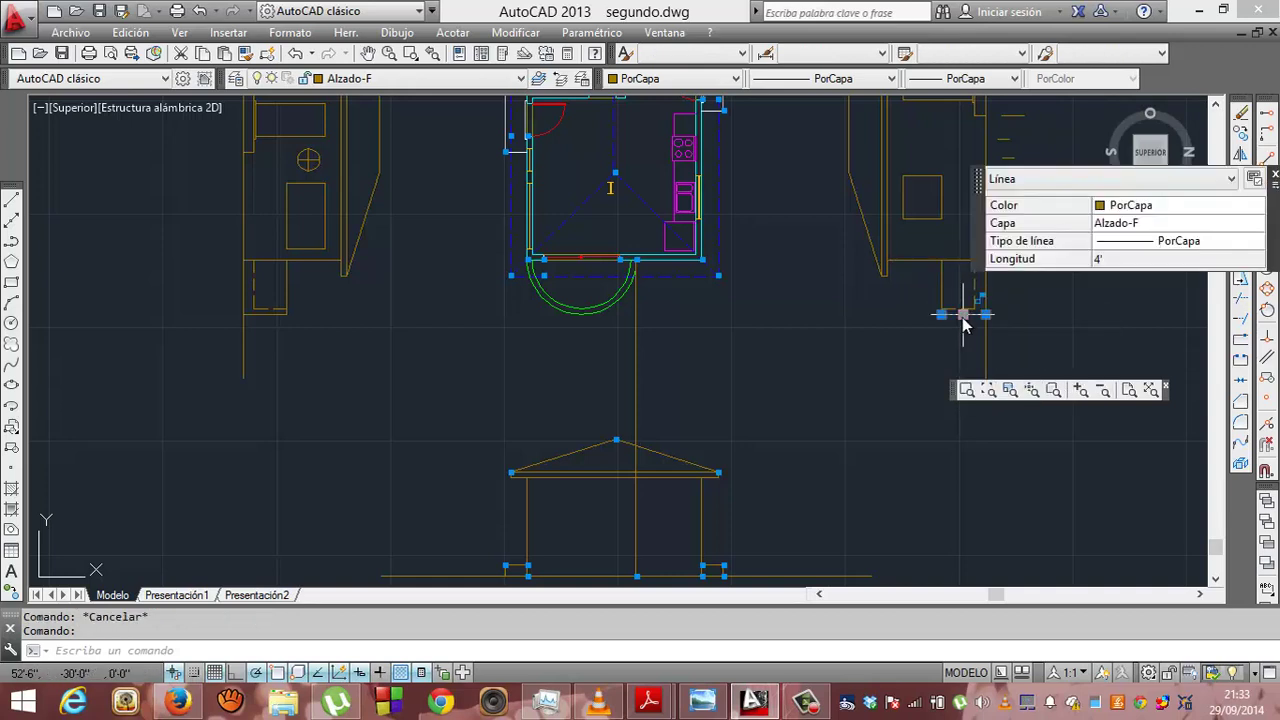
key("Escape")
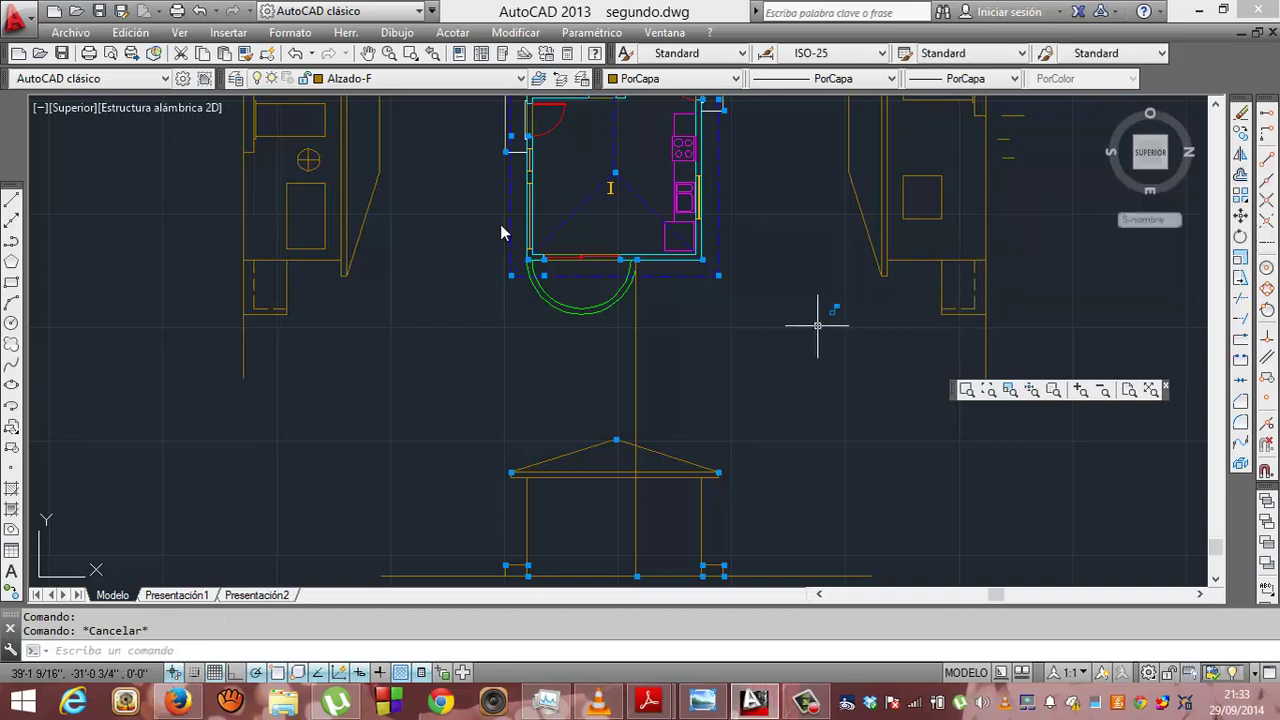
left_click(11, 200)
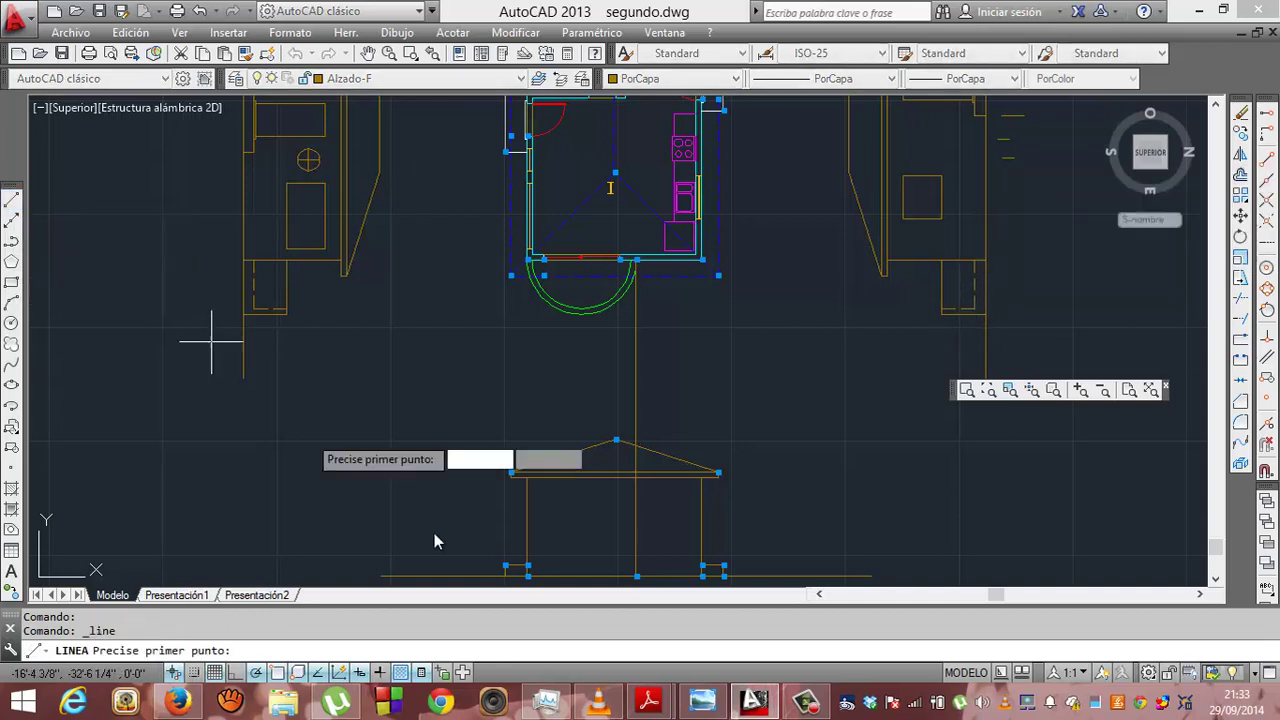
left_click(637, 577)
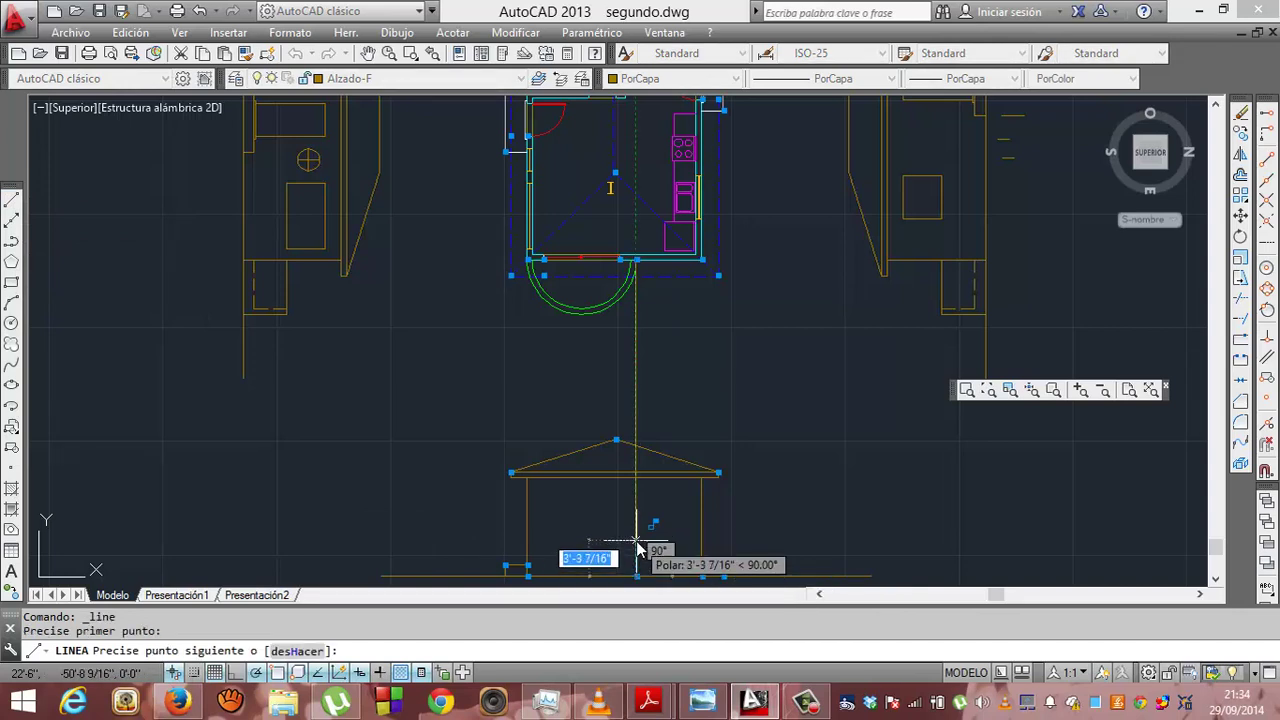
type("4'")
key("Return")
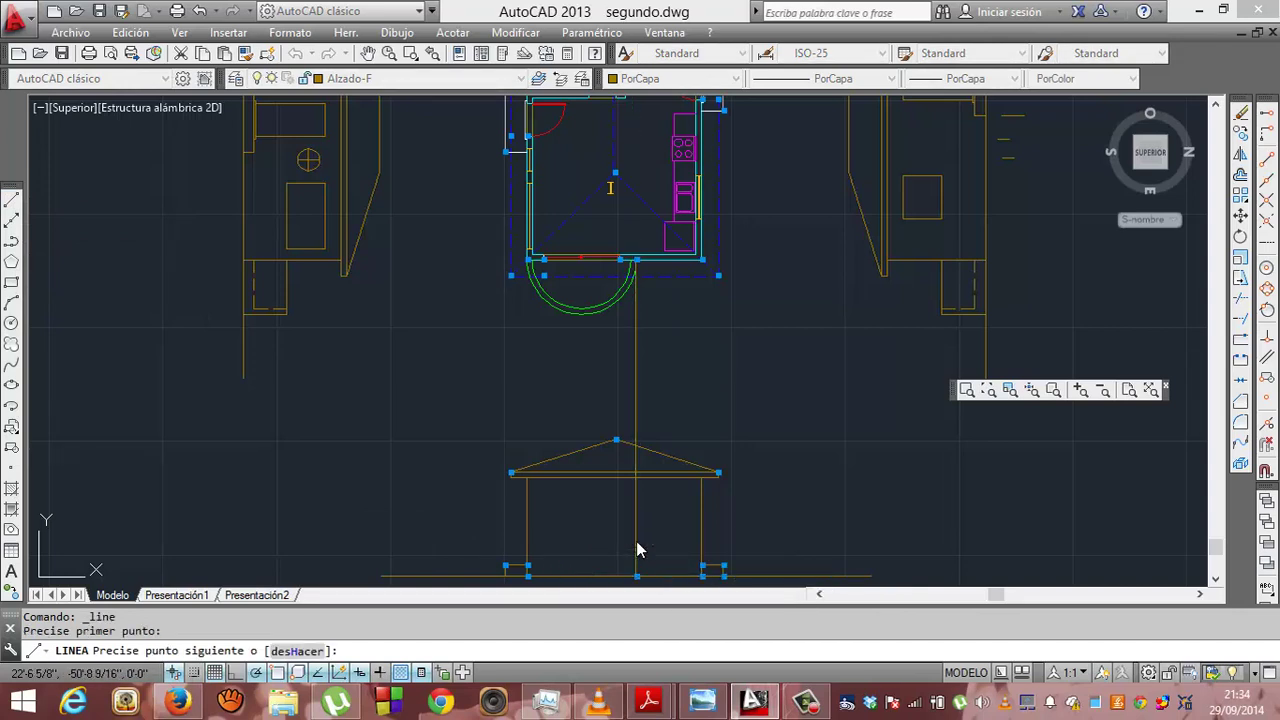
key("Return")
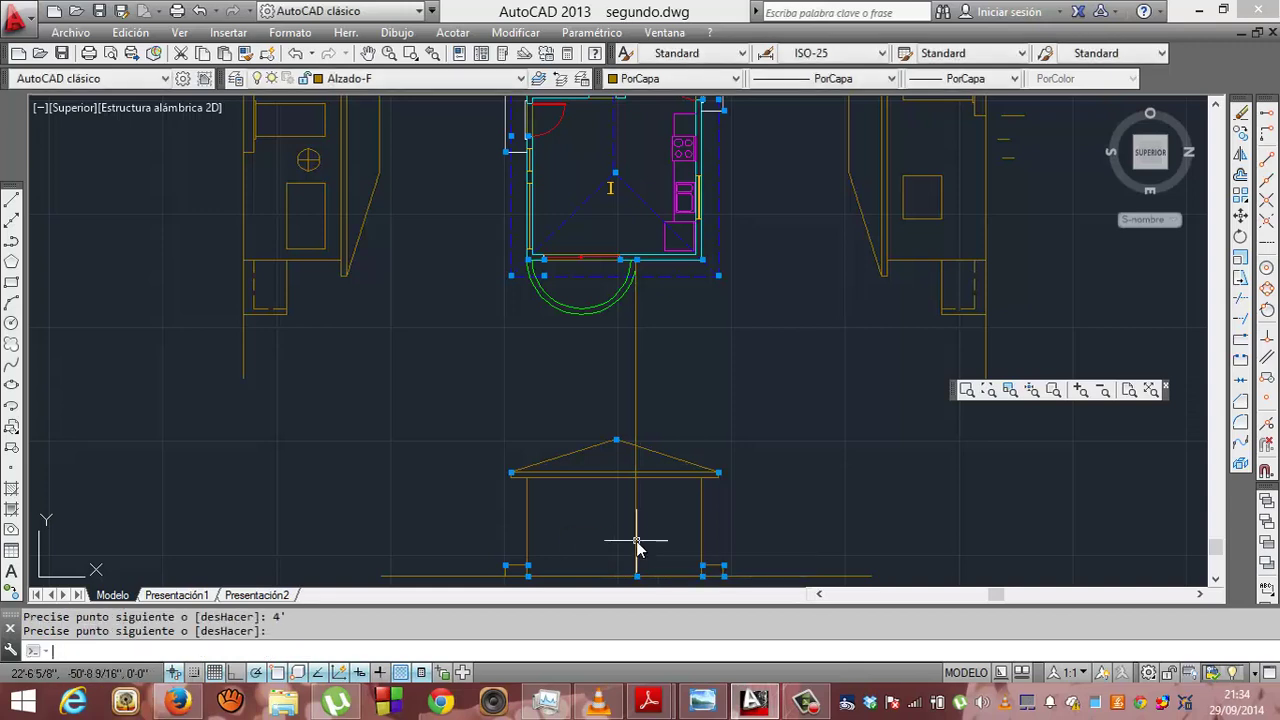
key("Escape")
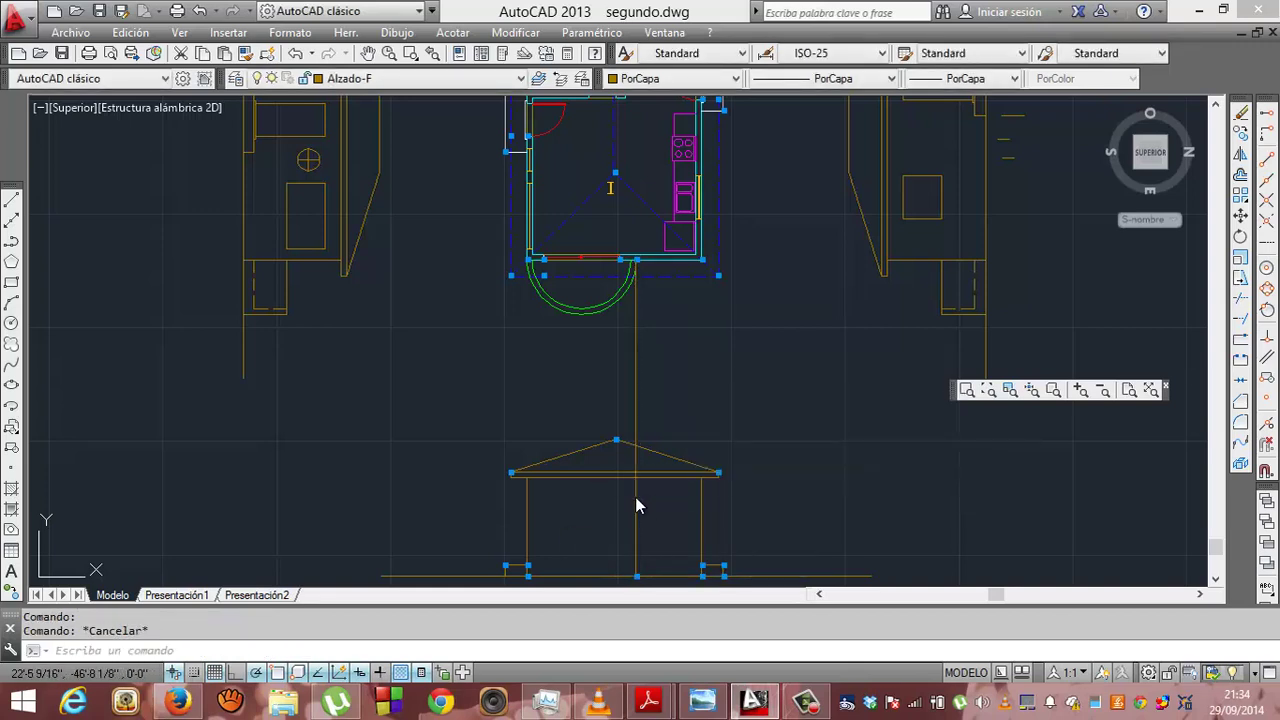
left_click(637, 502)
key("Delete")
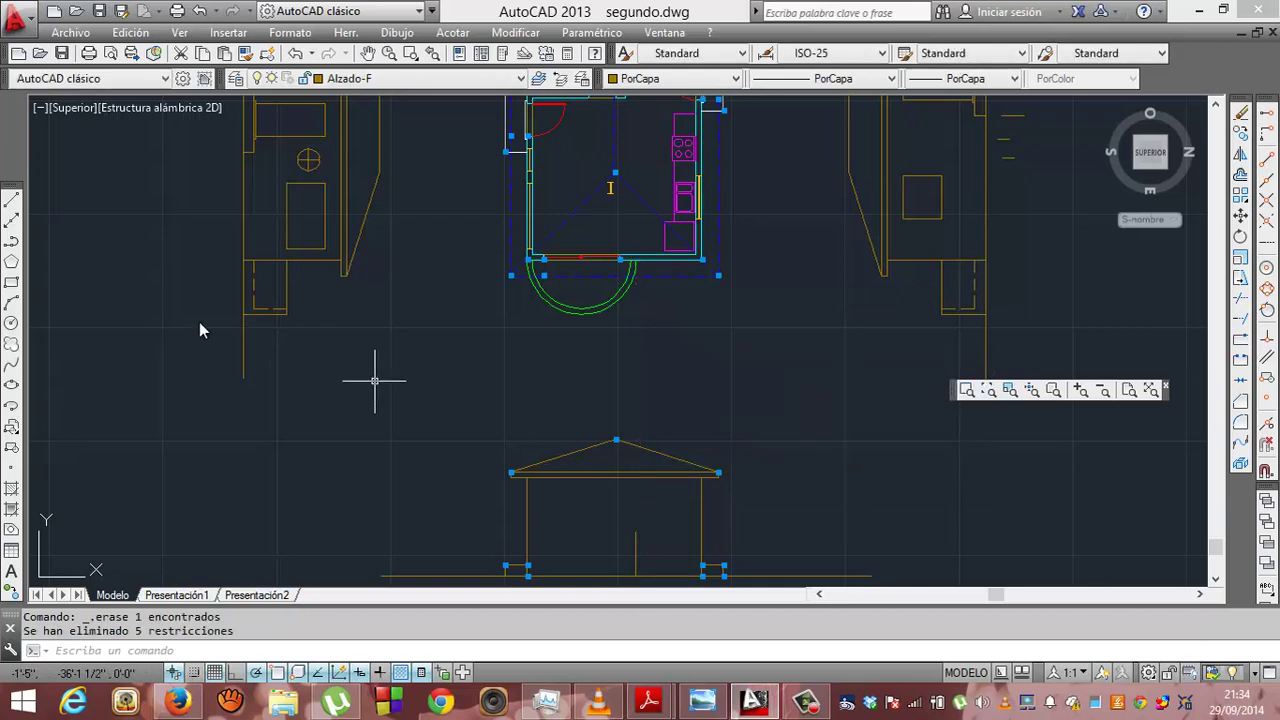
- Draw a line from the left wall across to the top of the door's vertical edge
left_click(12, 198)
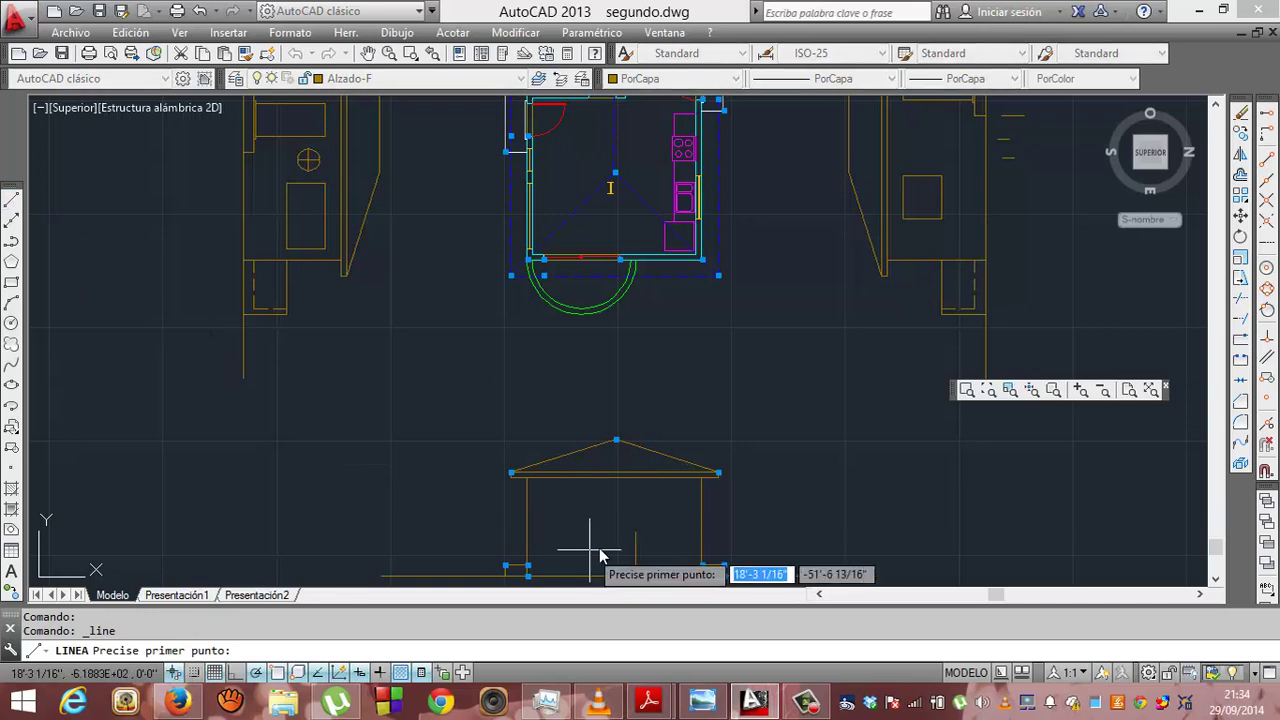
left_click(635, 534)
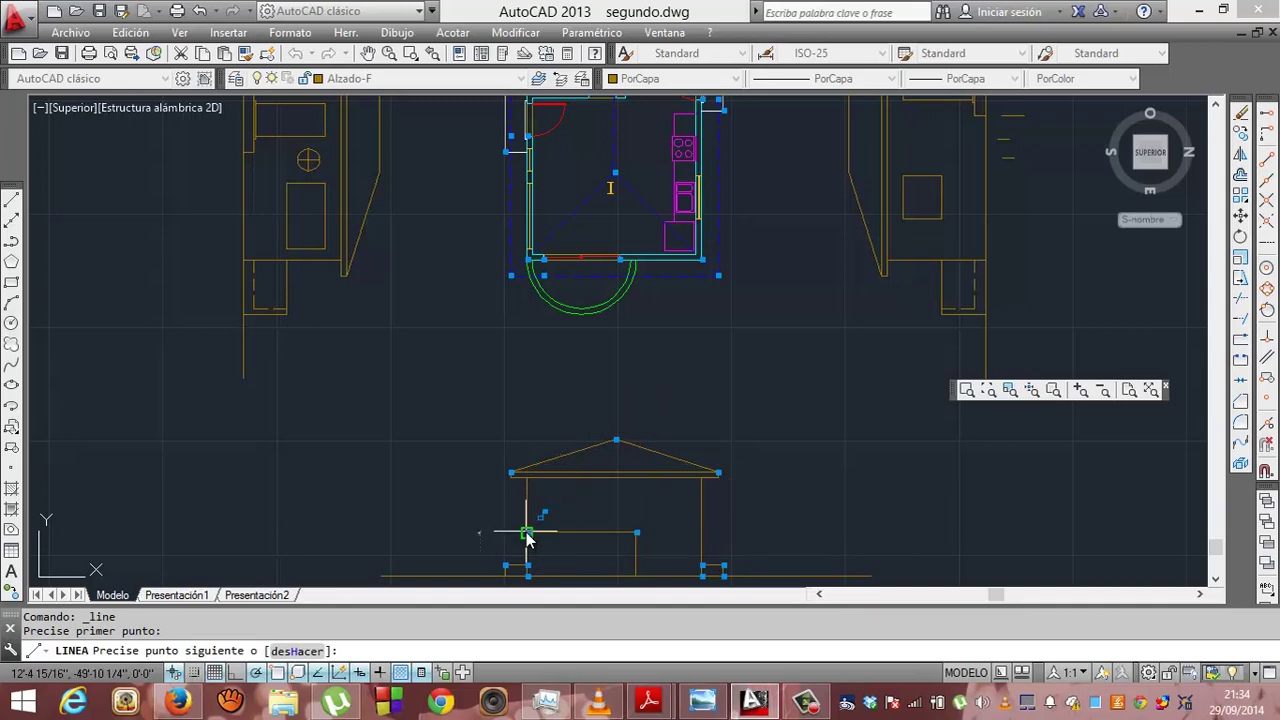
left_click(527, 532)
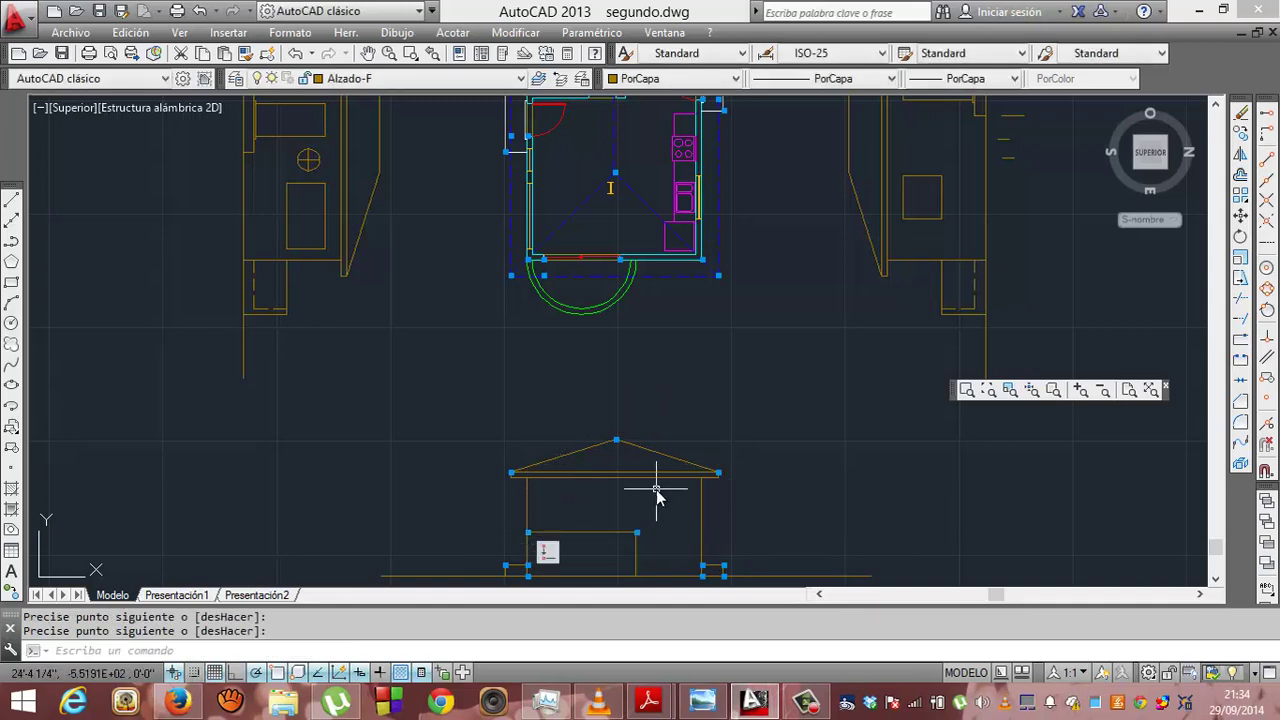
key("Escape")
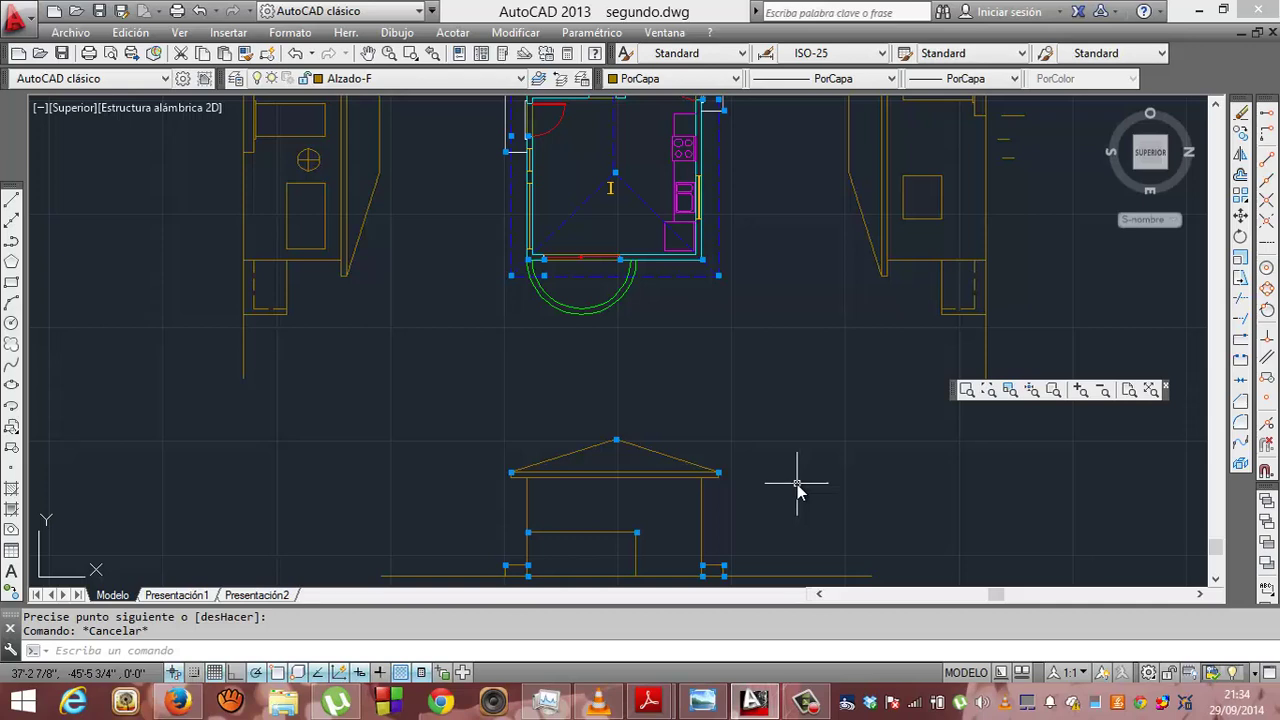
left_click(1217, 104)
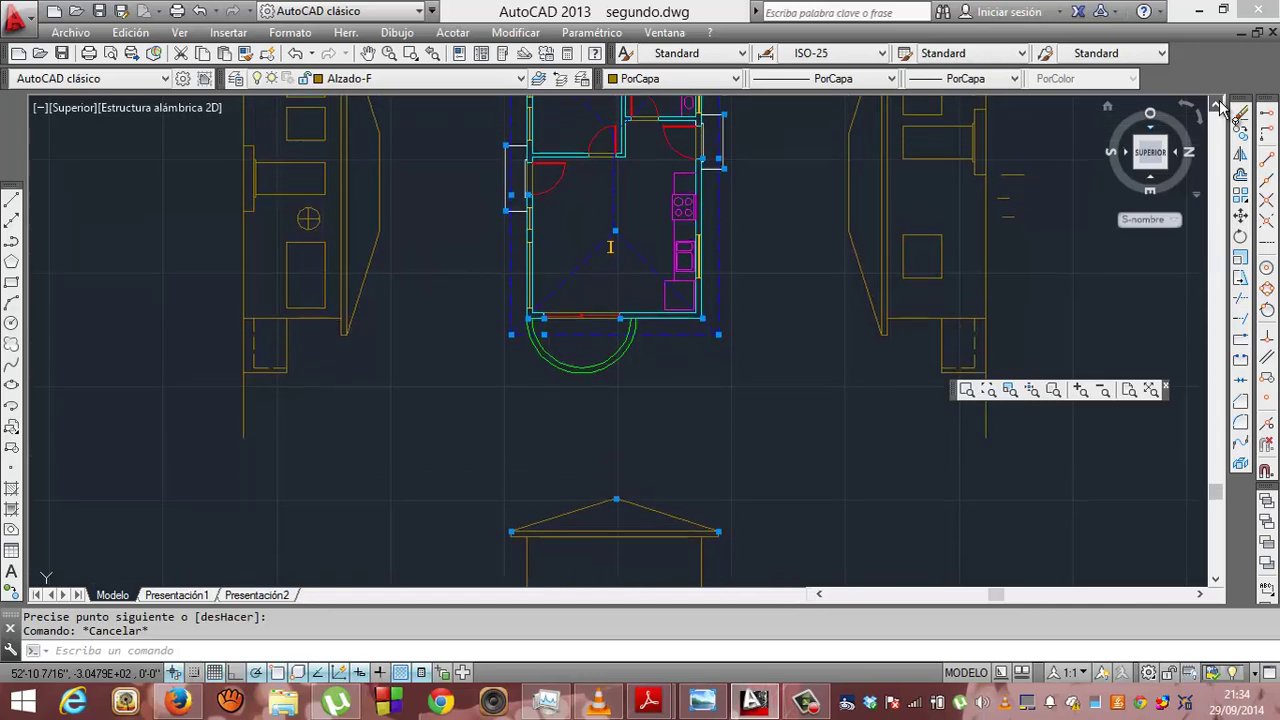
left_click(1217, 104)
left_click(1217, 104)
left_click(1217, 104)
left_click(1217, 104)
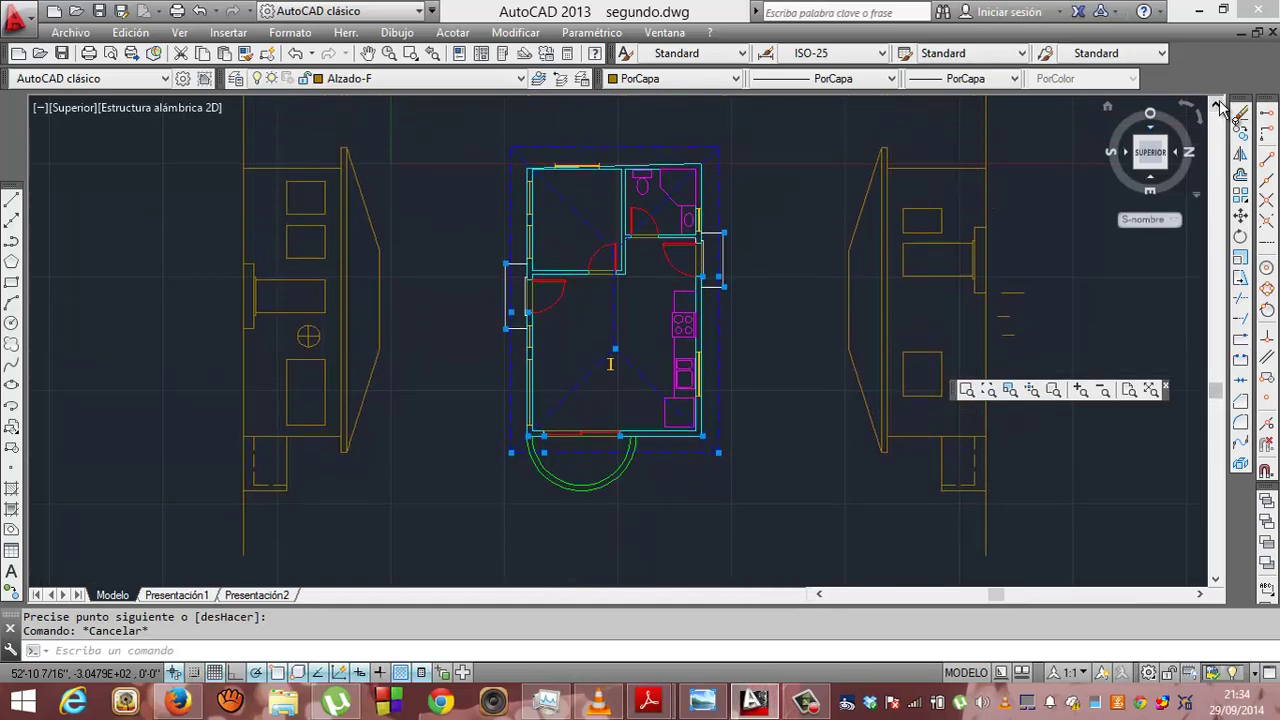
left_click(1215, 578)
left_click(1215, 578)
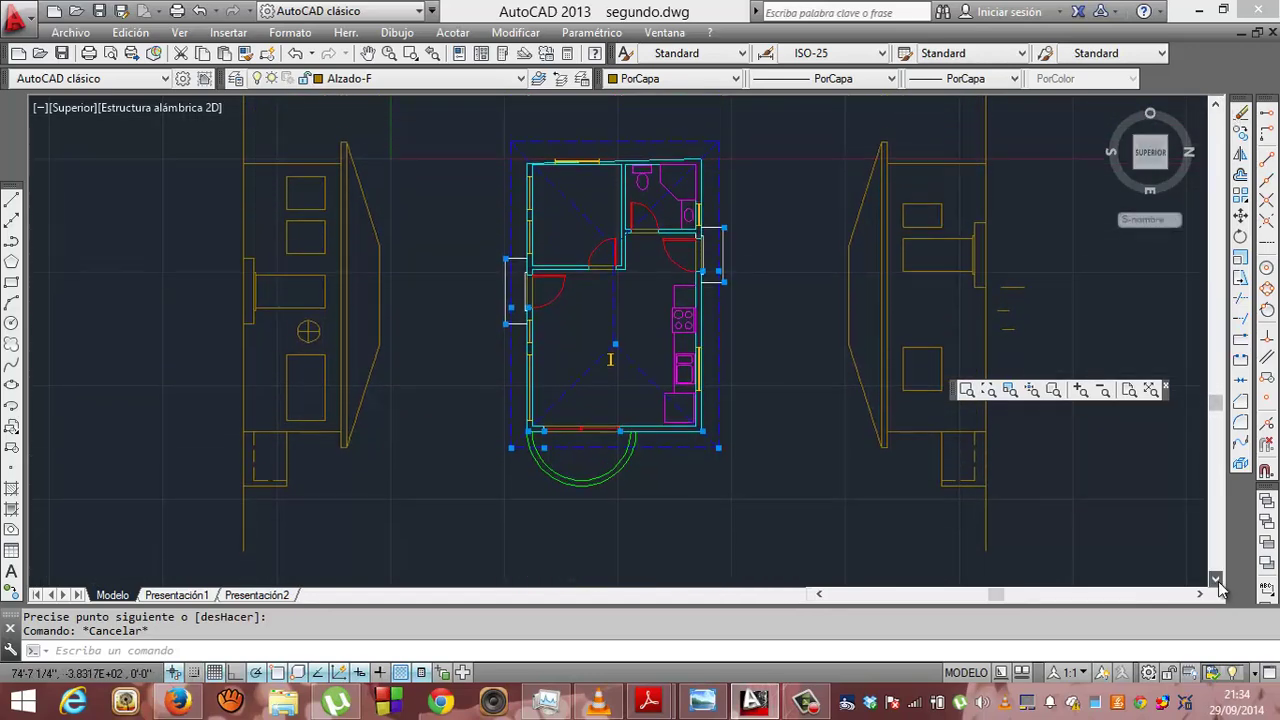
left_click(1216, 580)
left_click(1216, 580)
left_click(1216, 580)
left_click(1216, 580)
left_click(1216, 580)
left_click(1216, 580)
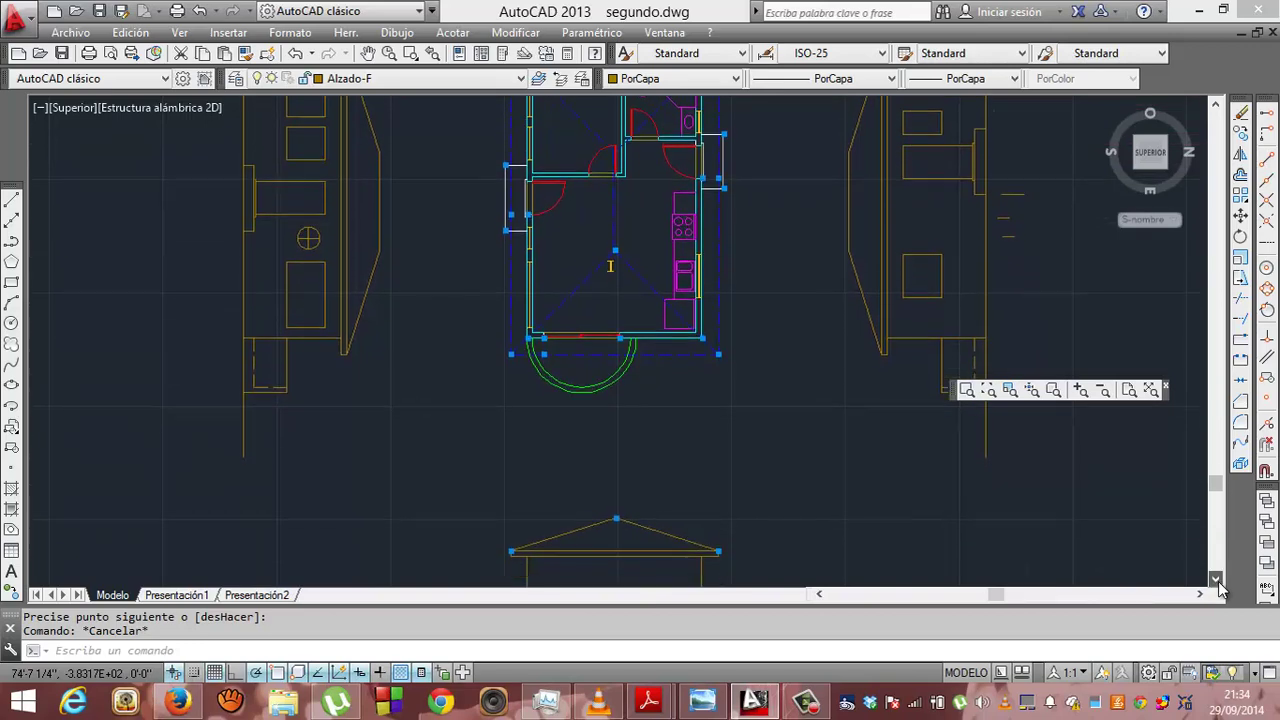
left_click(1216, 580)
left_click(1216, 580)
left_click(1216, 580)
left_click(1216, 580)
left_click(1216, 580)
left_click(1216, 580)
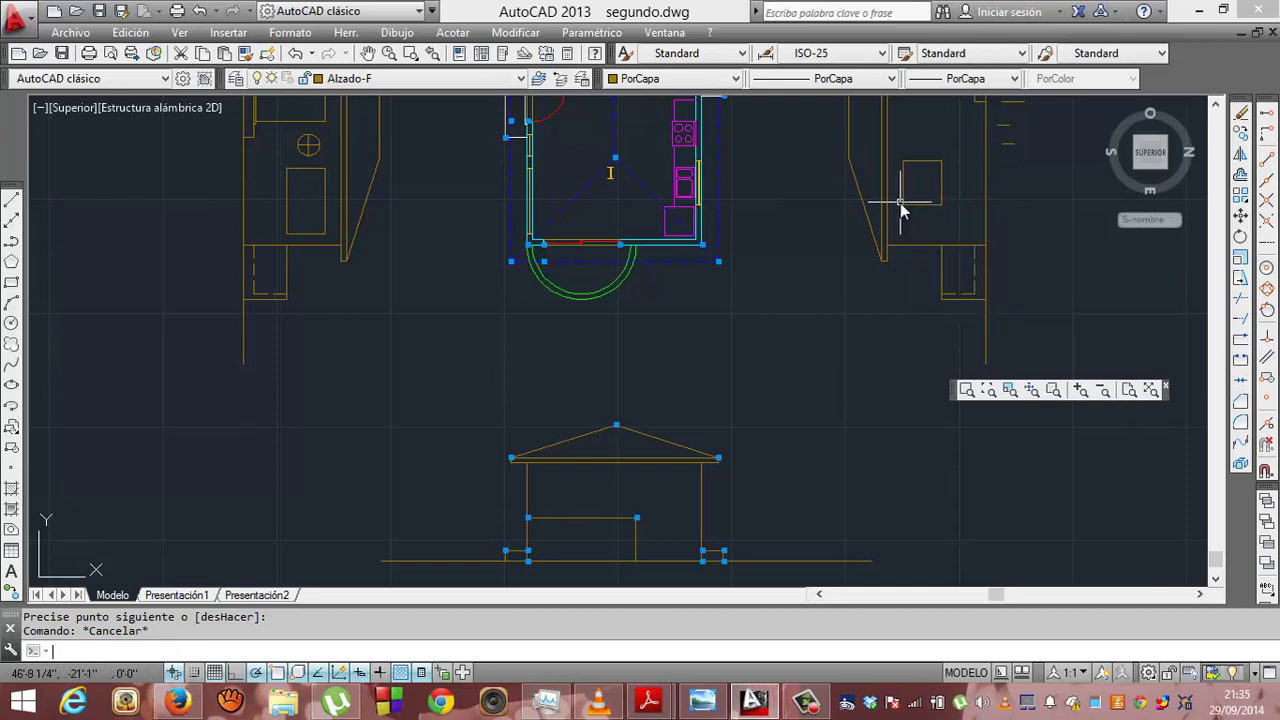
- Draw a line across the right elevation's window top and confirm it measures 7'-6"
key("Escape")
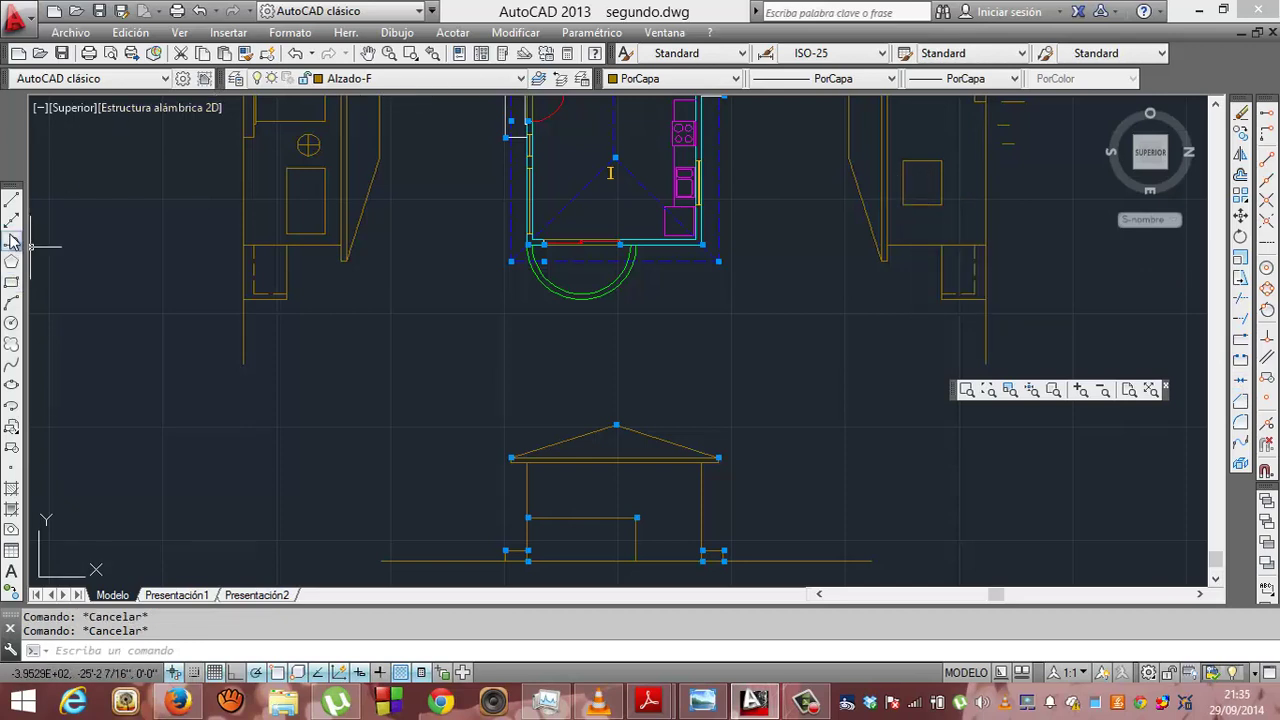
left_click(12, 200)
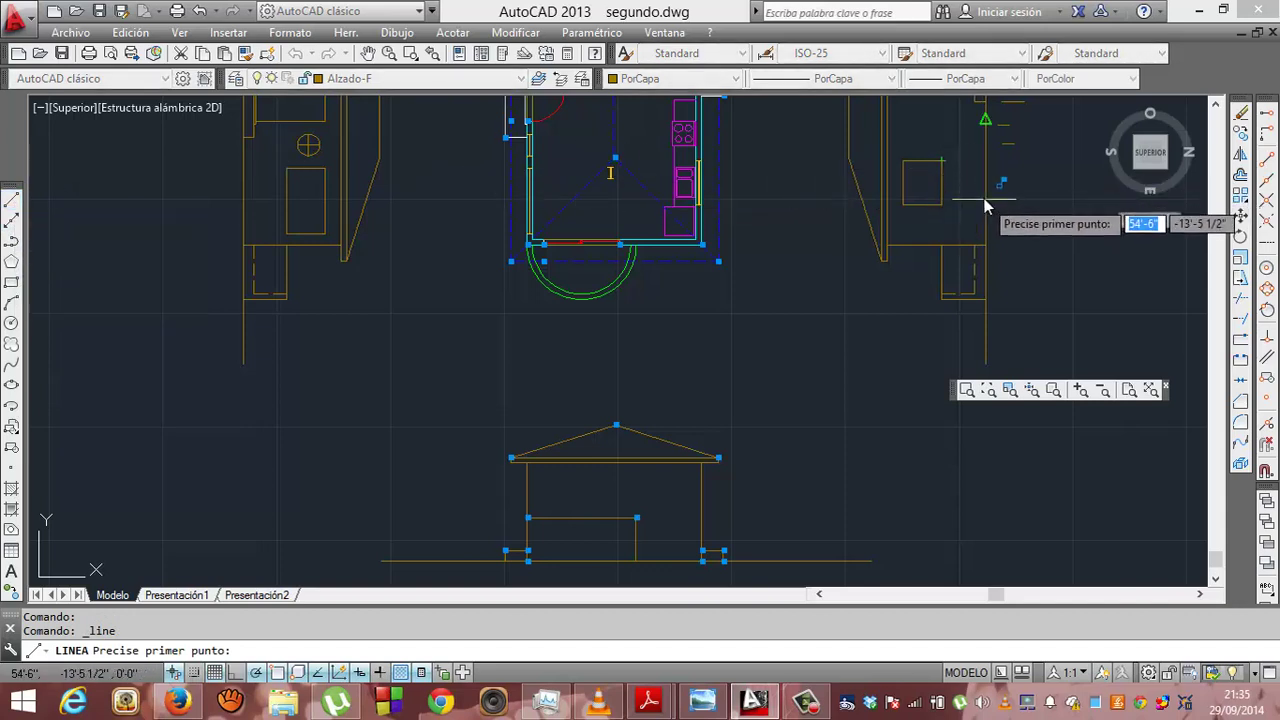
left_click(903, 161)
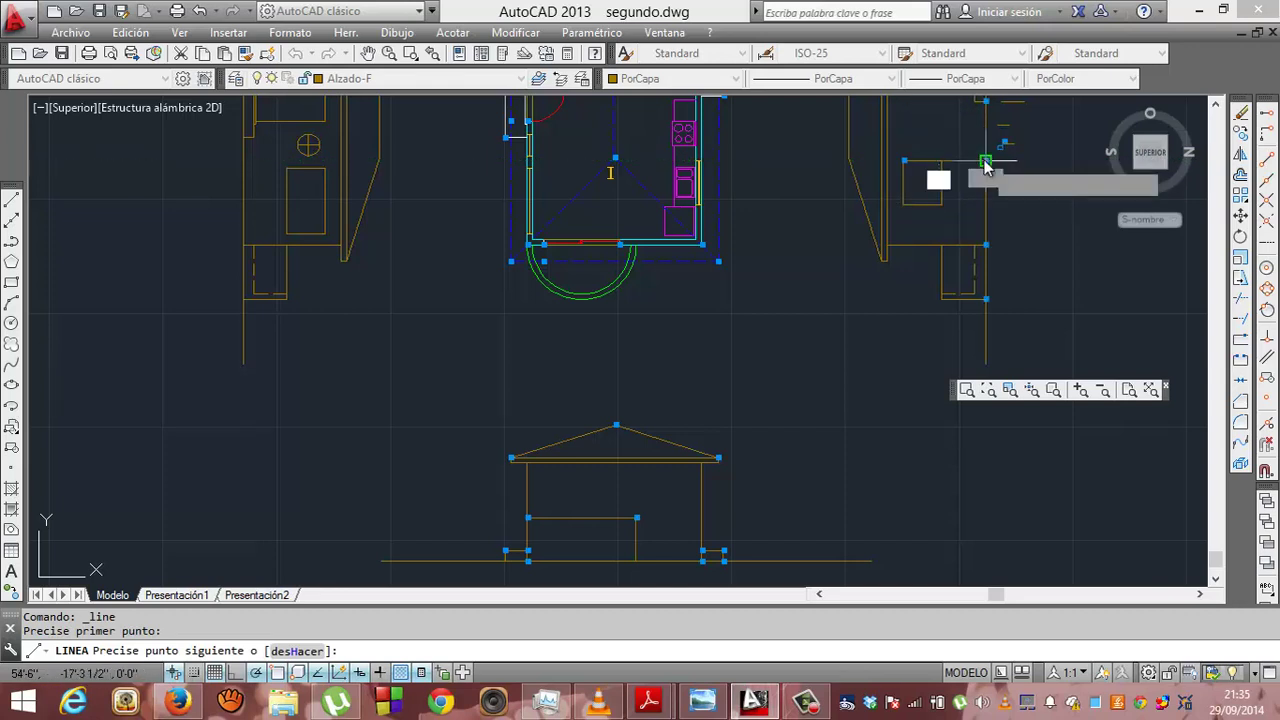
left_click(986, 168)
key("Return")
left_click(962, 162)
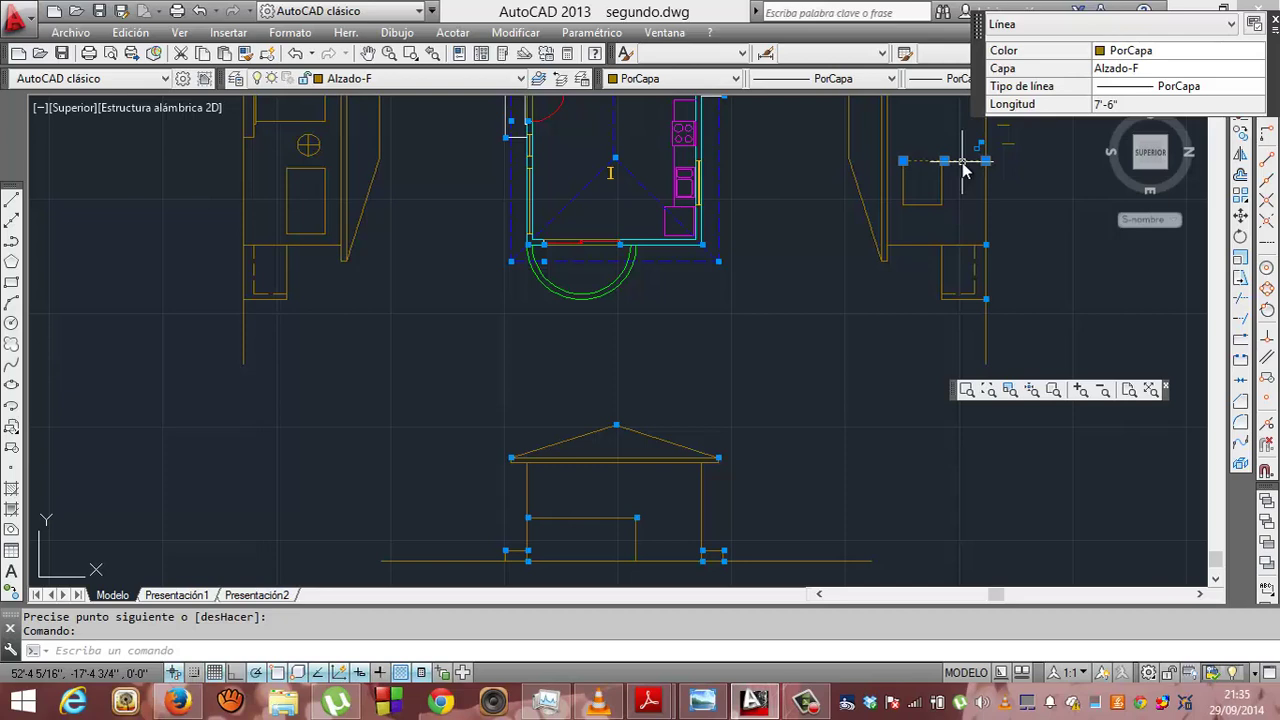
key("Escape")
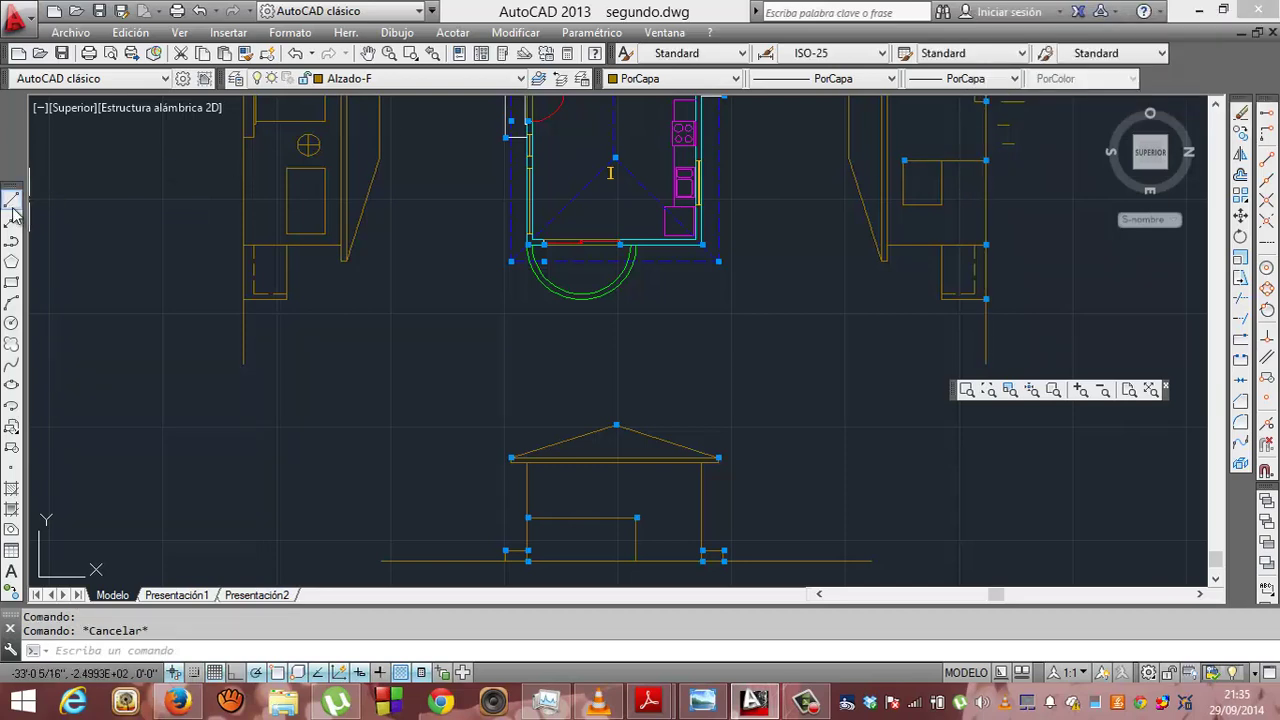
left_click(13, 205)
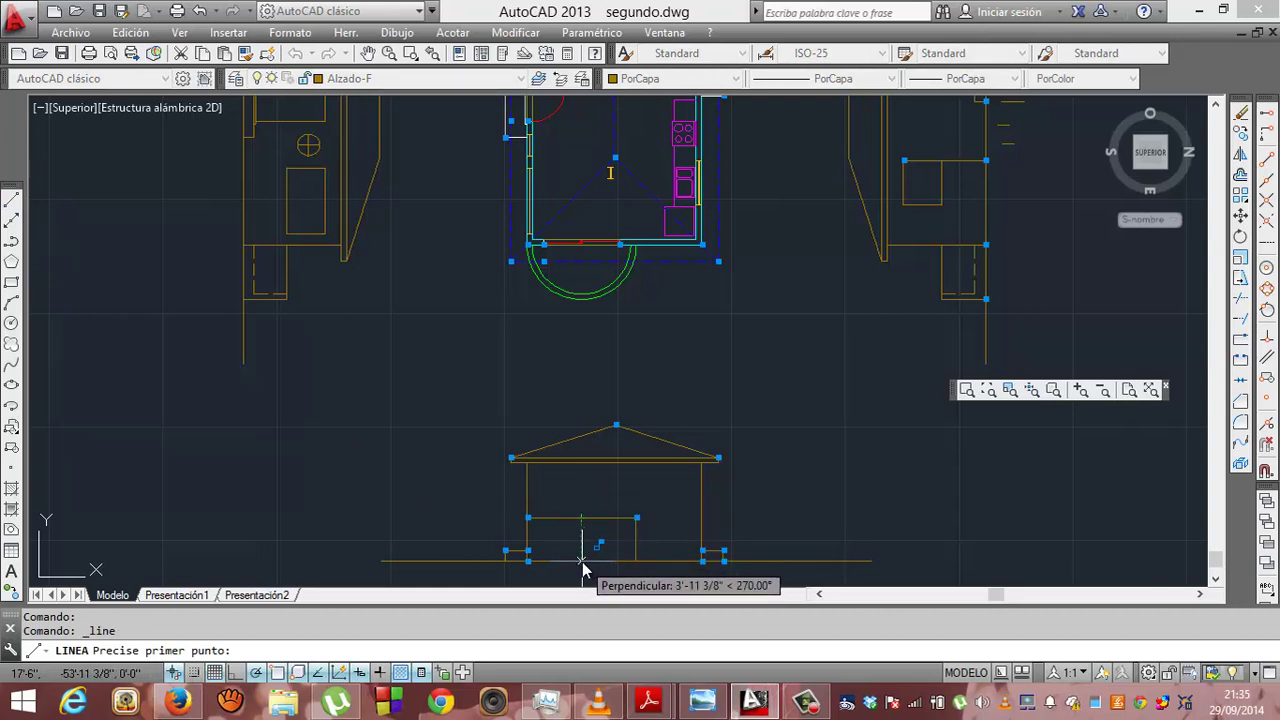
- Draw a 7'6 vertical line upward from the ground line beneath the door
left_click(582, 565)
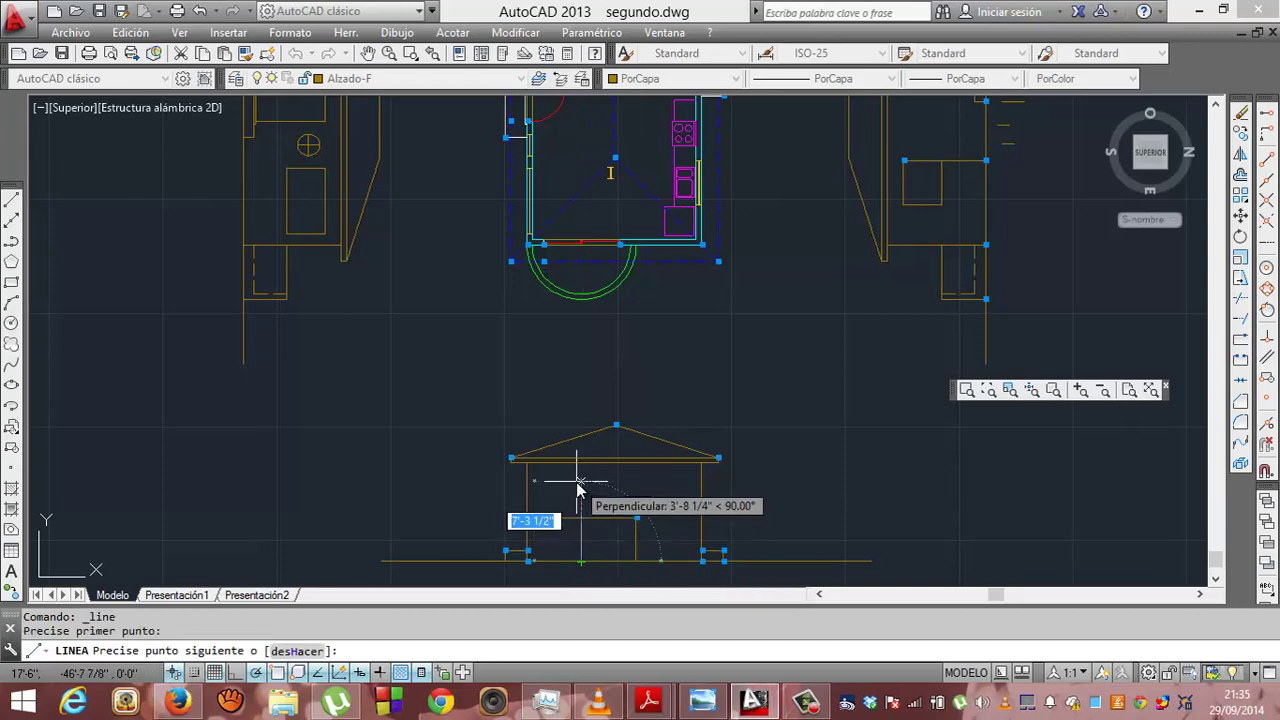
type("7'6")
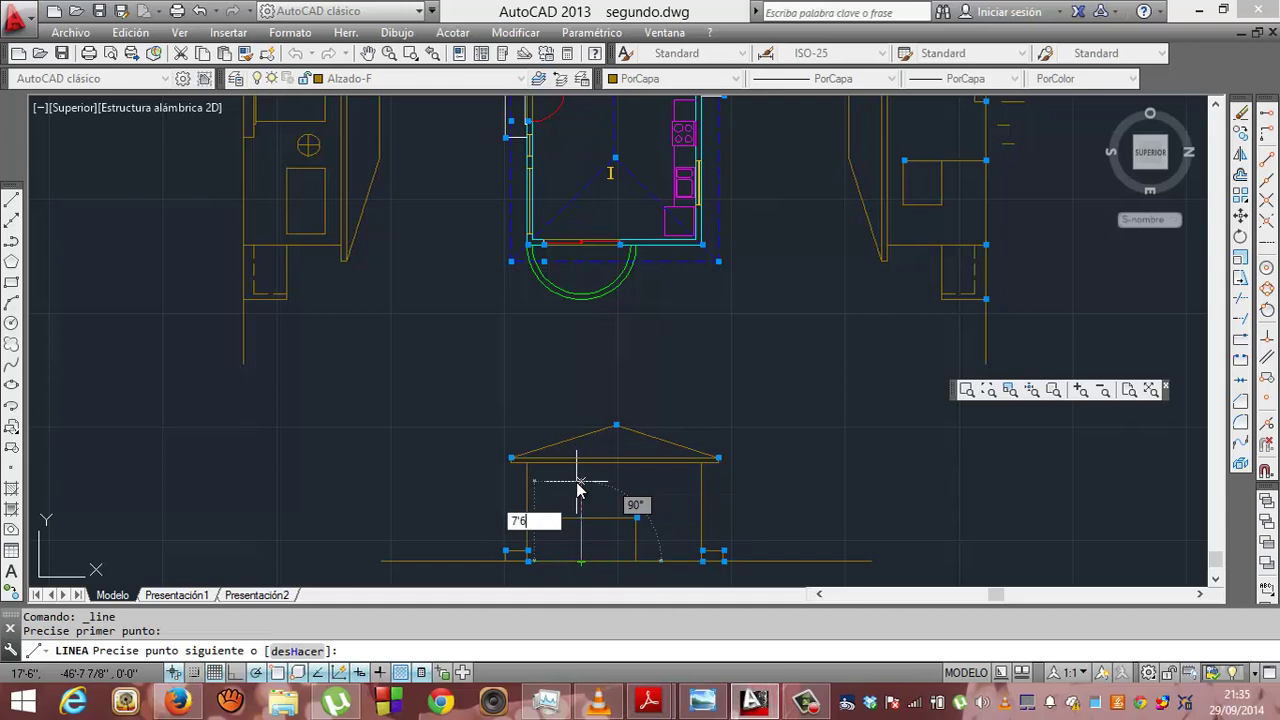
type("\"")
key("Return")
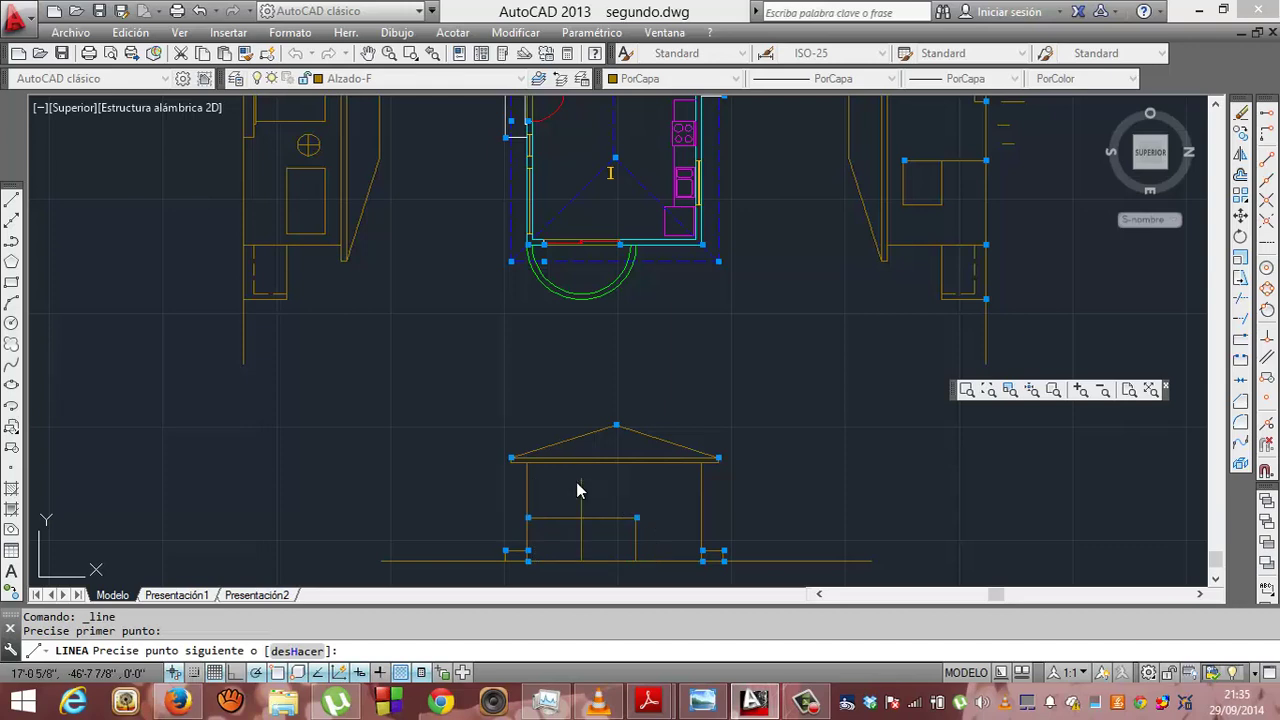
type("7'6")
key("Return")
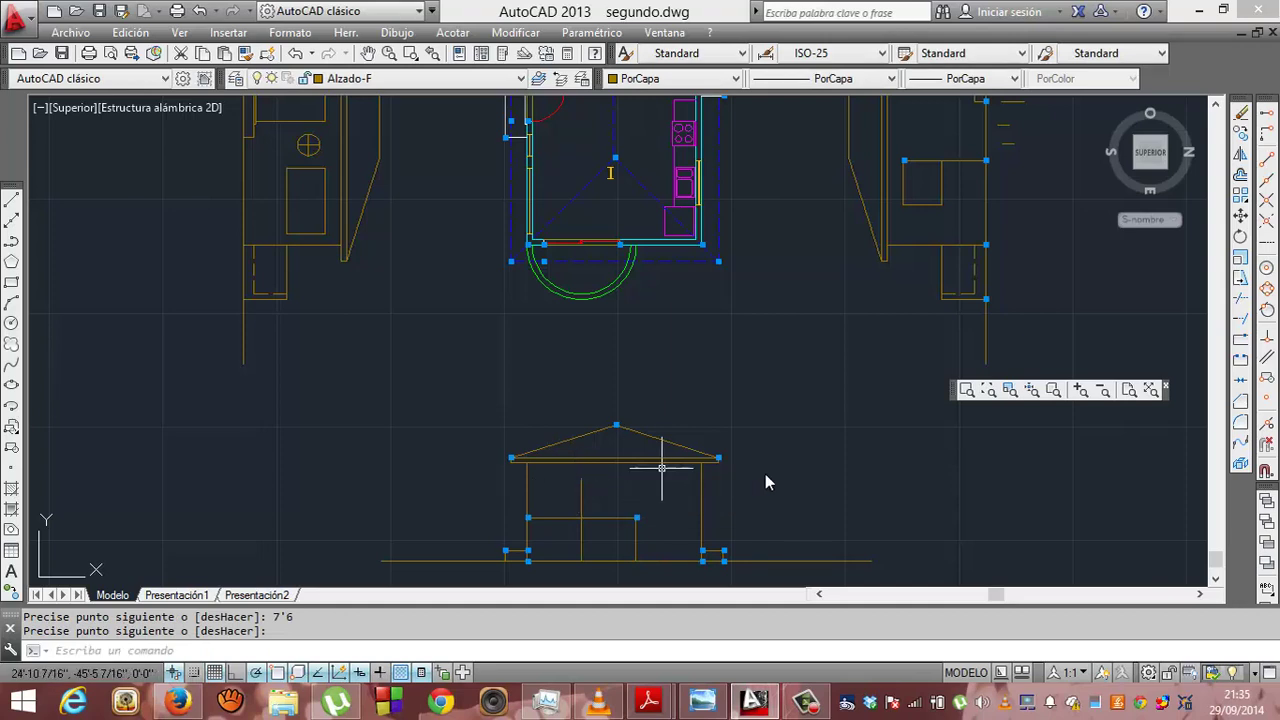
key("Escape")
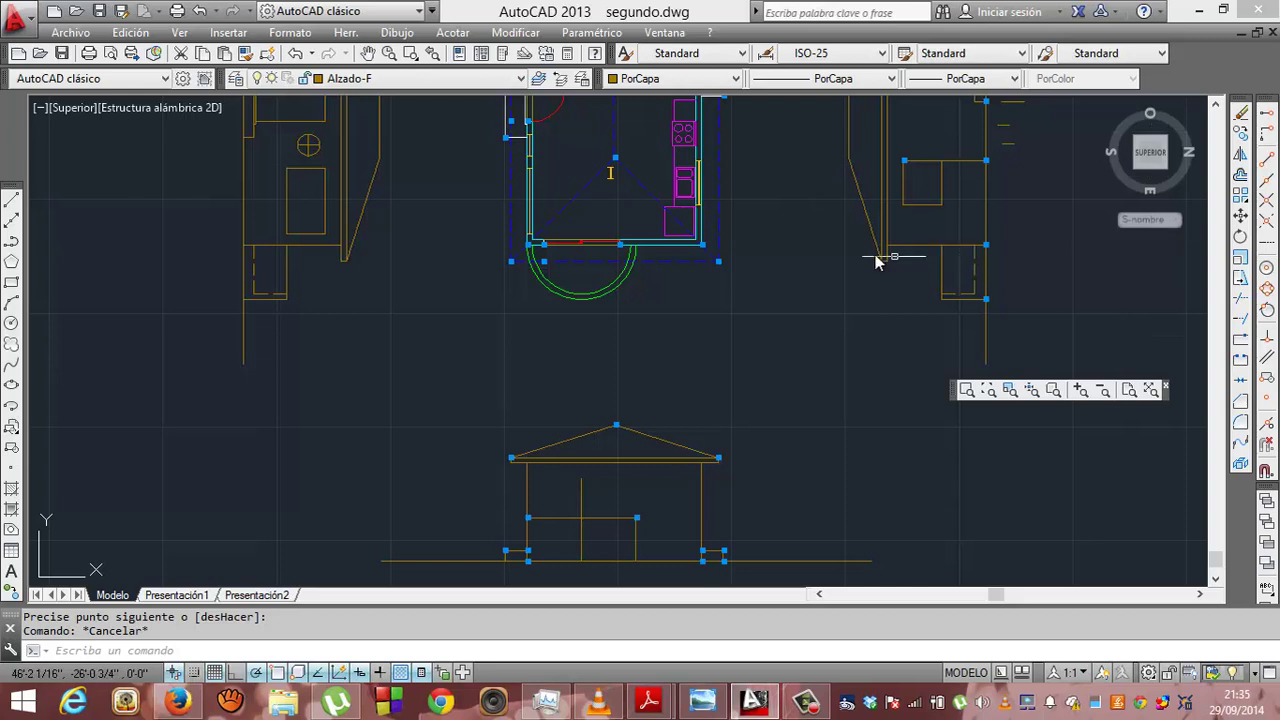
mouse_move(543, 244)
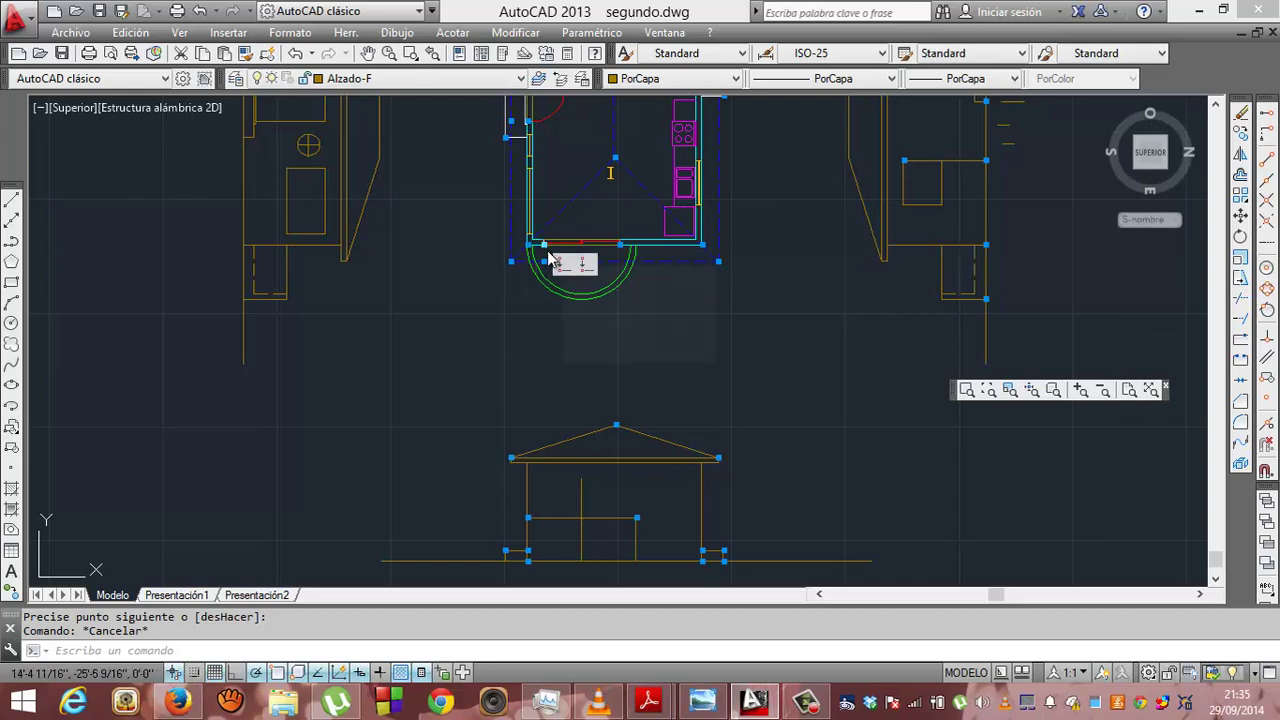
- Project both door edges from the plan down to the elevation's door head
left_click(15, 201)
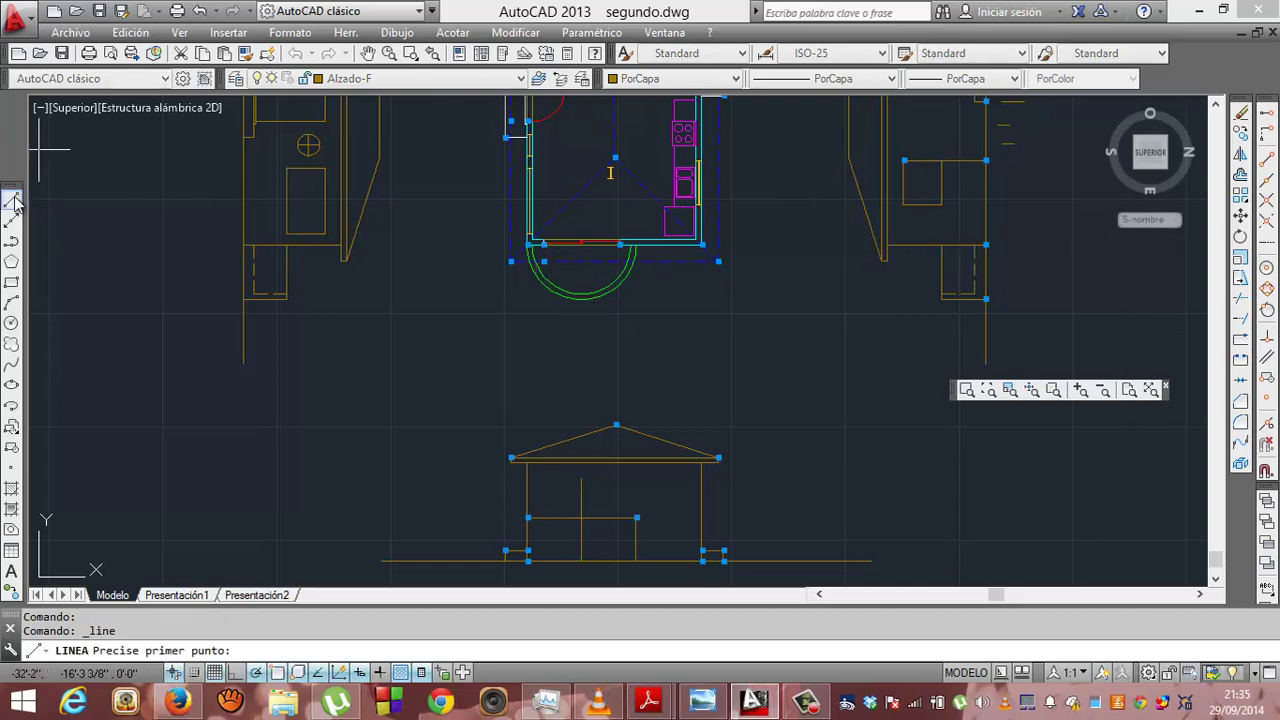
left_click(542, 245)
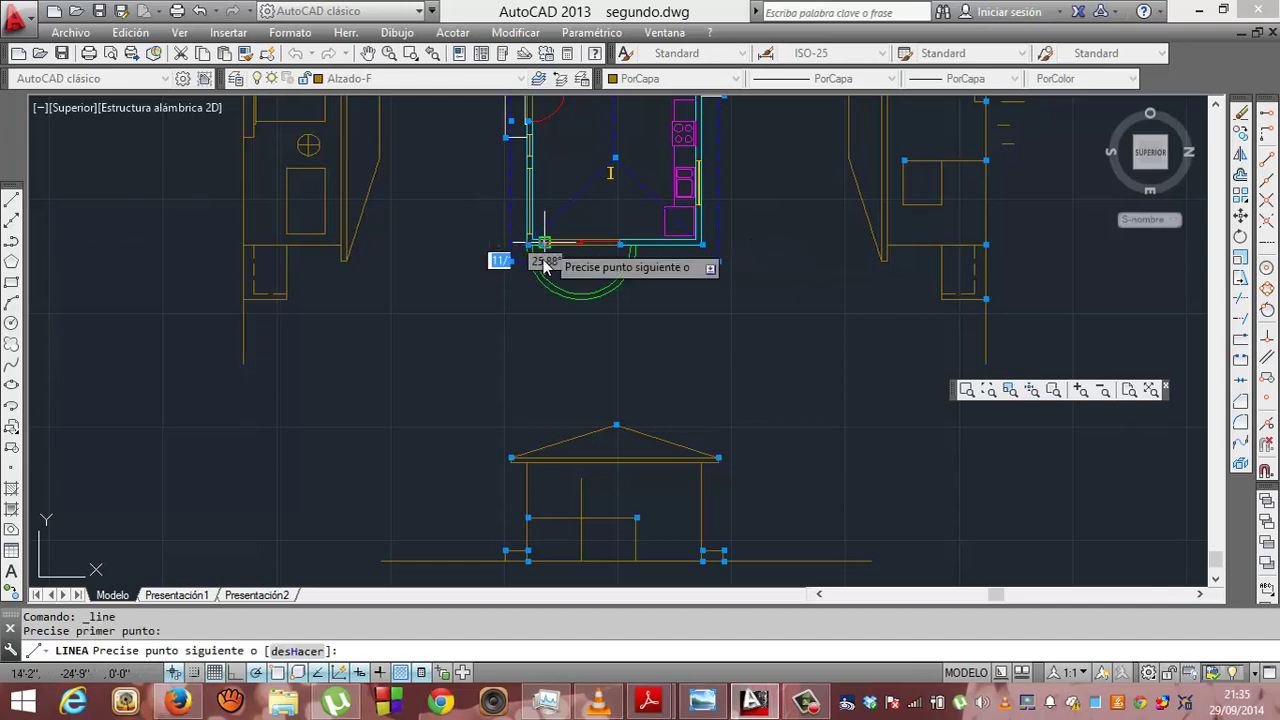
left_click(545, 527)
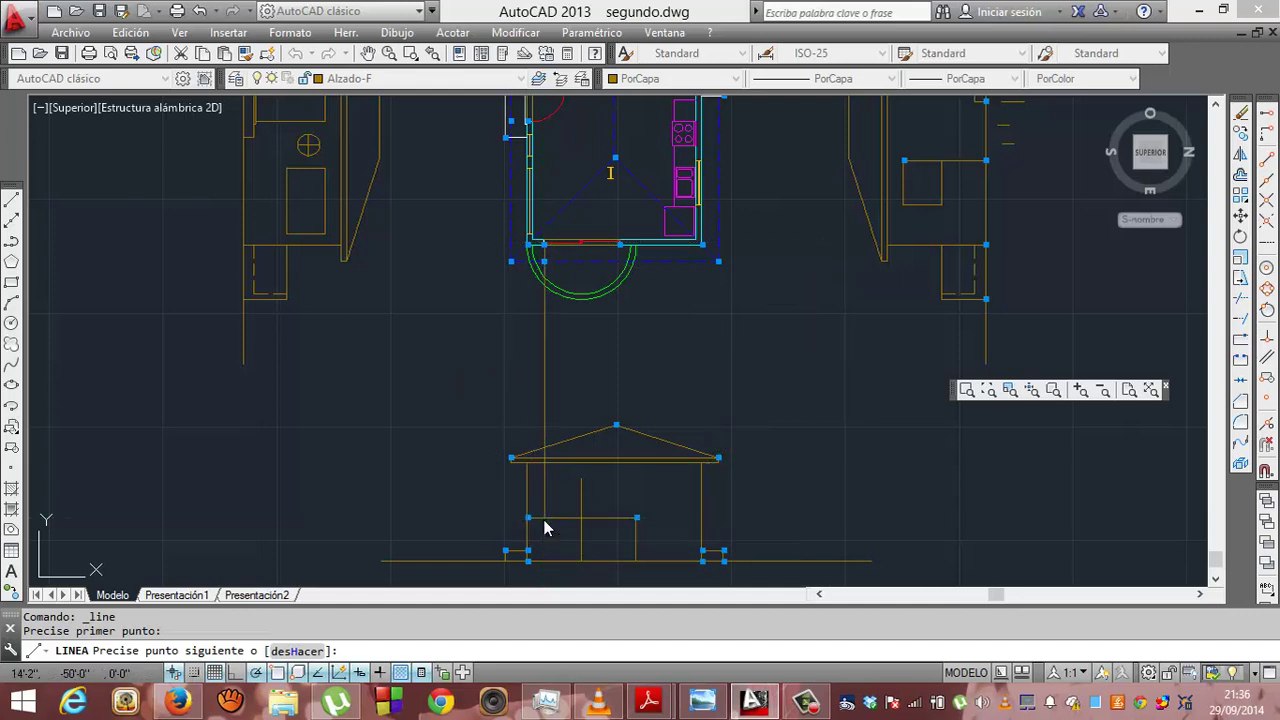
key("Return")
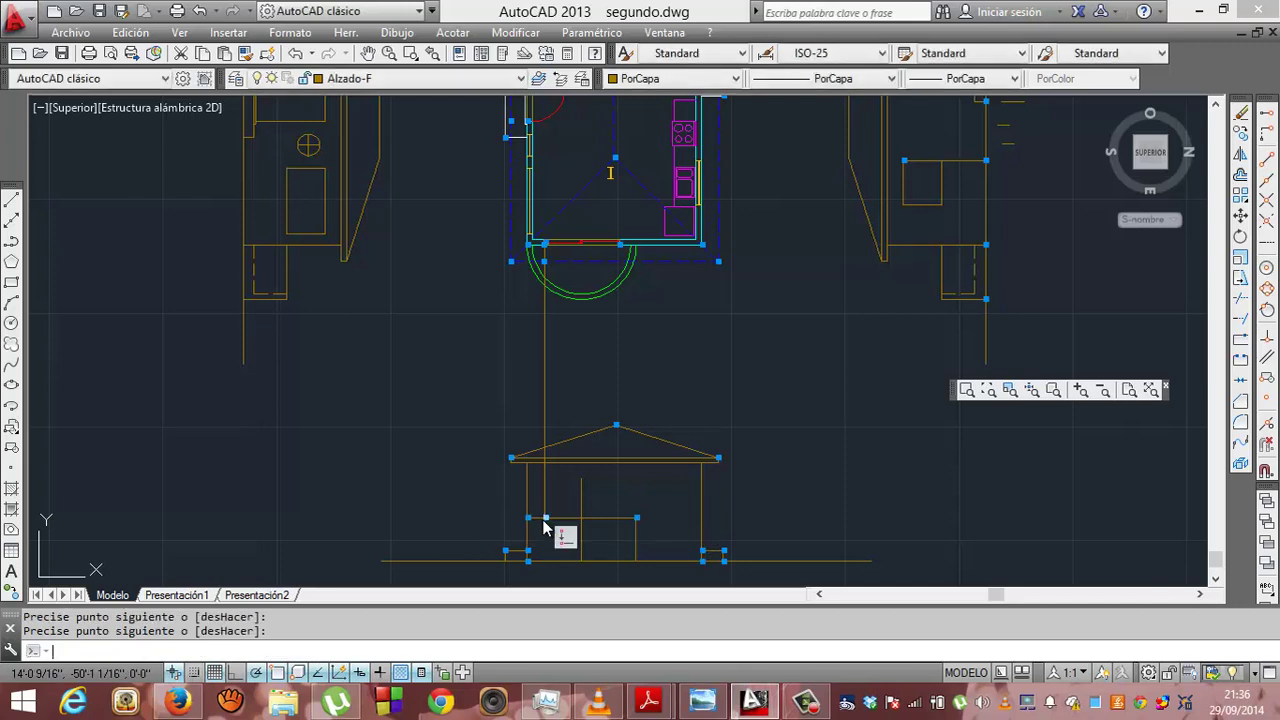
left_click(12, 201)
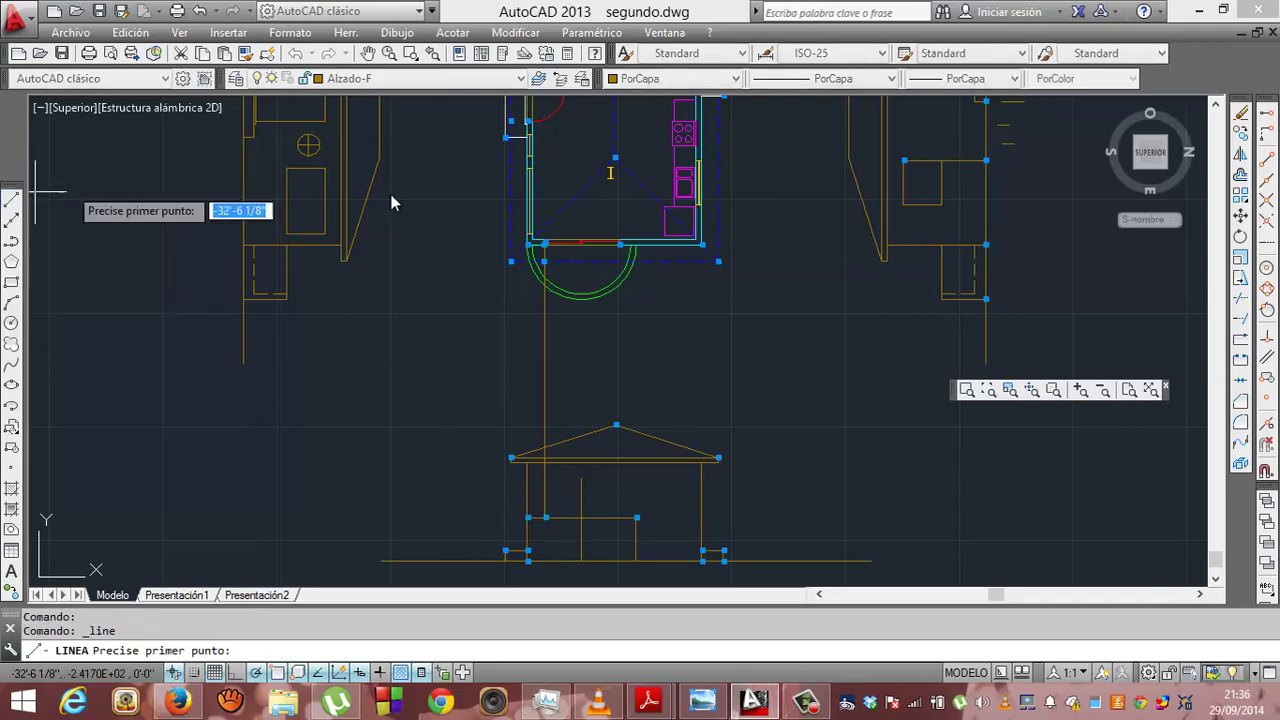
left_click(617, 244)
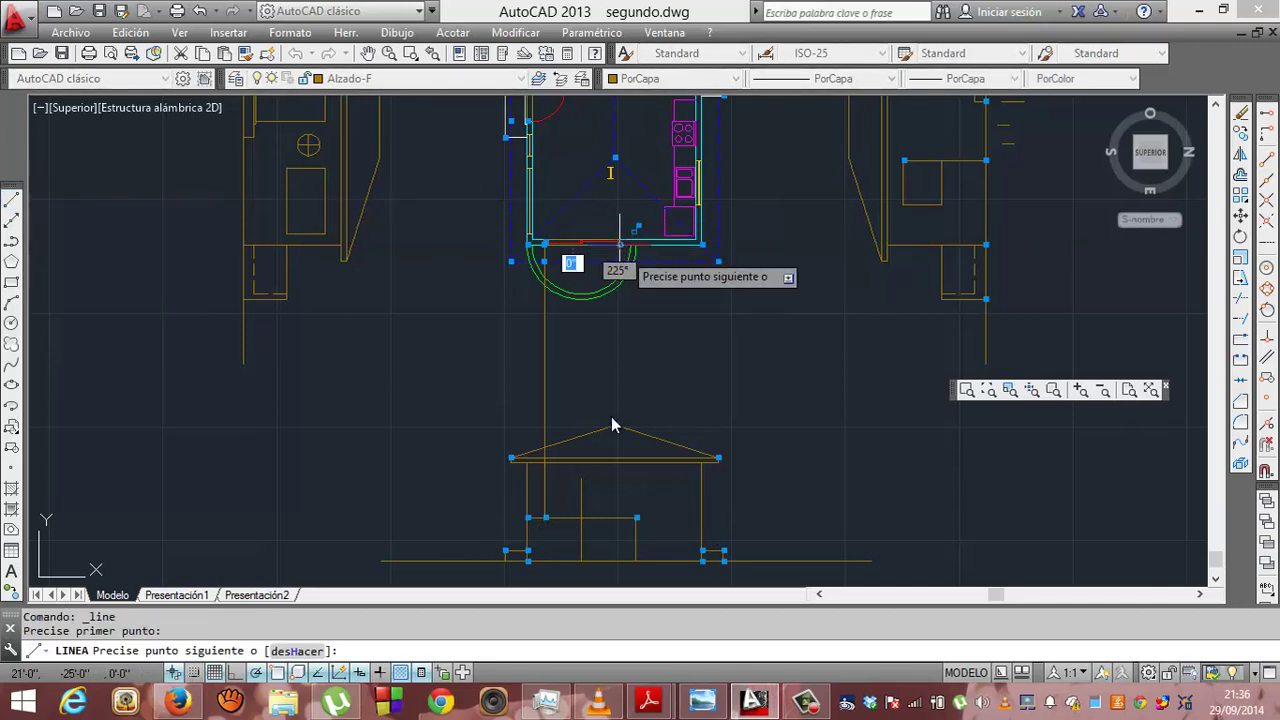
left_click(621, 524)
key("Return")
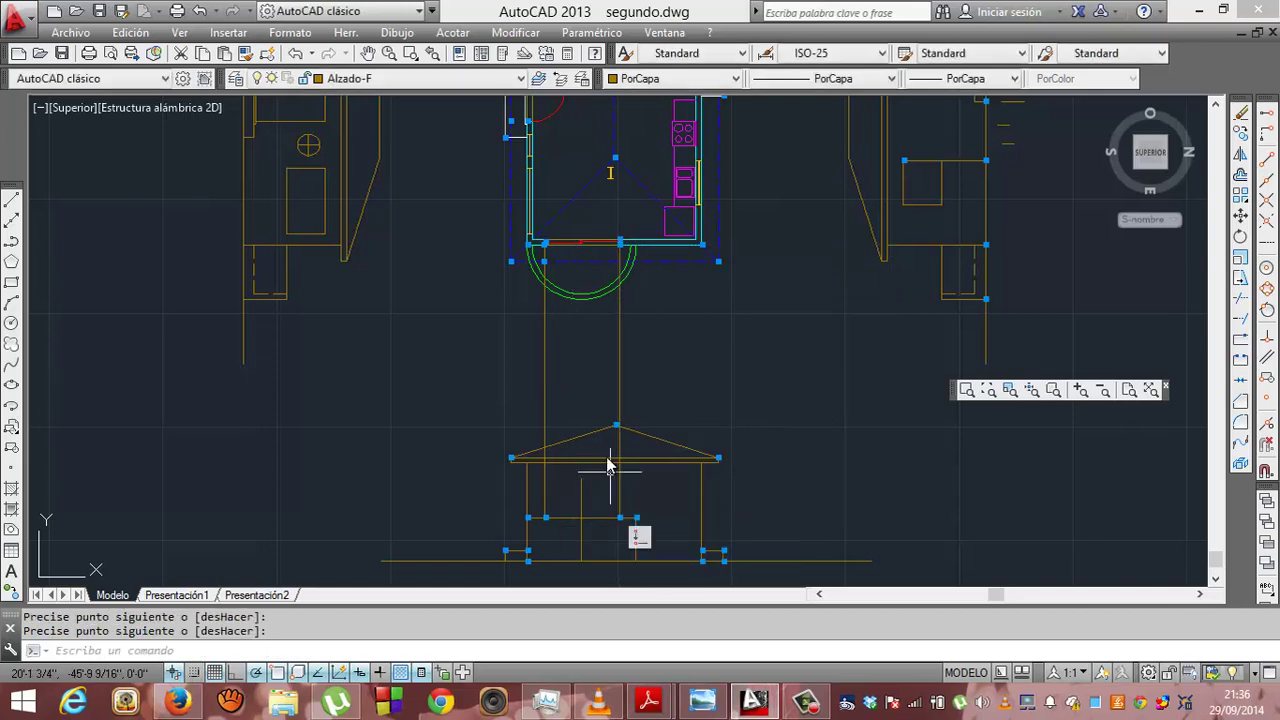
- Draw the window head line between the two projections in the lower elevation
left_click(126, 240)
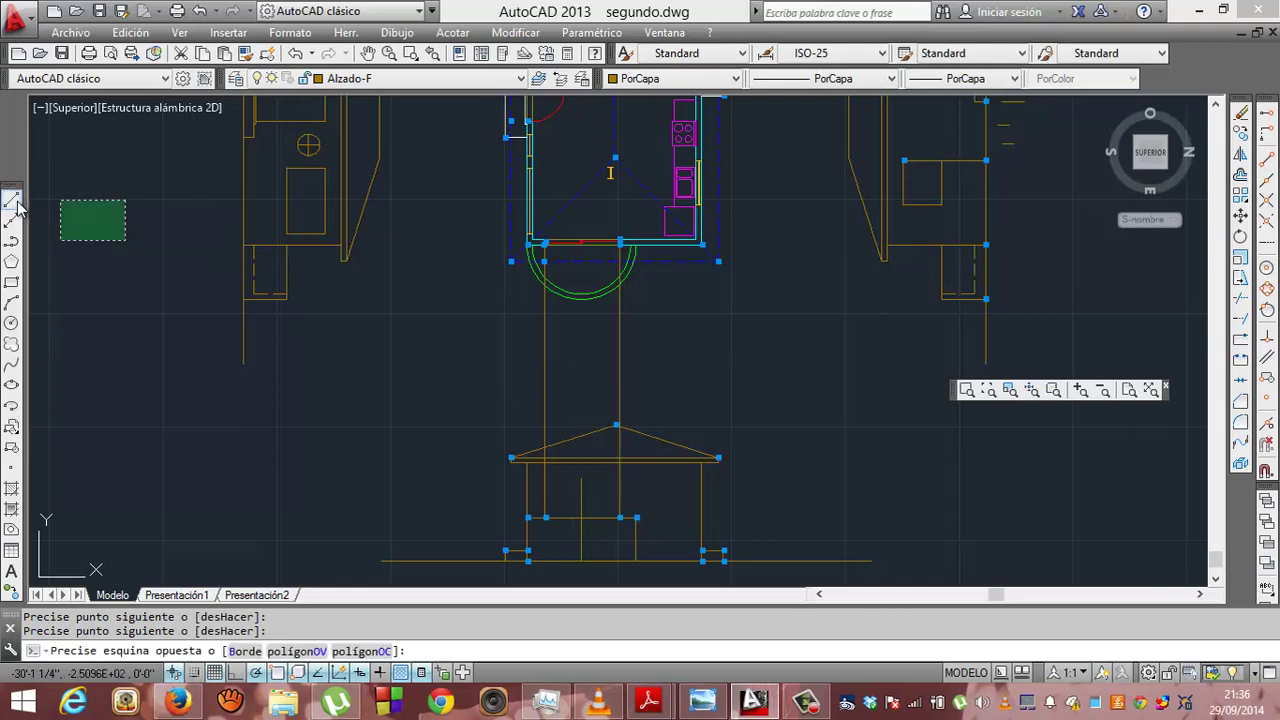
left_click(16, 201)
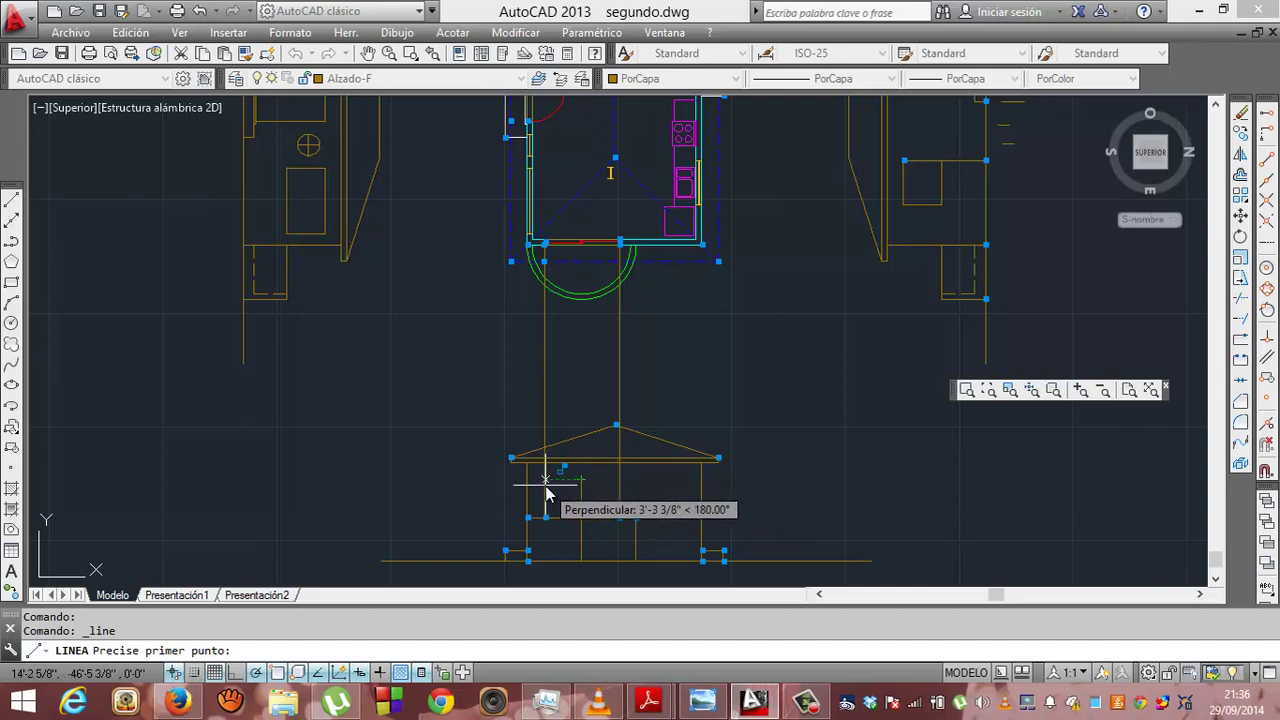
left_click(545, 491)
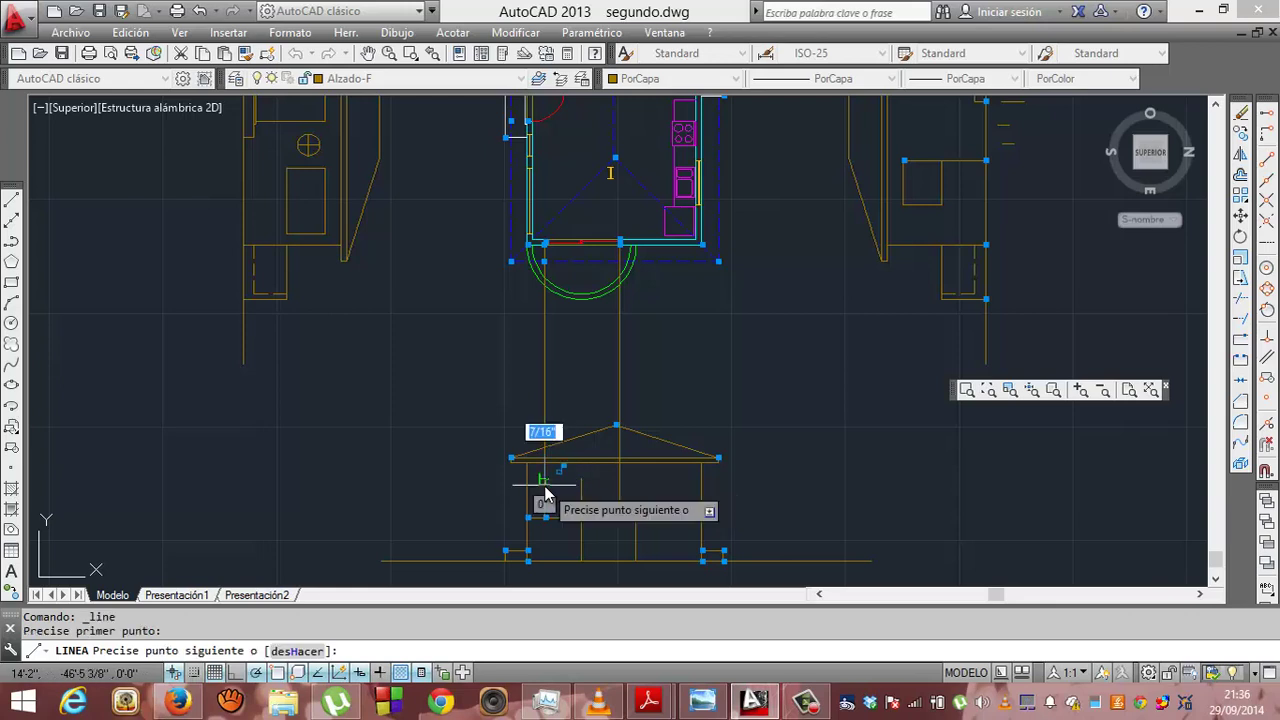
left_click(621, 484)
key("Return")
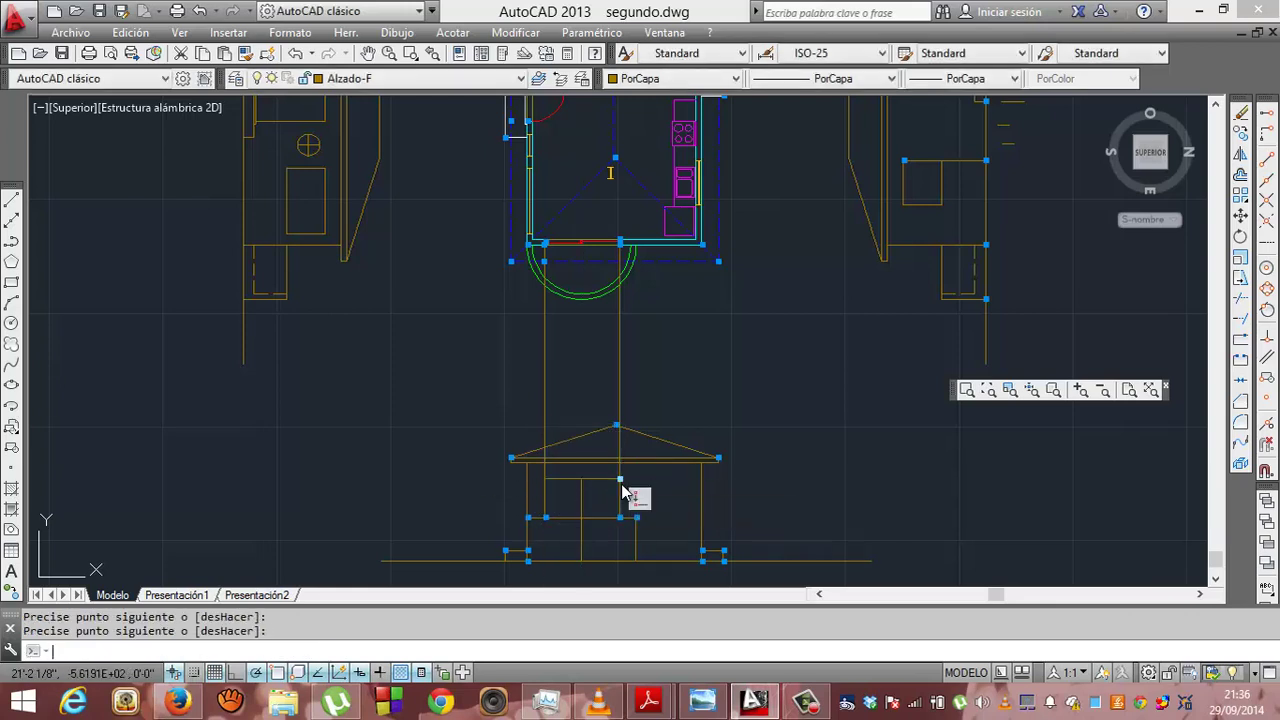
key("Escape")
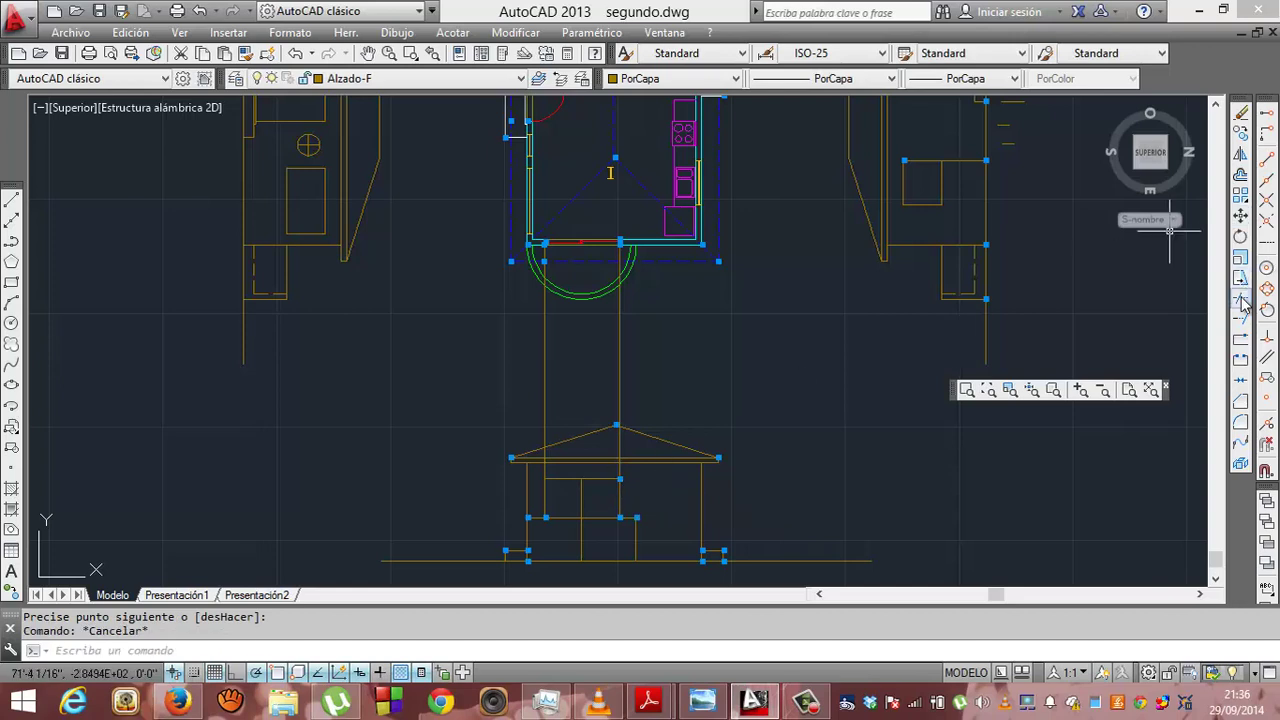
- Trim the projection line above the window head and the segment below the window bottom
left_click(1241, 301)
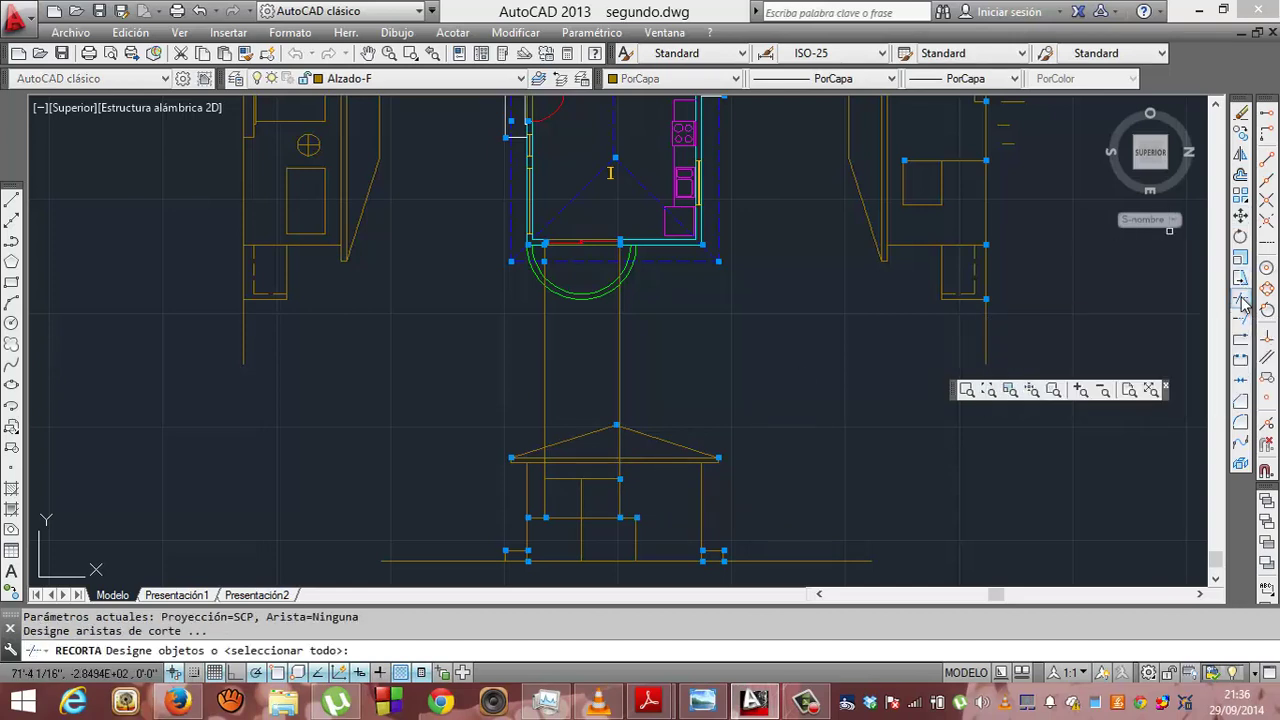
left_click(561, 488)
key("Return")
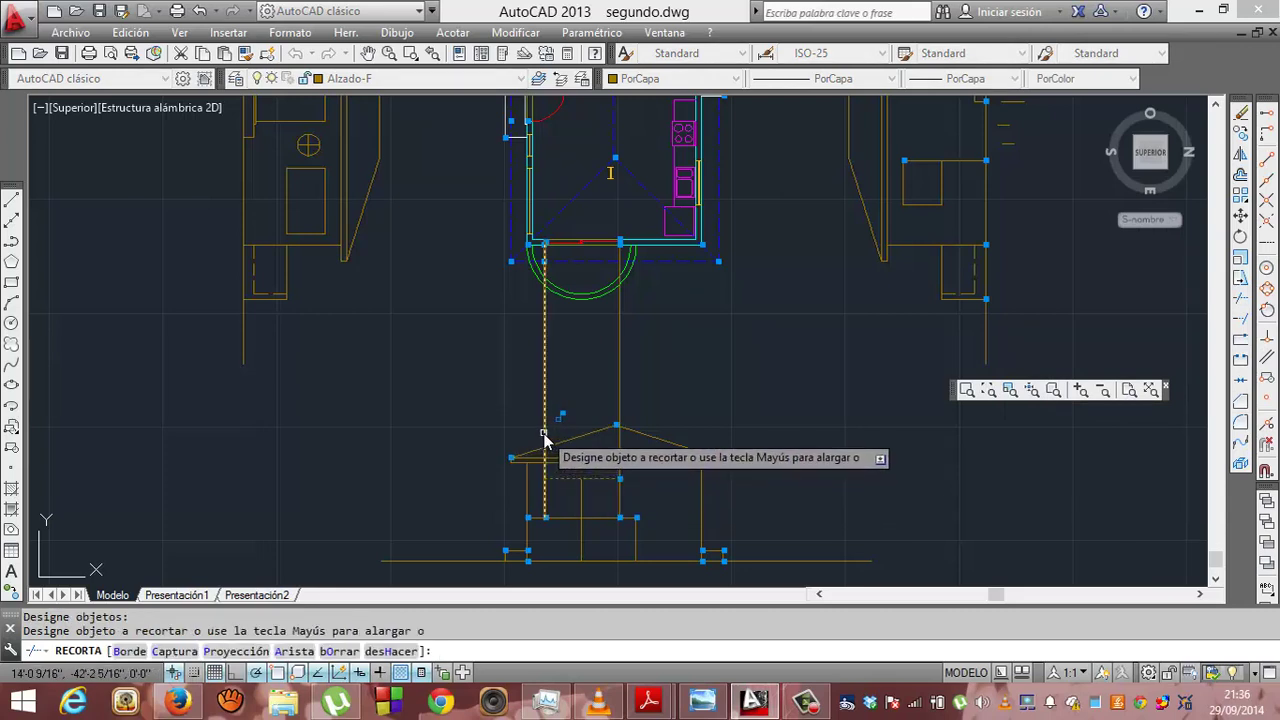
left_click(544, 448)
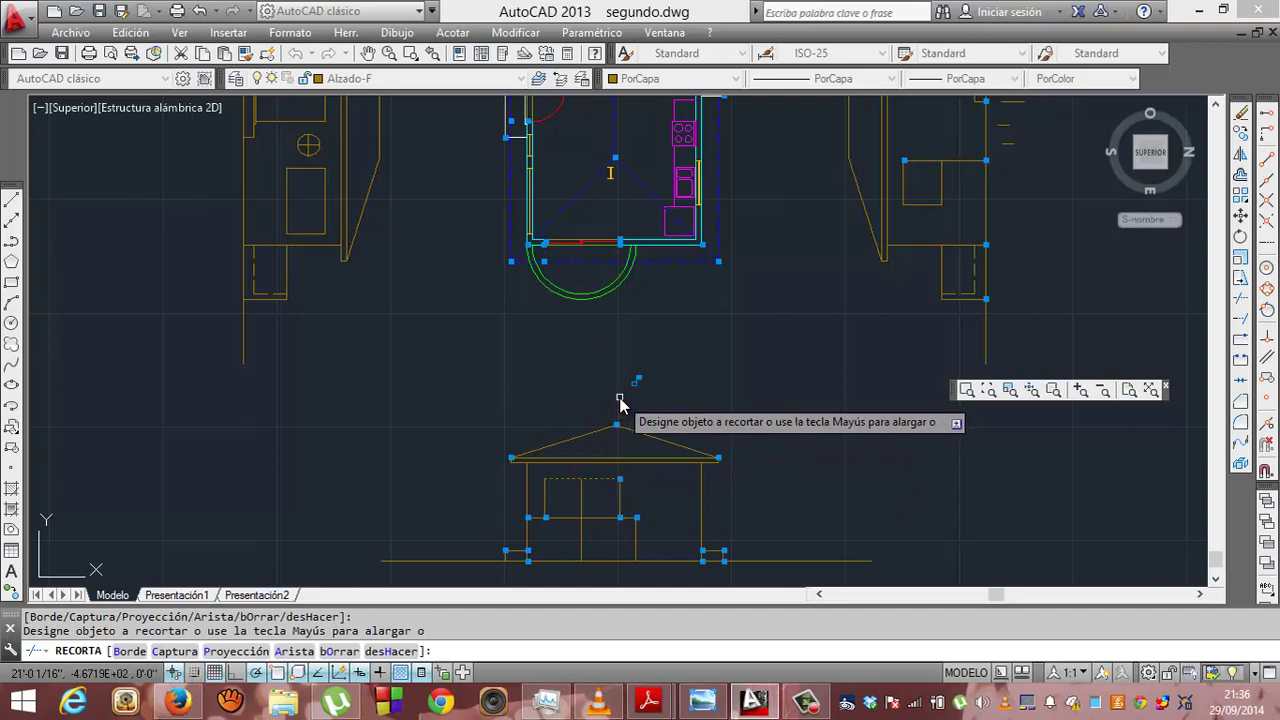
key("Escape")
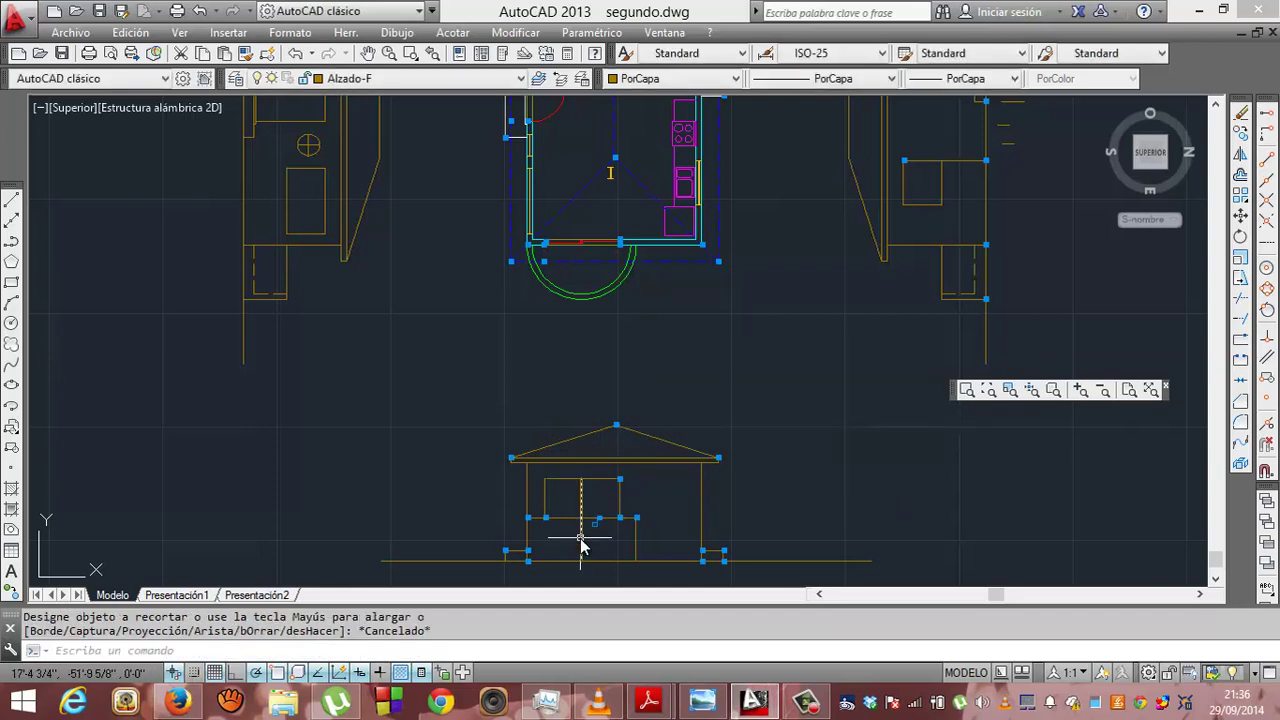
left_click(1241, 298)
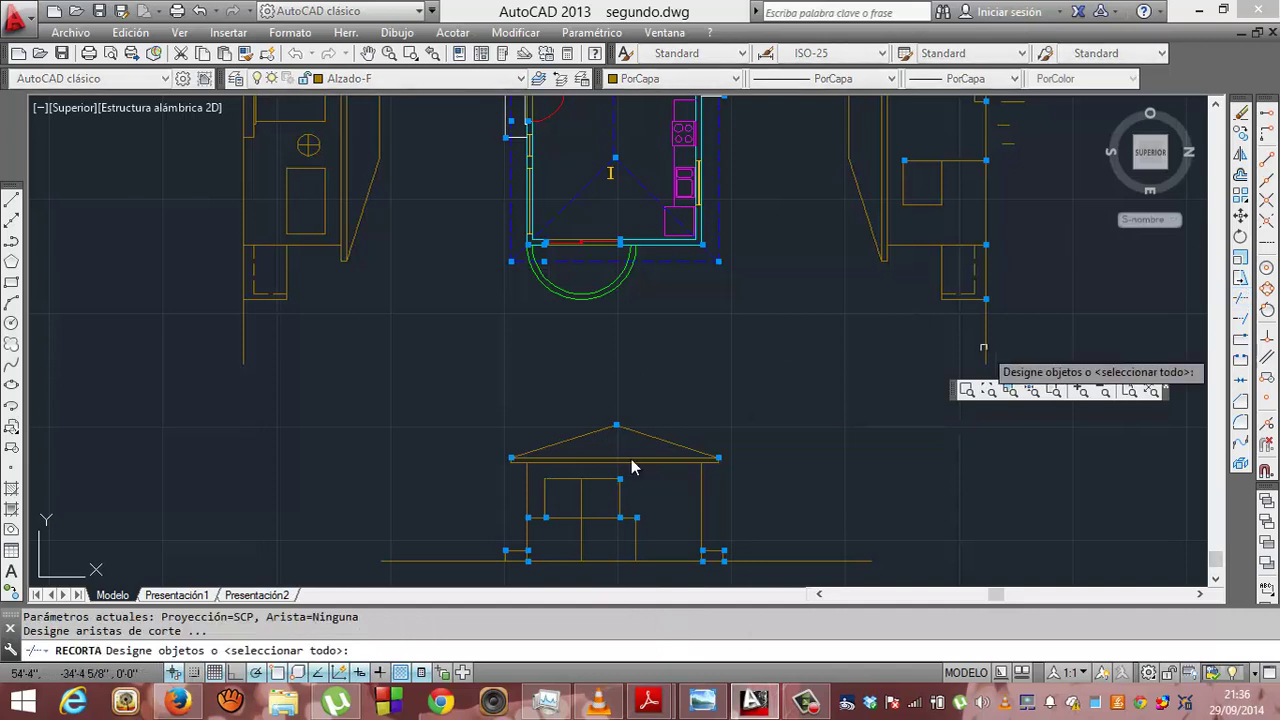
left_click(595, 518)
key("Return")
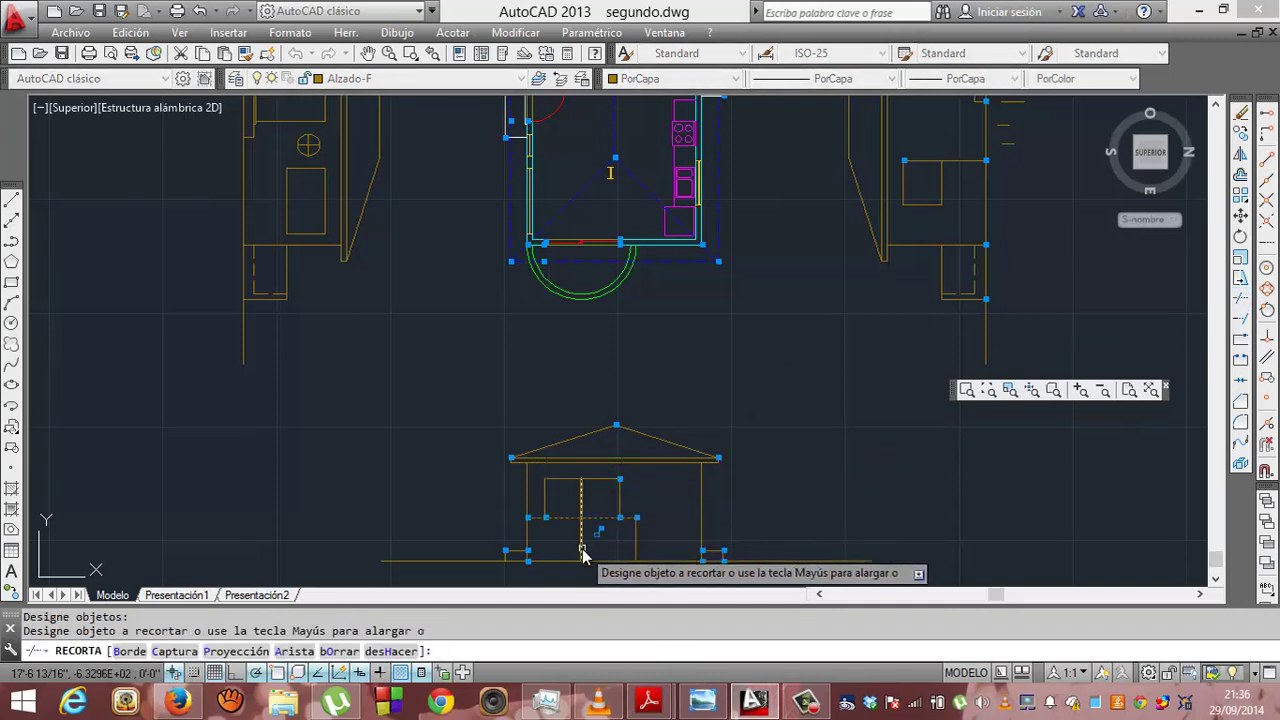
left_click(582, 550)
key("Escape")
key("Escape")
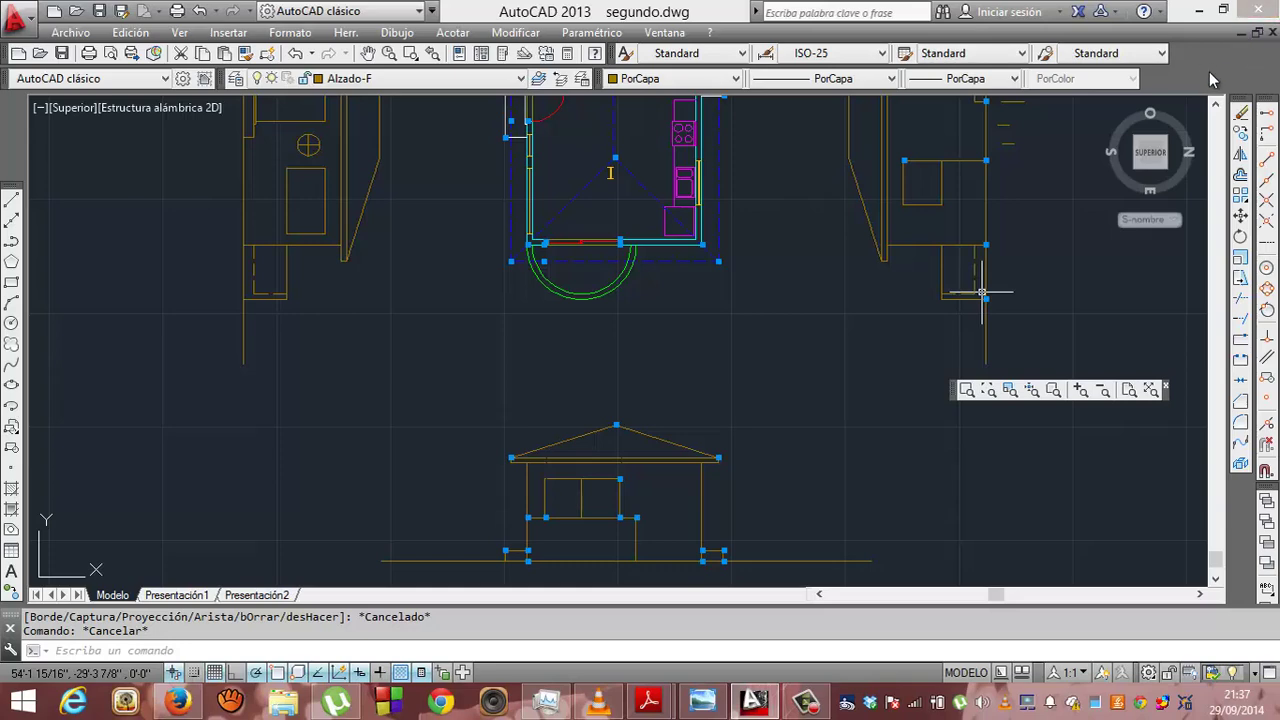
- Window-select the 39 objects of the old elevation above the floor plan and delete them
left_click(1215, 104)
left_click_drag(1215, 104, 1215, 104)
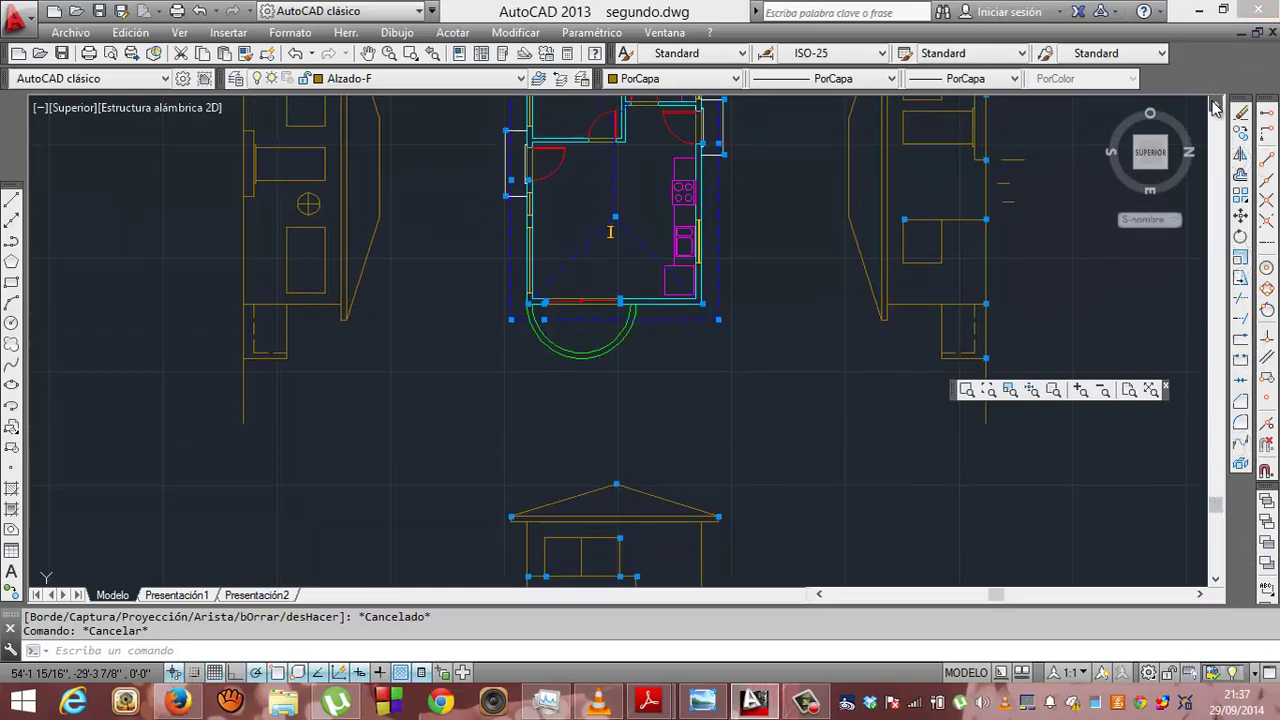
left_click(1218, 132)
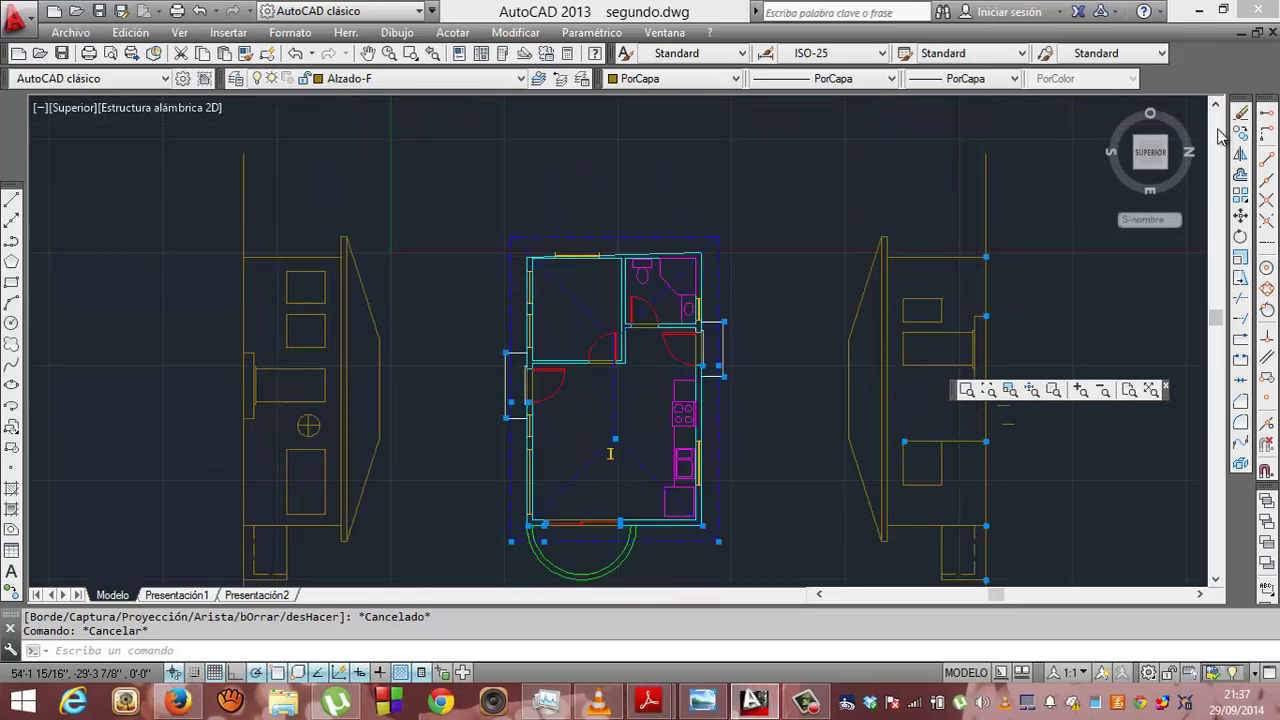
left_click(1220, 136)
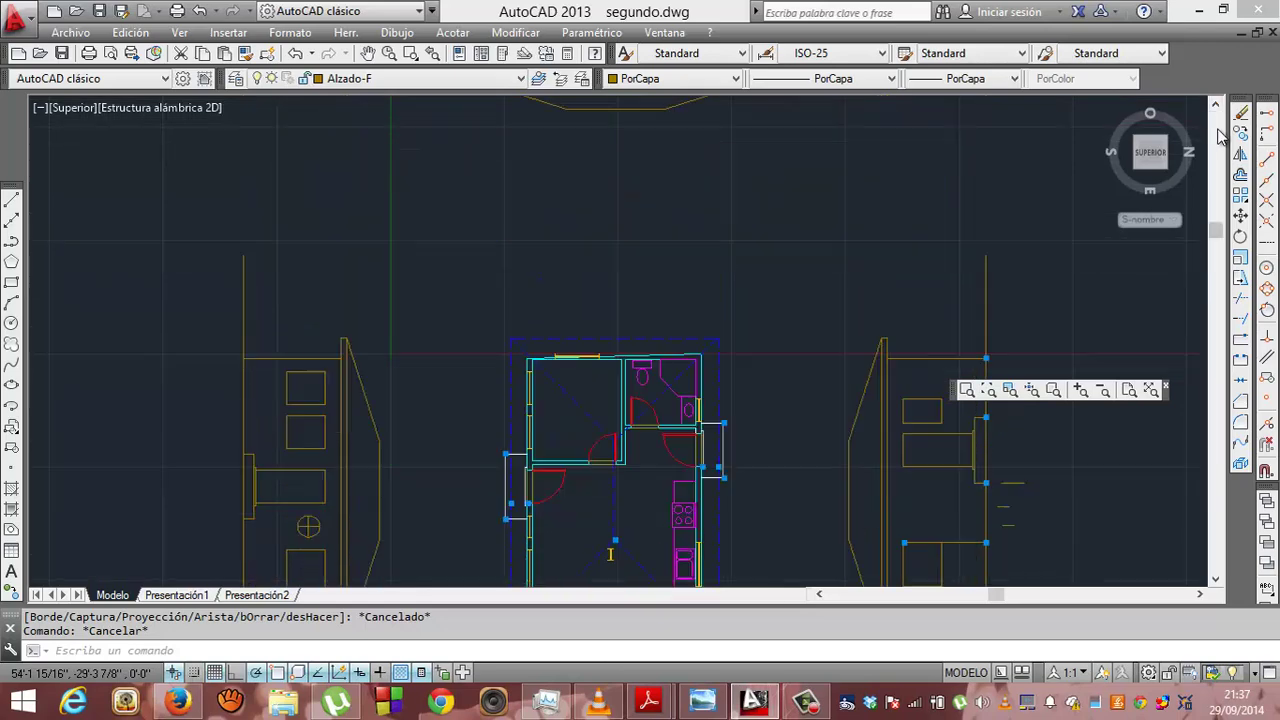
left_click_drag(1218, 104, 1218, 104)
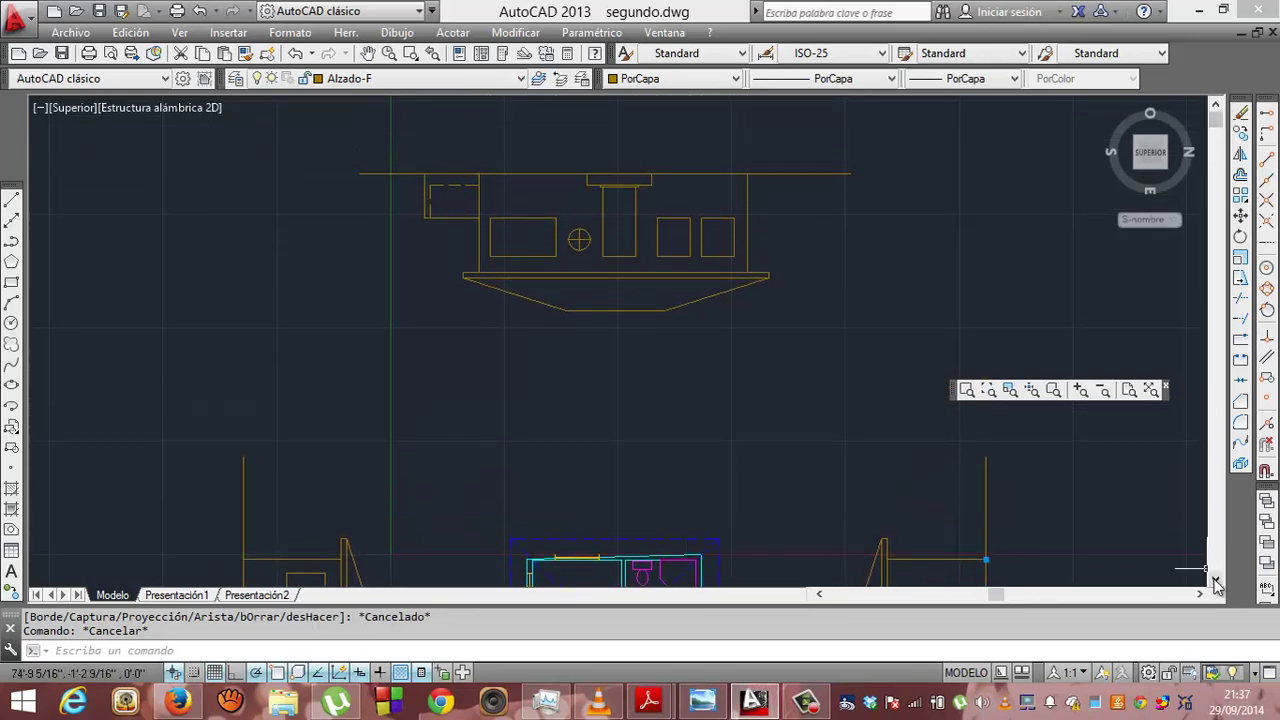
left_click_drag(1218, 547, 1218, 547)
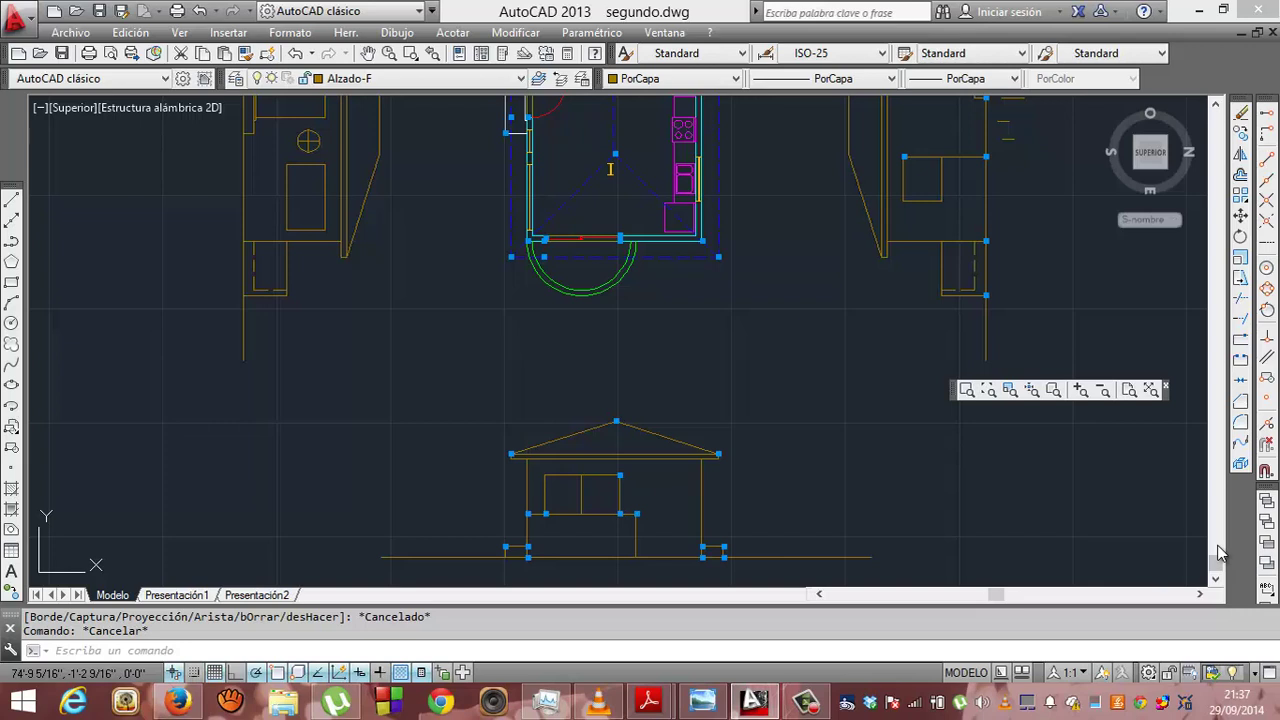
left_click(1218, 308)
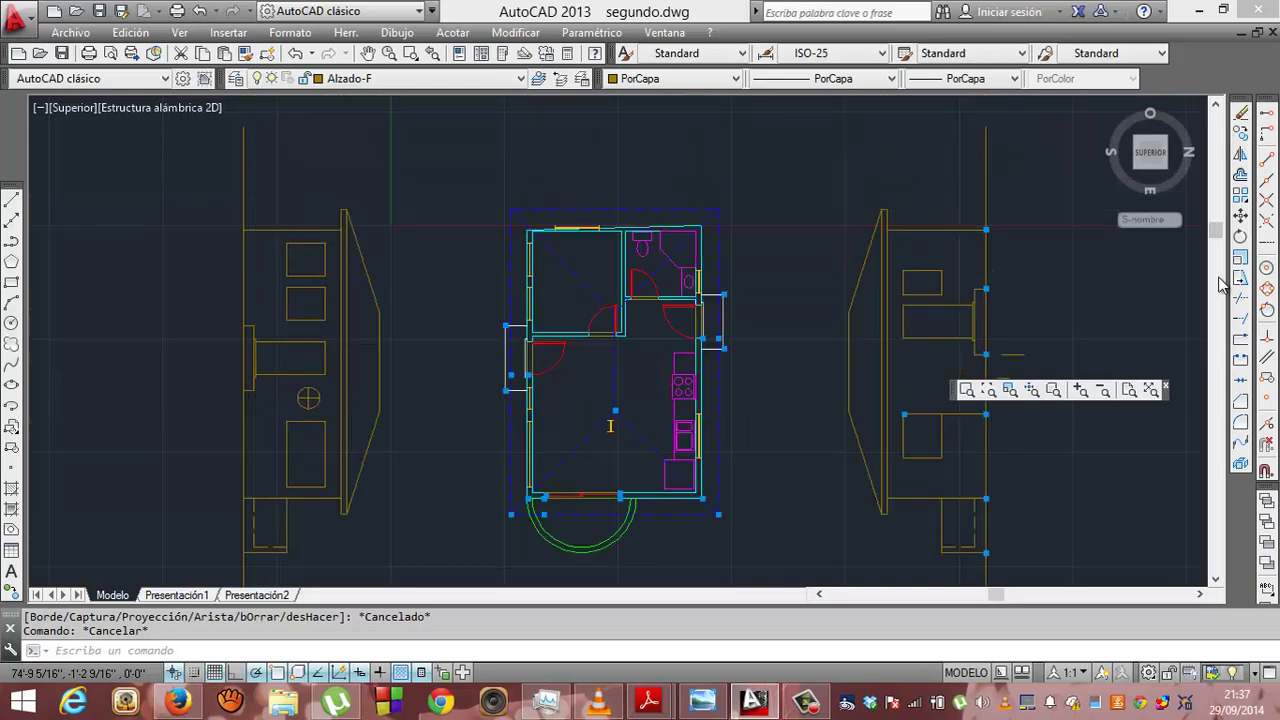
left_click(1219, 284)
left_click(1218, 222)
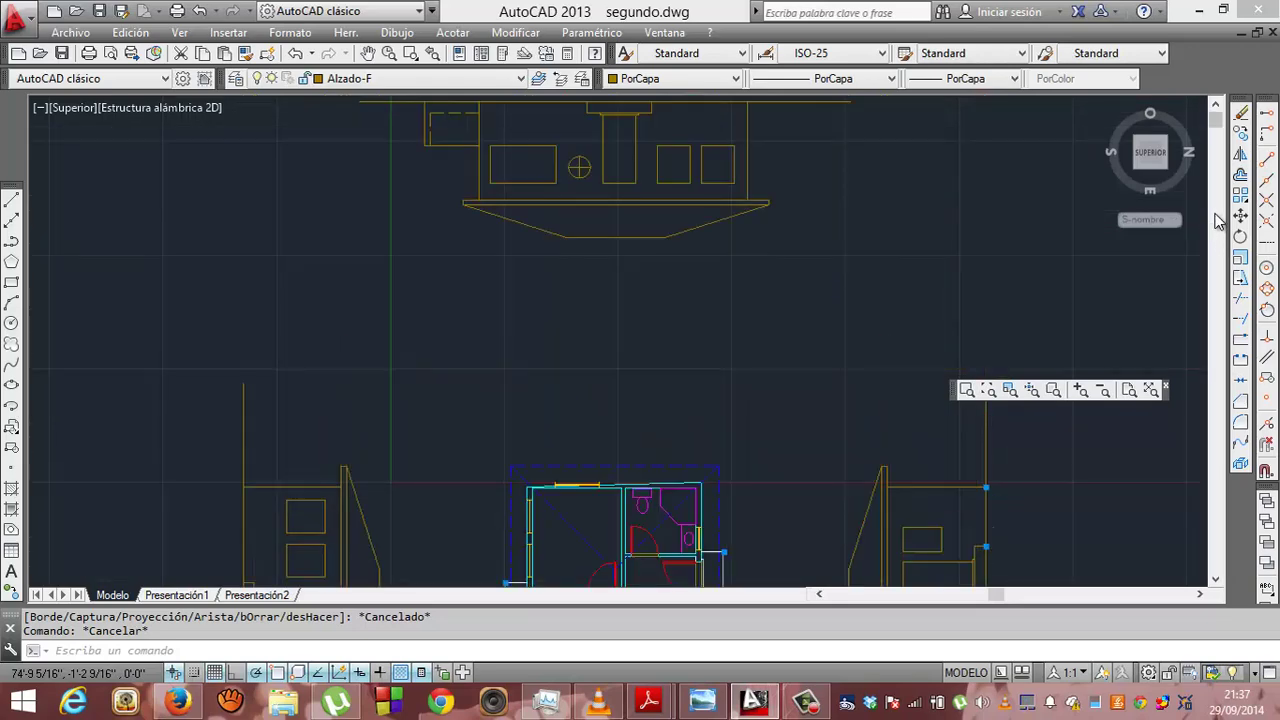
left_click(1218, 108)
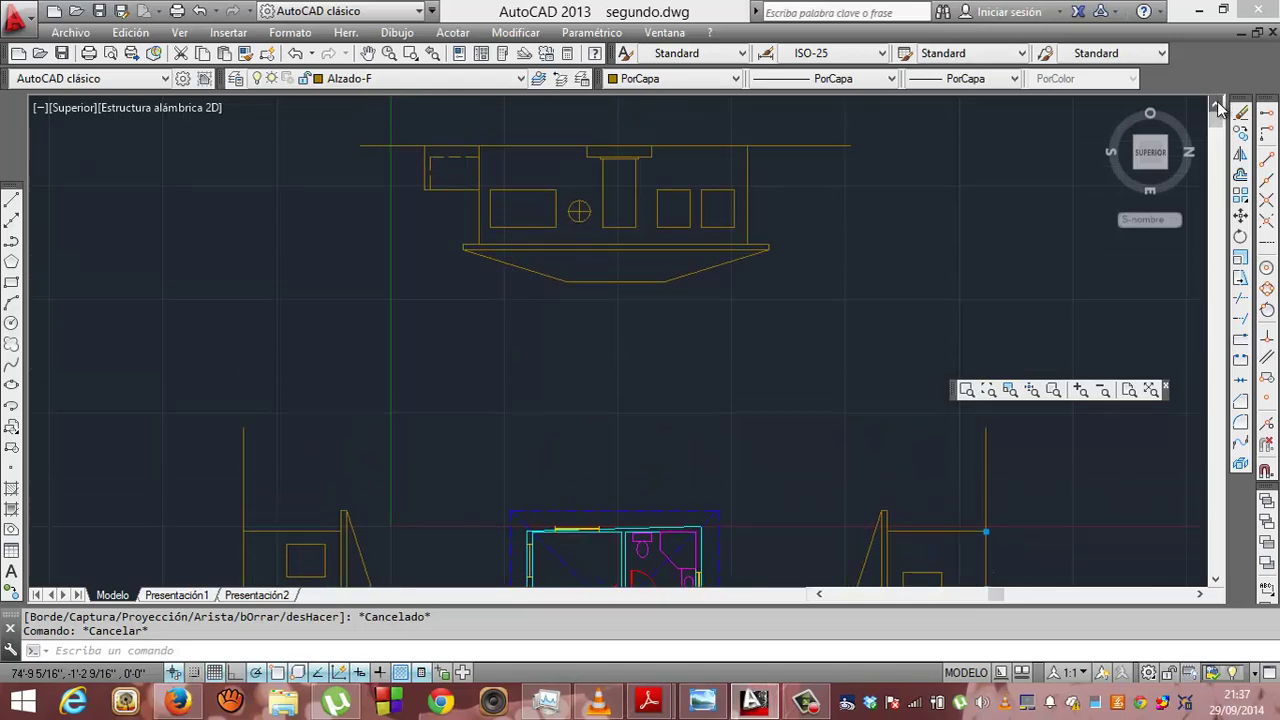
left_click(293, 152)
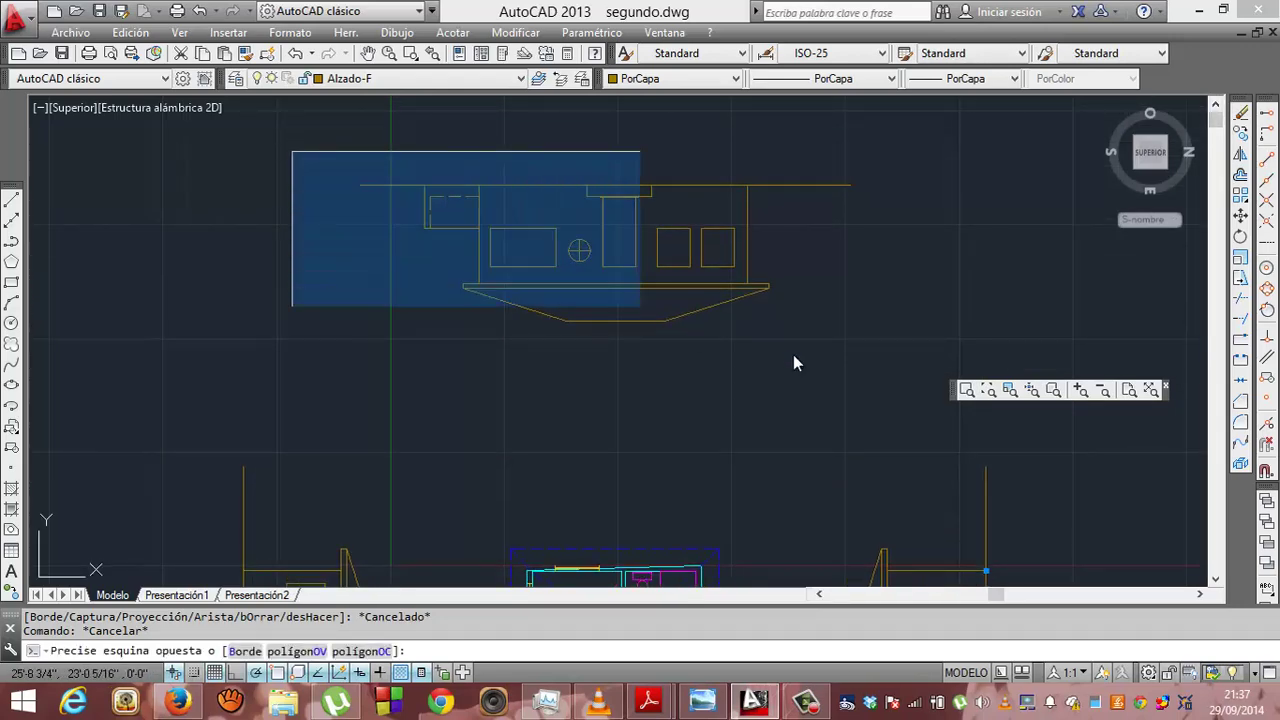
left_click(918, 383)
key("Delete")
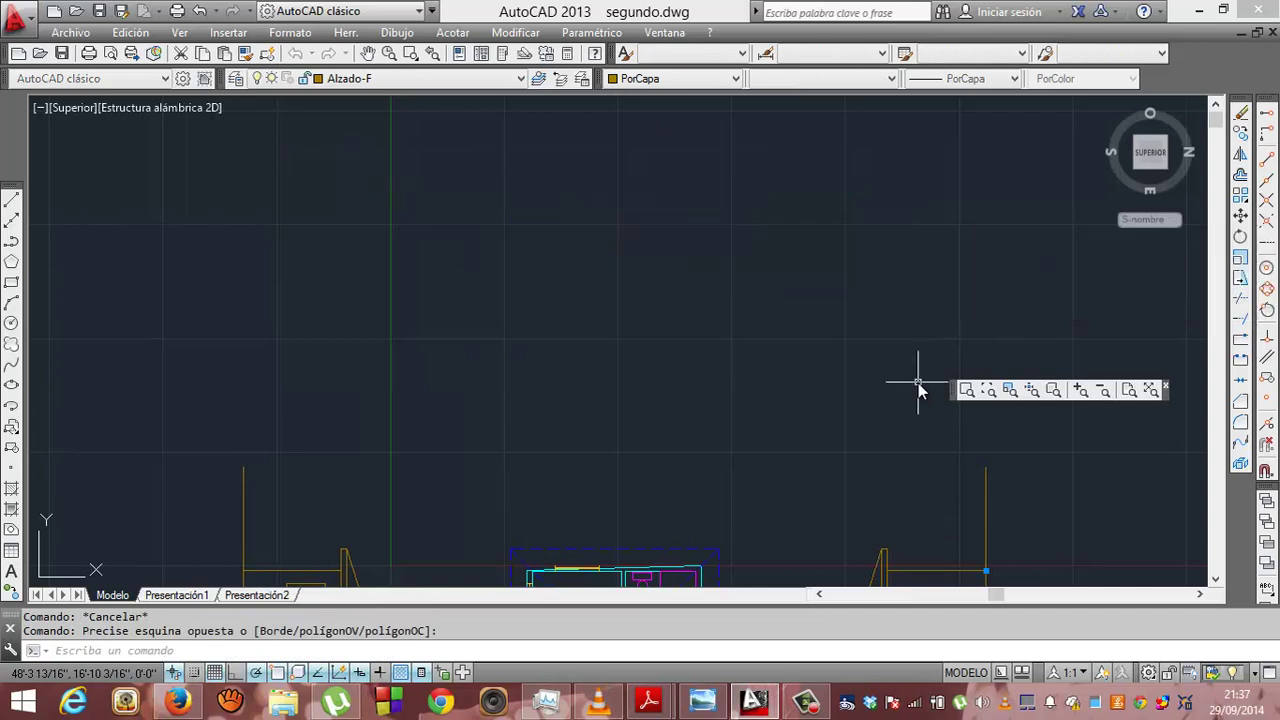
left_click(1216, 579)
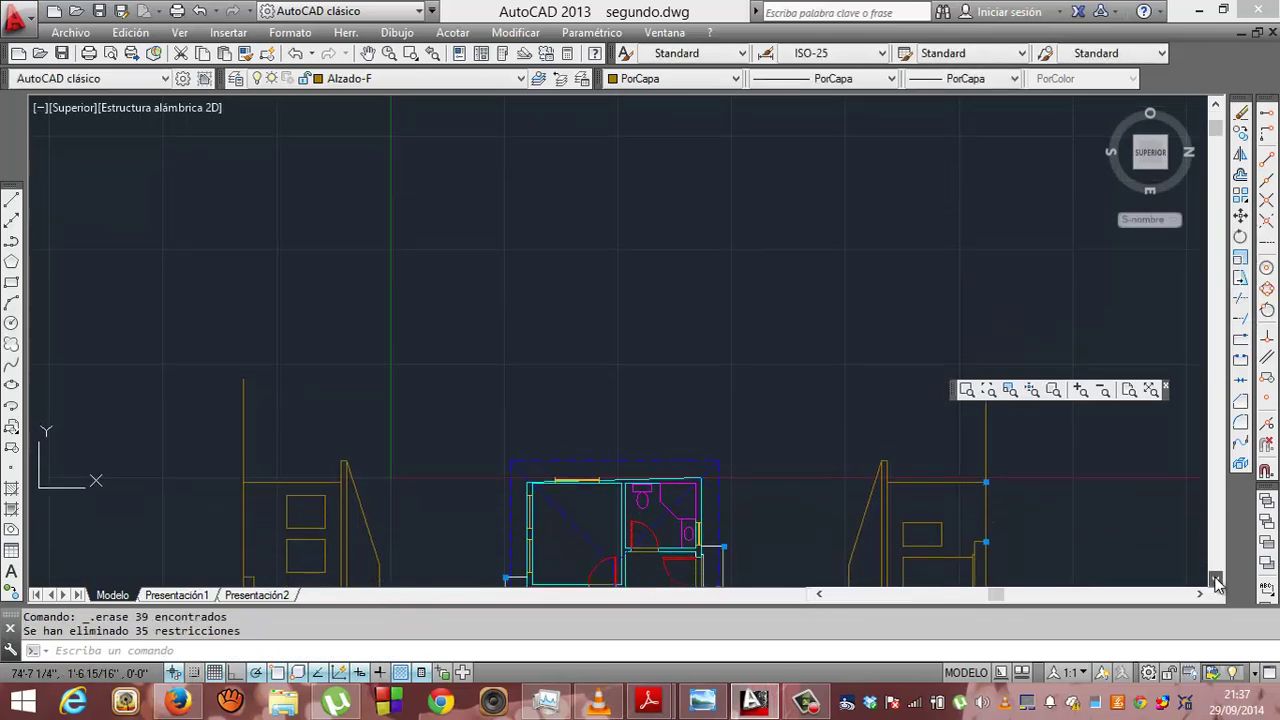
left_click_drag(1216, 579, 1216, 580)
- Copy the lower gabled elevation from its ground line's left end into the empty space above the plan
key("Escape")
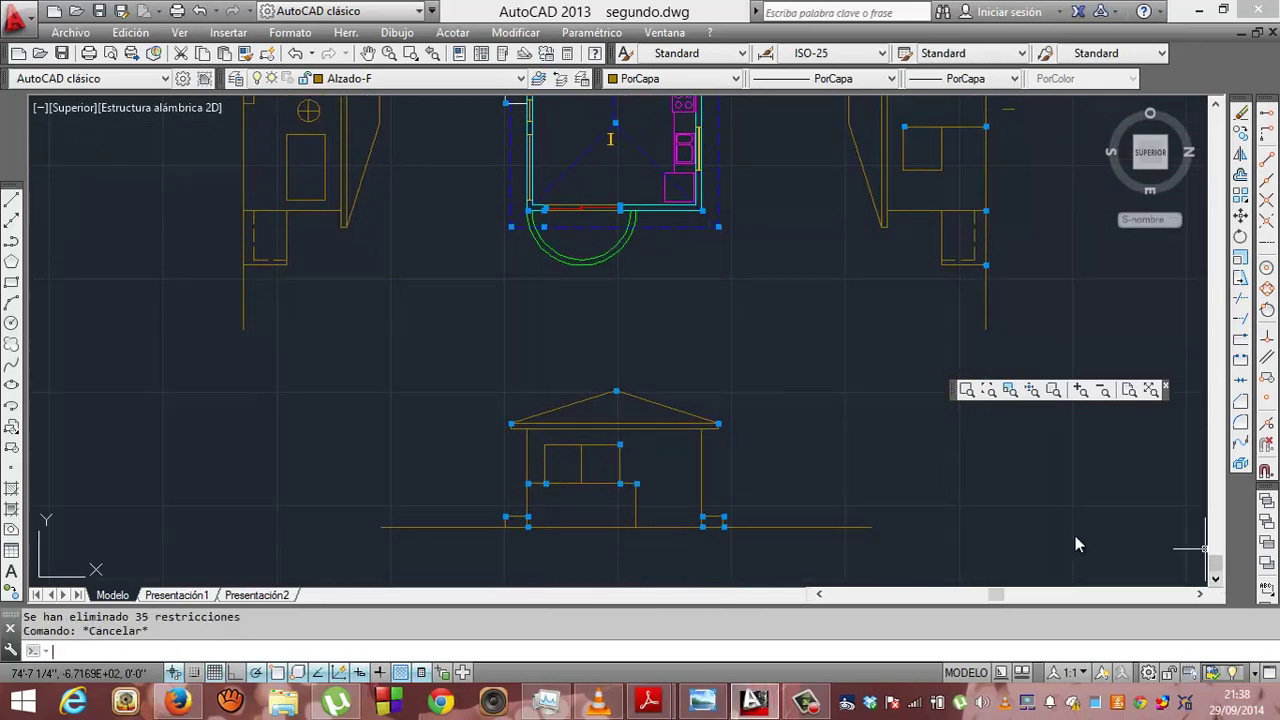
left_click(325, 370)
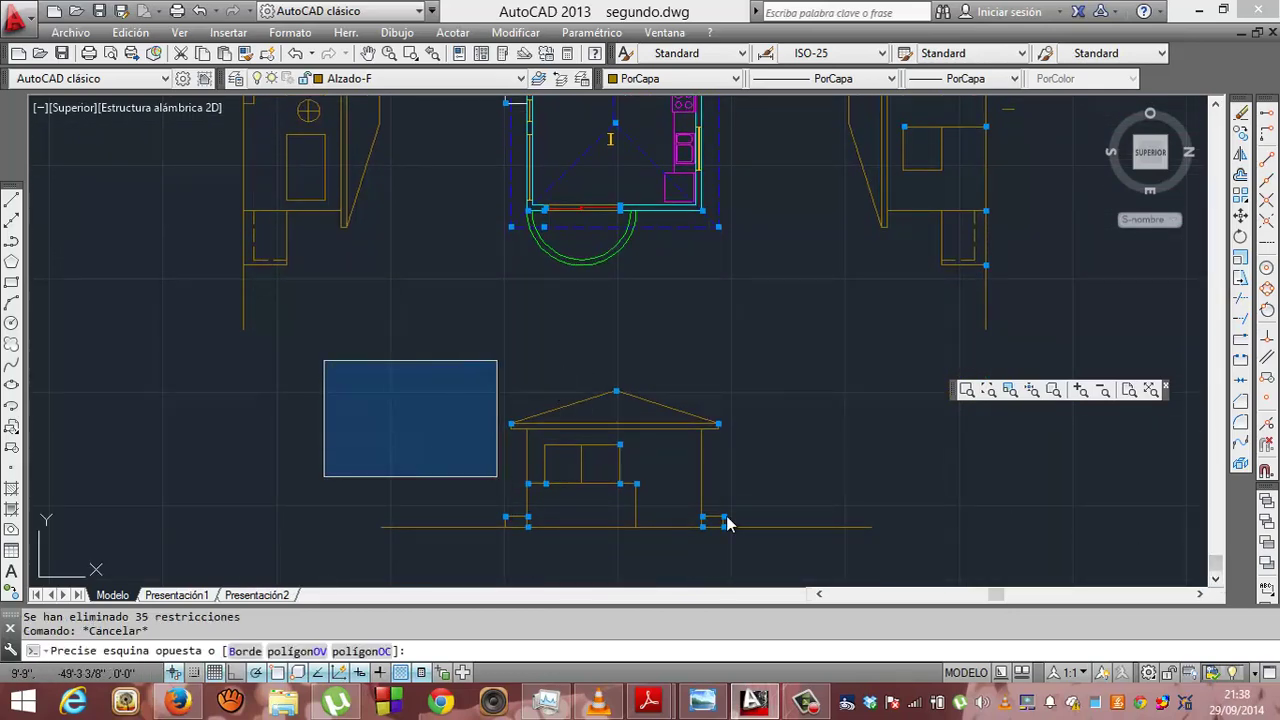
left_click(937, 547)
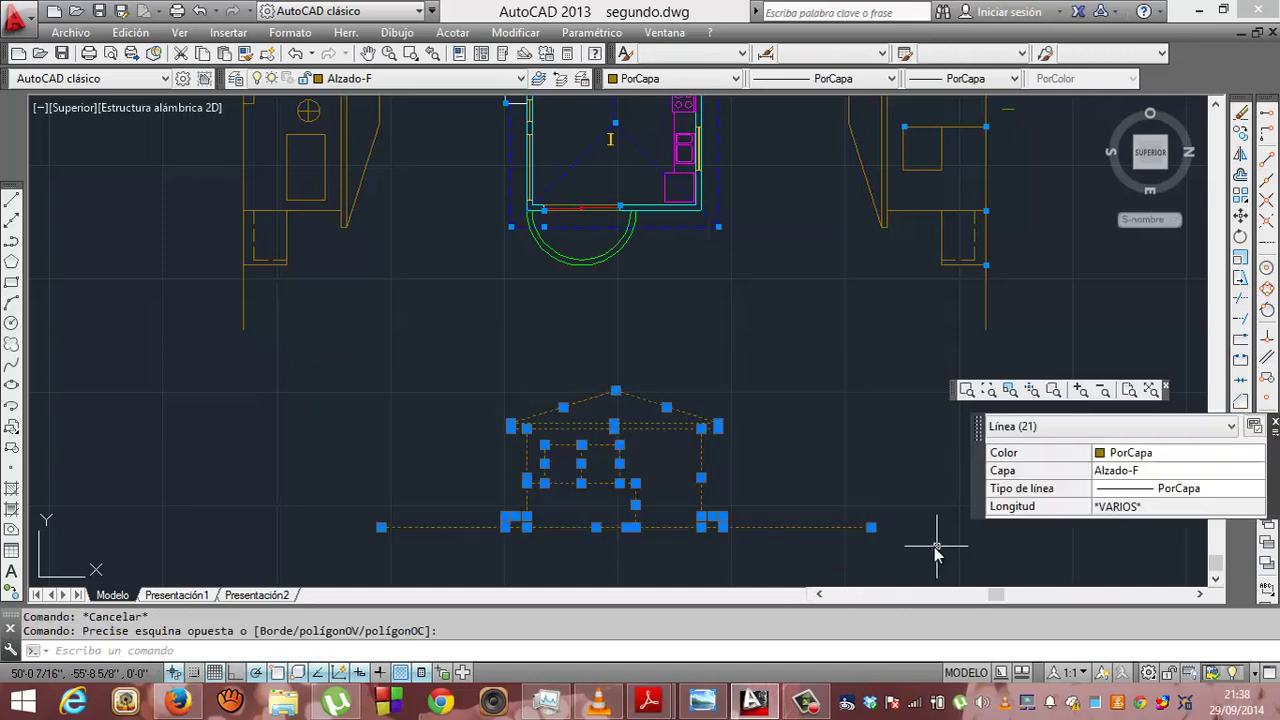
mouse_move(701, 427)
right_click(700, 440)
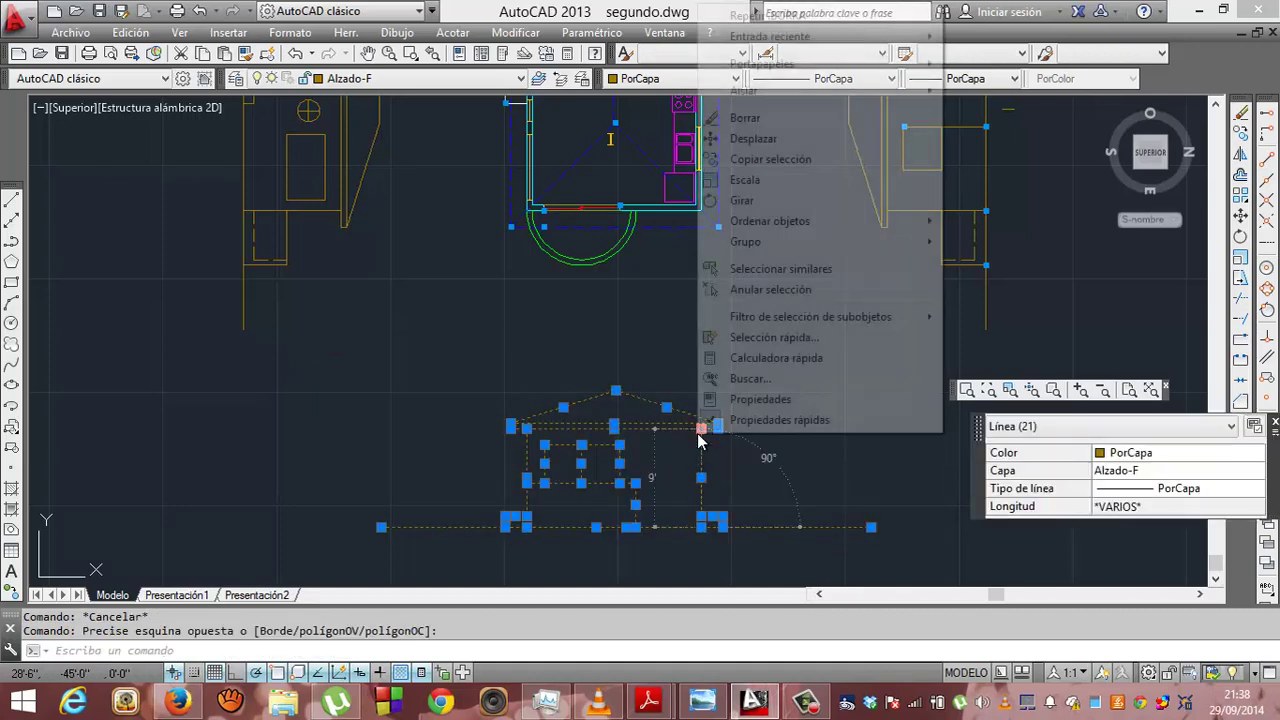
left_click(762, 166)
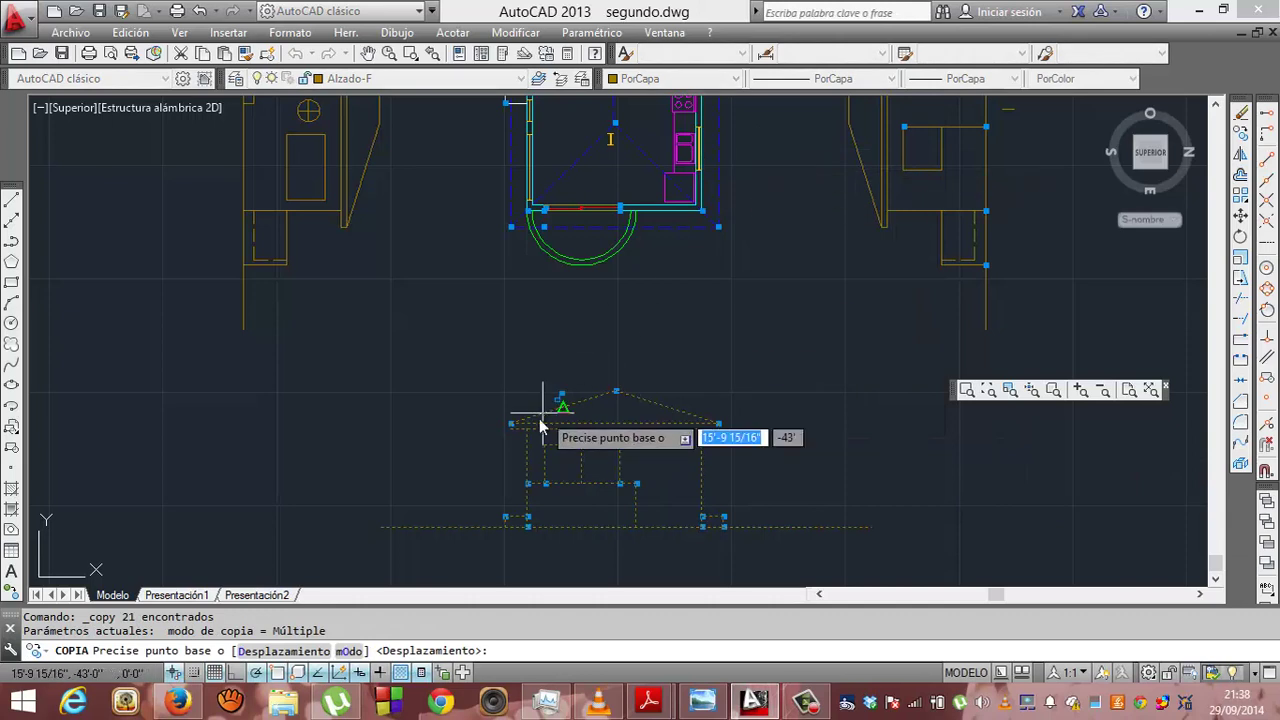
left_click(381, 526)
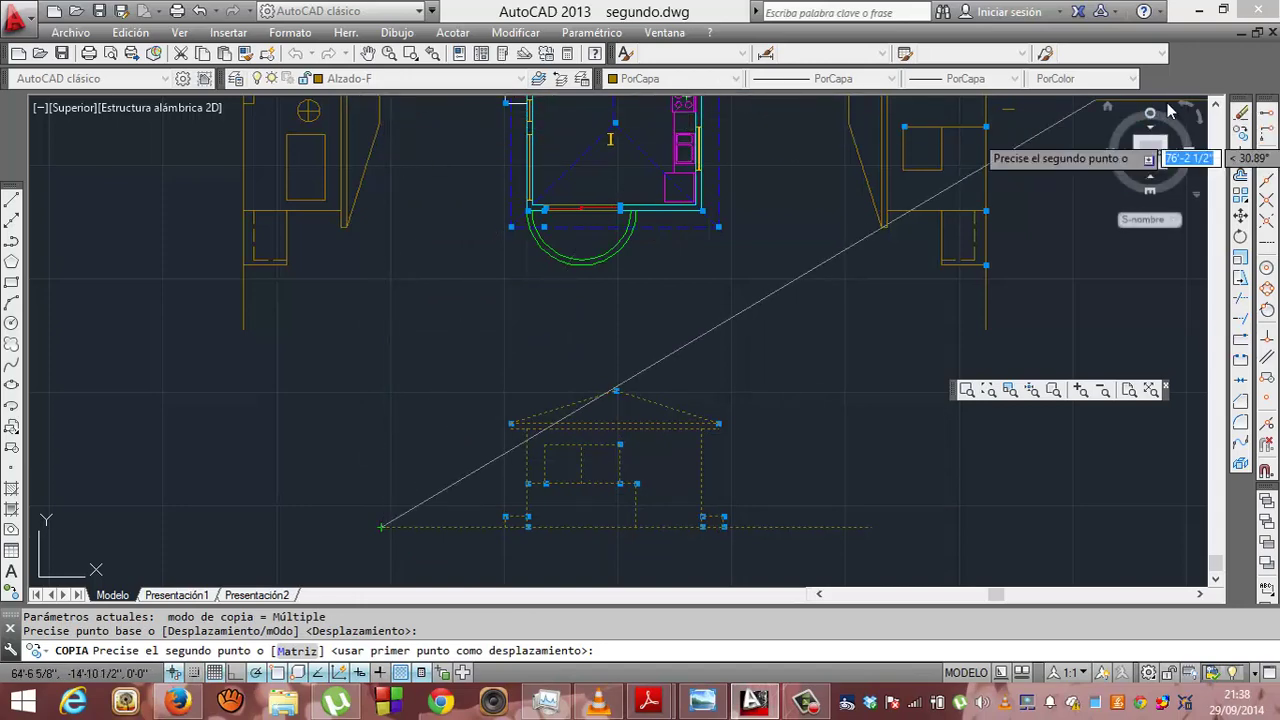
left_click(1215, 105)
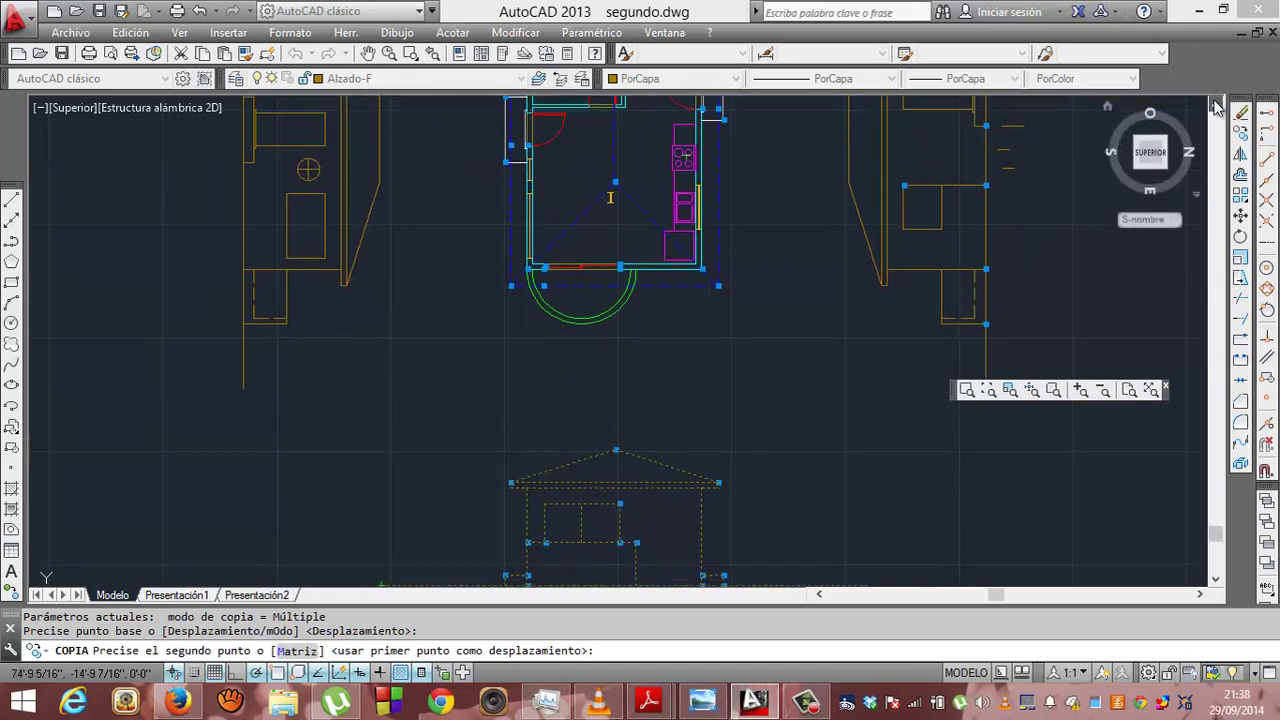
left_click_drag(1215, 105, 1215, 105)
left_click(1215, 104)
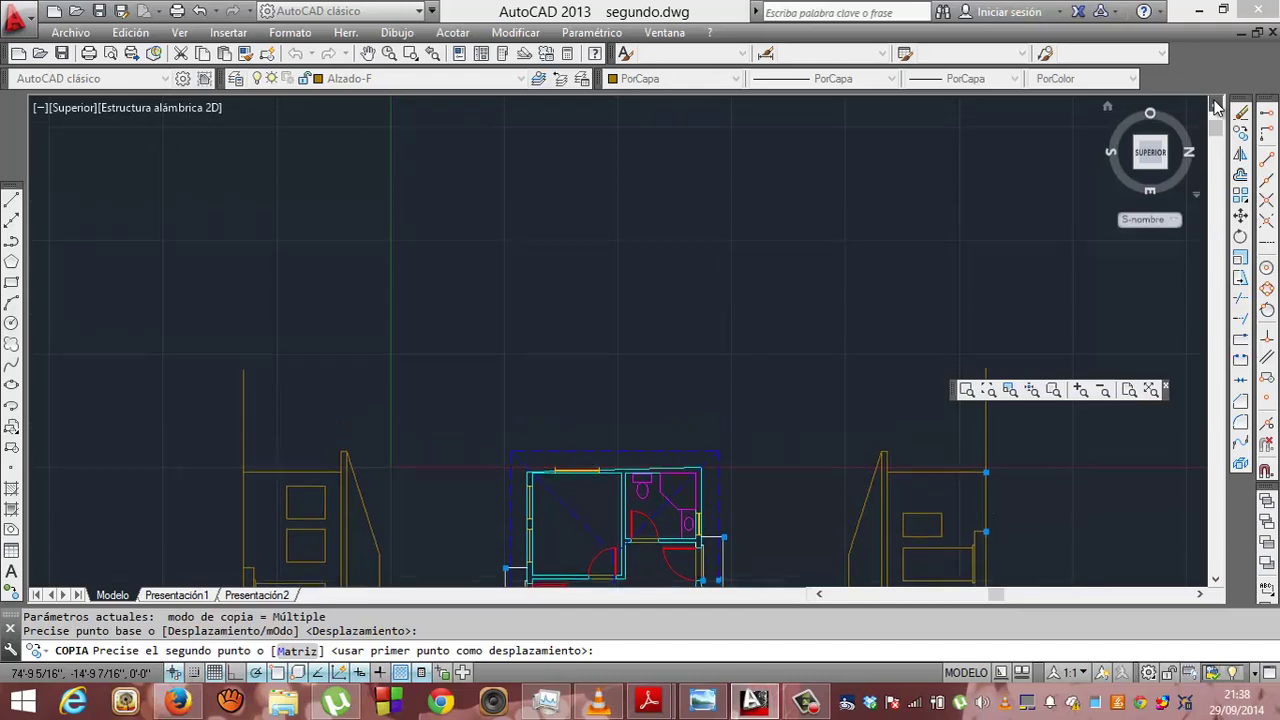
left_click(378, 264)
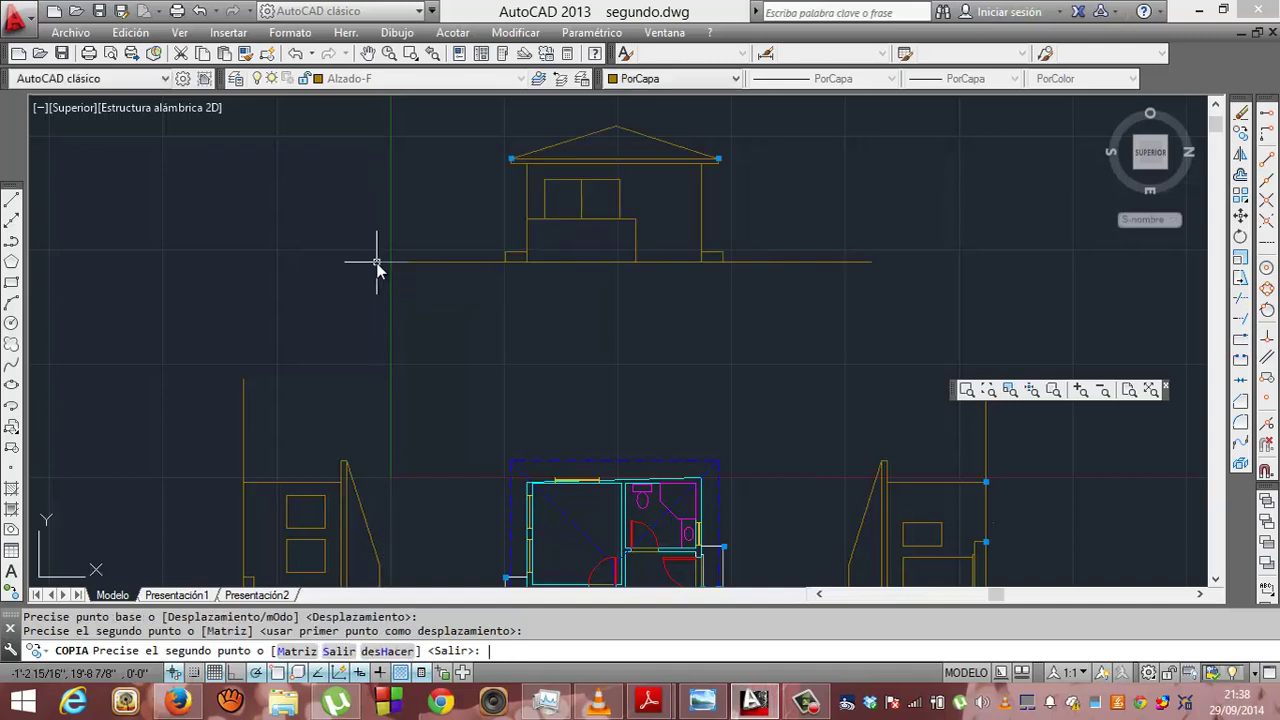
key("Return")
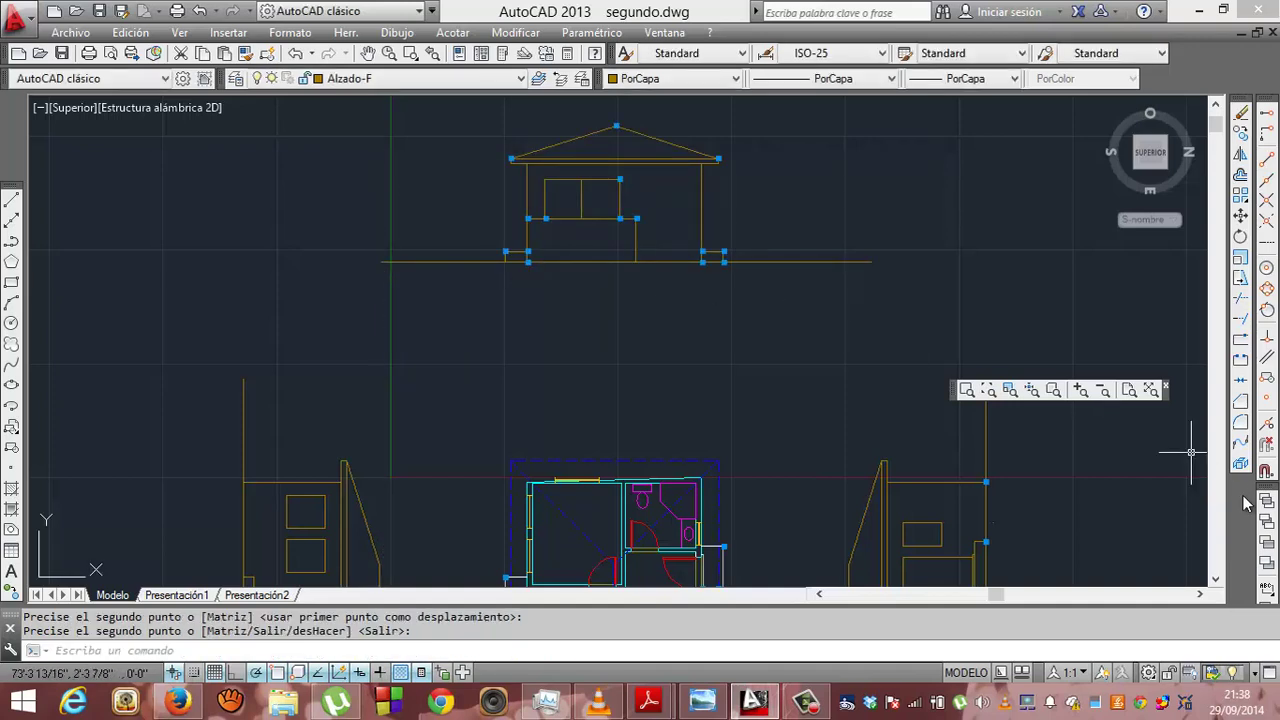
- Rotate the copied upper elevation 180° about its roof apex so the roof faces the plan
left_click(1217, 527)
left_click(1217, 527)
left_click(1217, 527)
left_click(1217, 527)
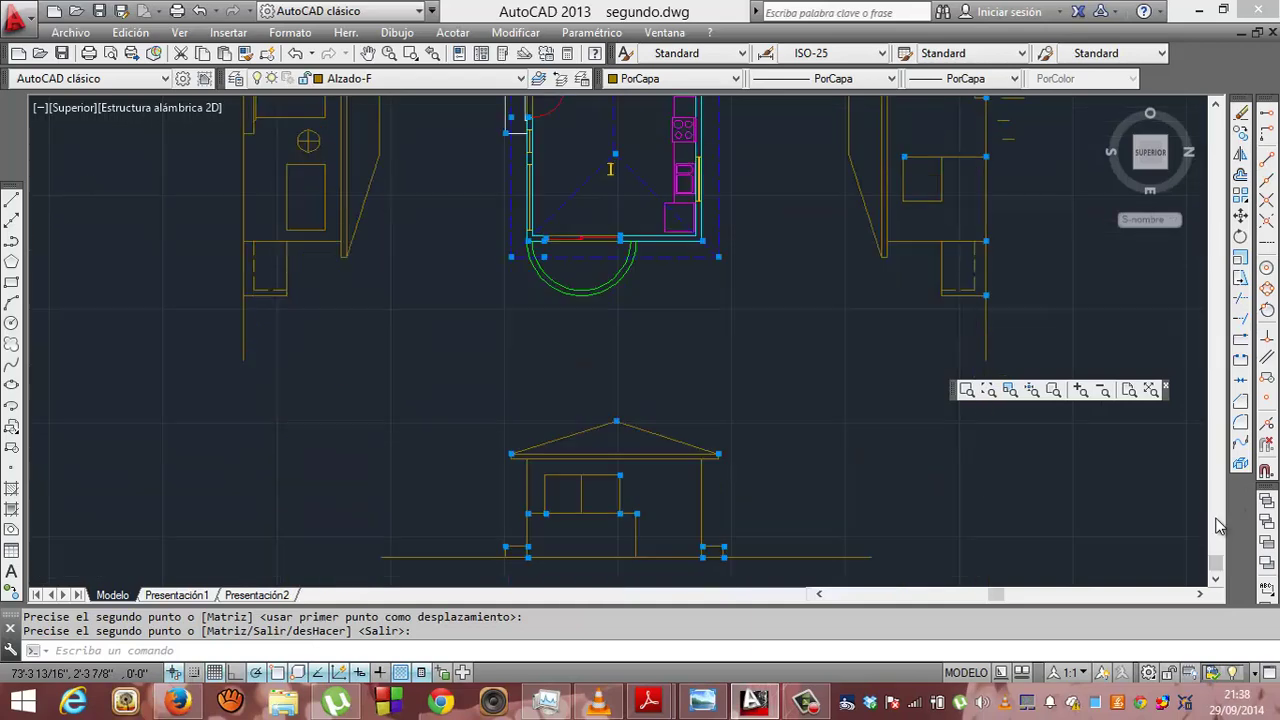
left_click(1219, 176)
left_click(1219, 176)
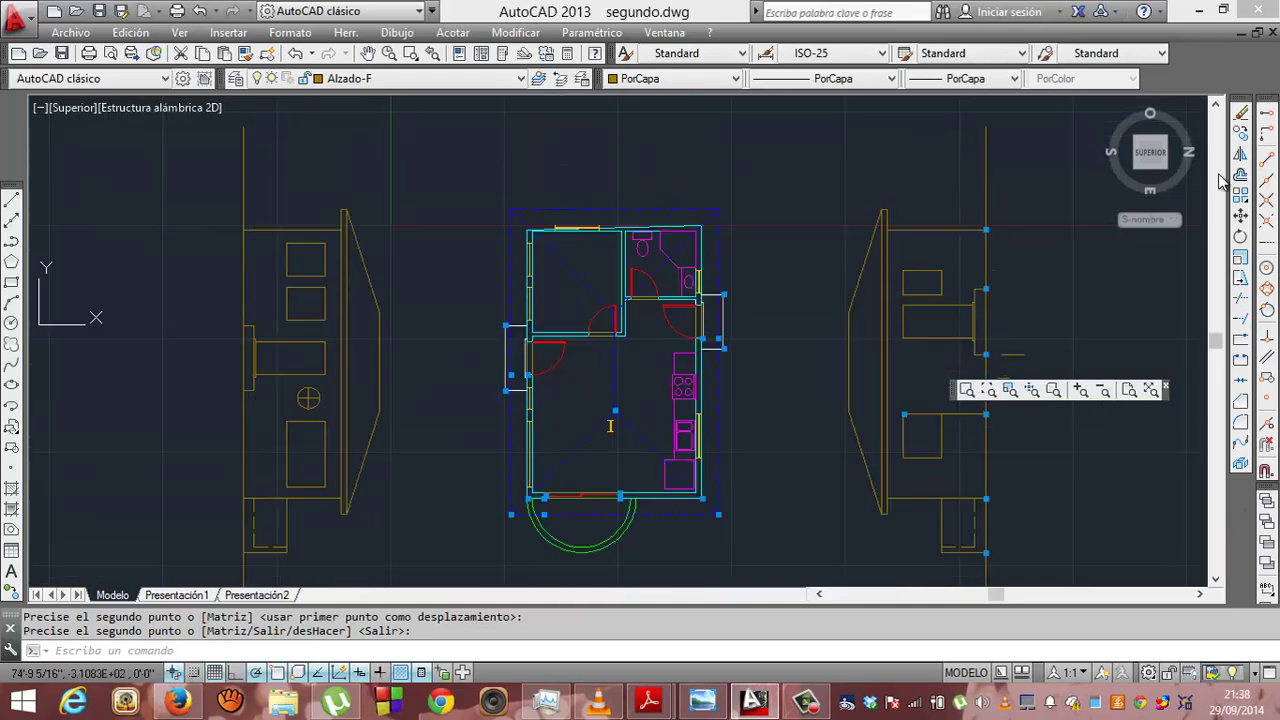
left_click(1219, 176)
left_click(1219, 176)
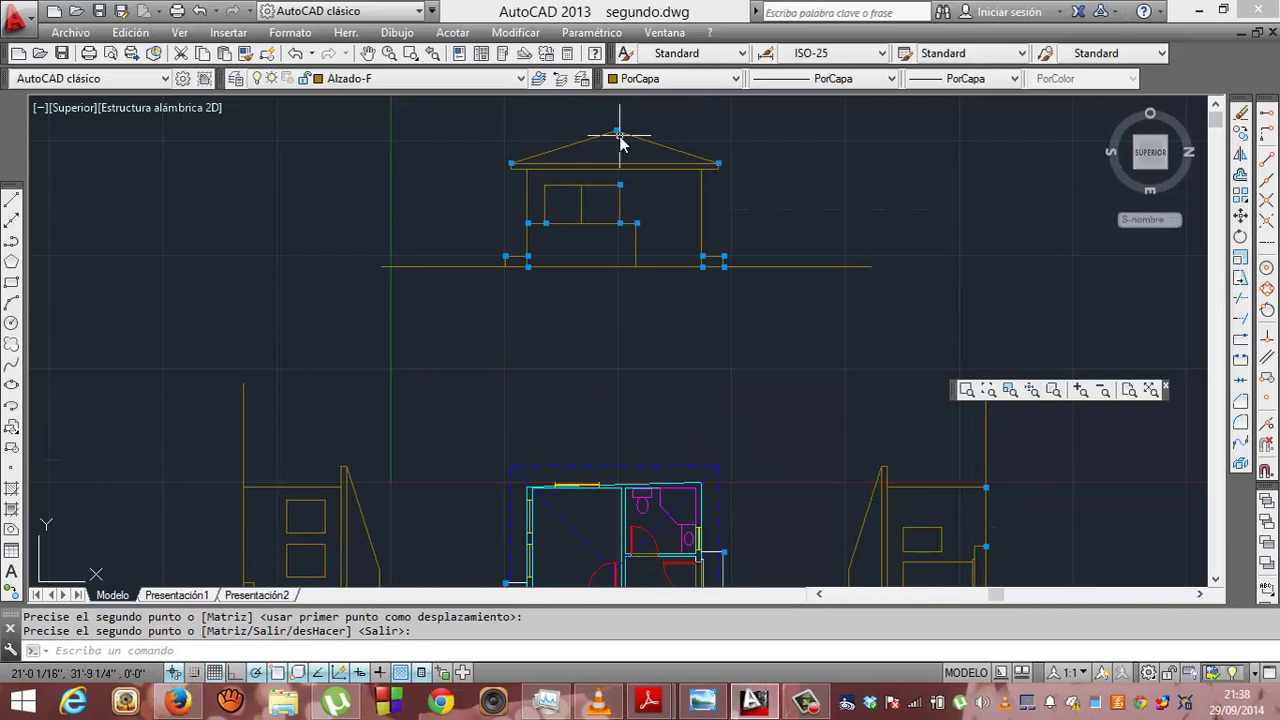
key("Escape")
left_click(355, 110)
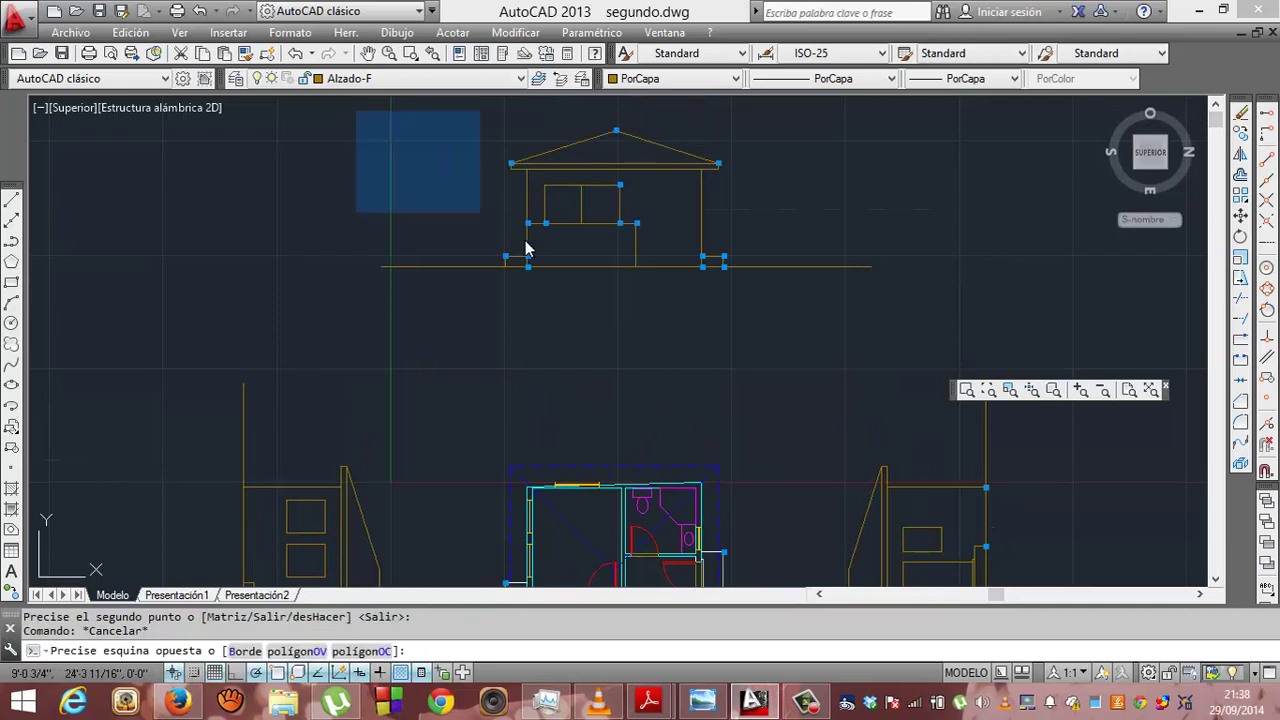
left_click(896, 300)
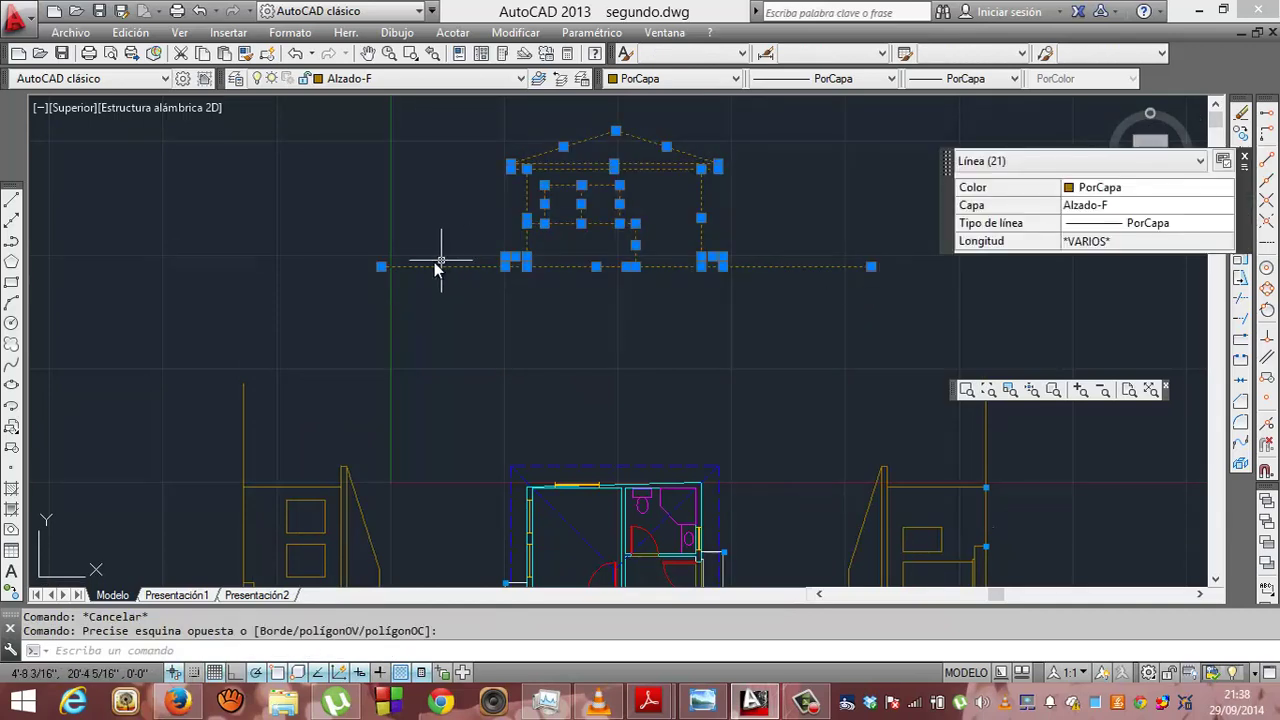
right_click(384, 267)
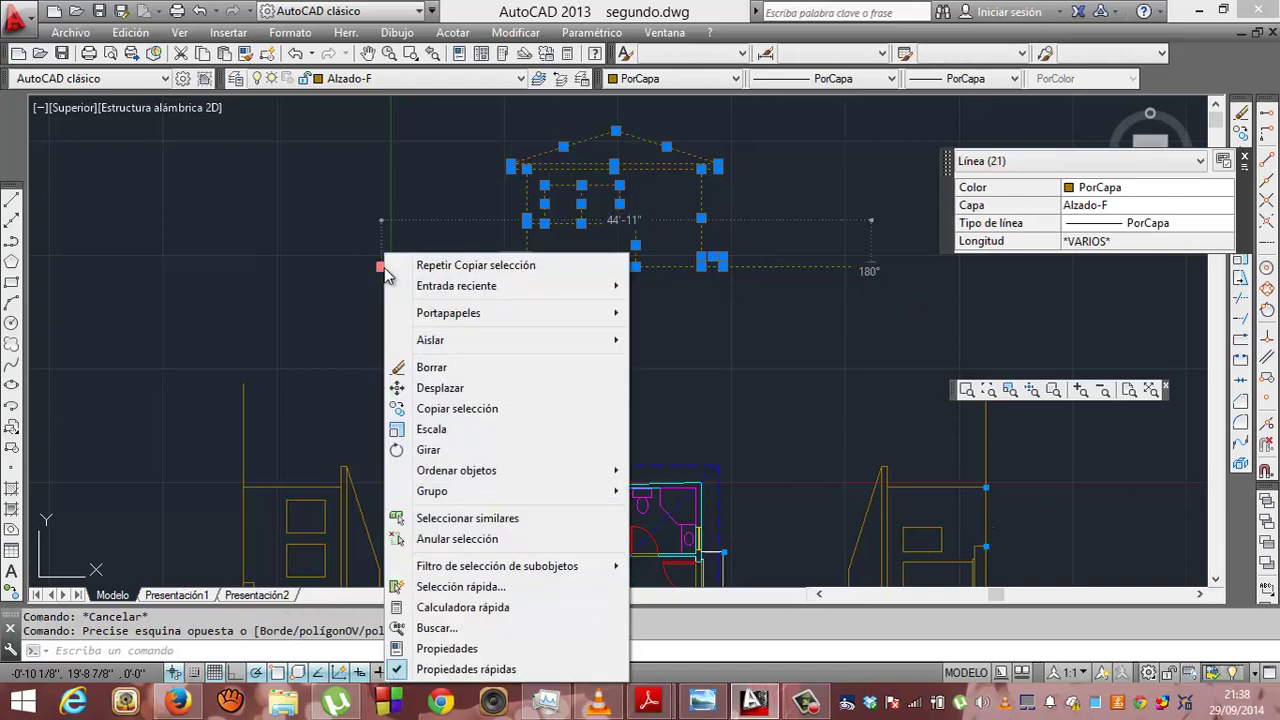
left_click(441, 451)
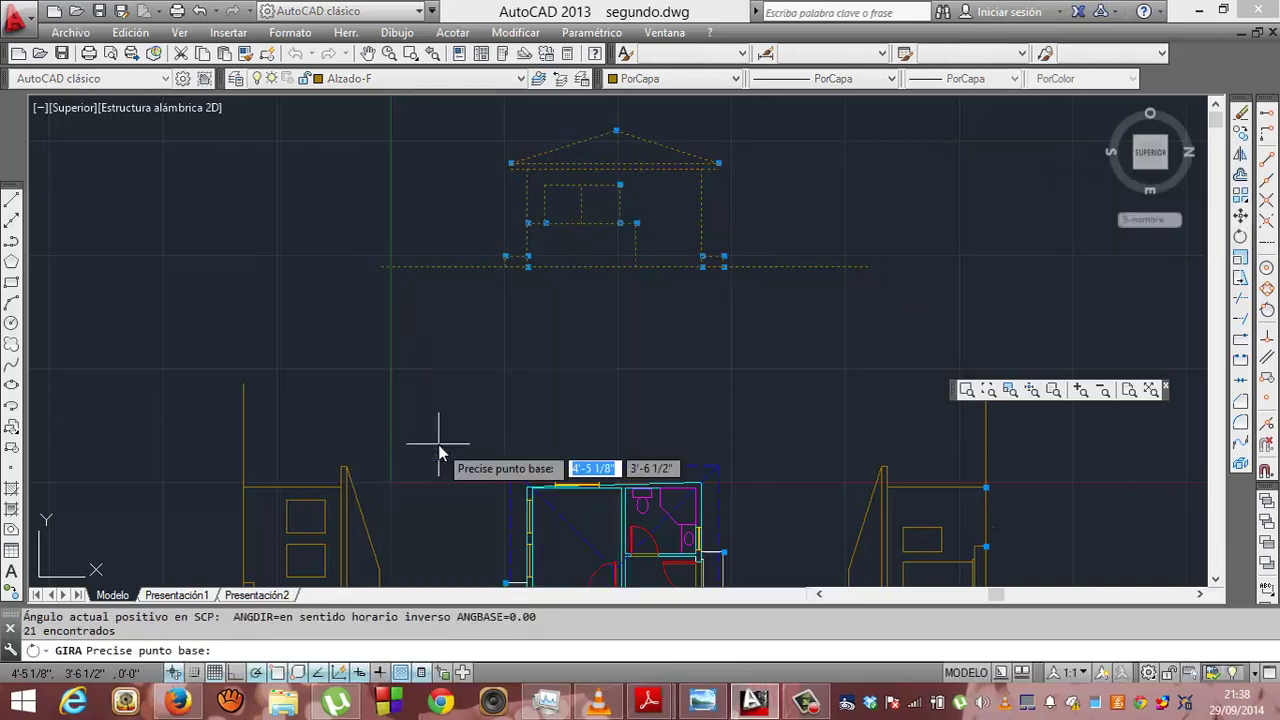
left_click(621, 130)
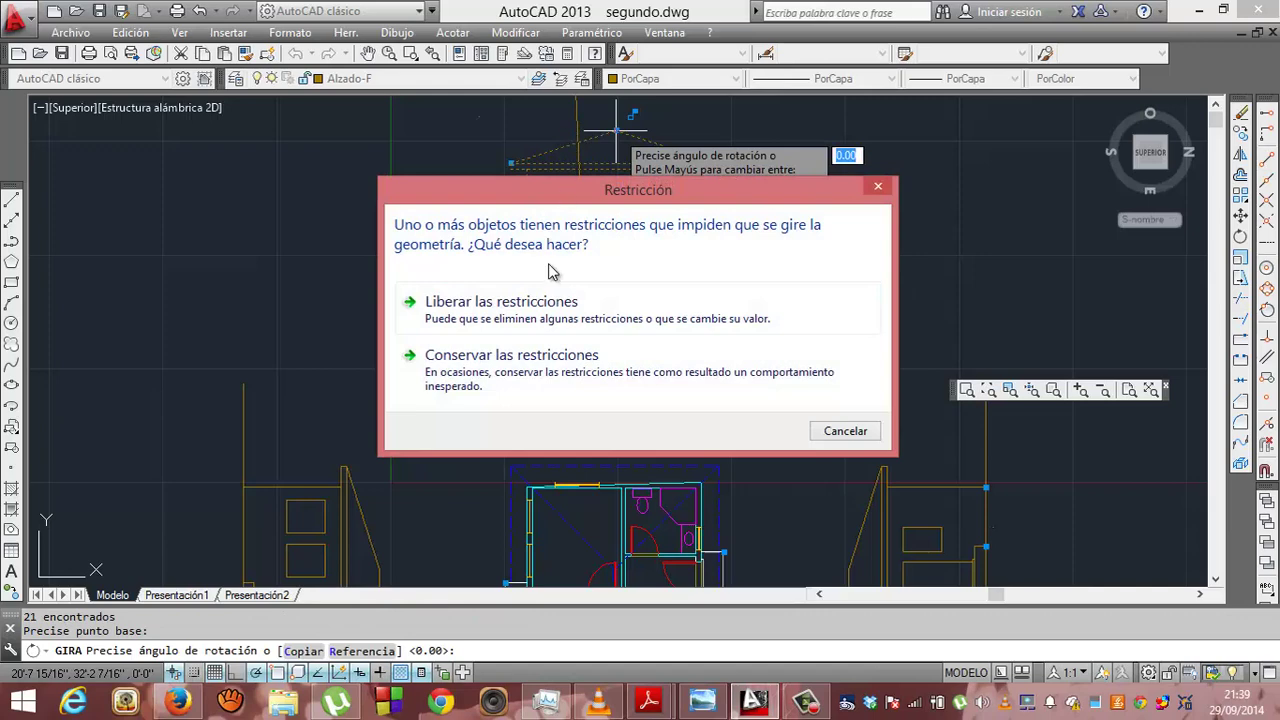
left_click(538, 316)
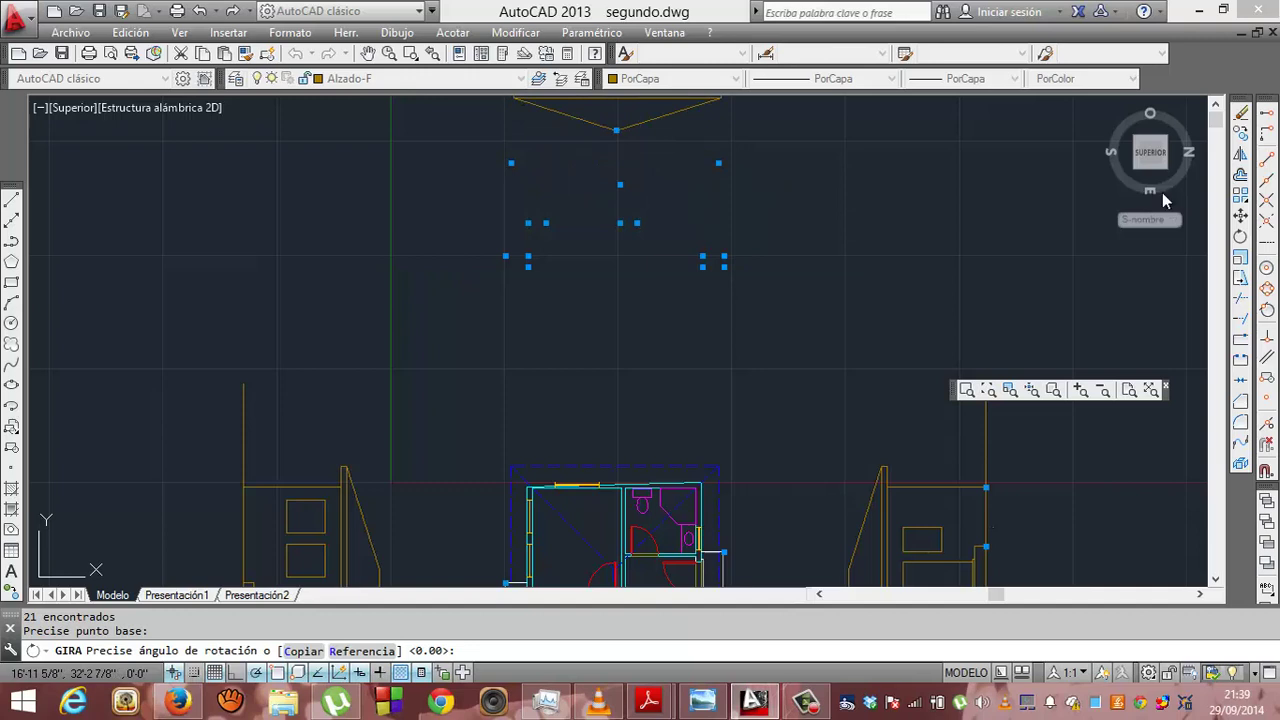
key("Return")
key("Return")
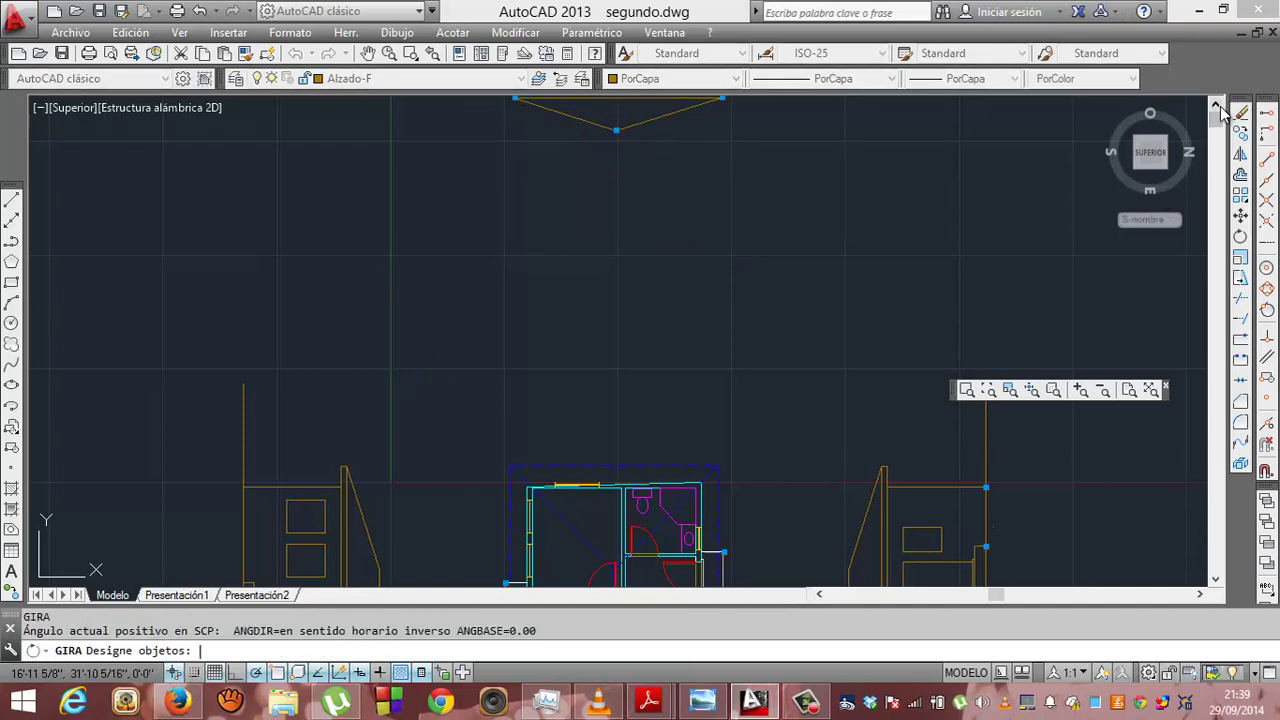
- Select the flipped elevation's 21 lines and cancel the unwanted repeated rotation
left_click(1217, 104)
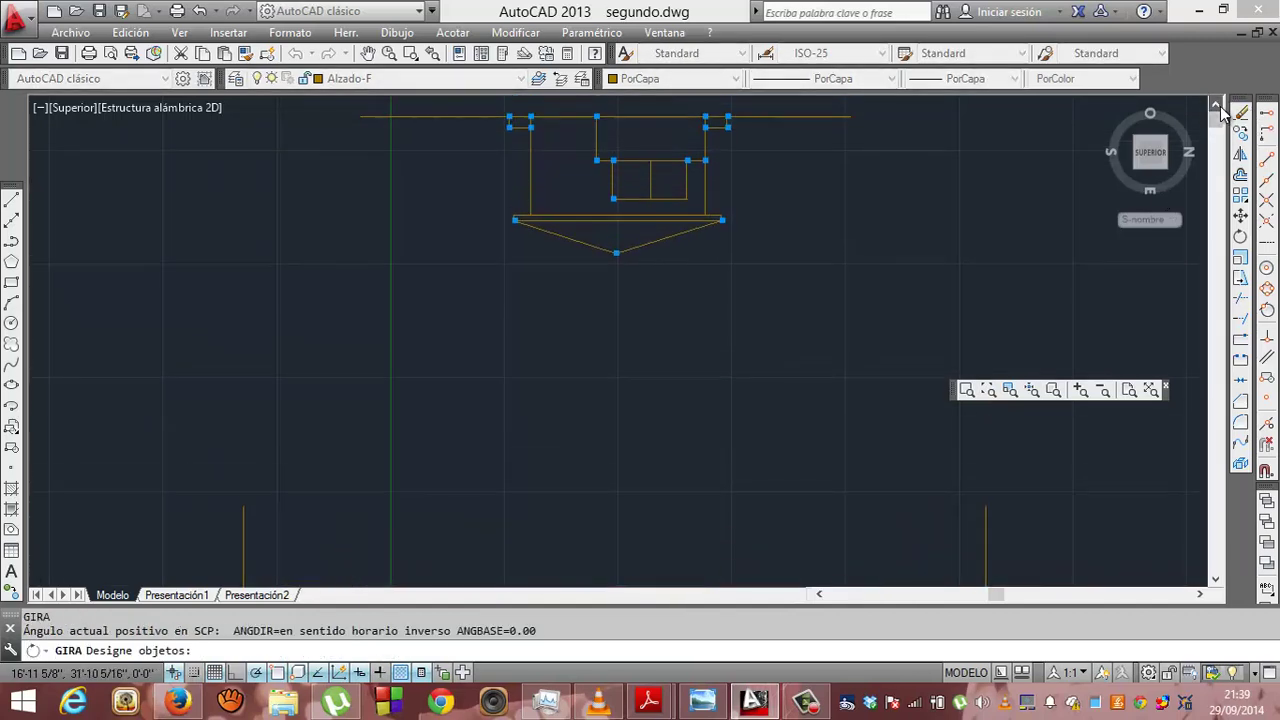
left_click(304, 103)
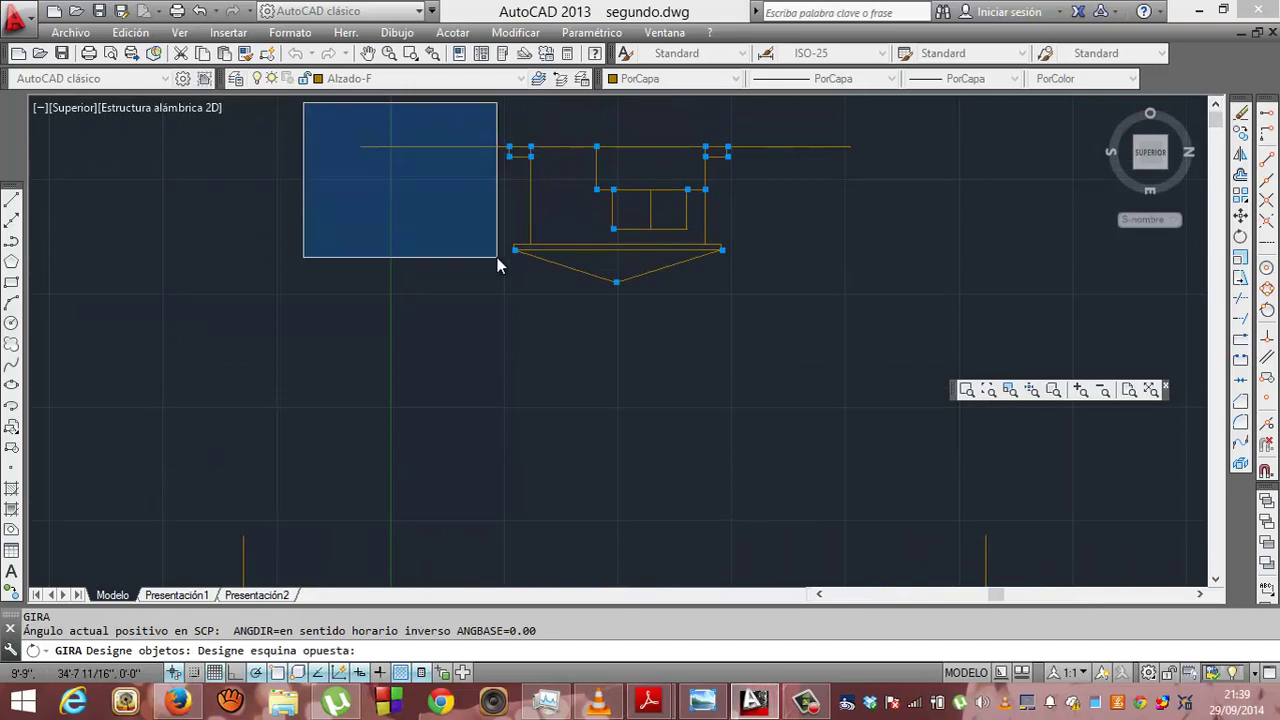
left_click(924, 308)
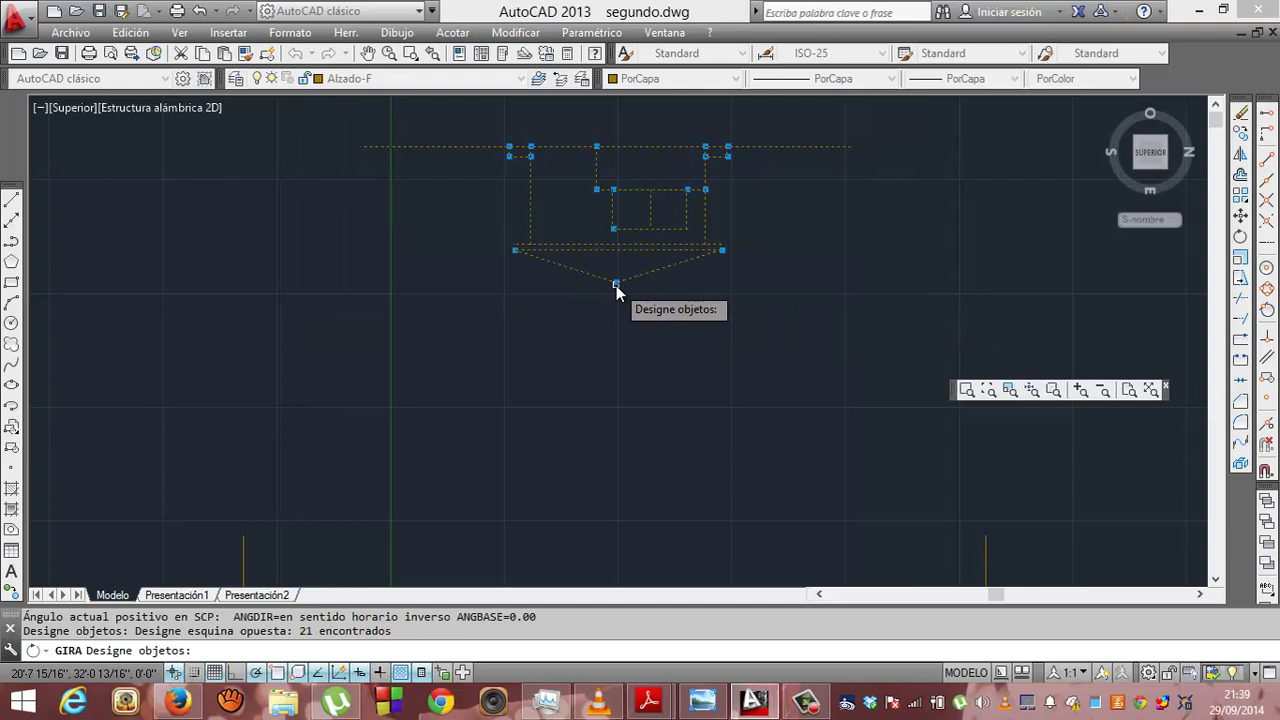
key("Return")
key("Return")
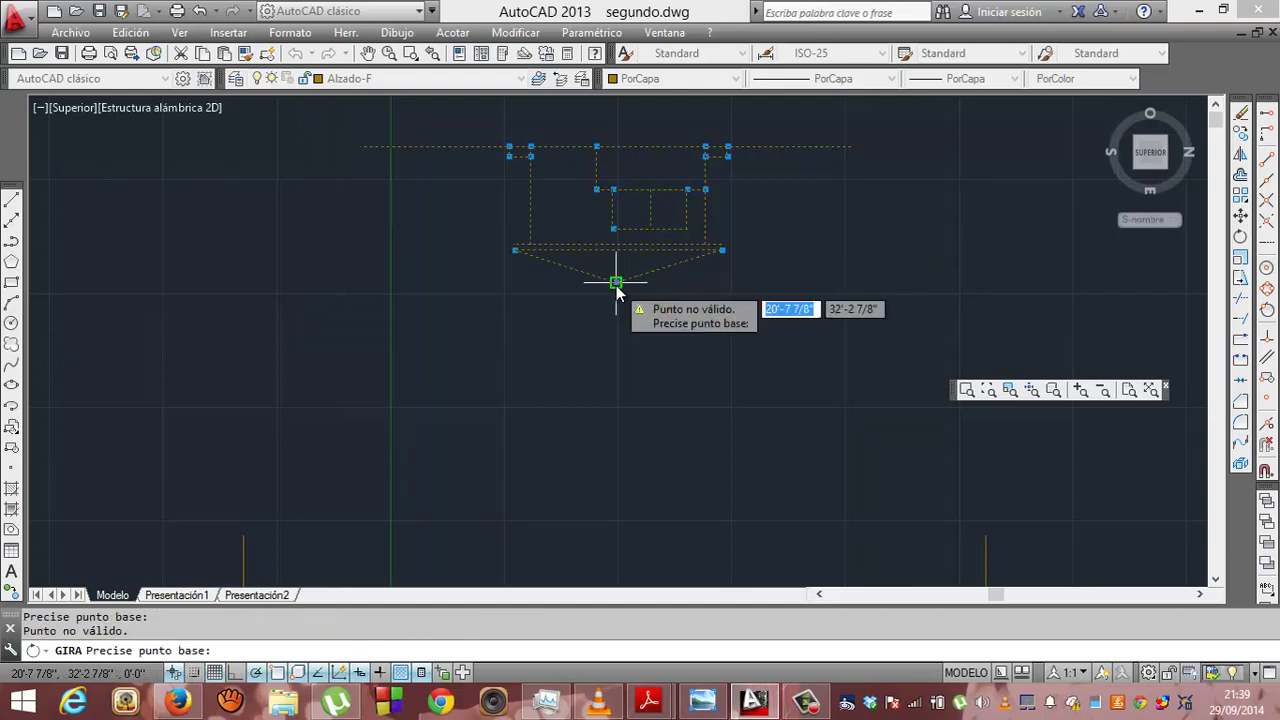
key("Escape")
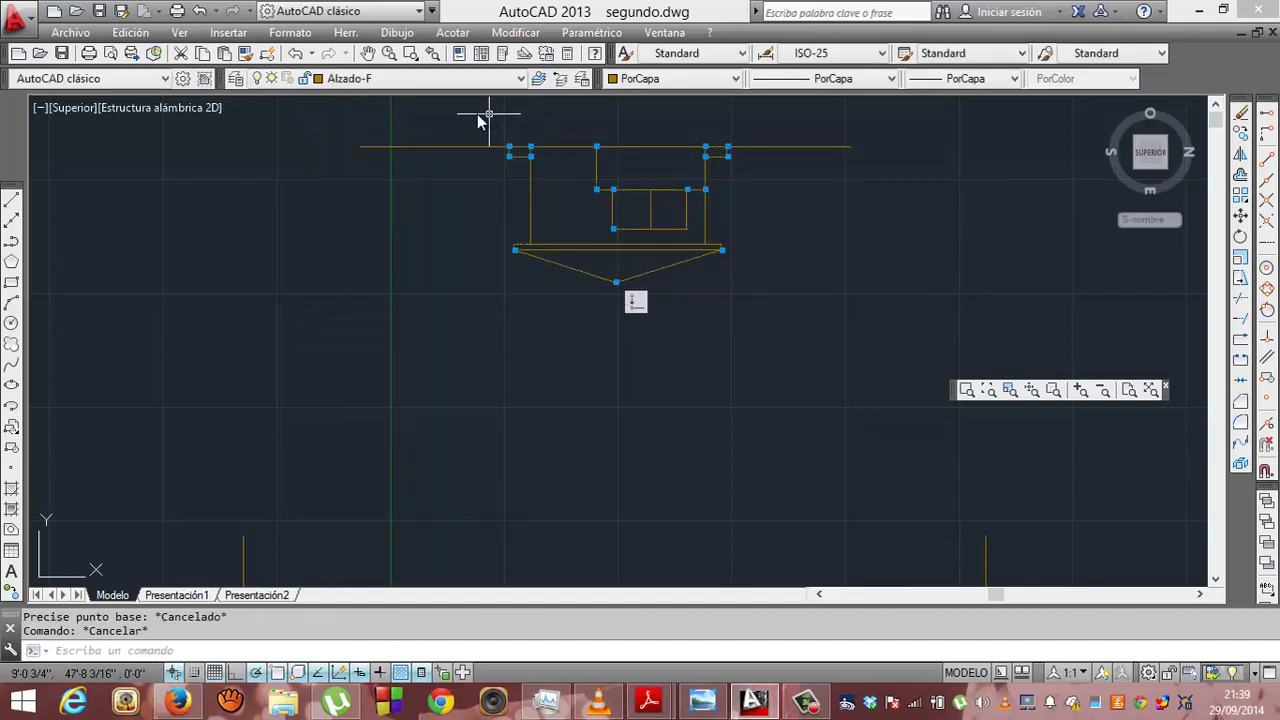
- Move the flipped elevation down from its roof apex, closer to the floor plan
left_click(323, 117)
left_click(891, 331)
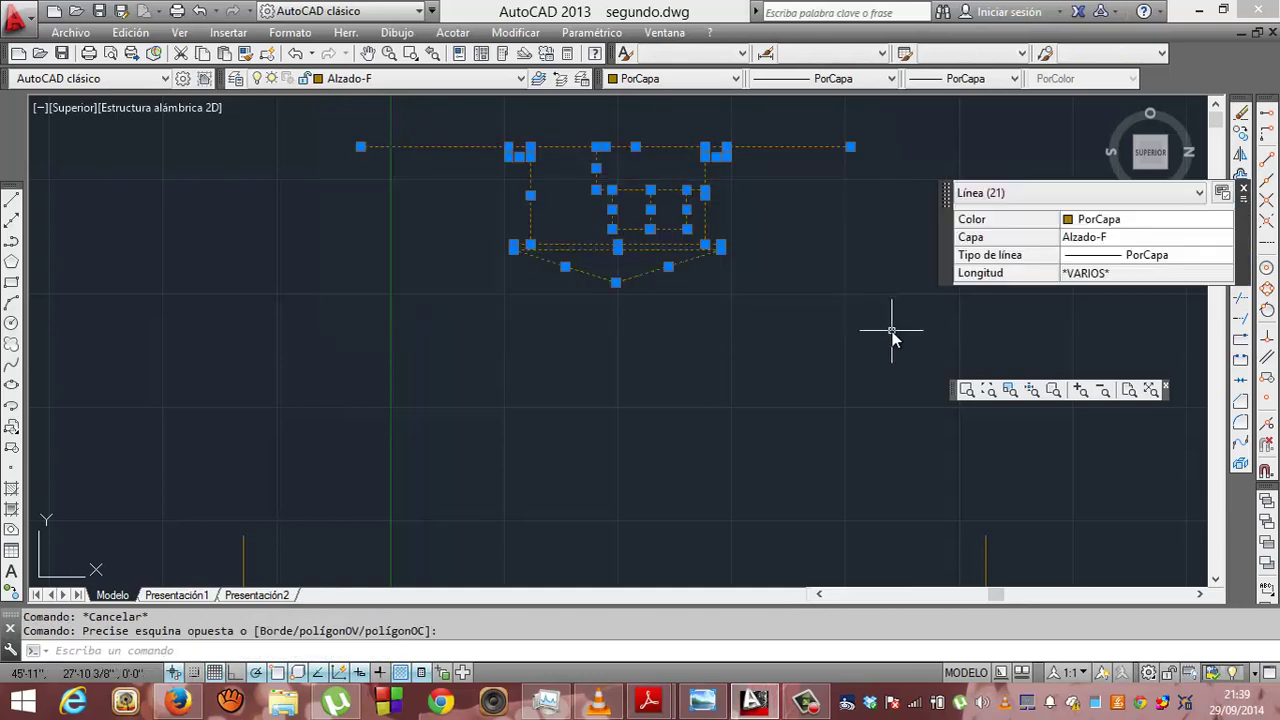
right_click(708, 156)
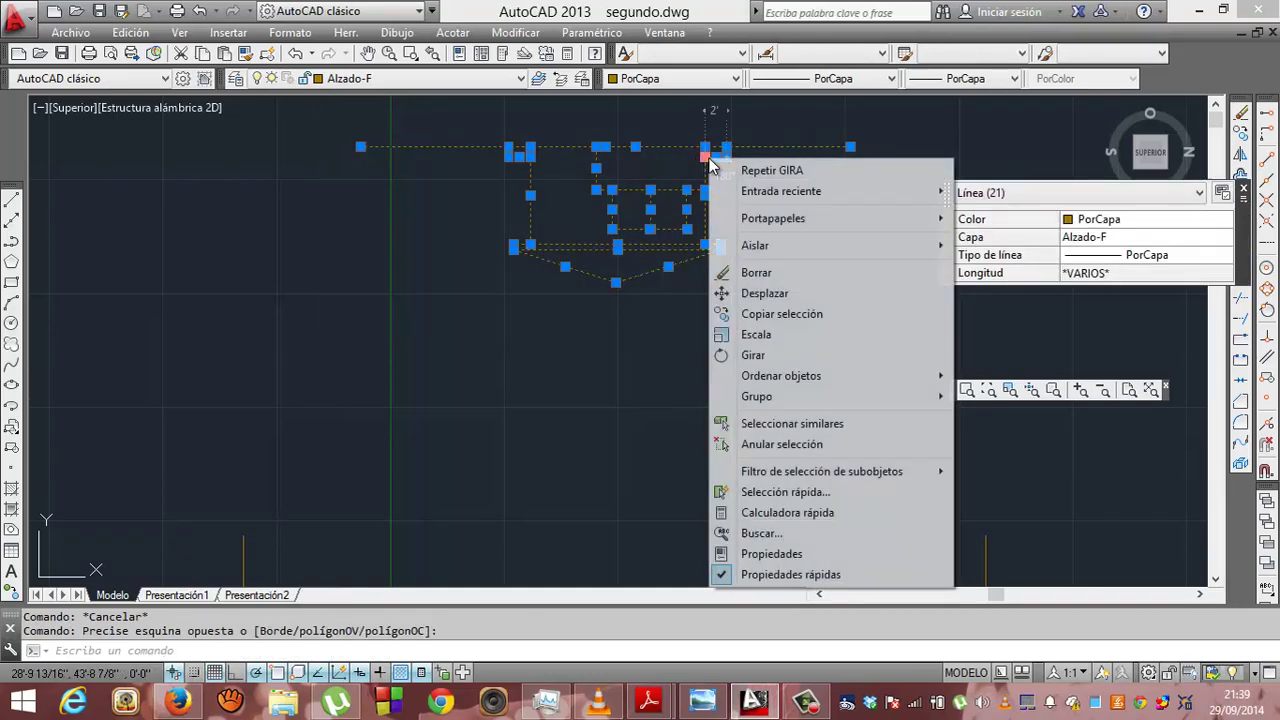
left_click(760, 294)
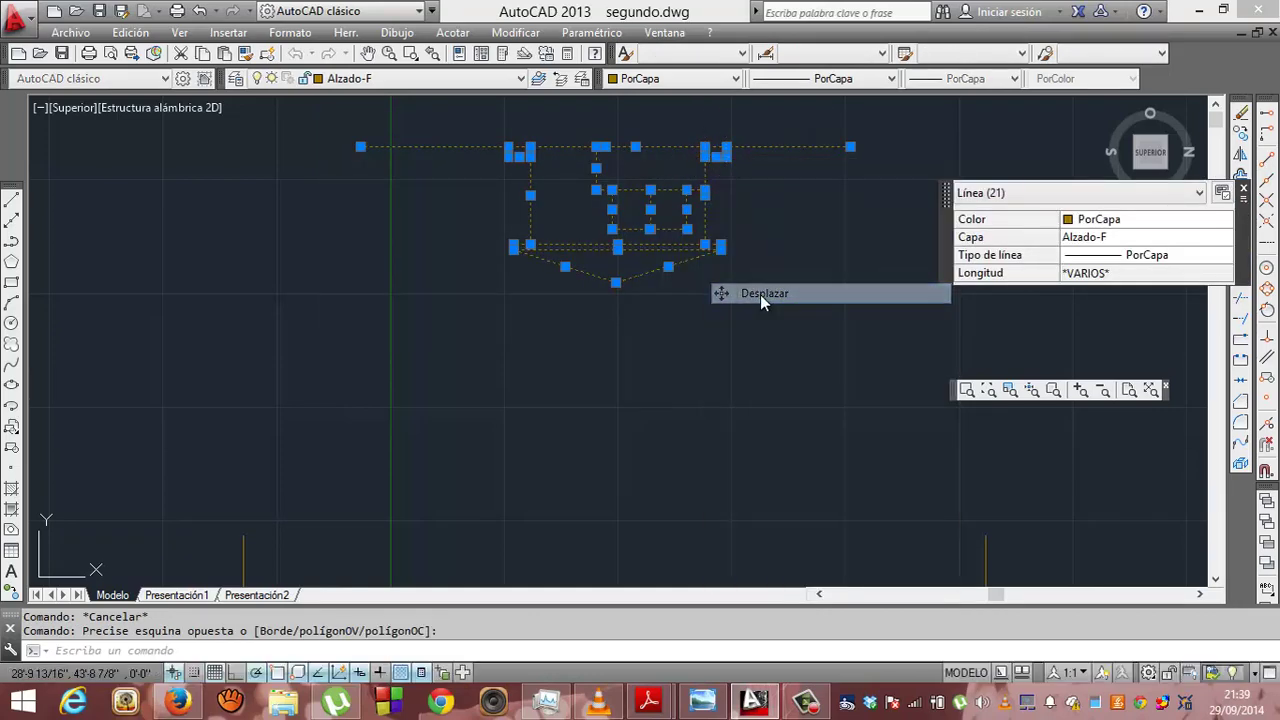
left_click(616, 283)
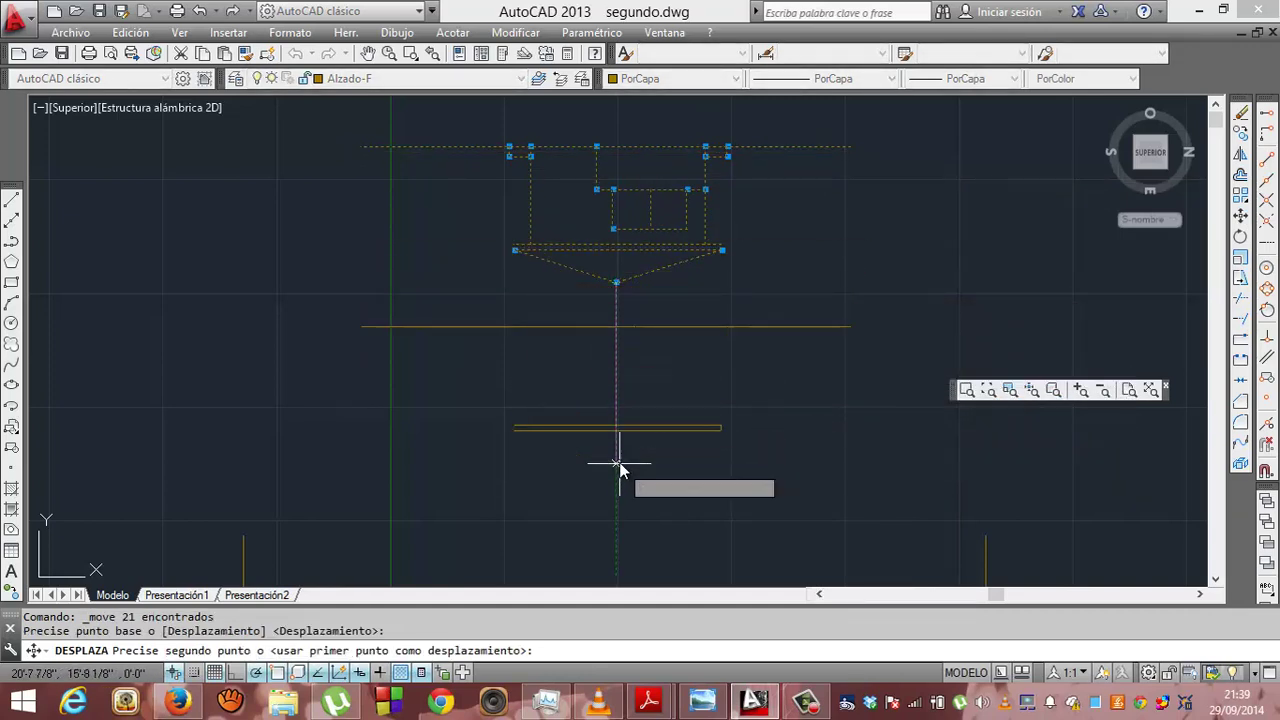
left_click(616, 458)
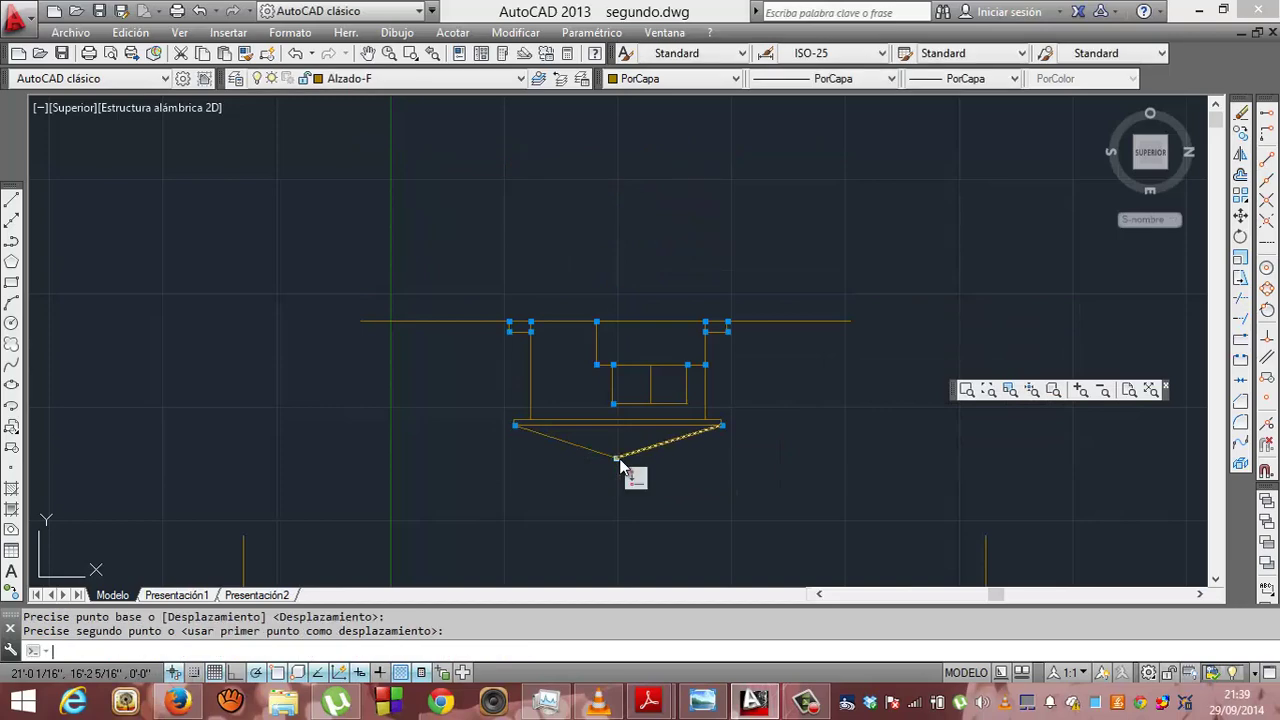
key("Return")
left_click(1215, 580)
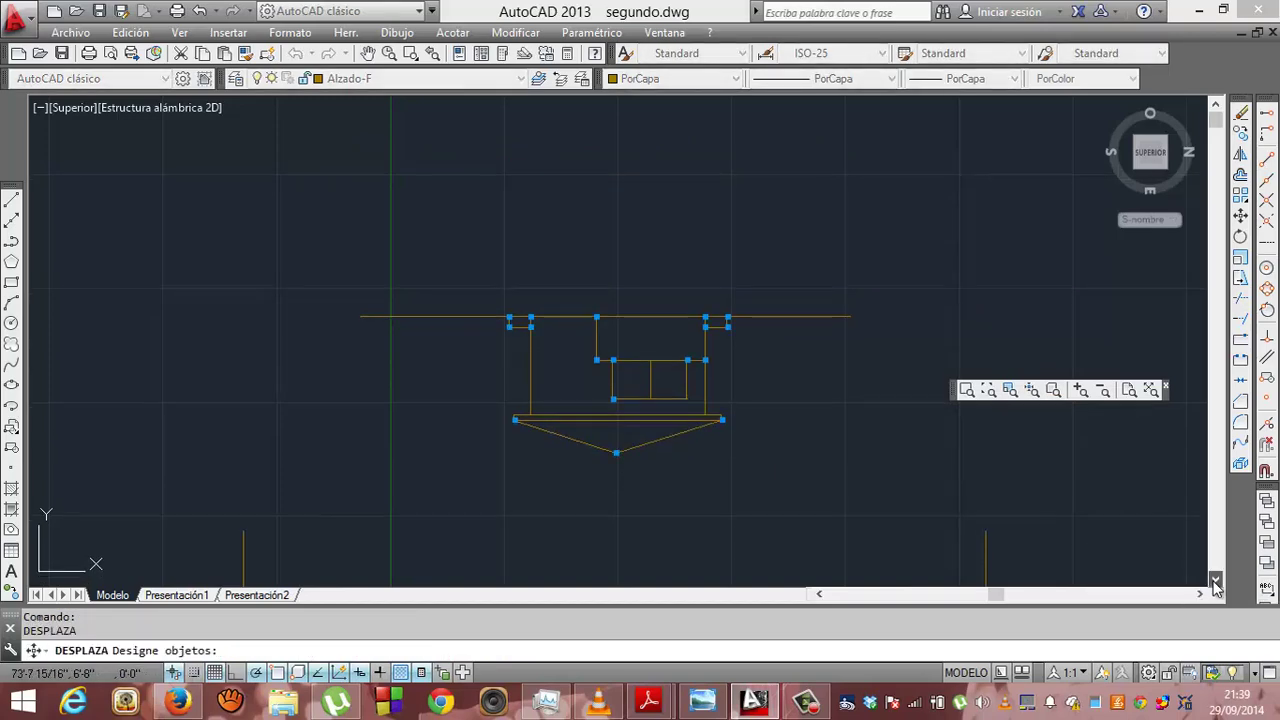
left_click(1215, 582)
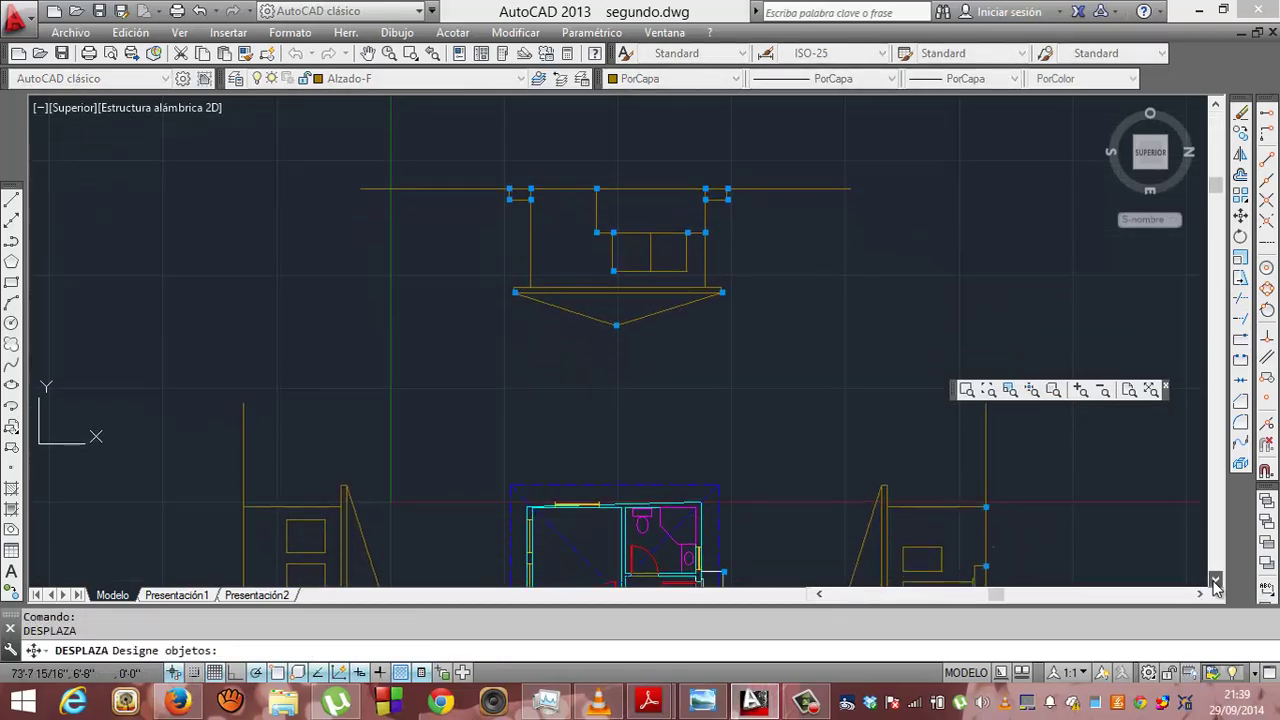
key("Escape")
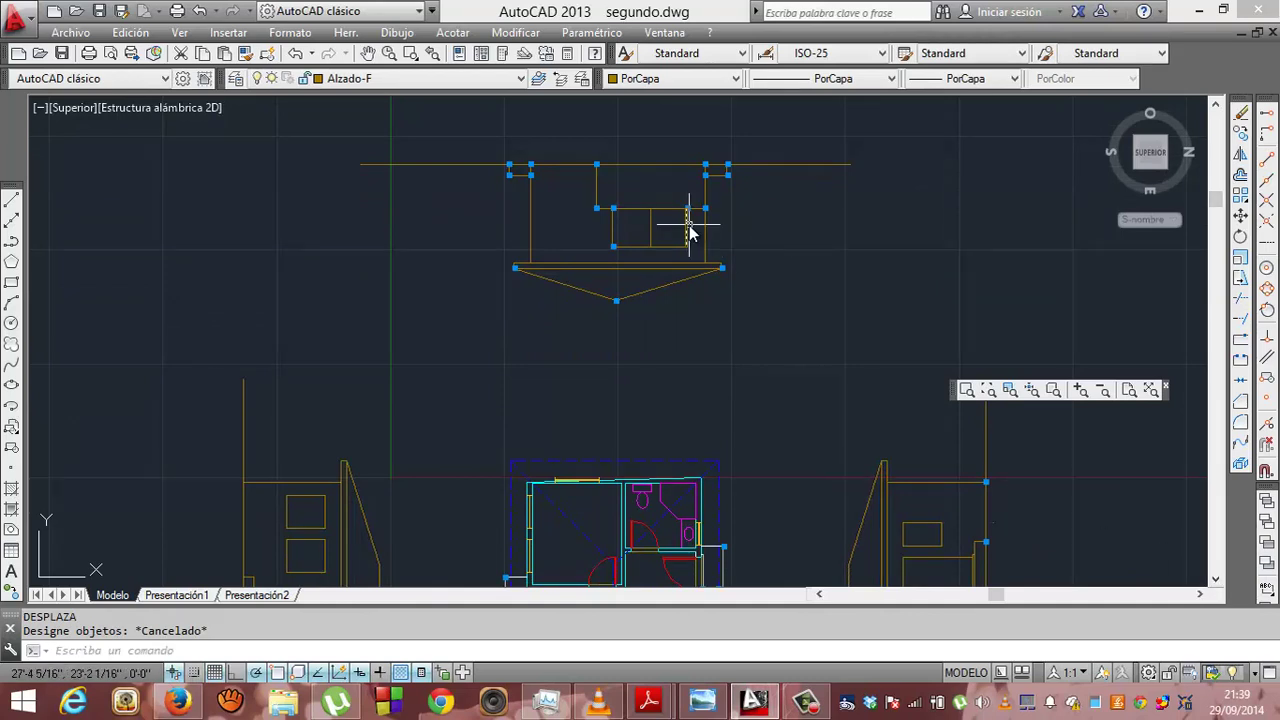
key("Escape")
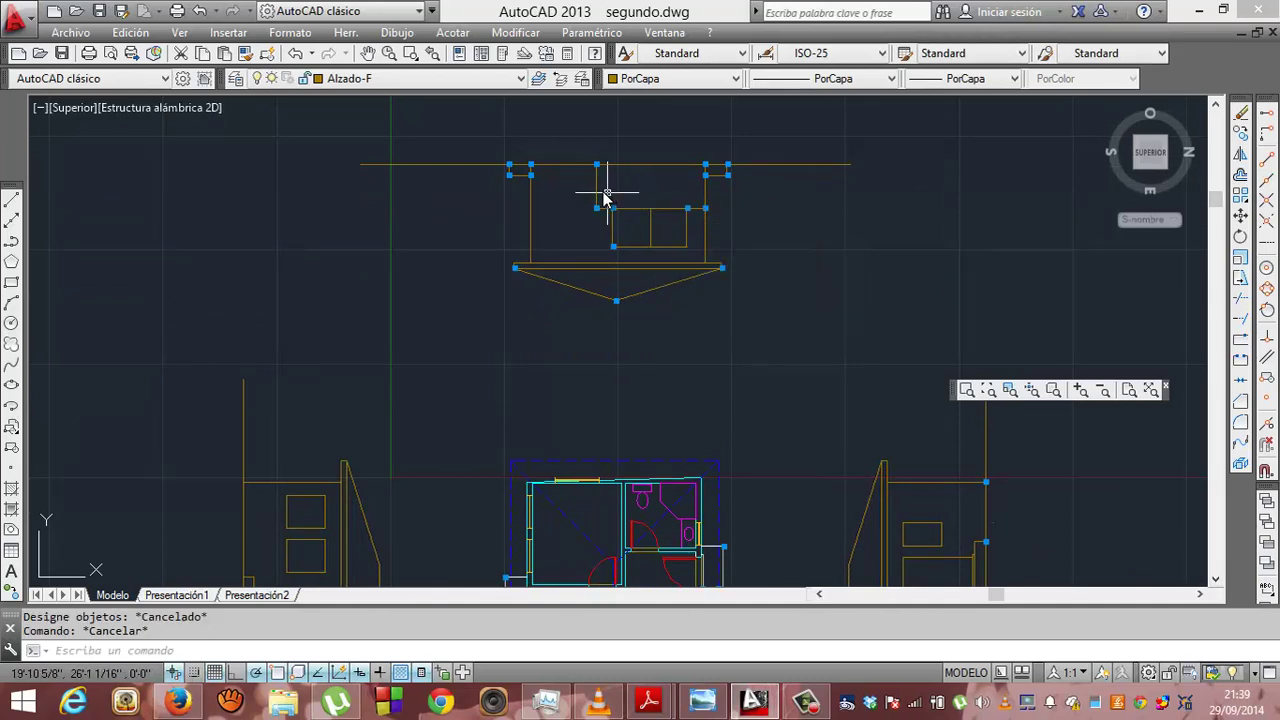
left_click(595, 190)
key("Delete")
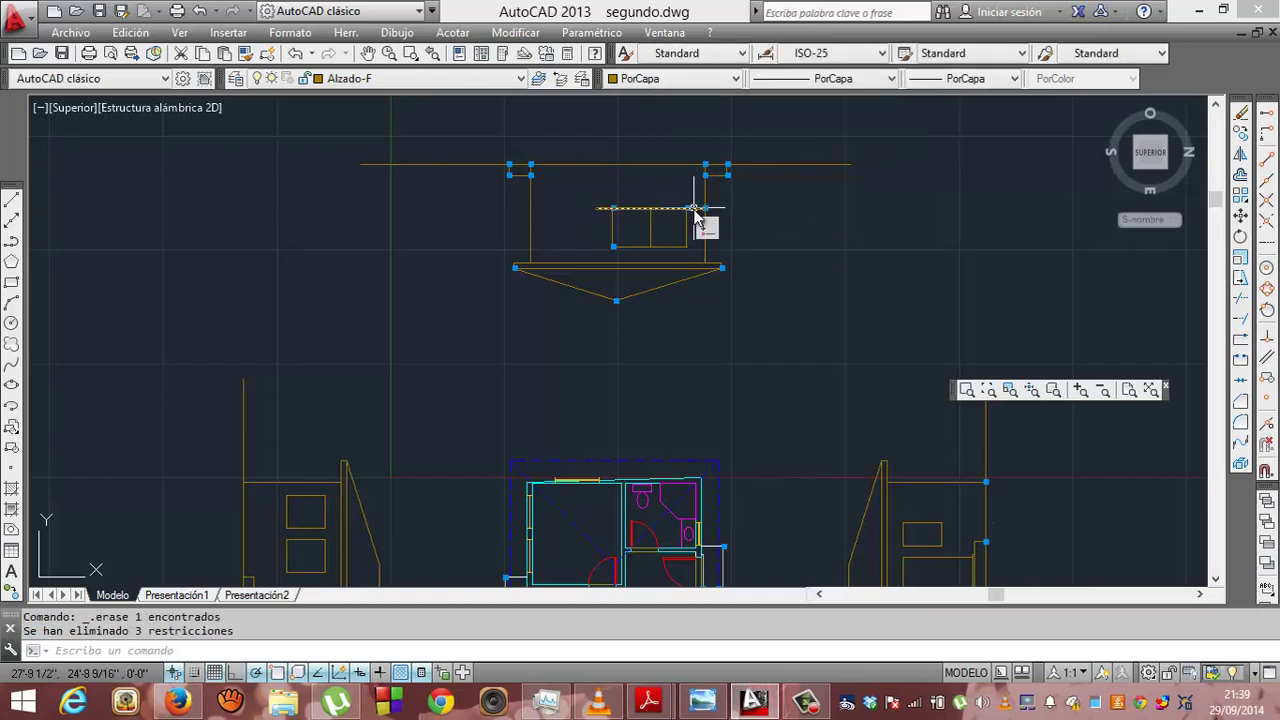
left_click(697, 215)
key("Delete")
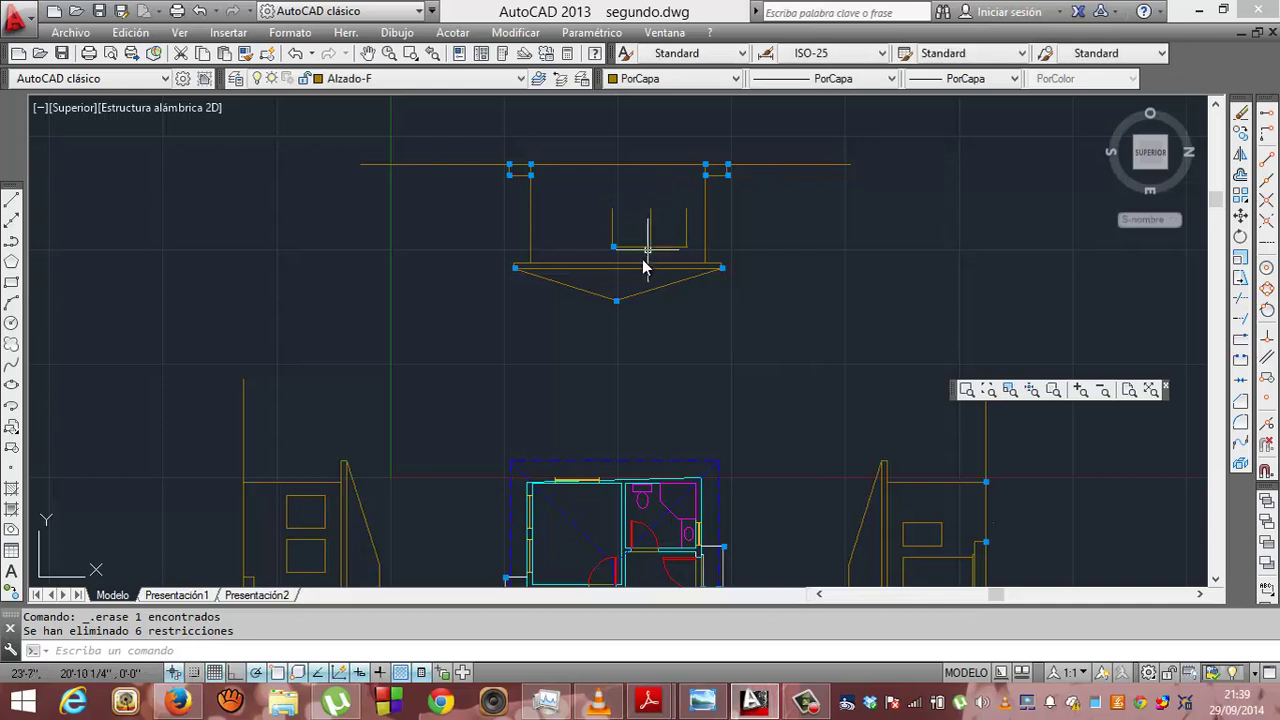
key("ctrl+z")
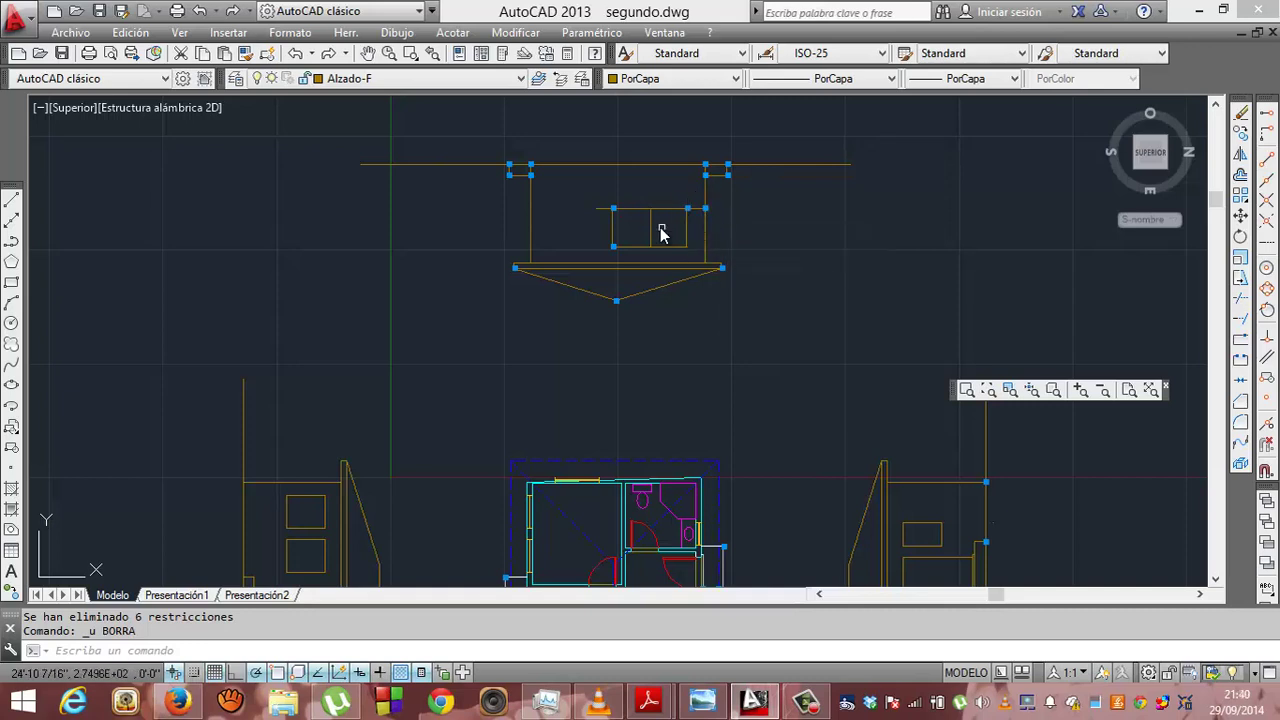
key("Delete")
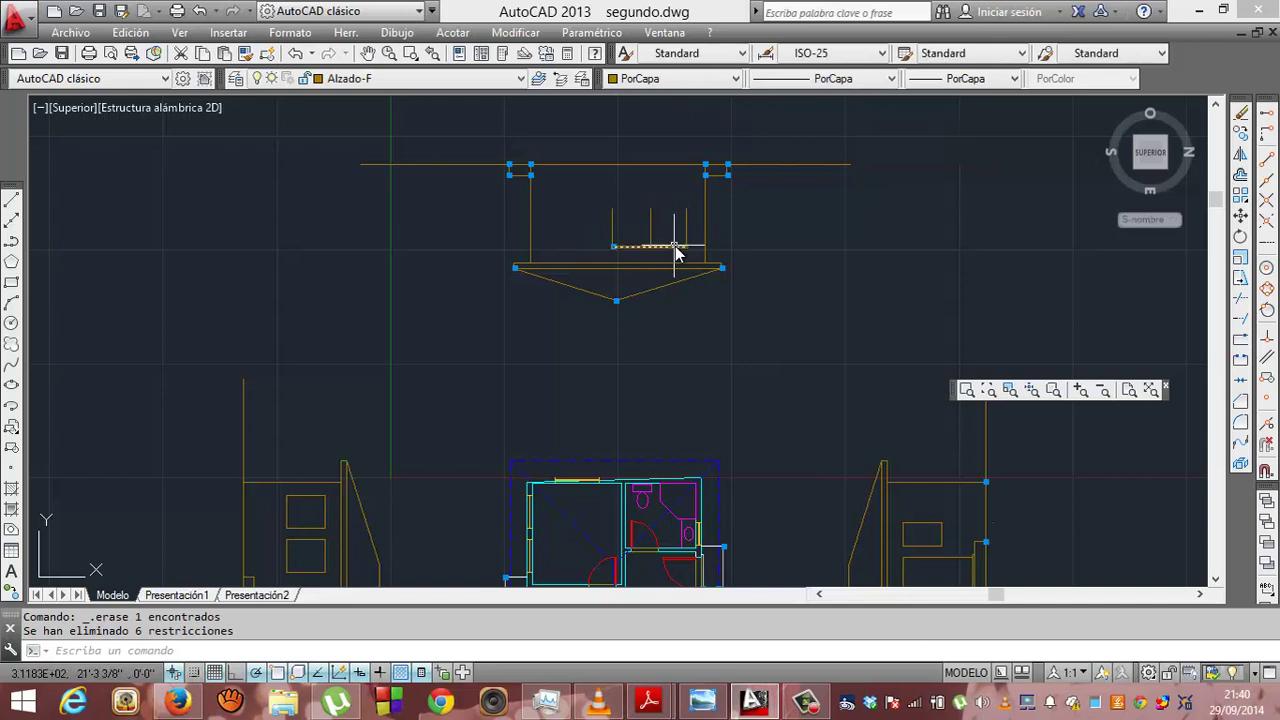
left_click(612, 240)
key("Escape")
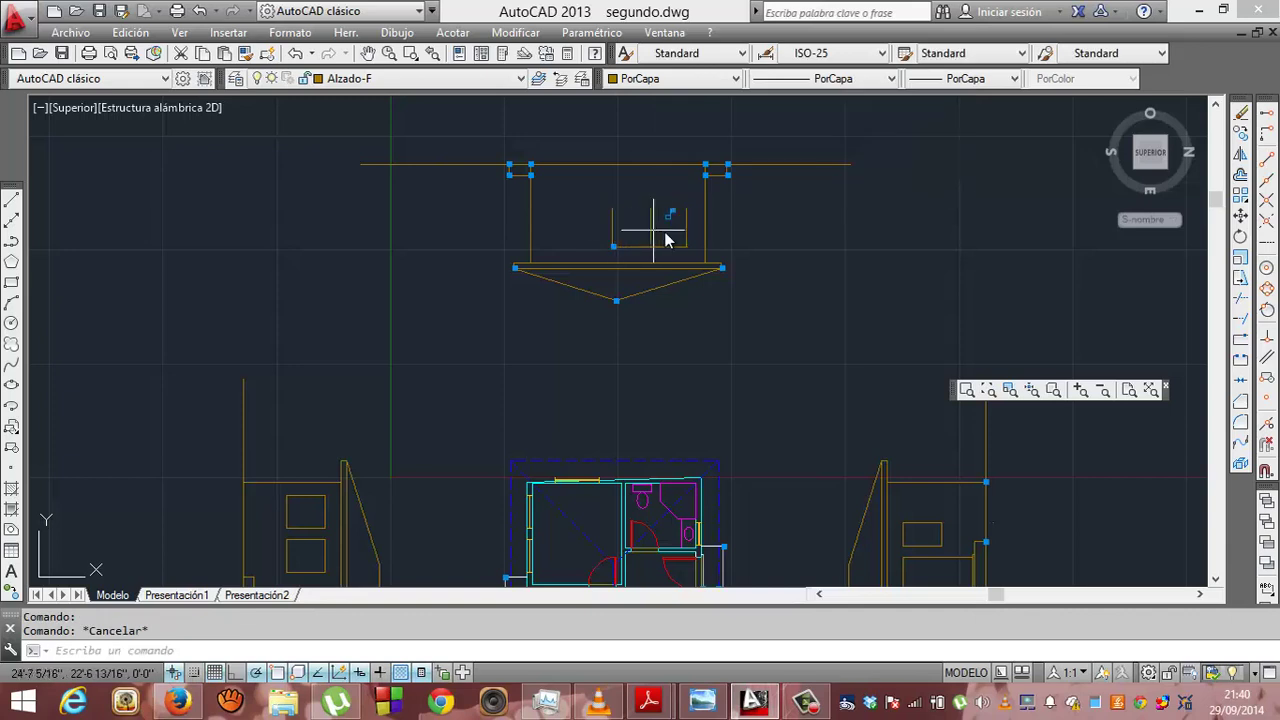
left_click(687, 230)
mouse_move(686, 228)
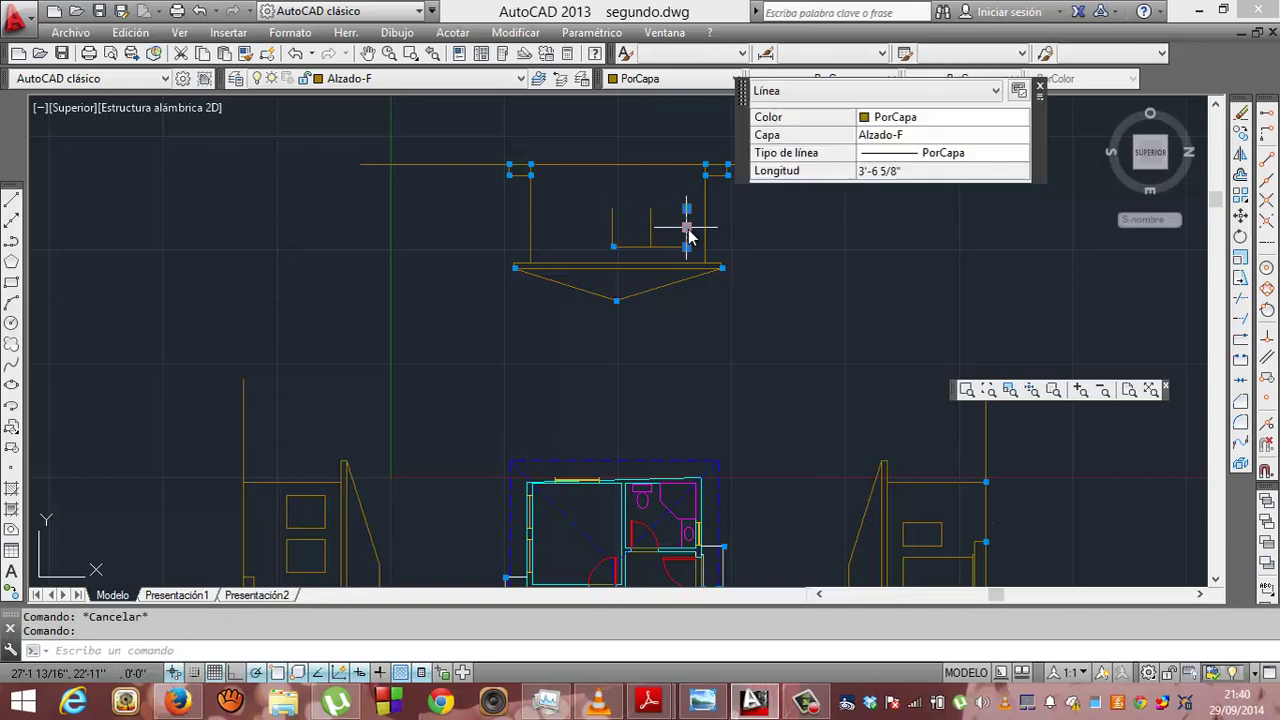
key("Delete")
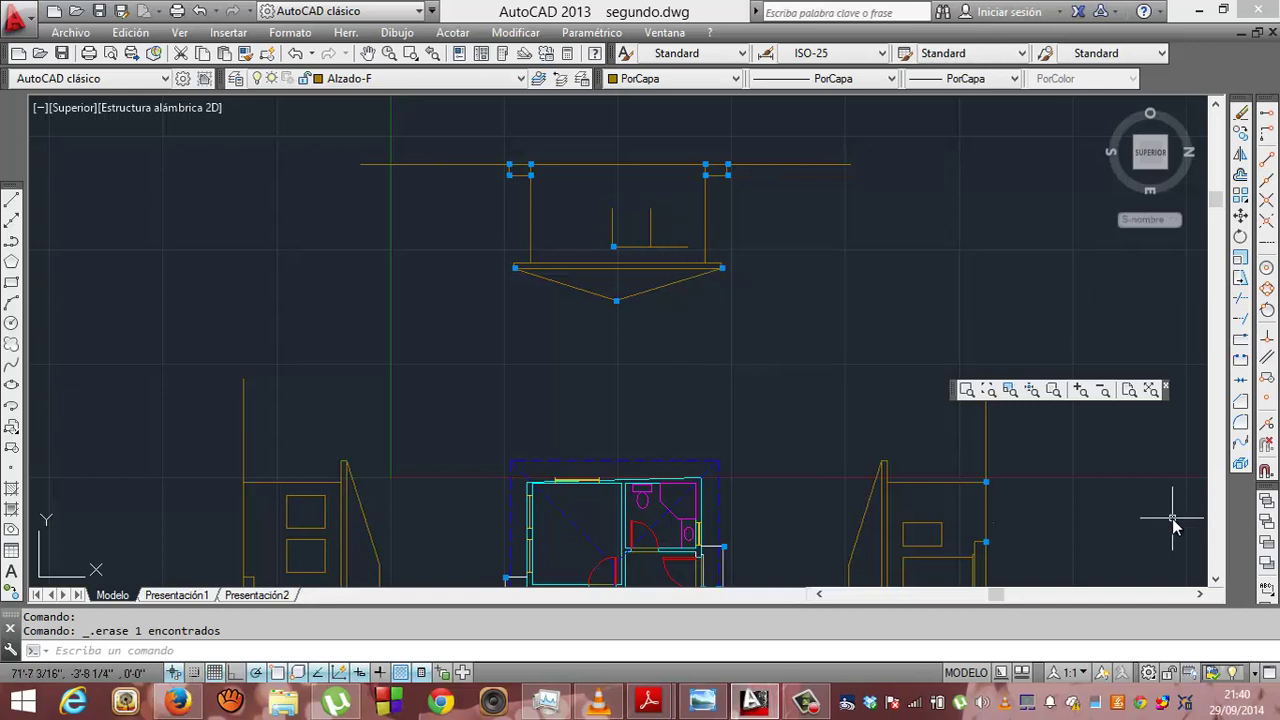
left_click(1216, 578)
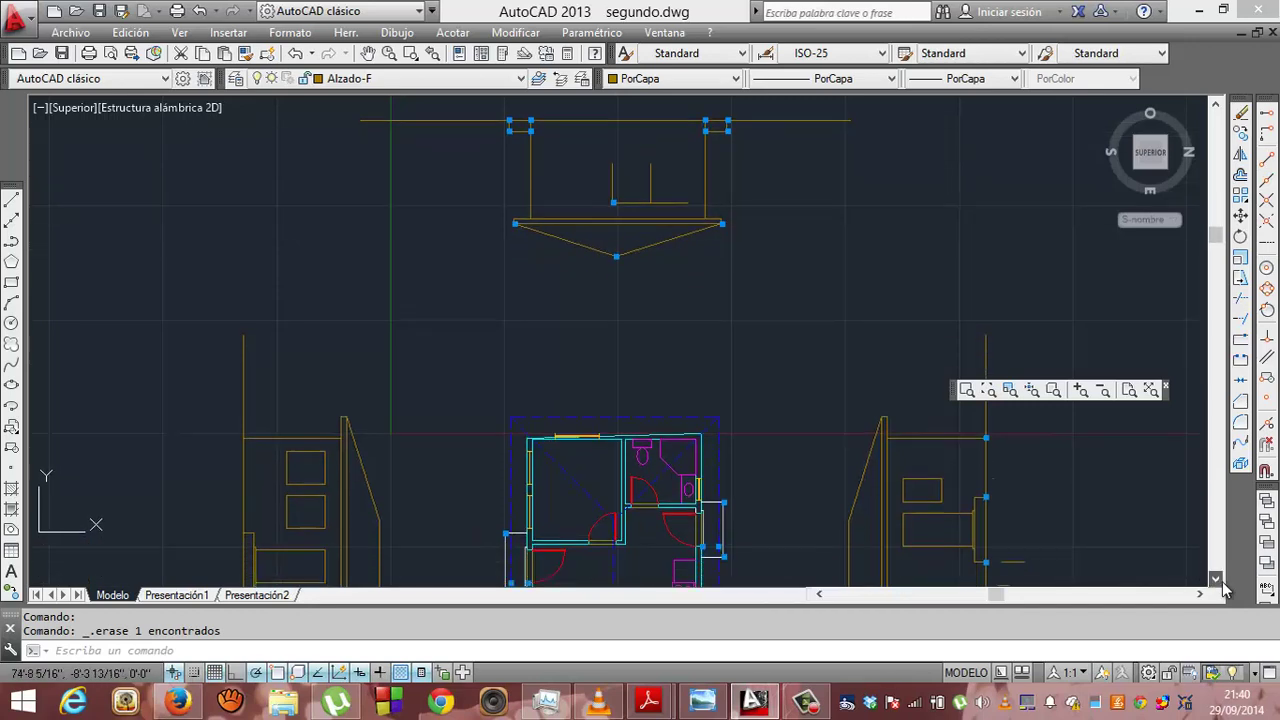
left_click(1216, 578)
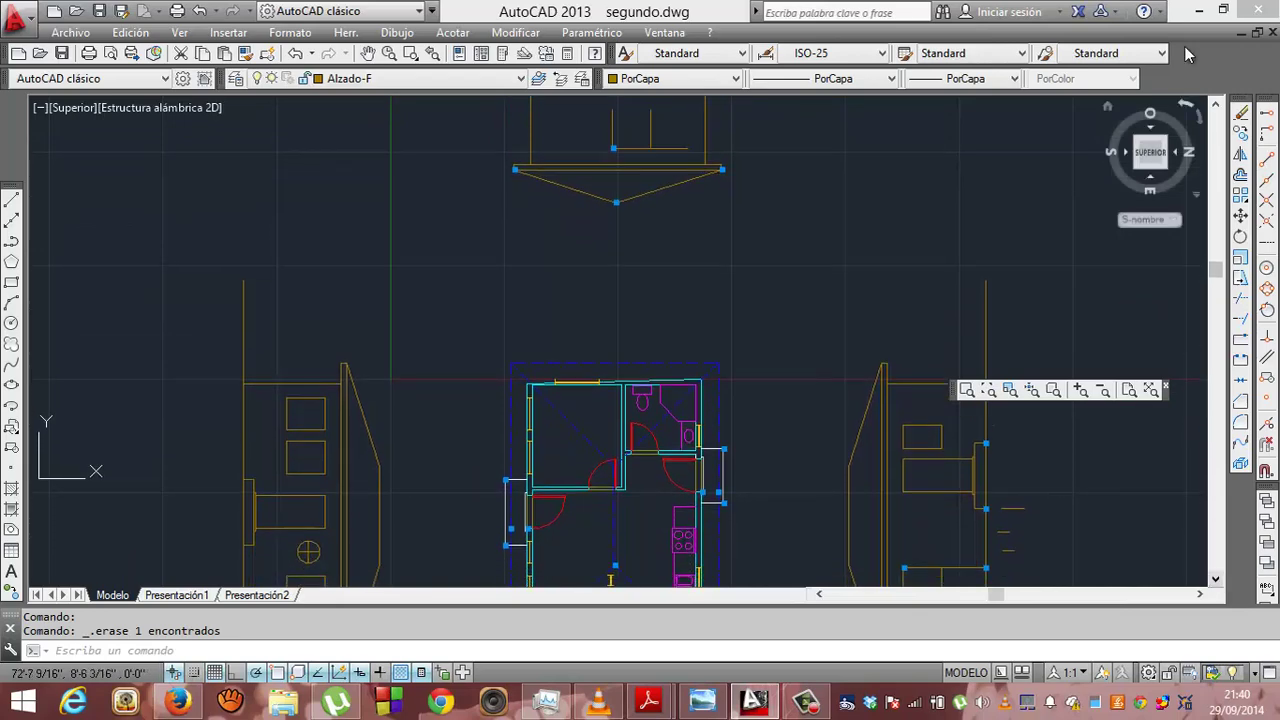
left_click(1217, 106)
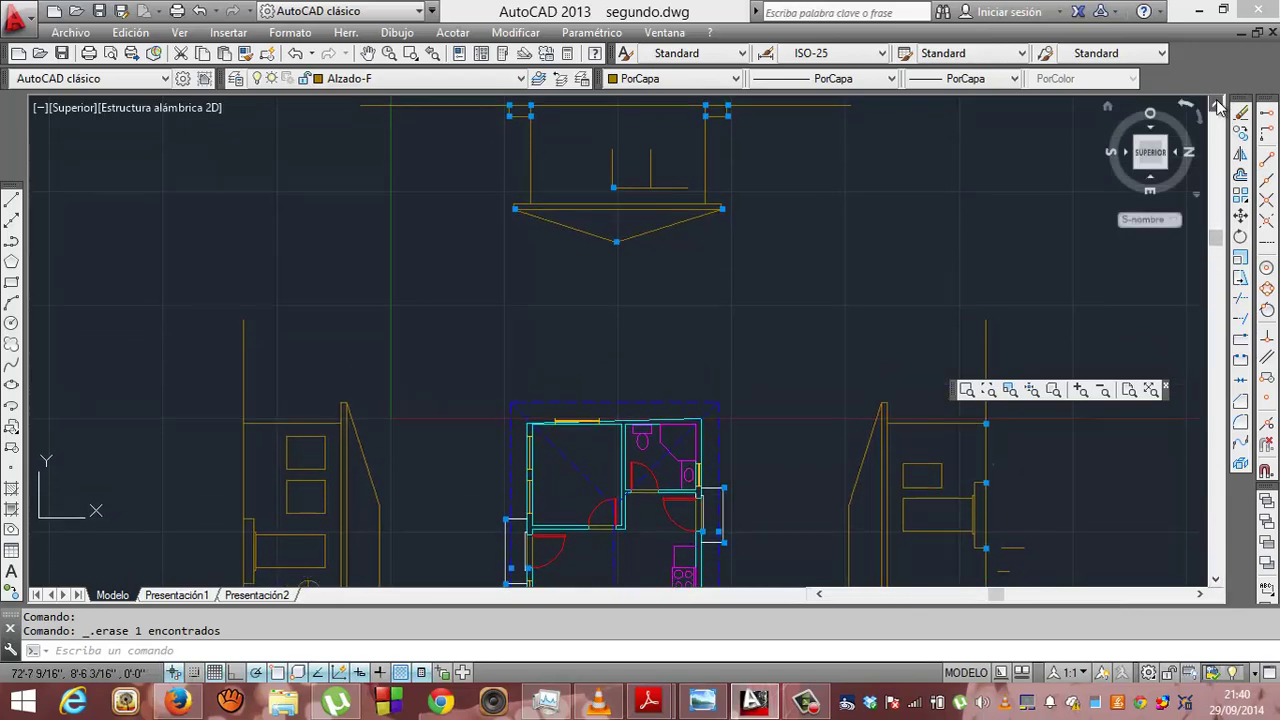
- Draw two vertical projection lines from the plan's top wall up to the upper elevation
left_click(12, 202)
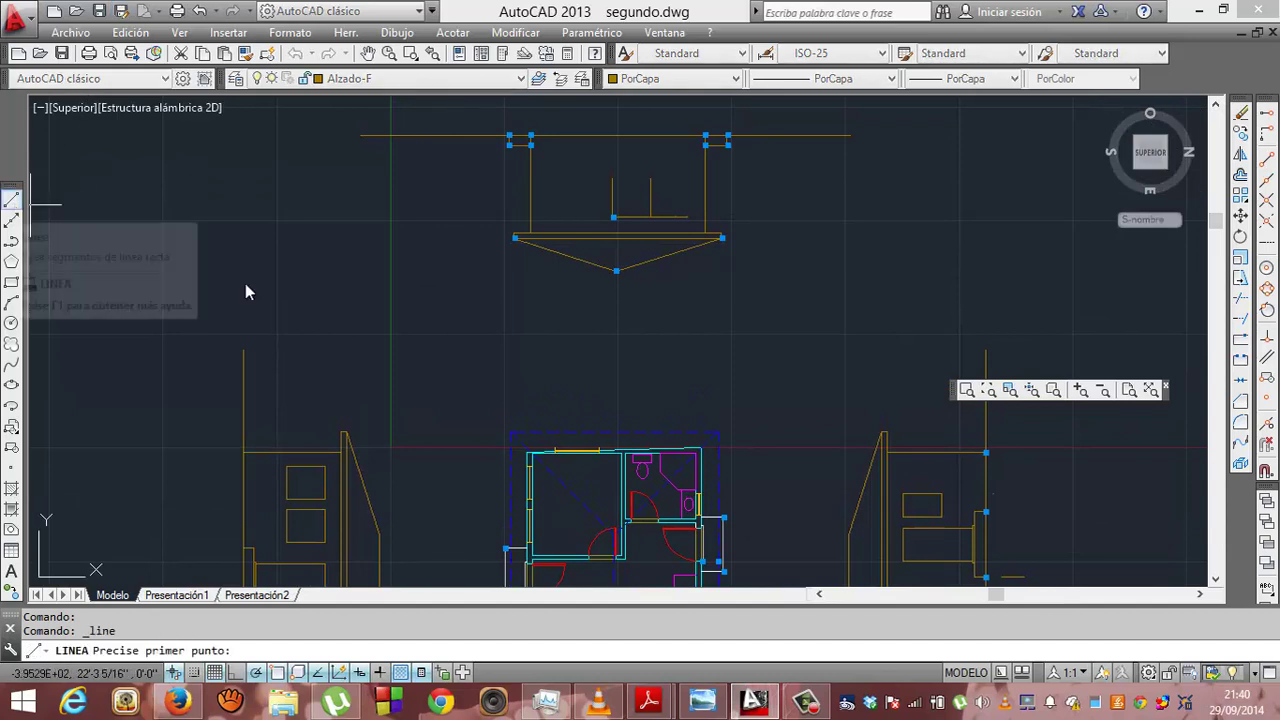
left_click(553, 452)
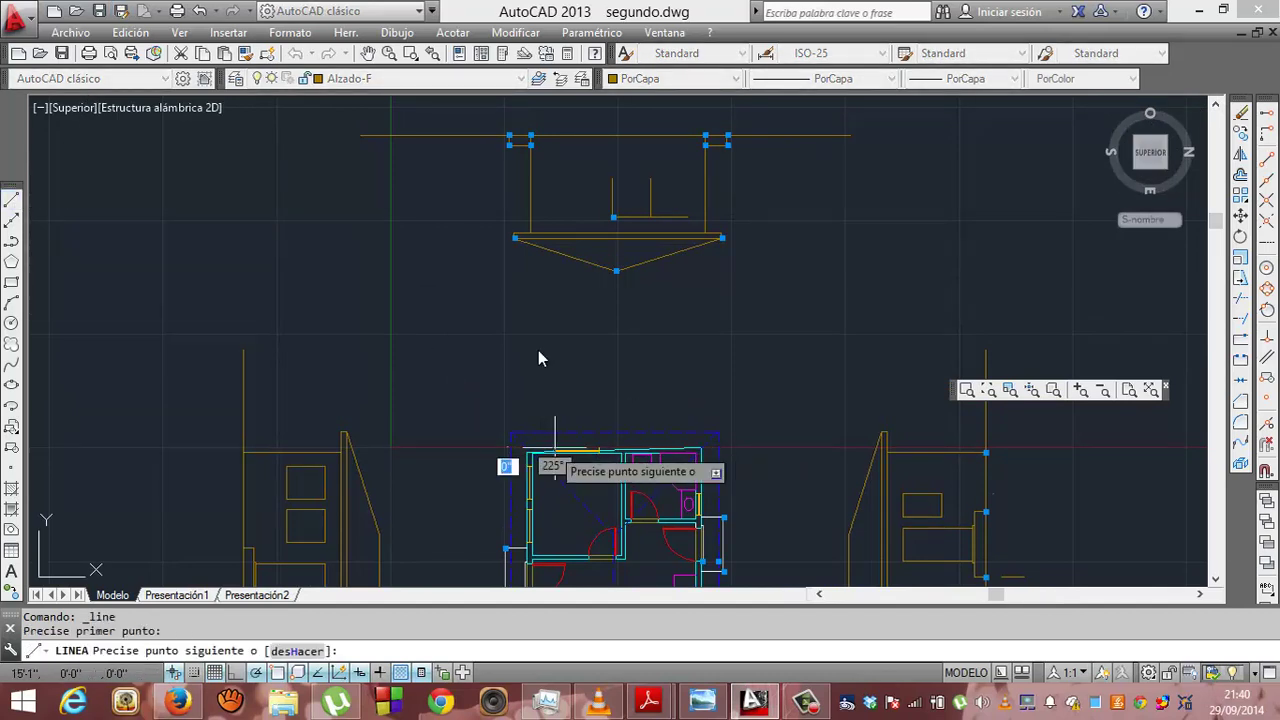
left_click(560, 140)
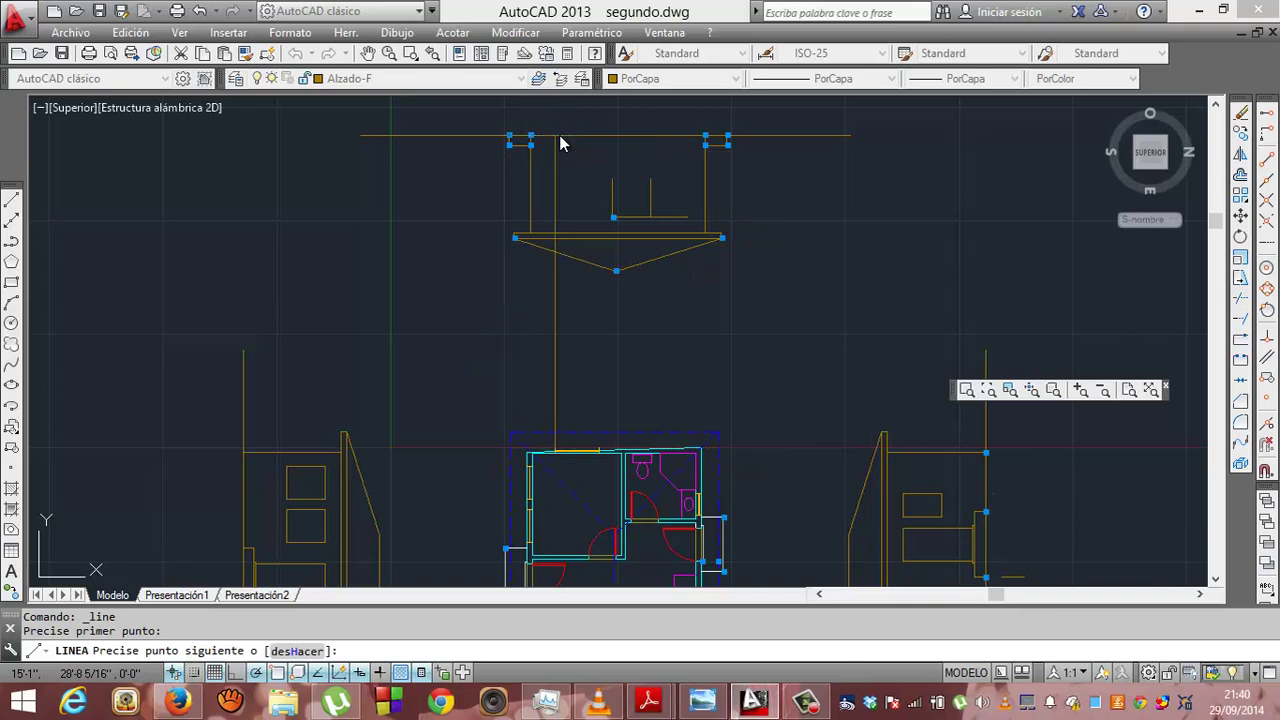
left_click(558, 138)
key("Return")
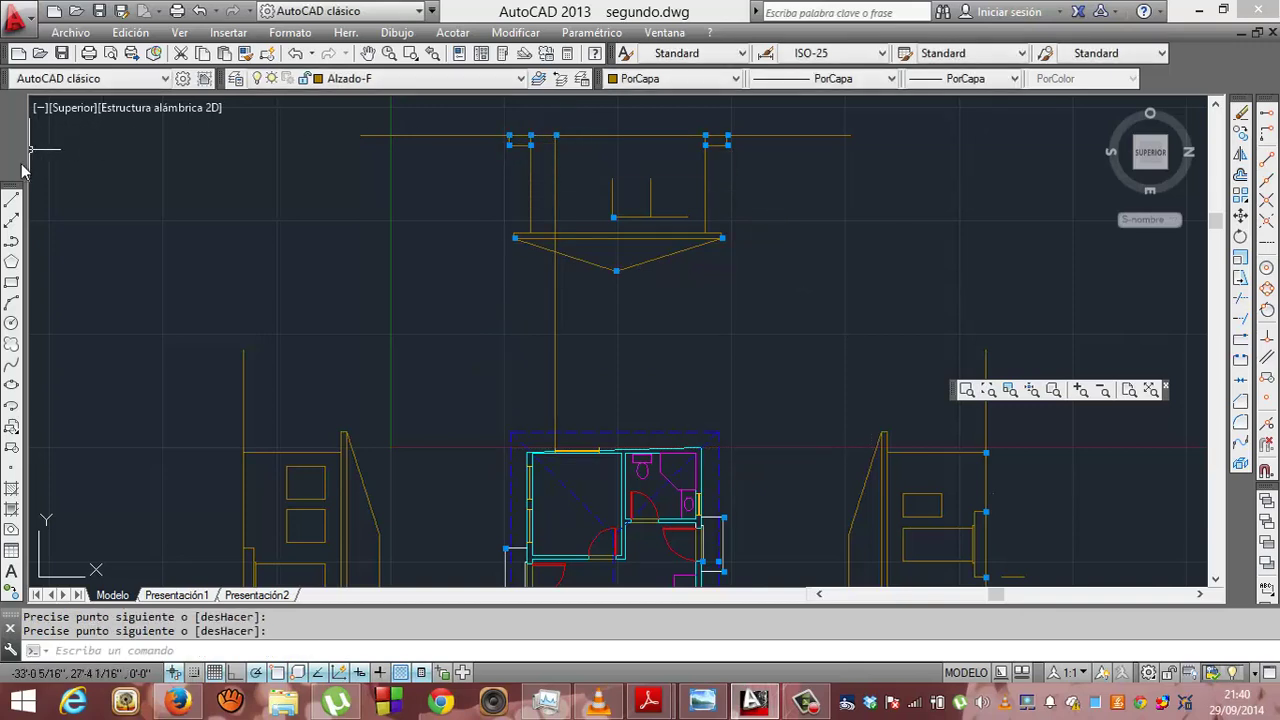
left_click(13, 199)
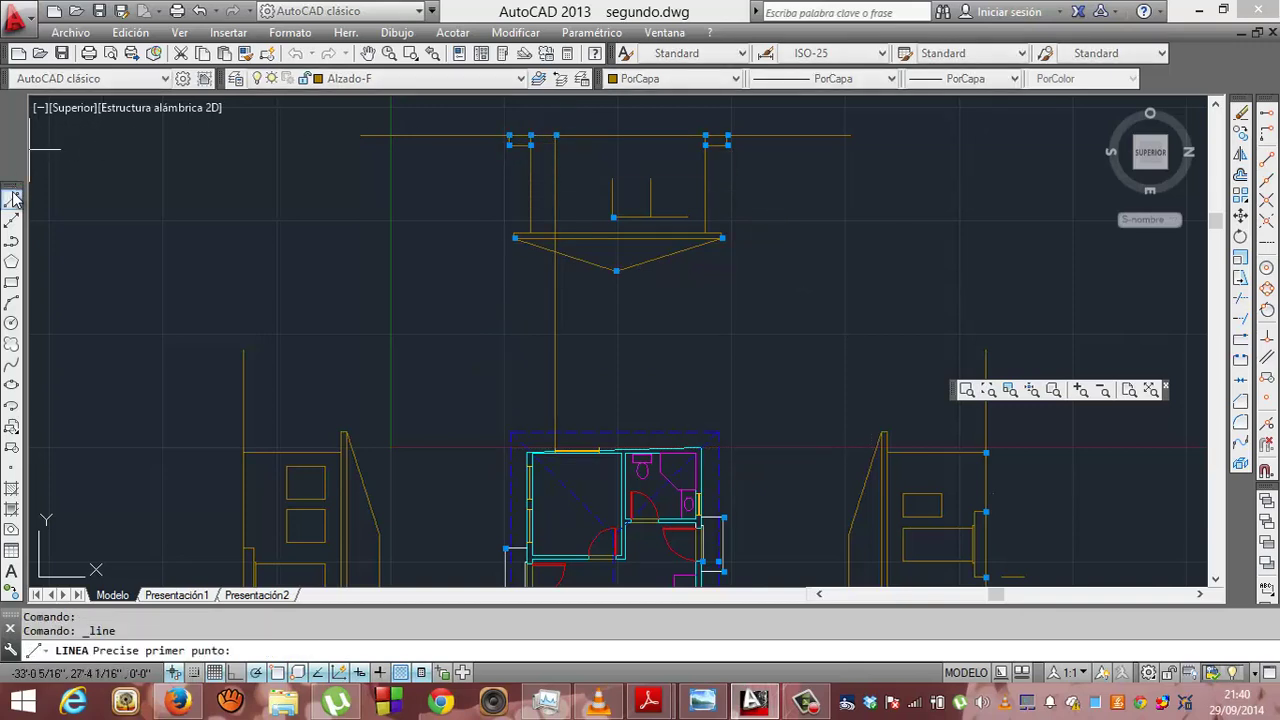
left_click(599, 452)
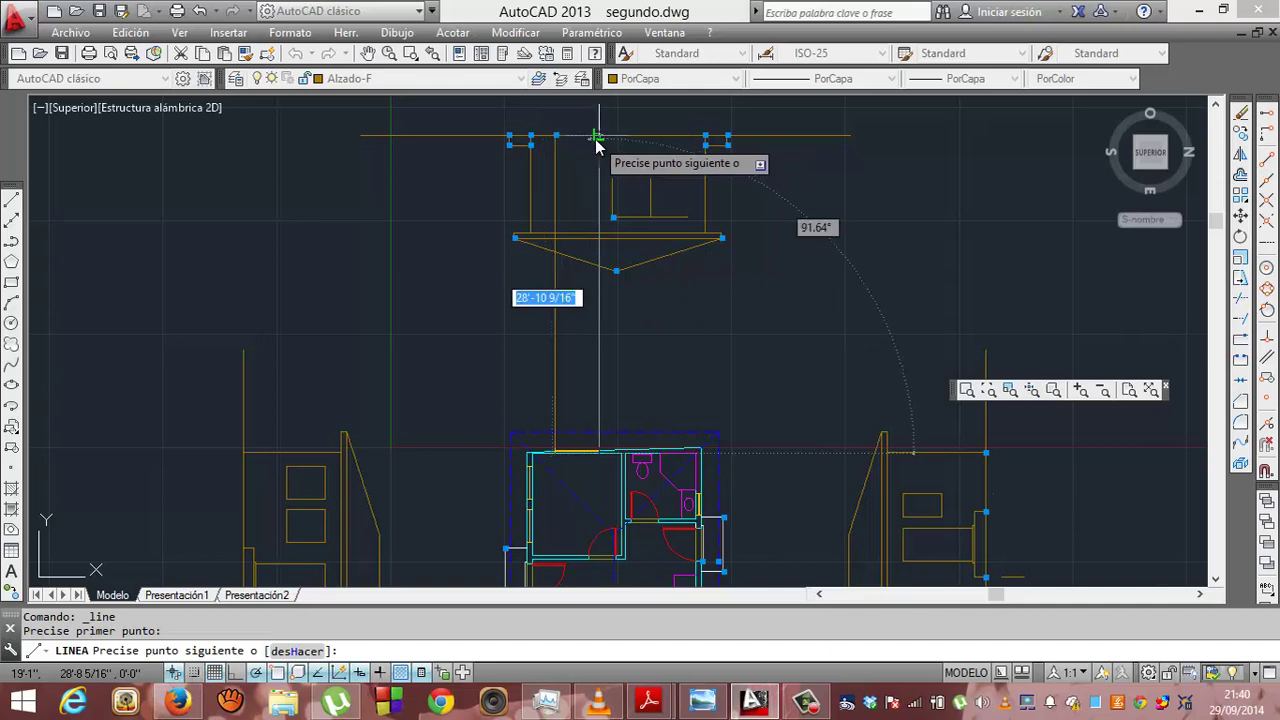
key("Return")
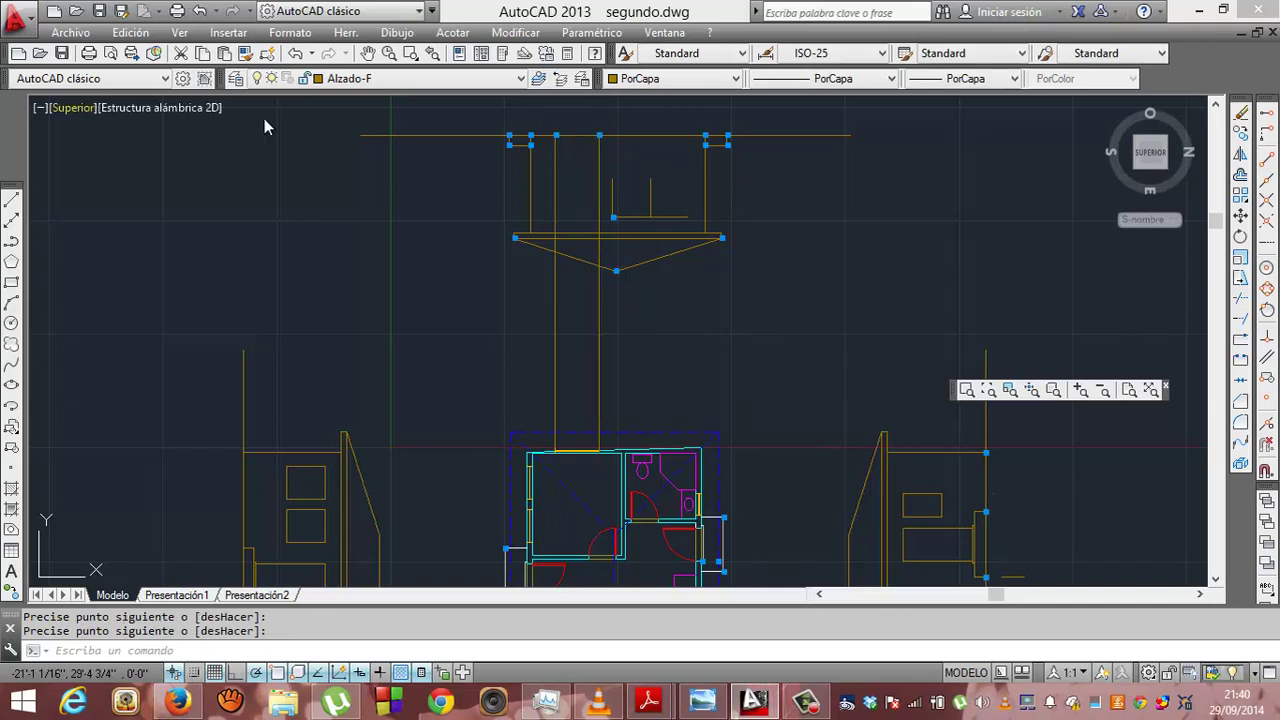
- Extend the short horizontal line to the left projection line
left_click(1242, 333)
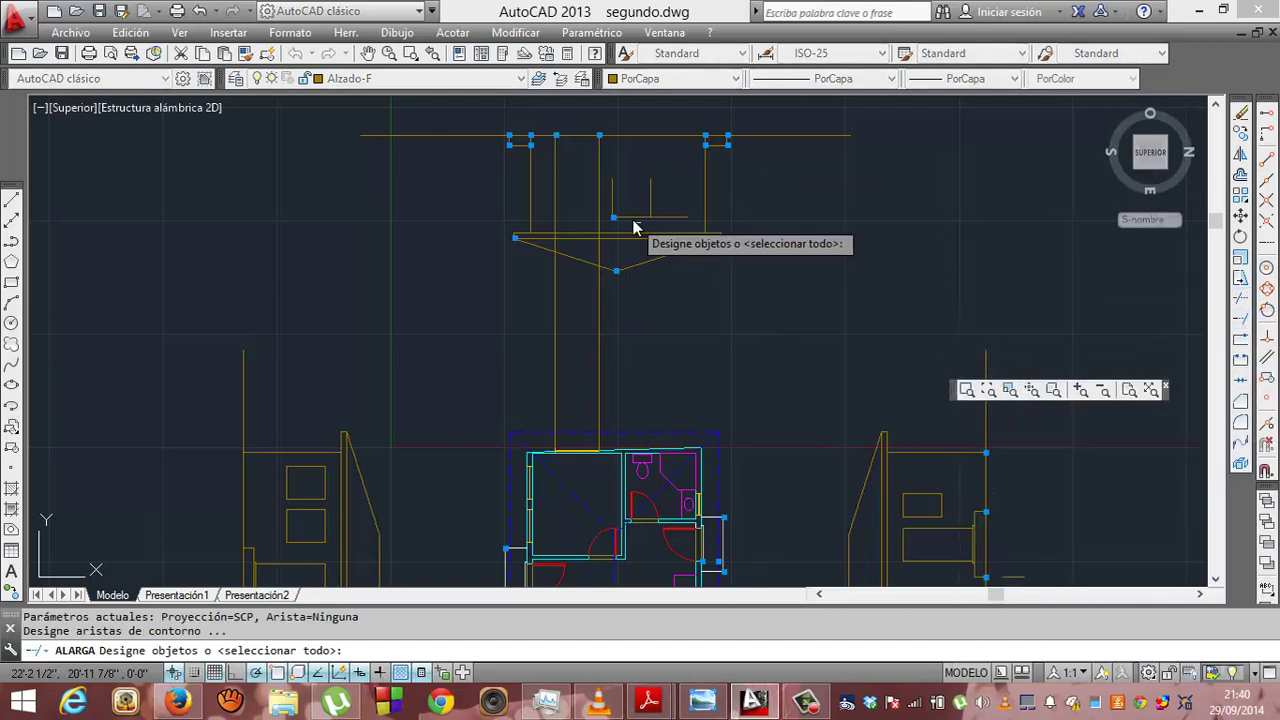
left_click(622, 217)
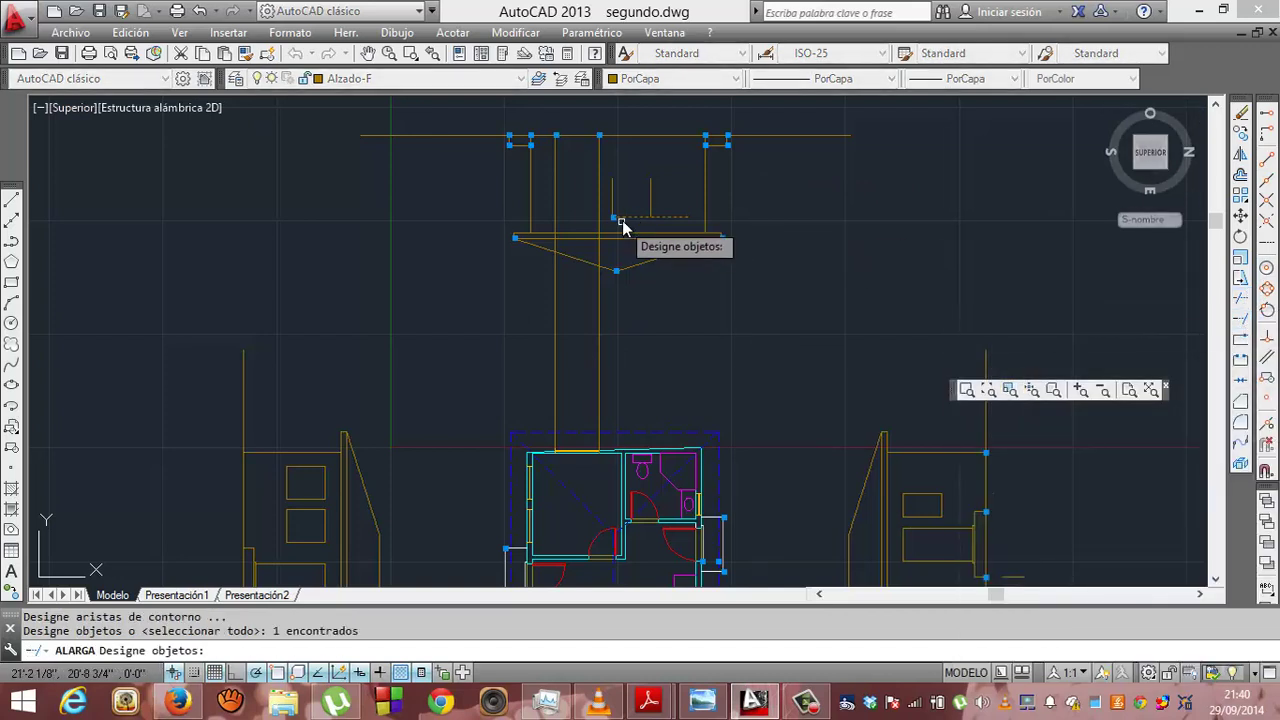
left_click(556, 207)
key("Return")
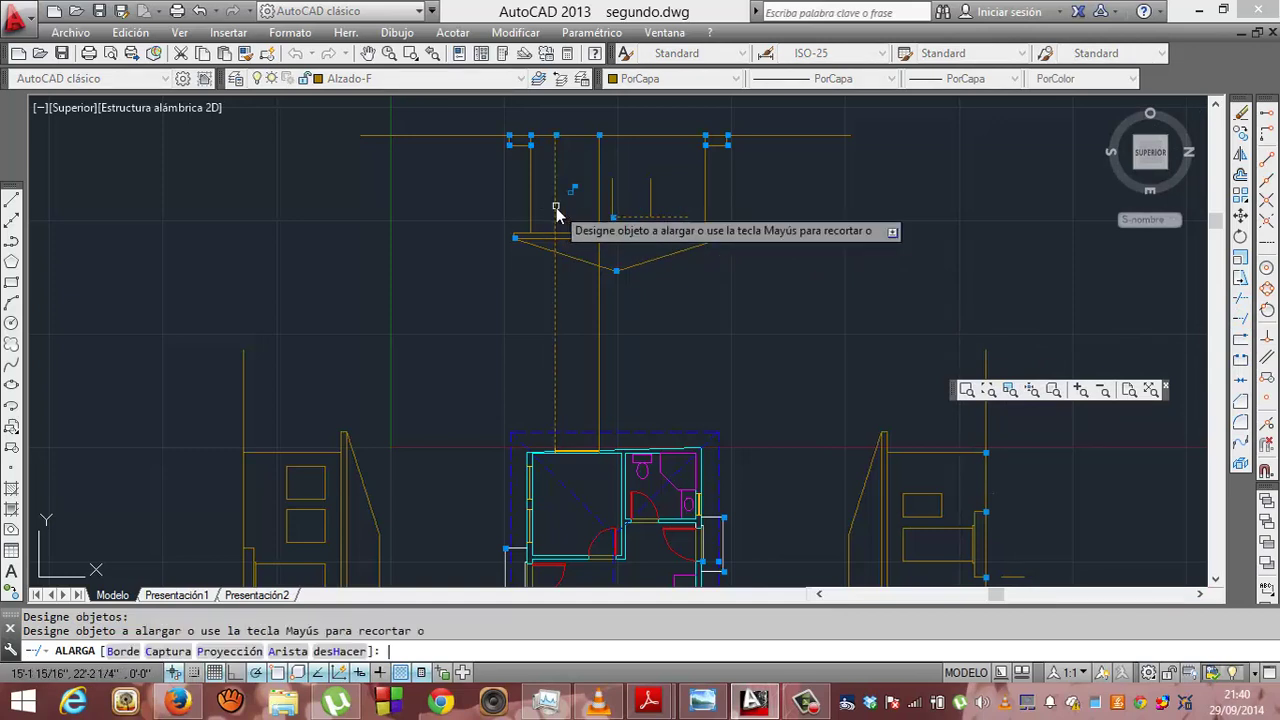
left_click(627, 217)
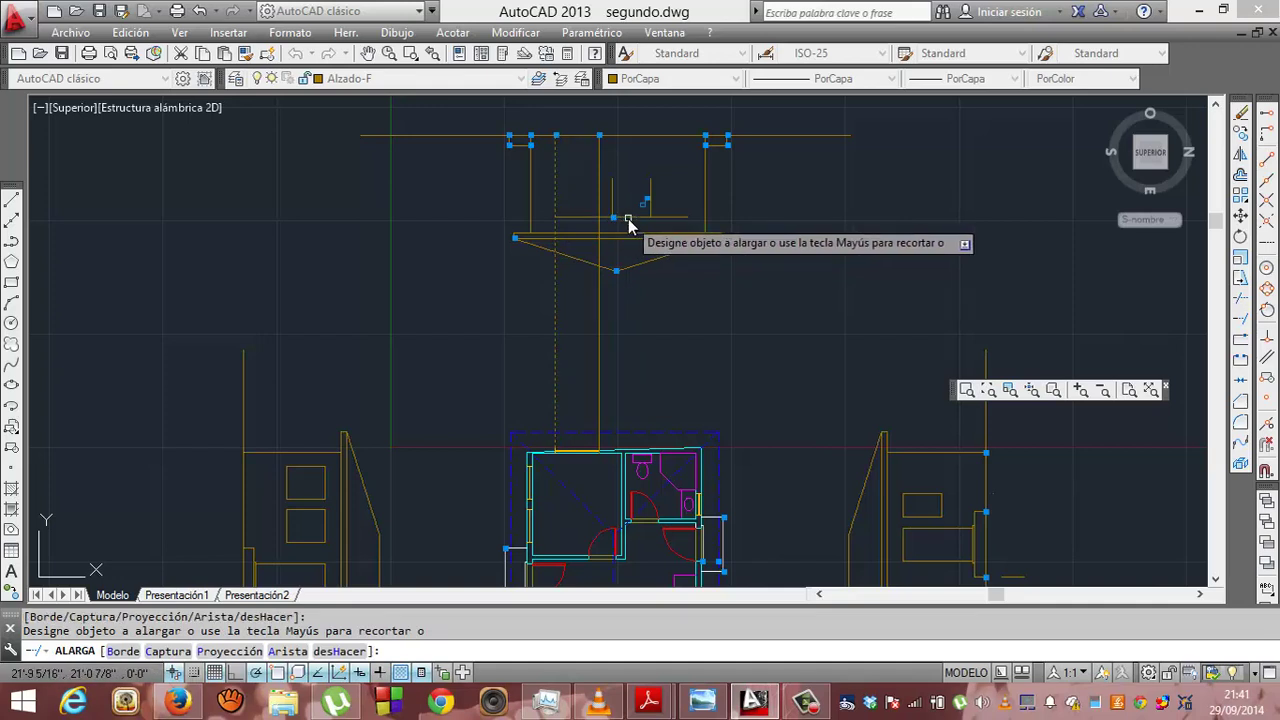
key("Escape")
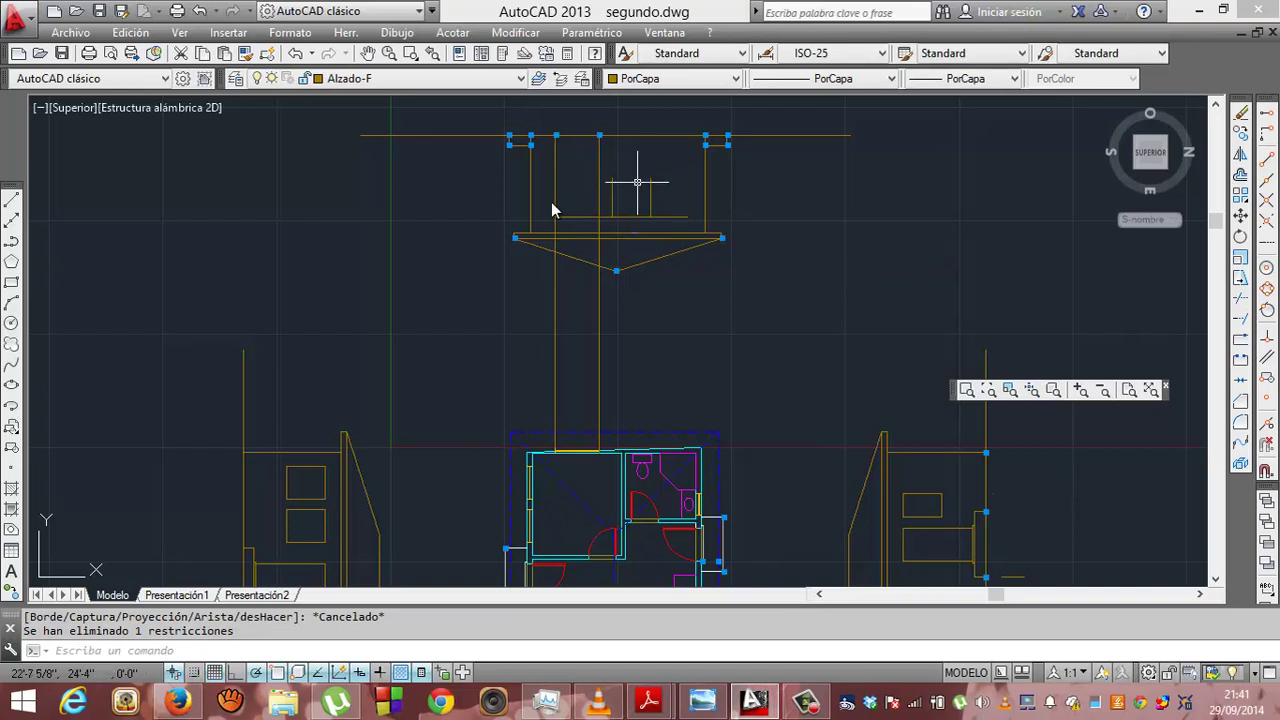
- Draw the window's top edge between the projection lines and erase the old short vertical line
left_click(12, 200)
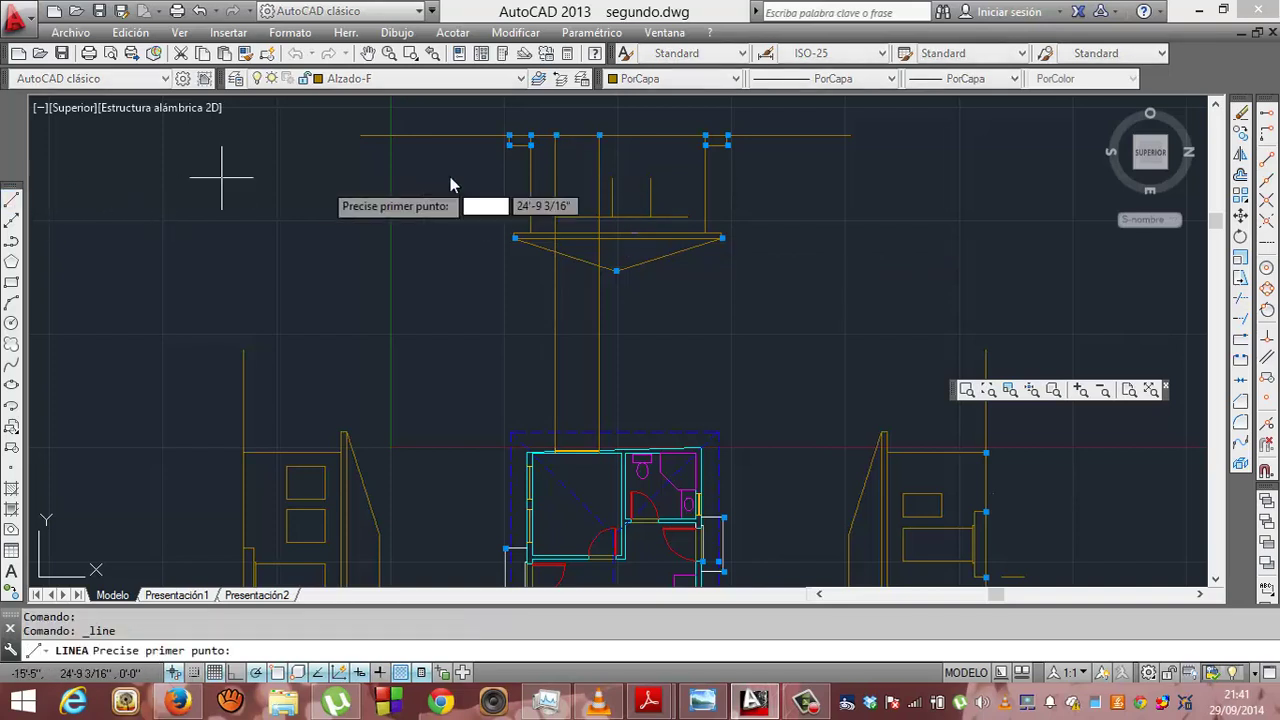
left_click(597, 184)
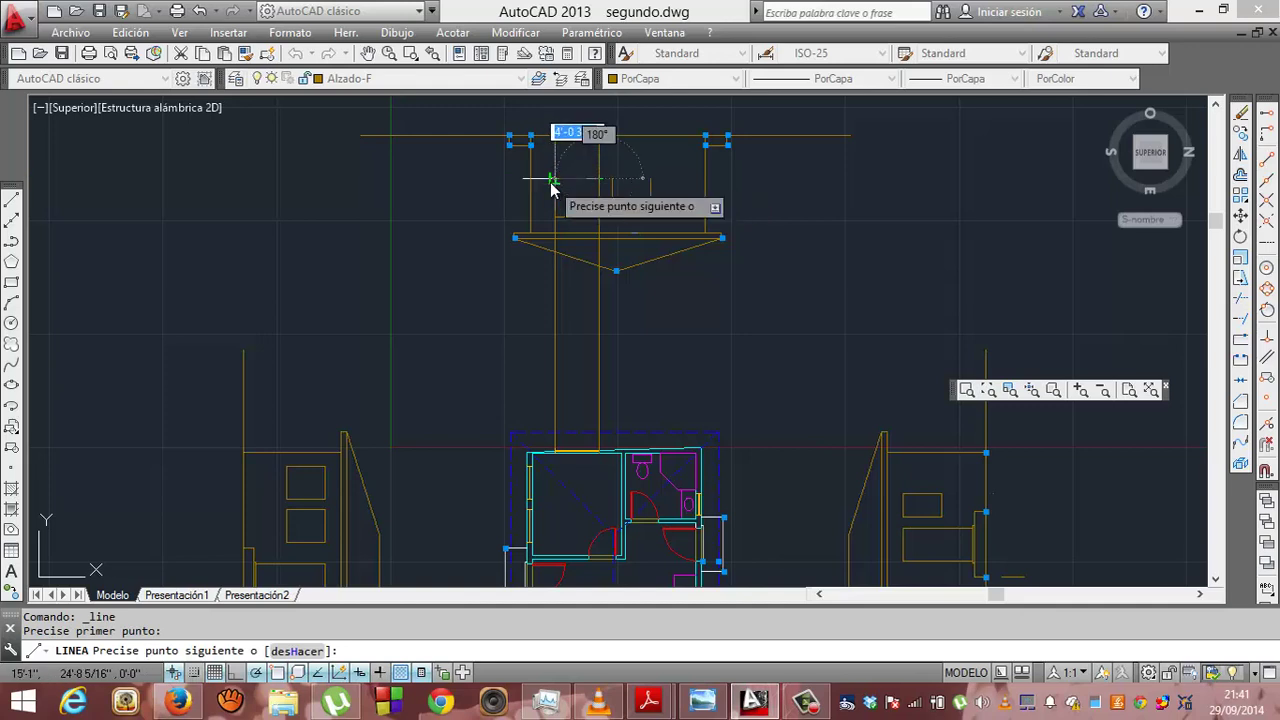
left_click(550, 182)
key("Return")
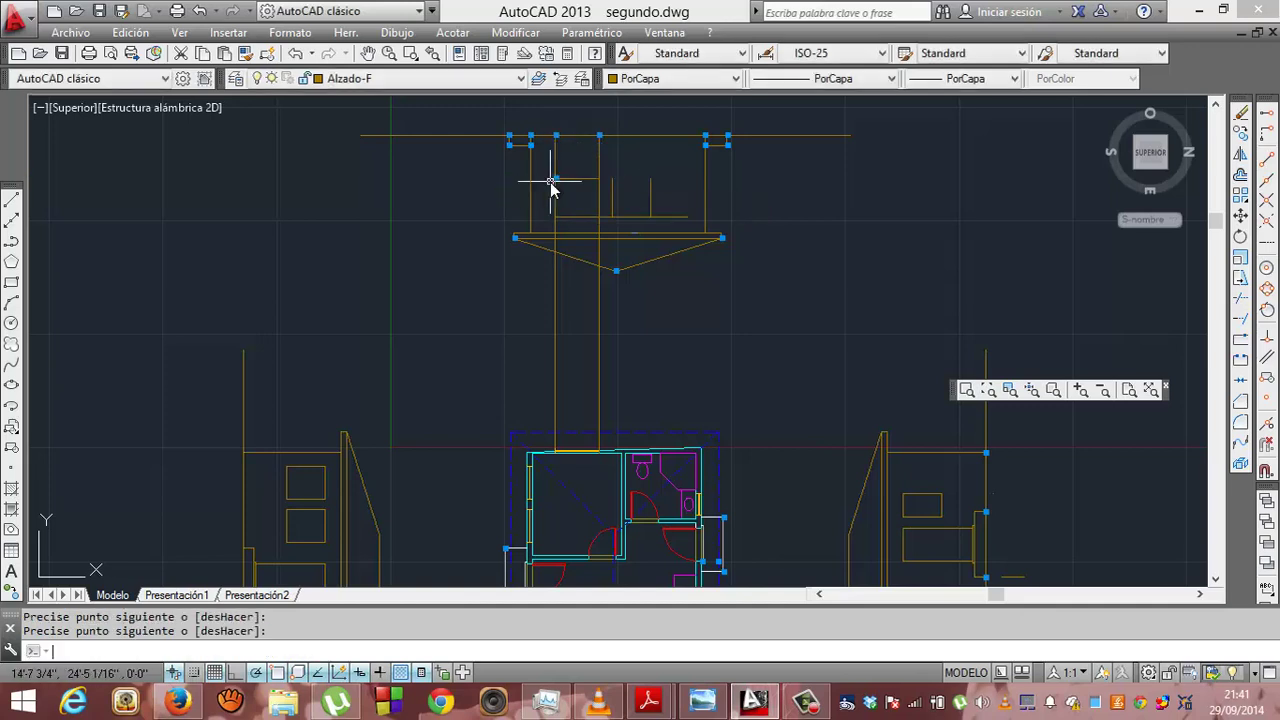
left_click(613, 205)
key("Delete")
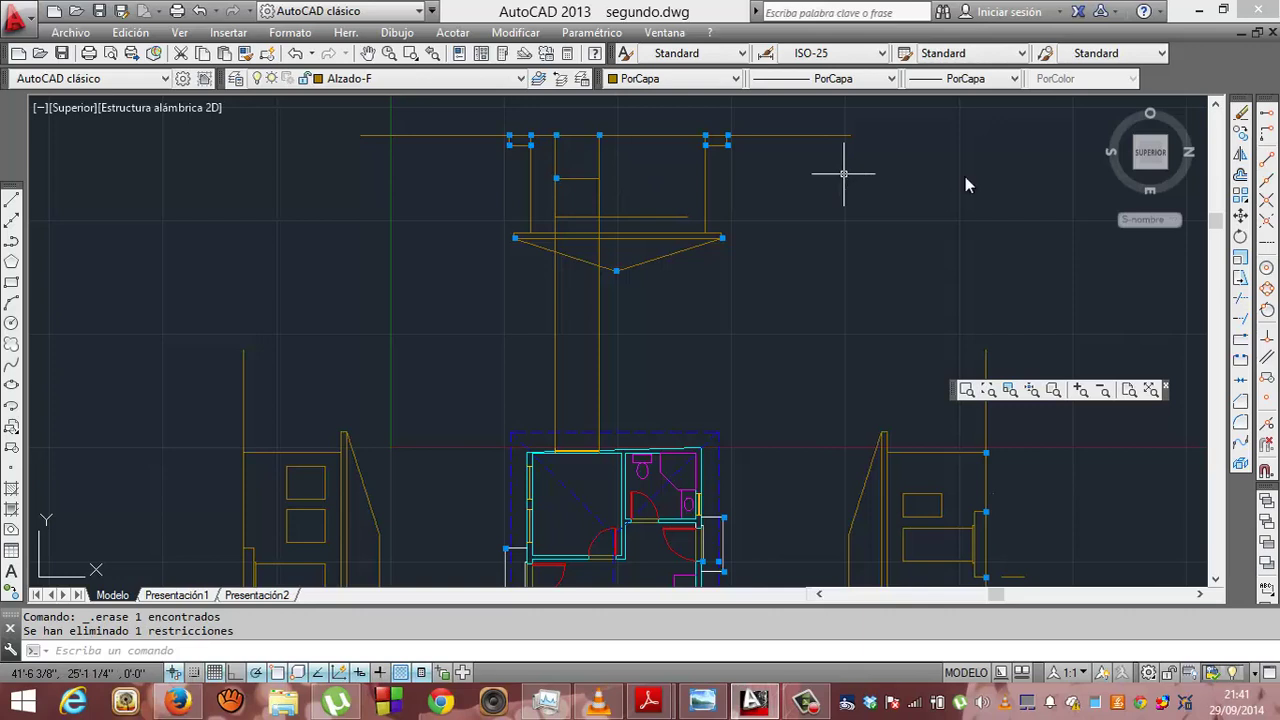
- Trim the projection lines outside the window, using its top and bottom edges as cutting edges
left_click(1241, 299)
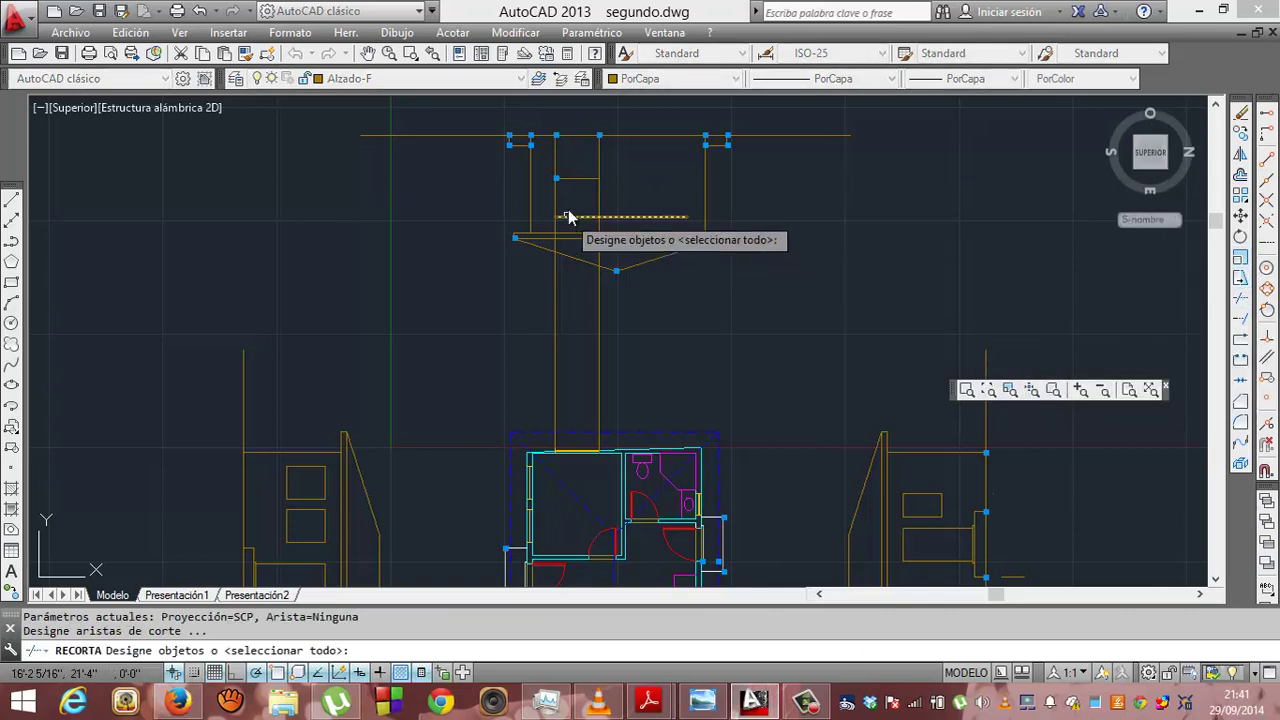
left_click(597, 194)
key("Return")
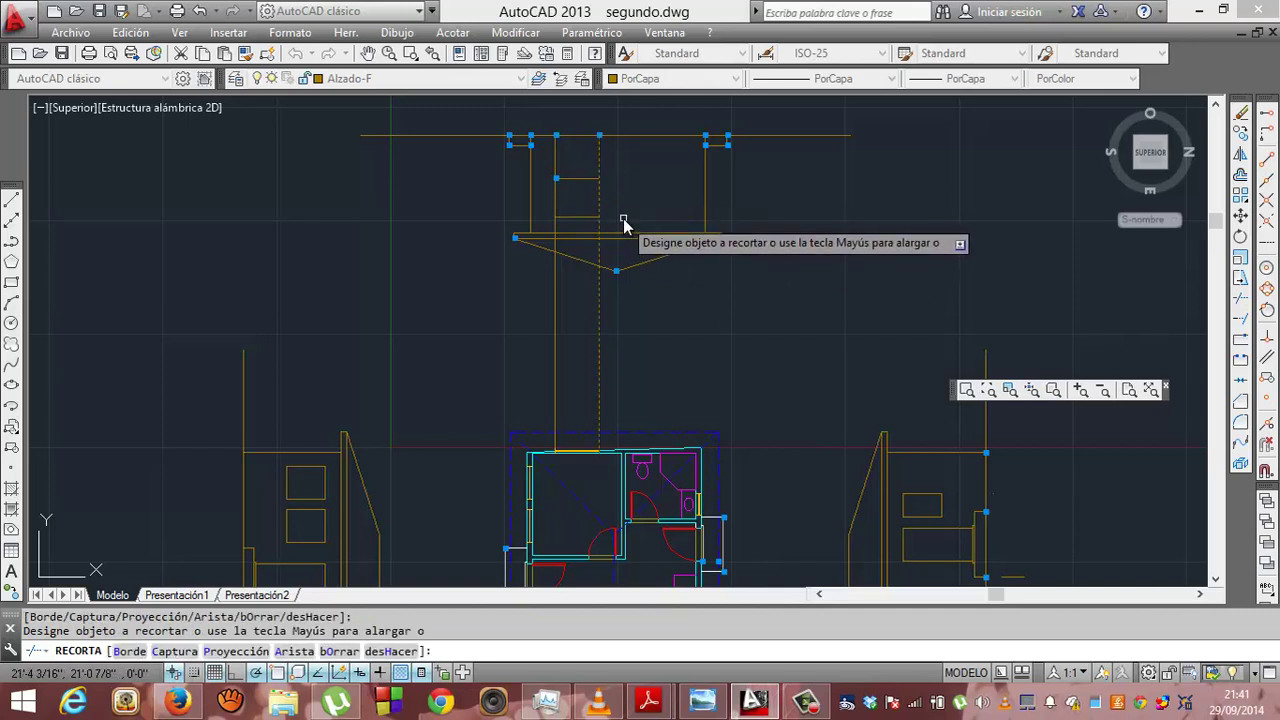
key("Escape")
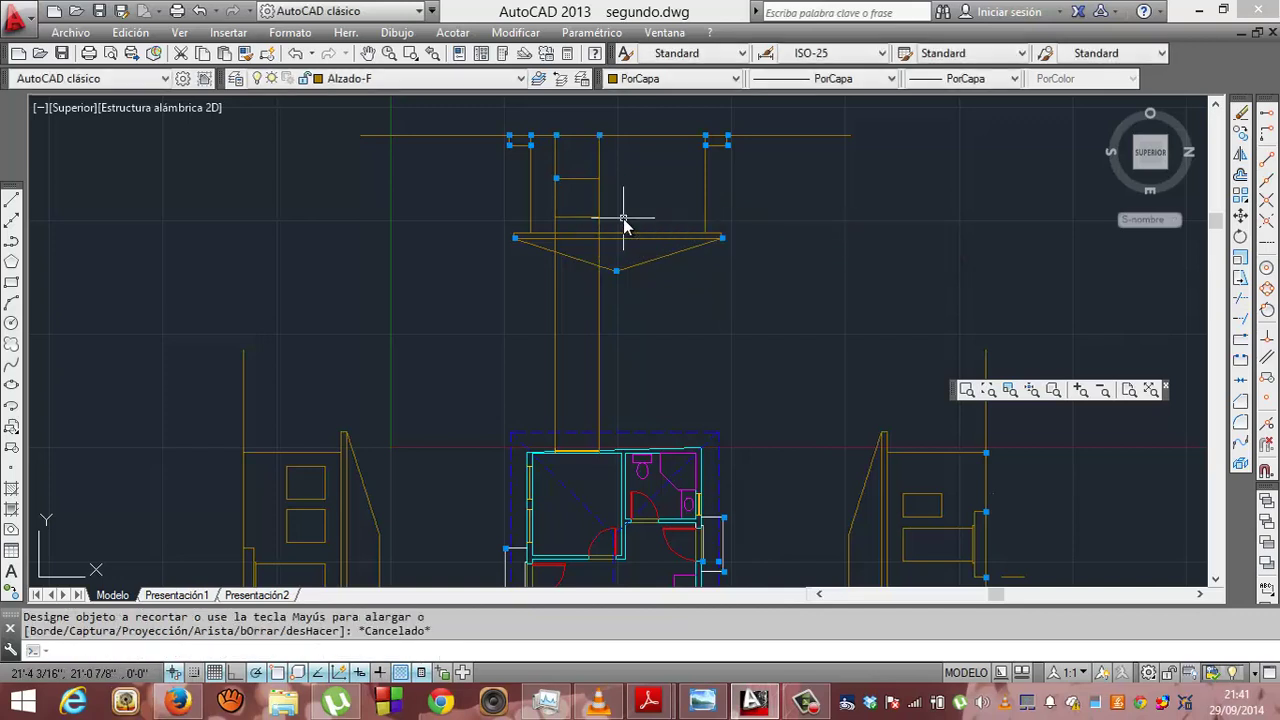
key("Return")
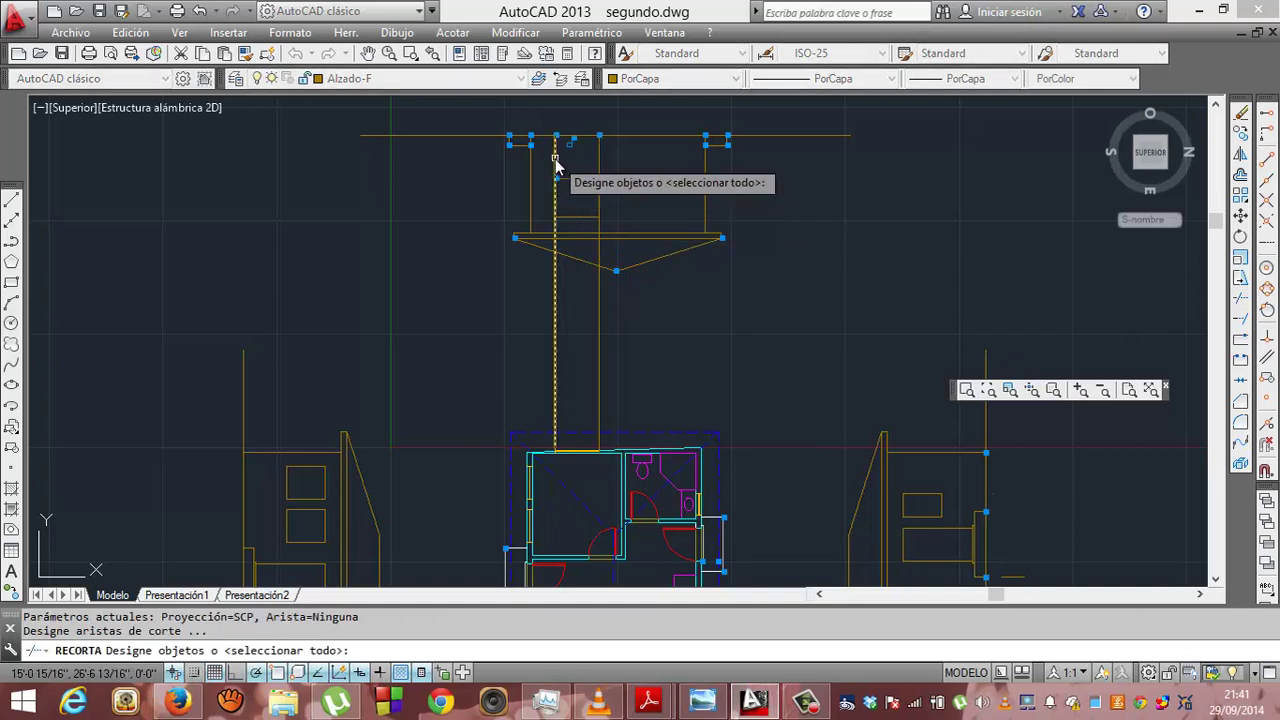
left_click(568, 181)
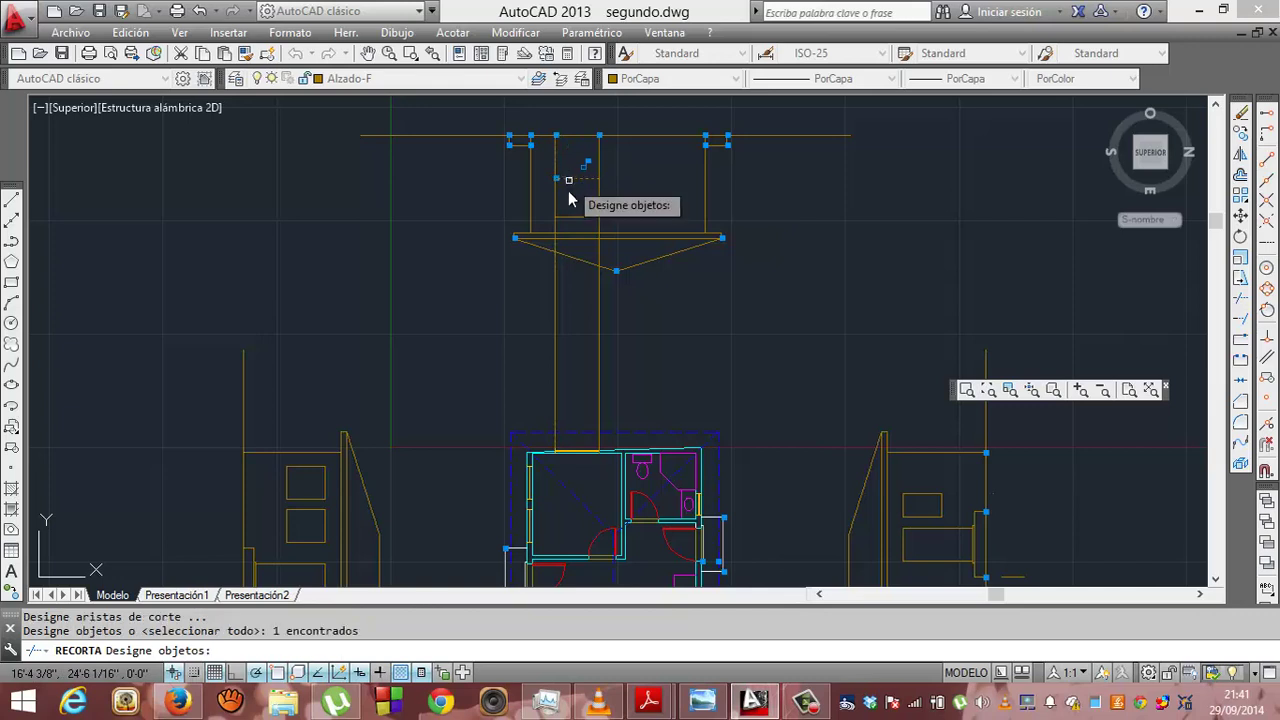
left_click(568, 217)
key("Return")
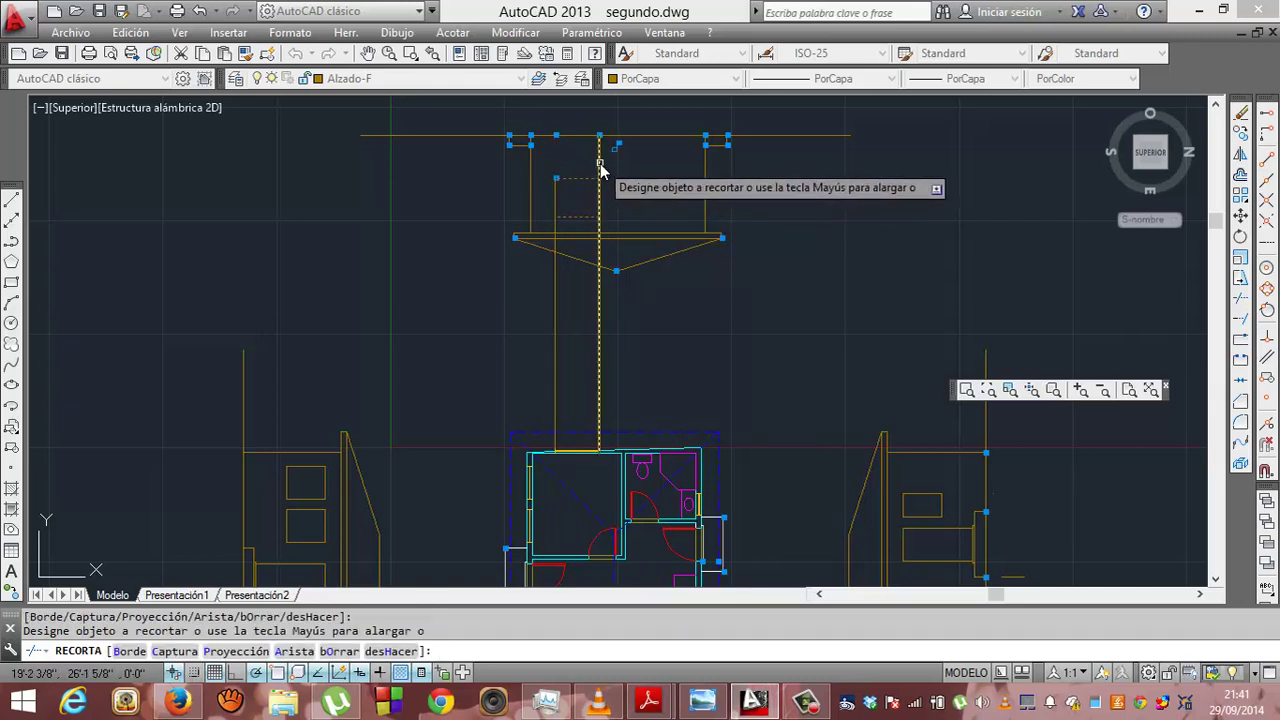
left_click(553, 232)
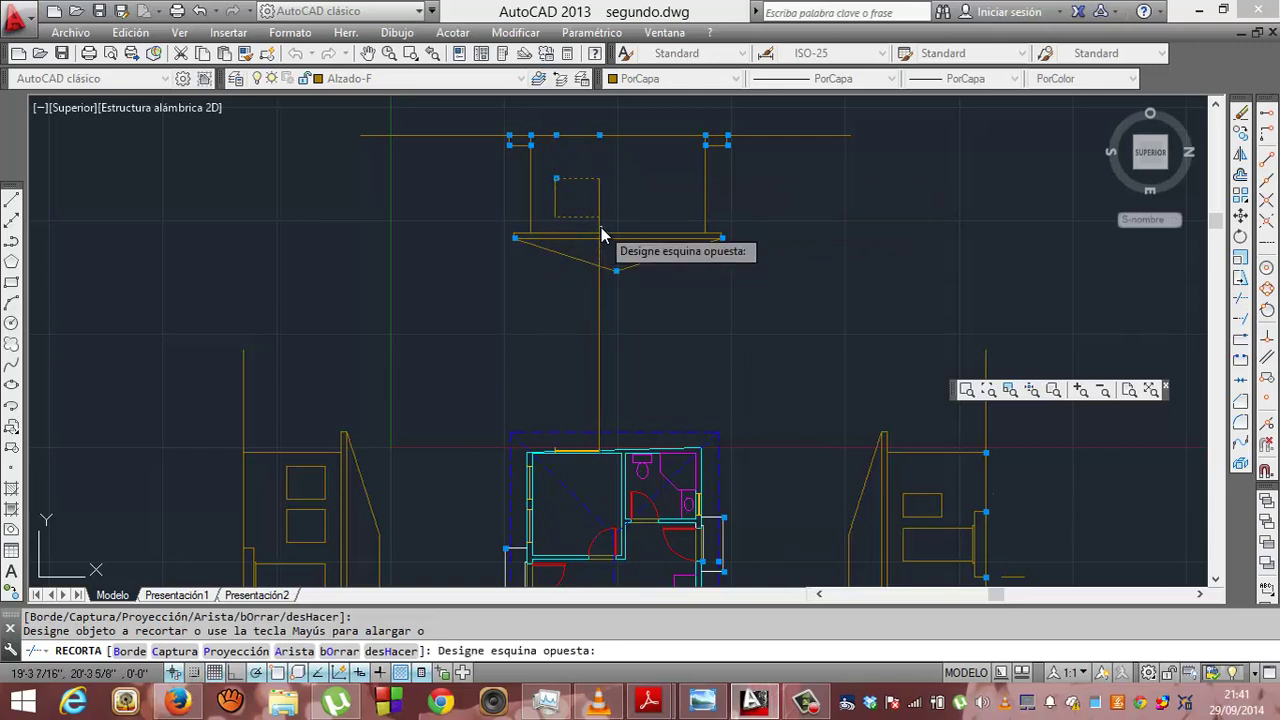
left_click(599, 228)
key("Escape")
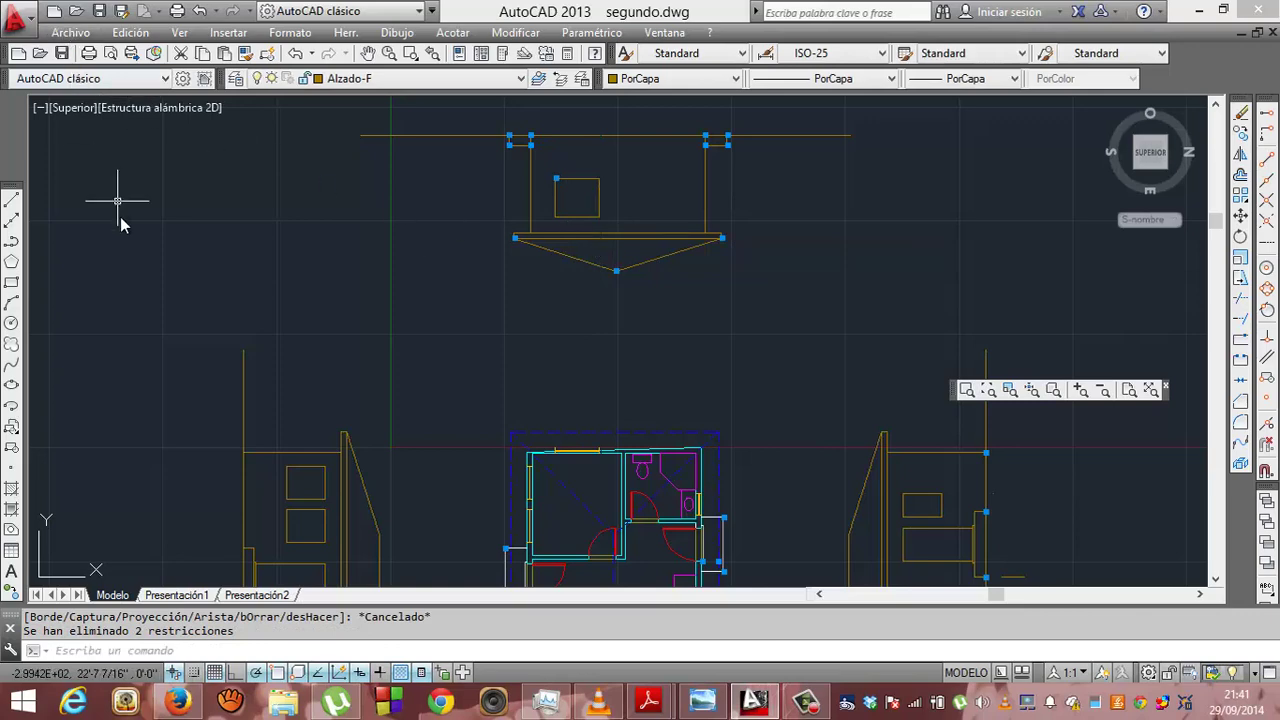
left_click(180, 33)
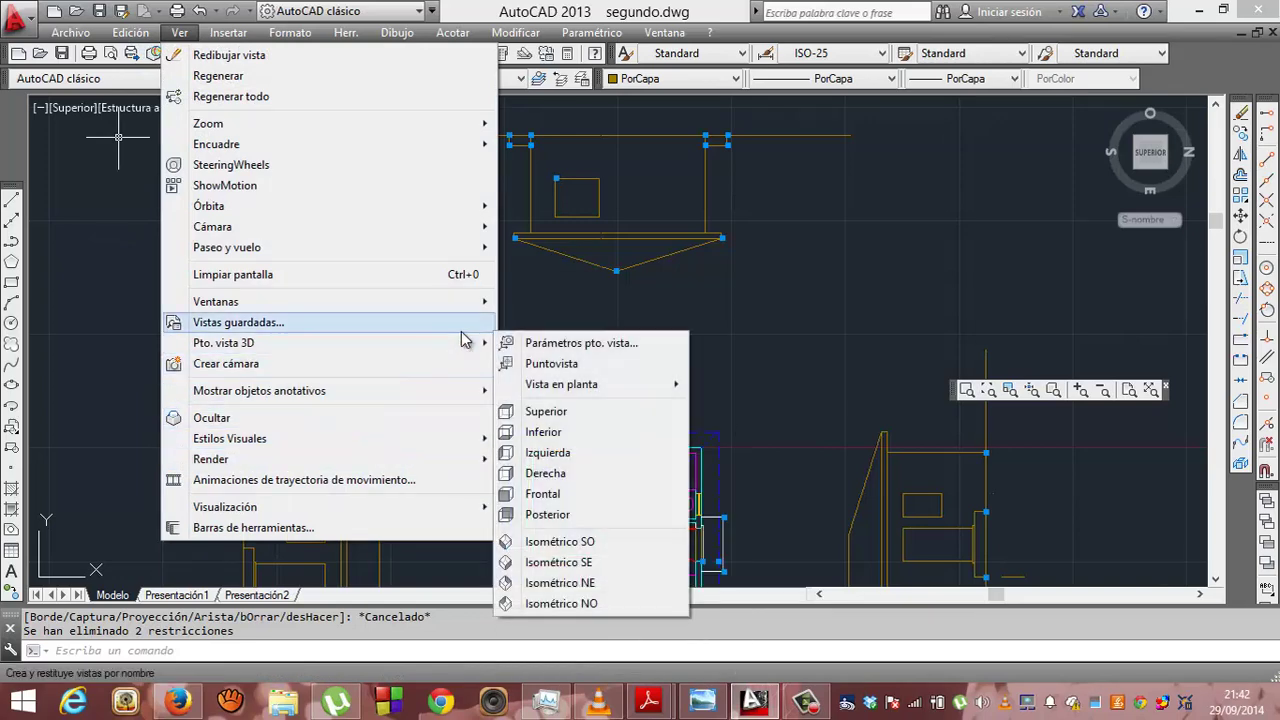
mouse_move(224, 343)
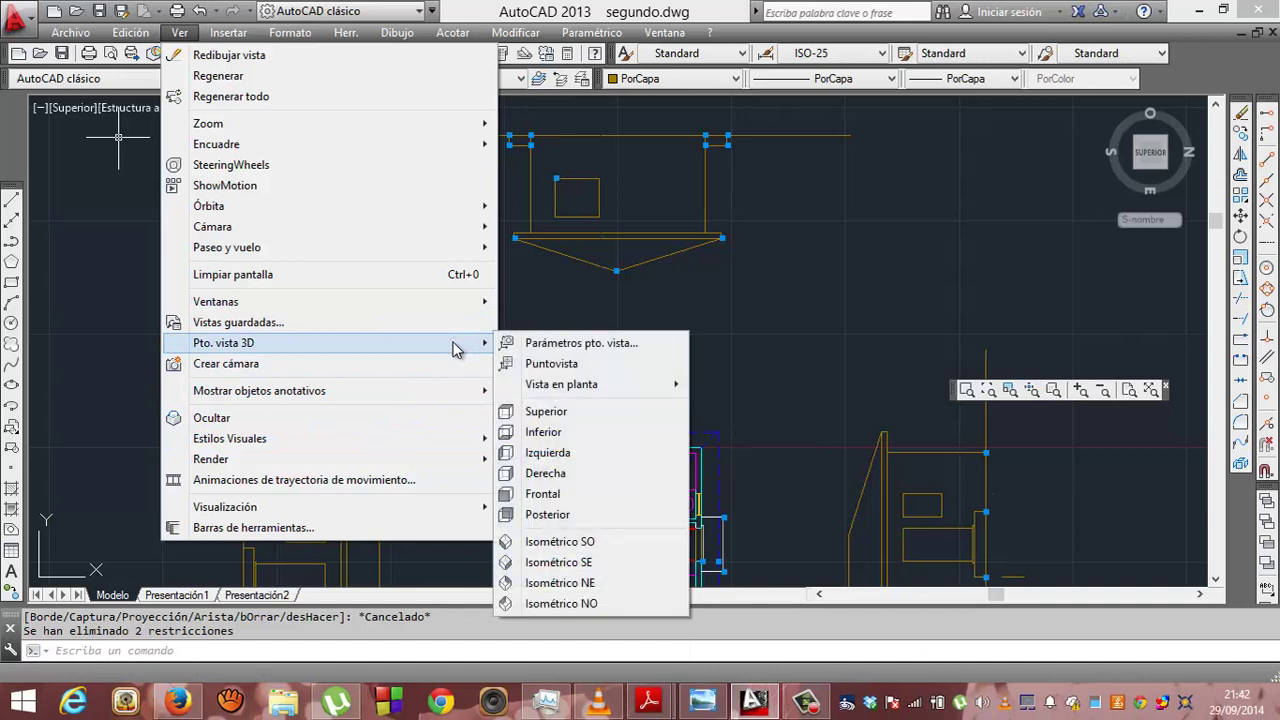
mouse_move(561, 384)
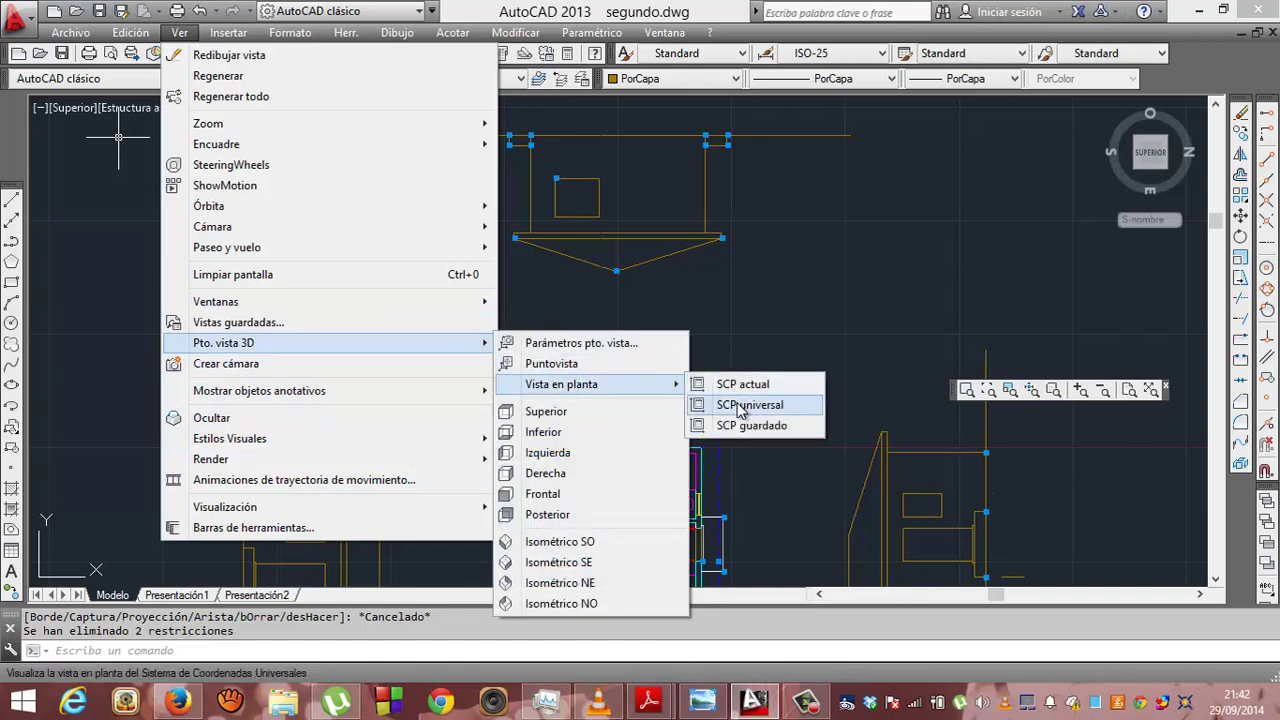
- Switch to the World UCS plan view showing the floor plan and all four elevations
left_click(740, 406)
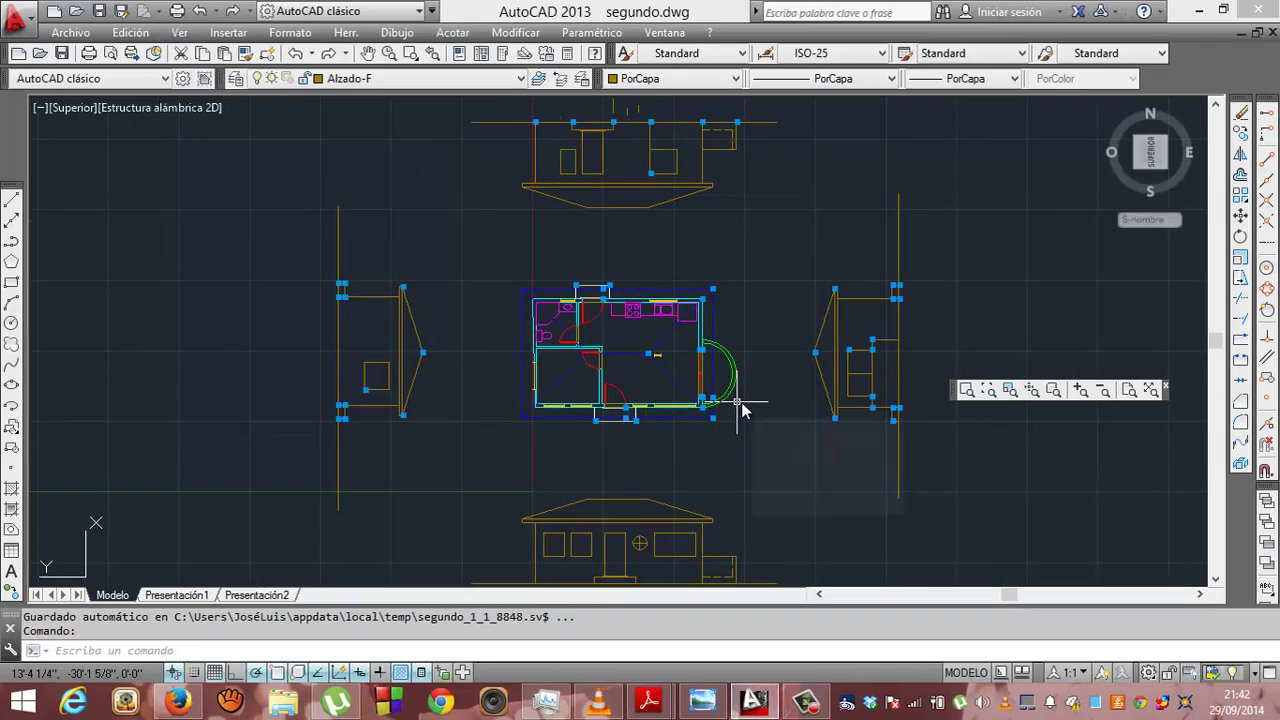
key("Escape")
key("Escape")
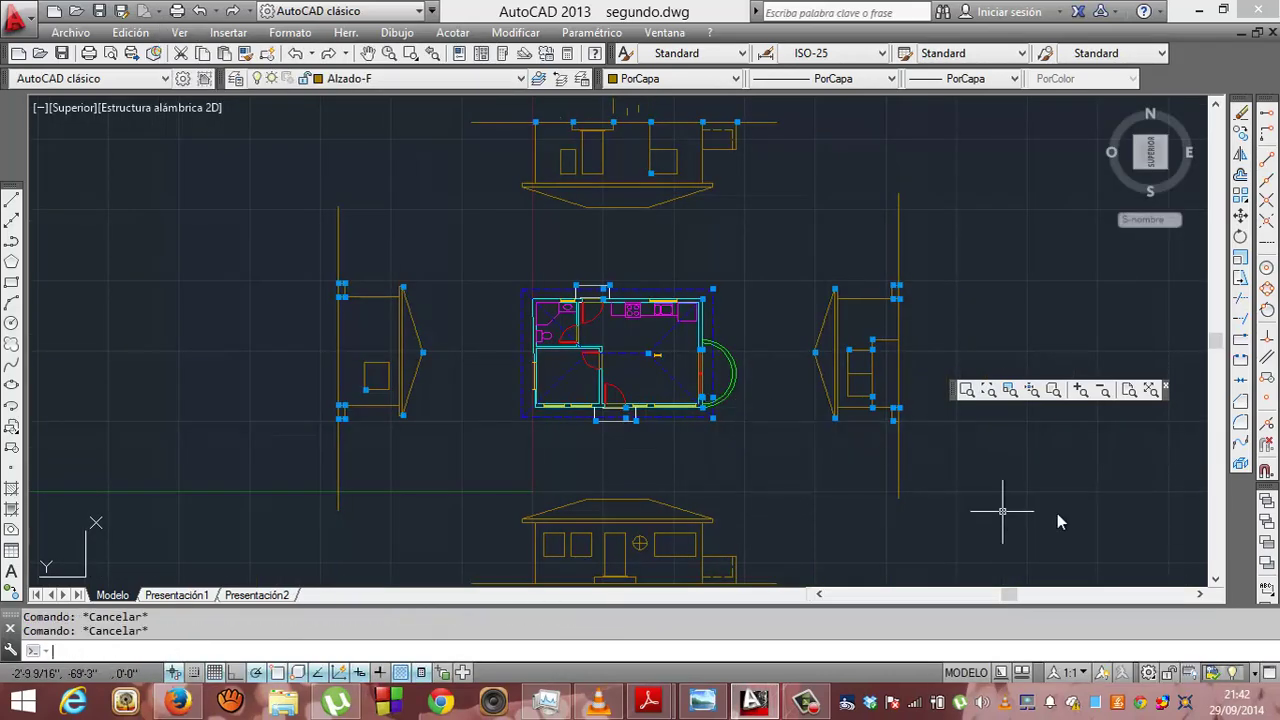
left_click(1215, 578)
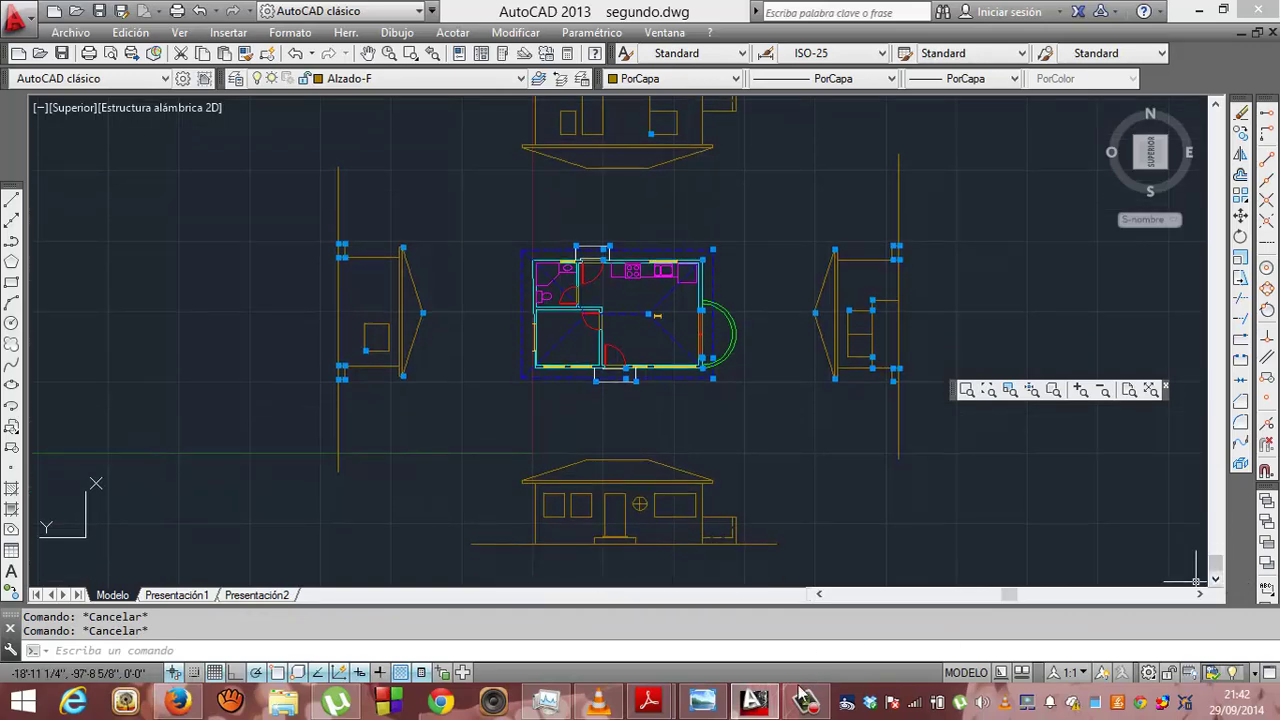